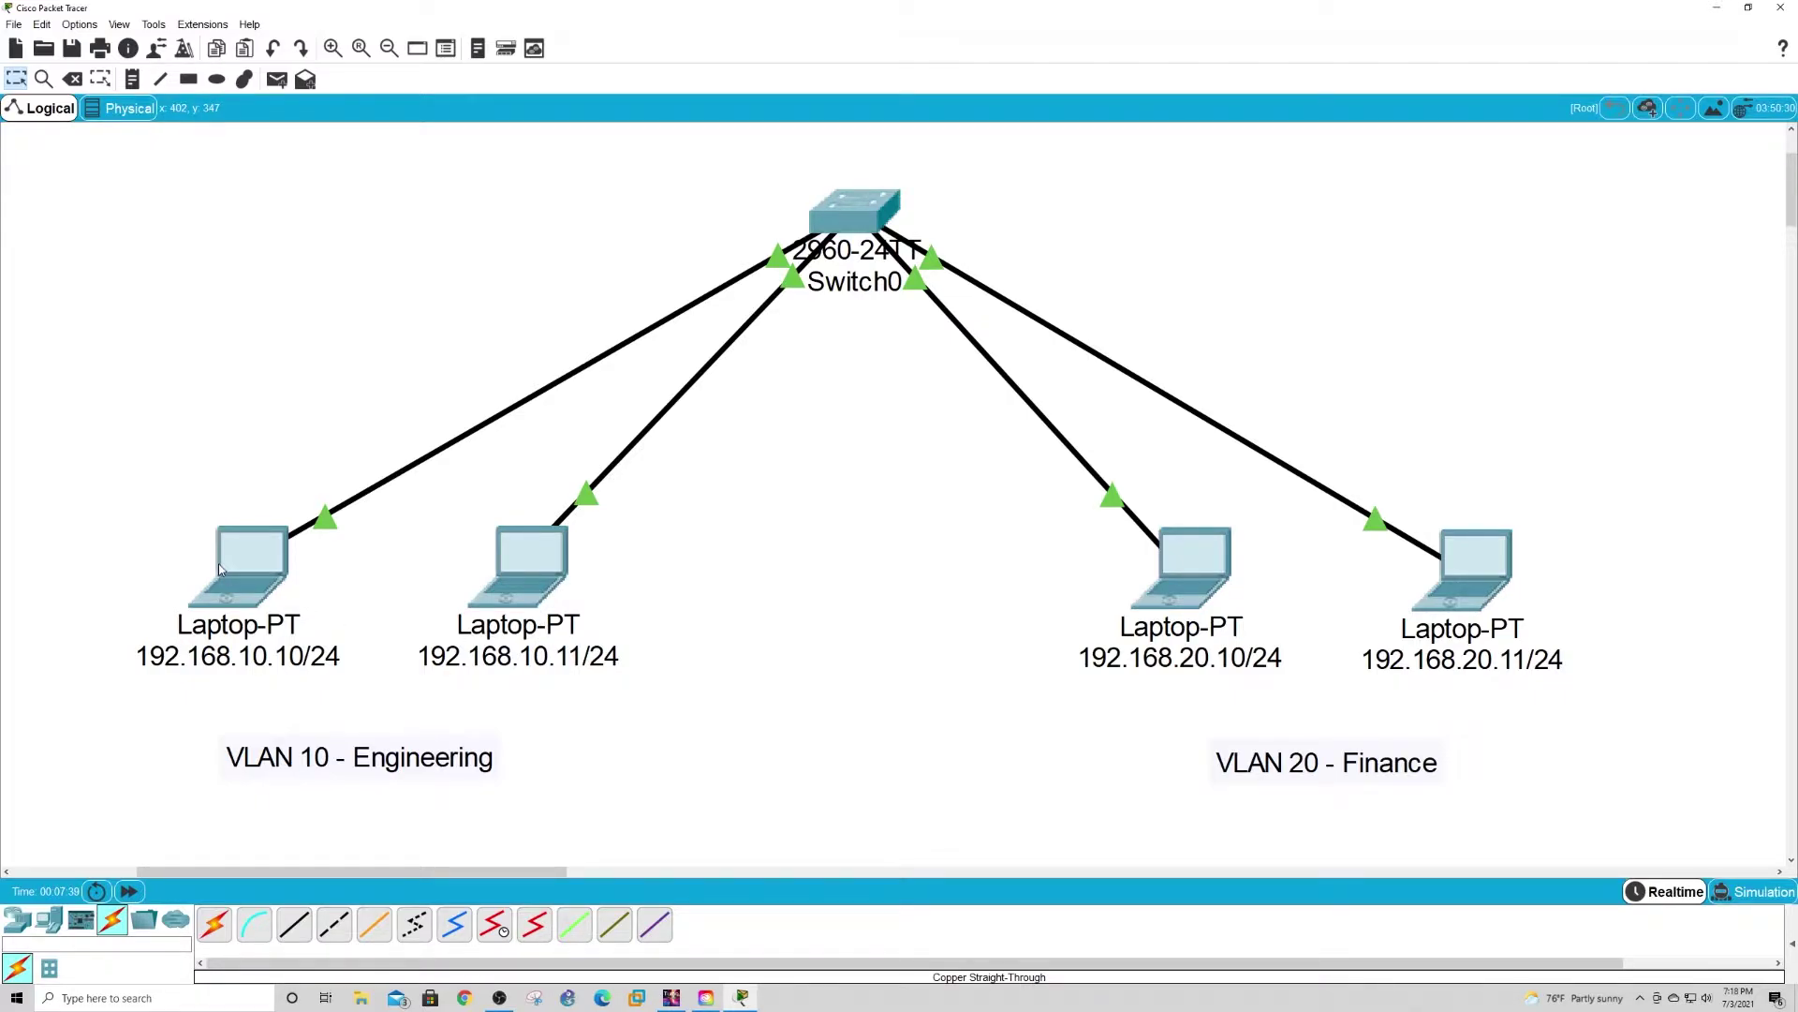
Step: Assign the first VLAN 10 laptop the static IP address 192.168.10.10 with subnet mask 255.255.255.0
mouse_move(222, 568)
left_click(242, 600)
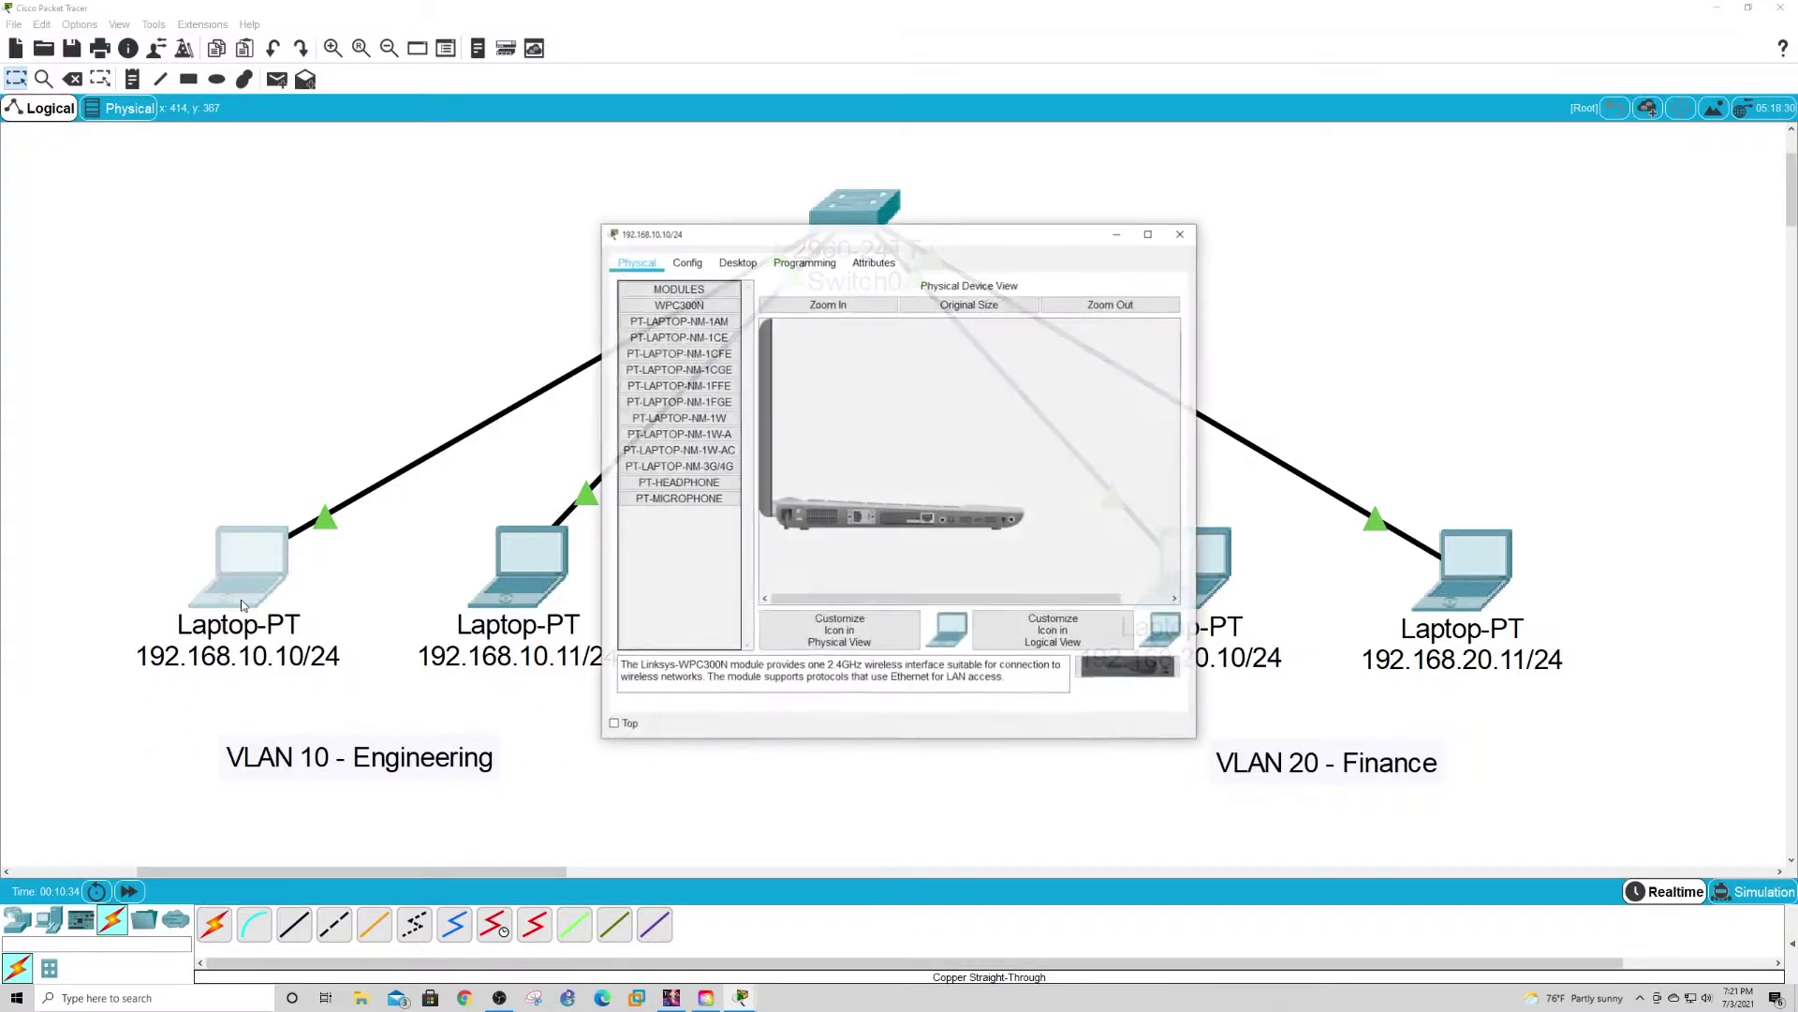
left_click(1149, 233)
left_click(136, 32)
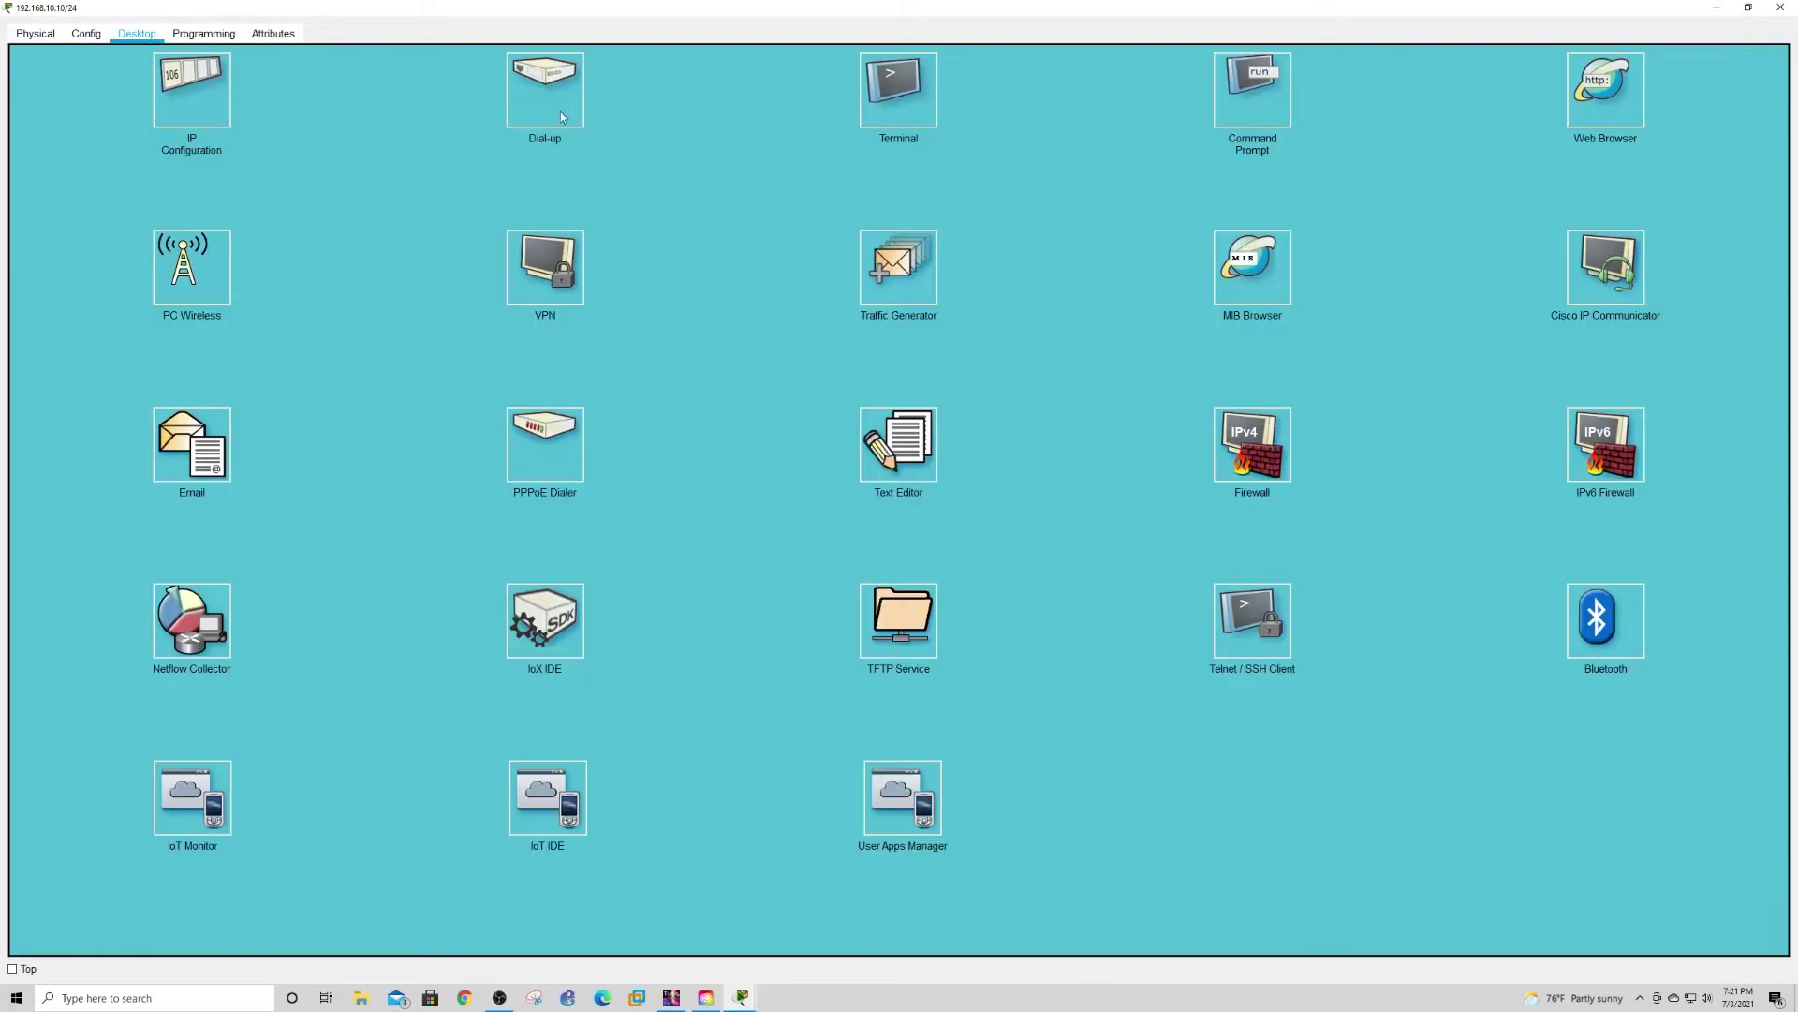
left_click(183, 98)
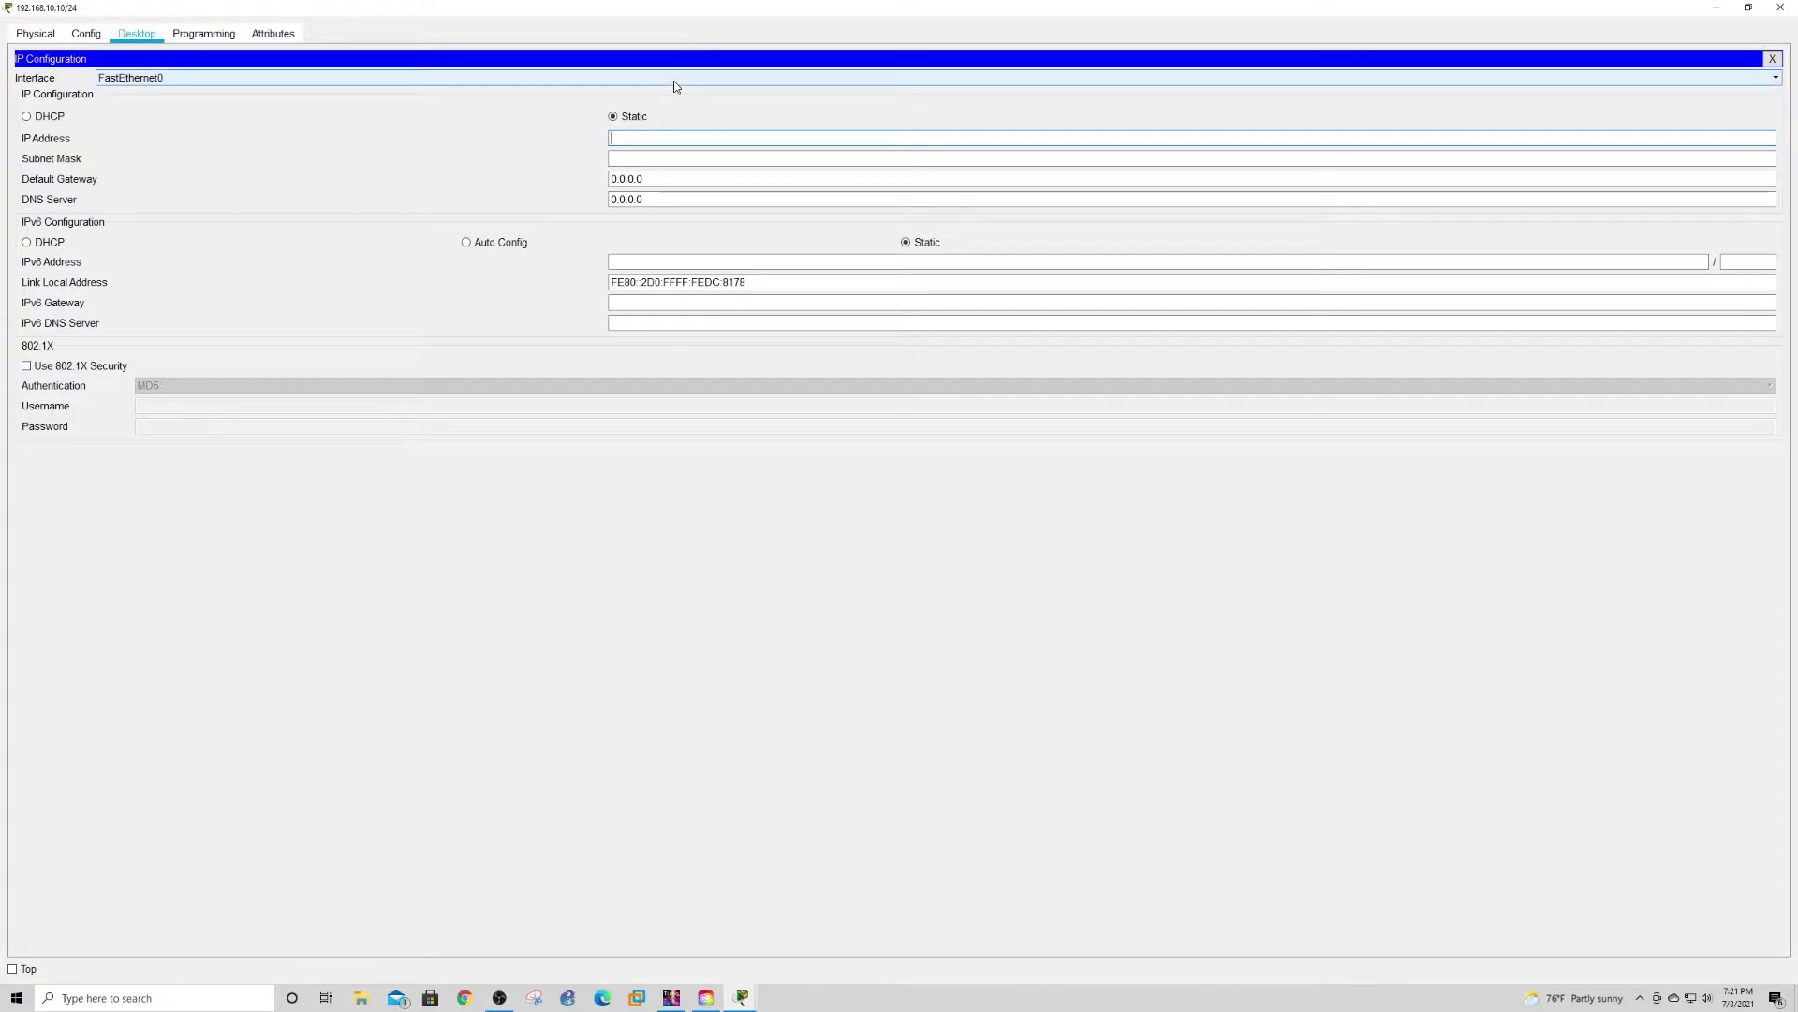
type("192.168.10.10")
key("Tab")
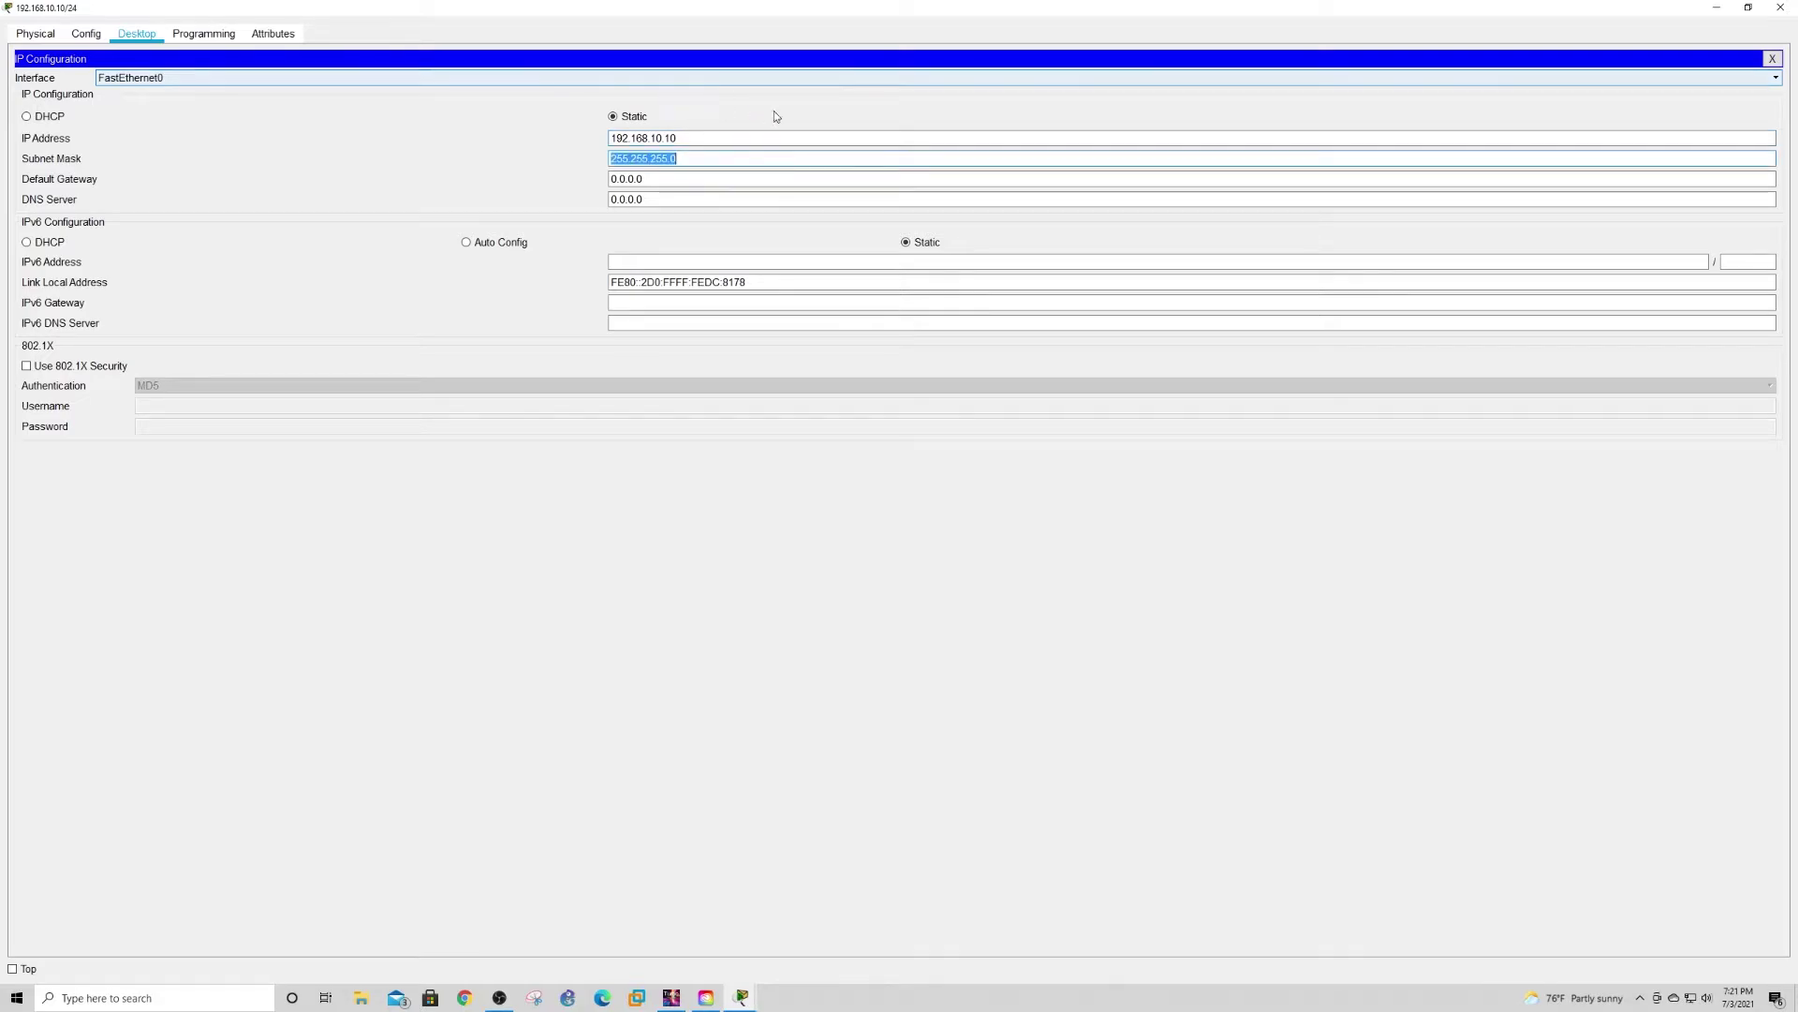
left_click(699, 180)
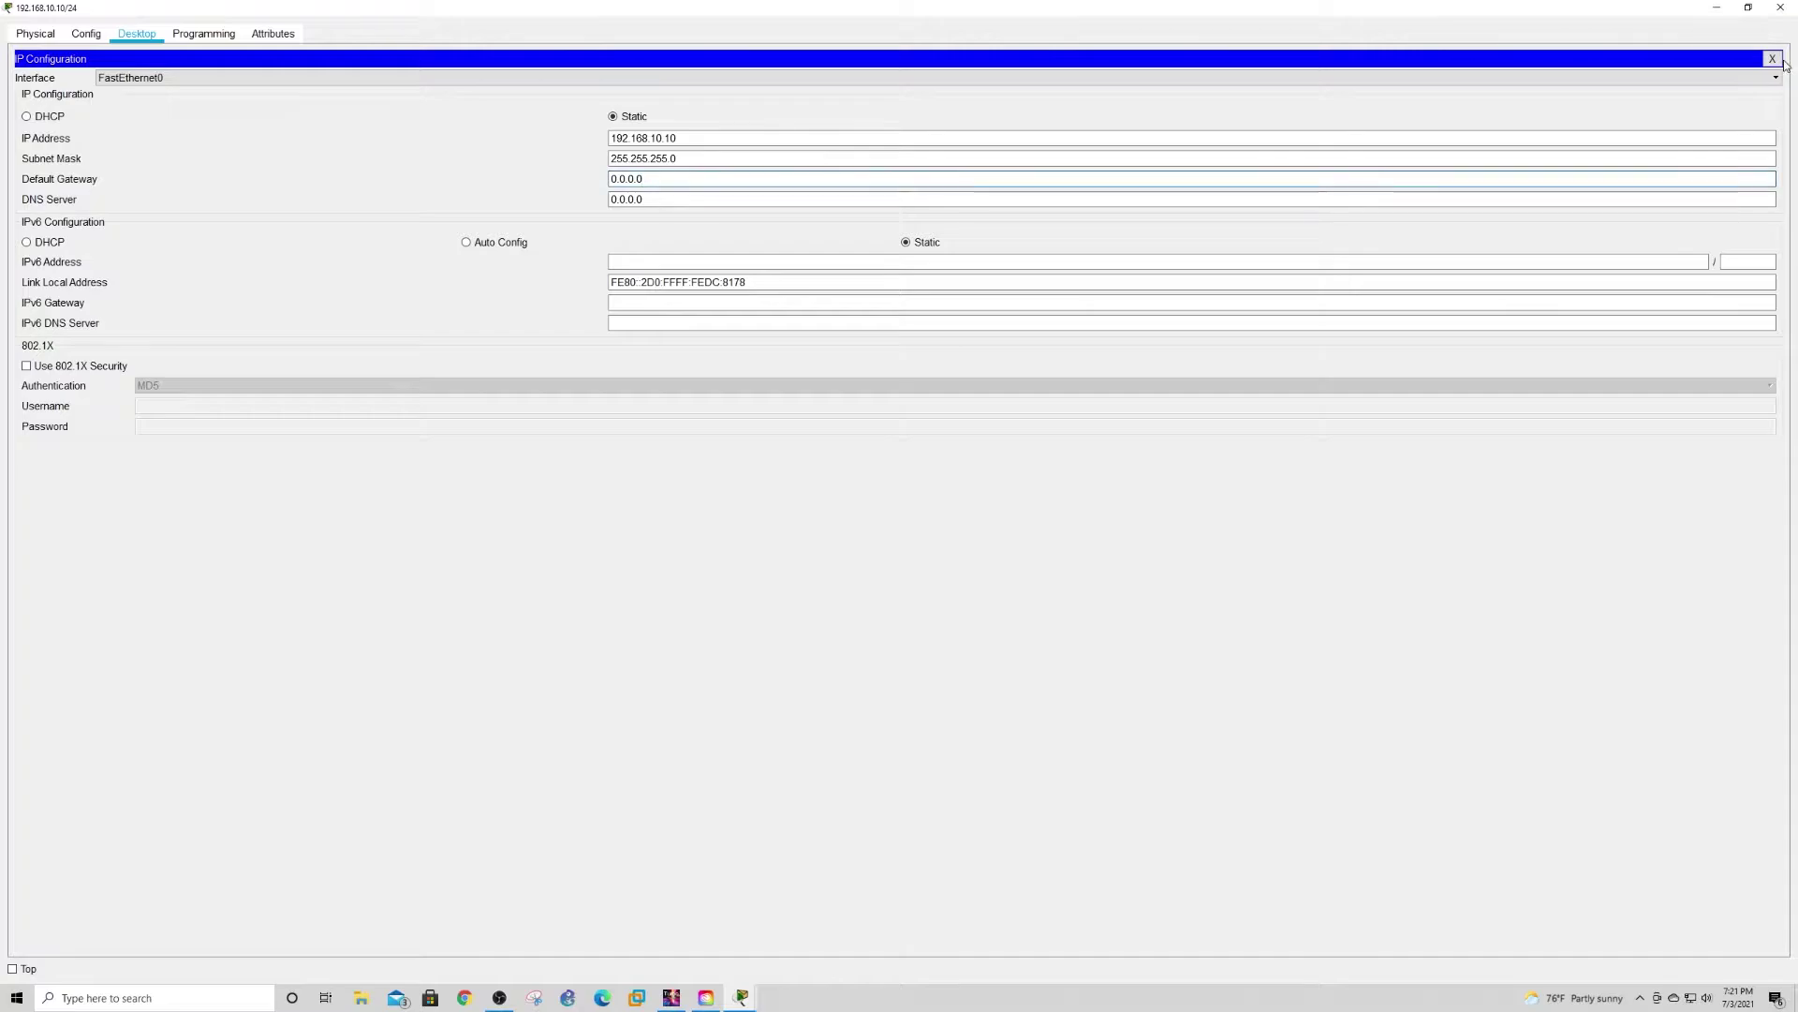
left_click(1717, 7)
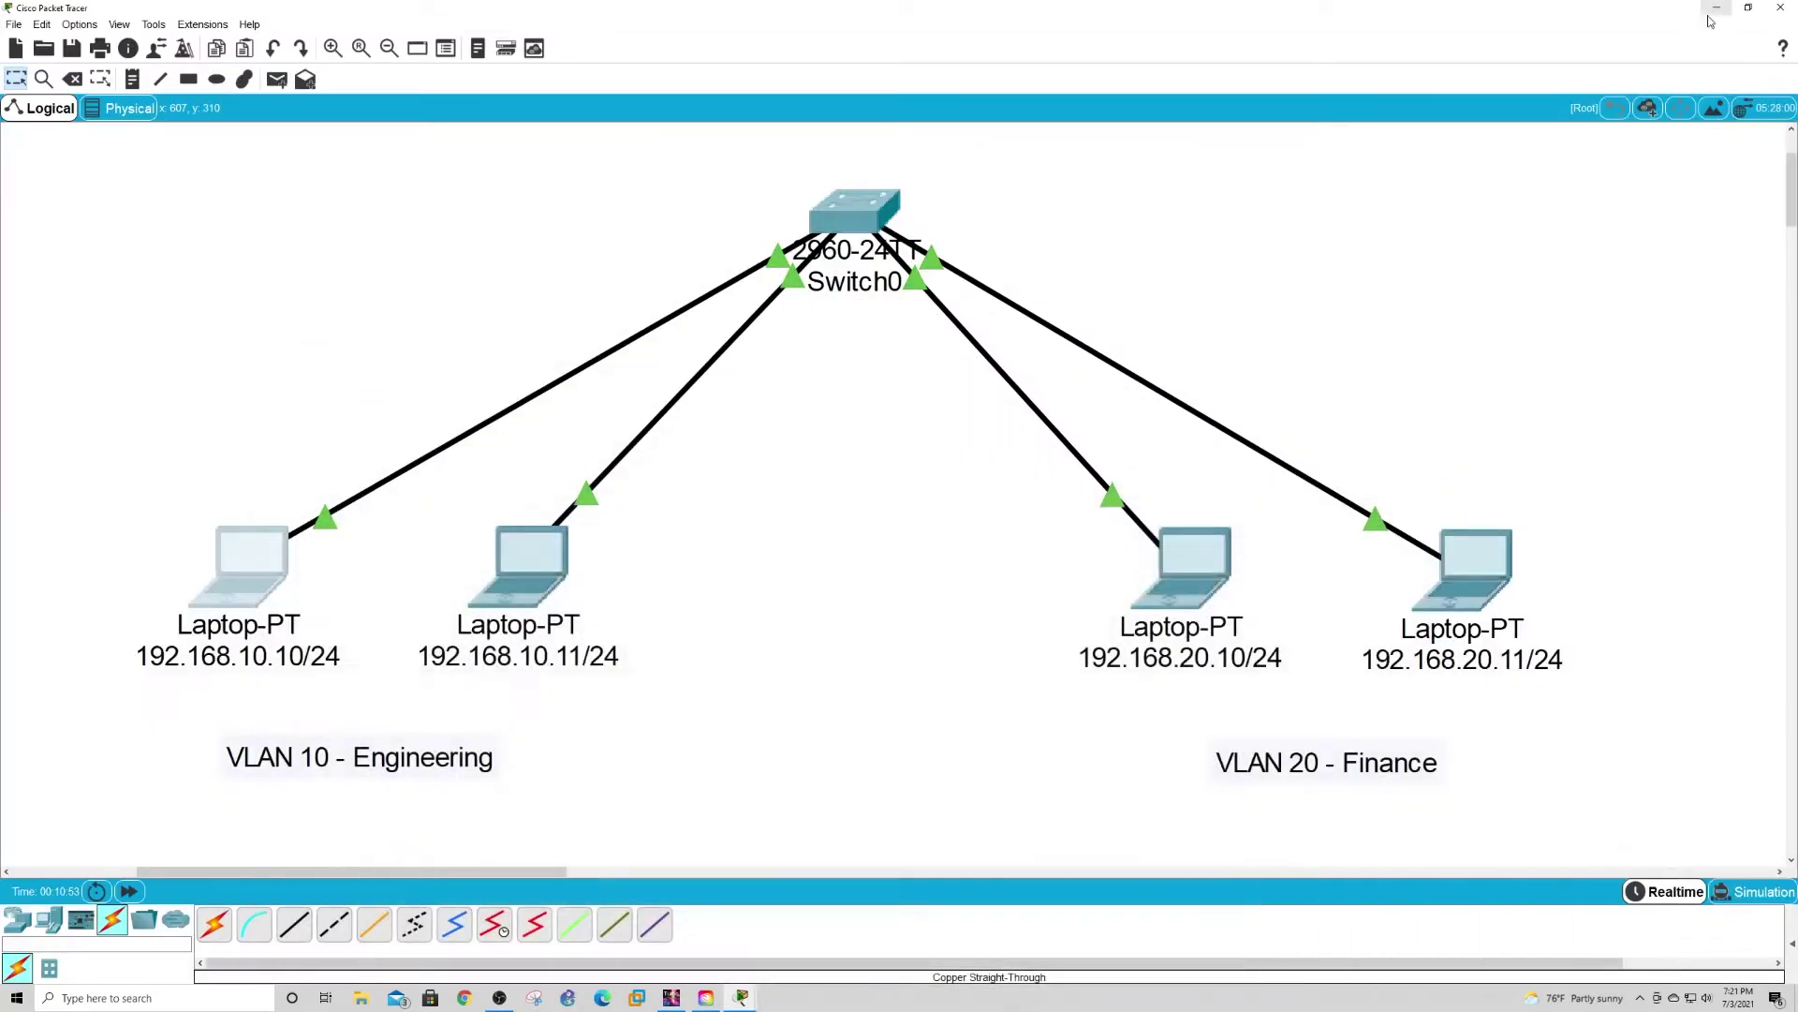
Step: Assign the second VLAN 10 laptop the static IP address 192.168.10.11 with subnet mask 255.255.255.0
left_click(521, 577)
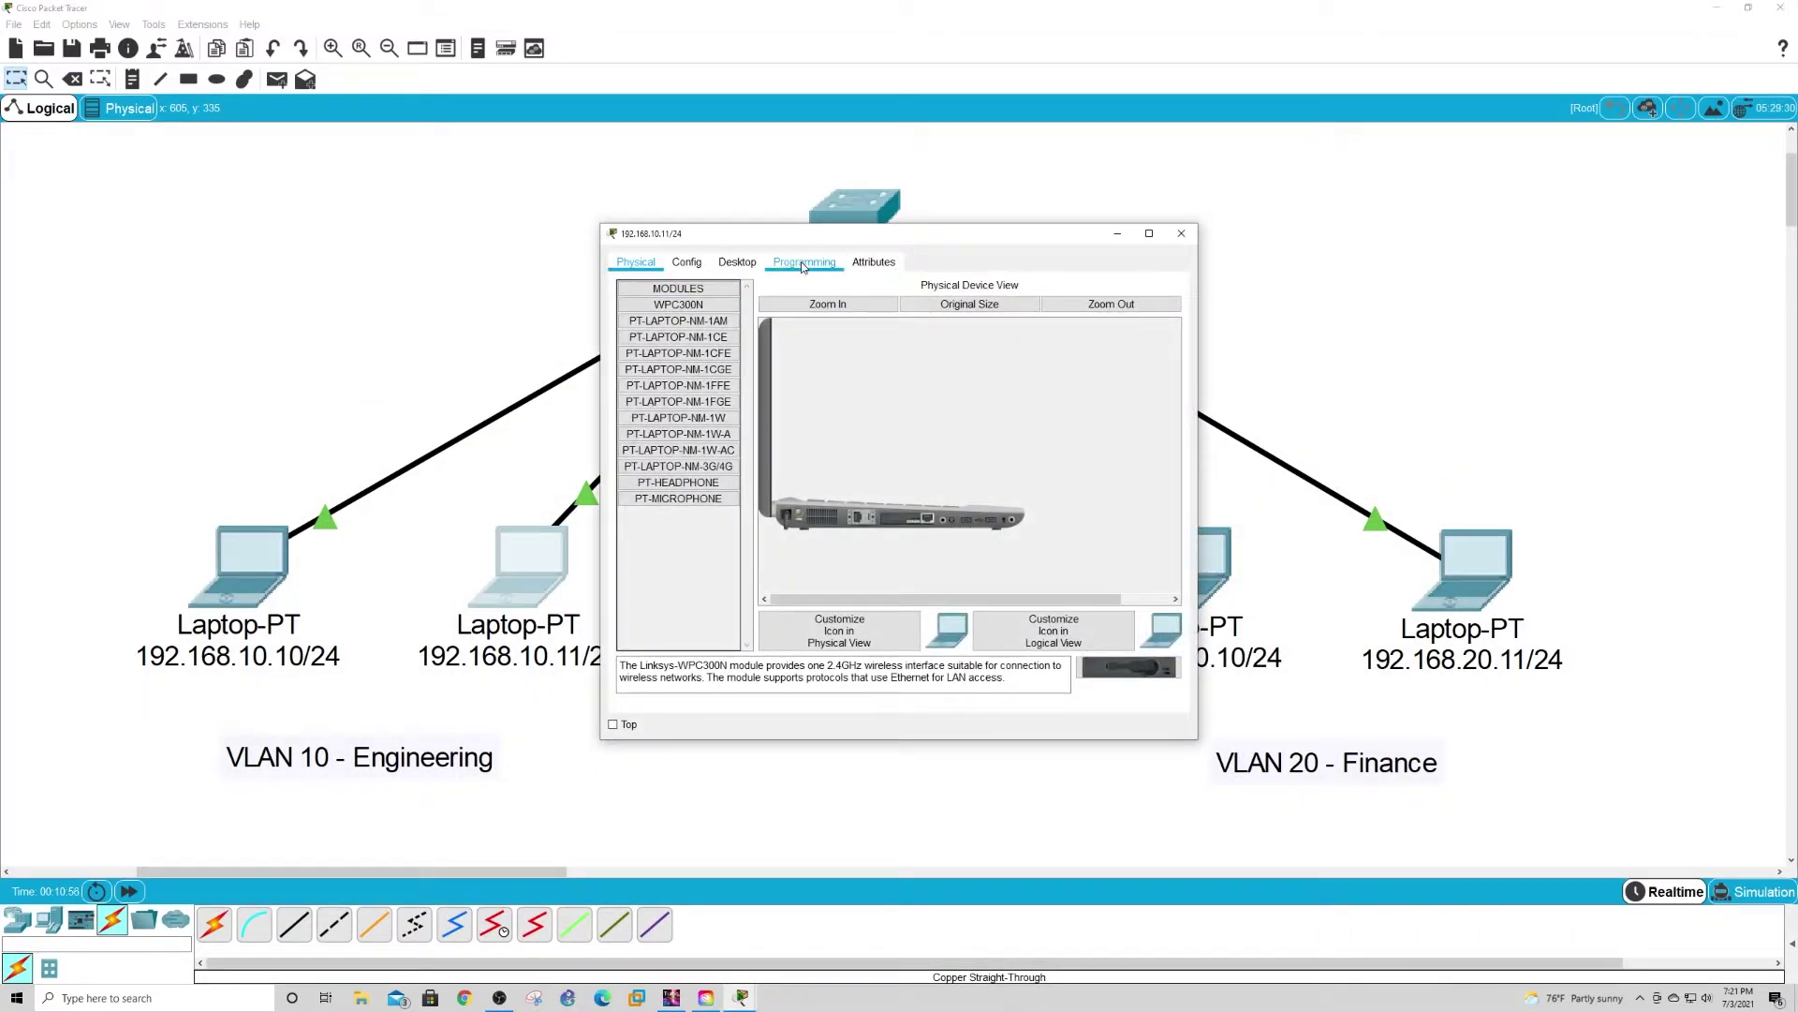
left_click(1149, 233)
left_click(131, 40)
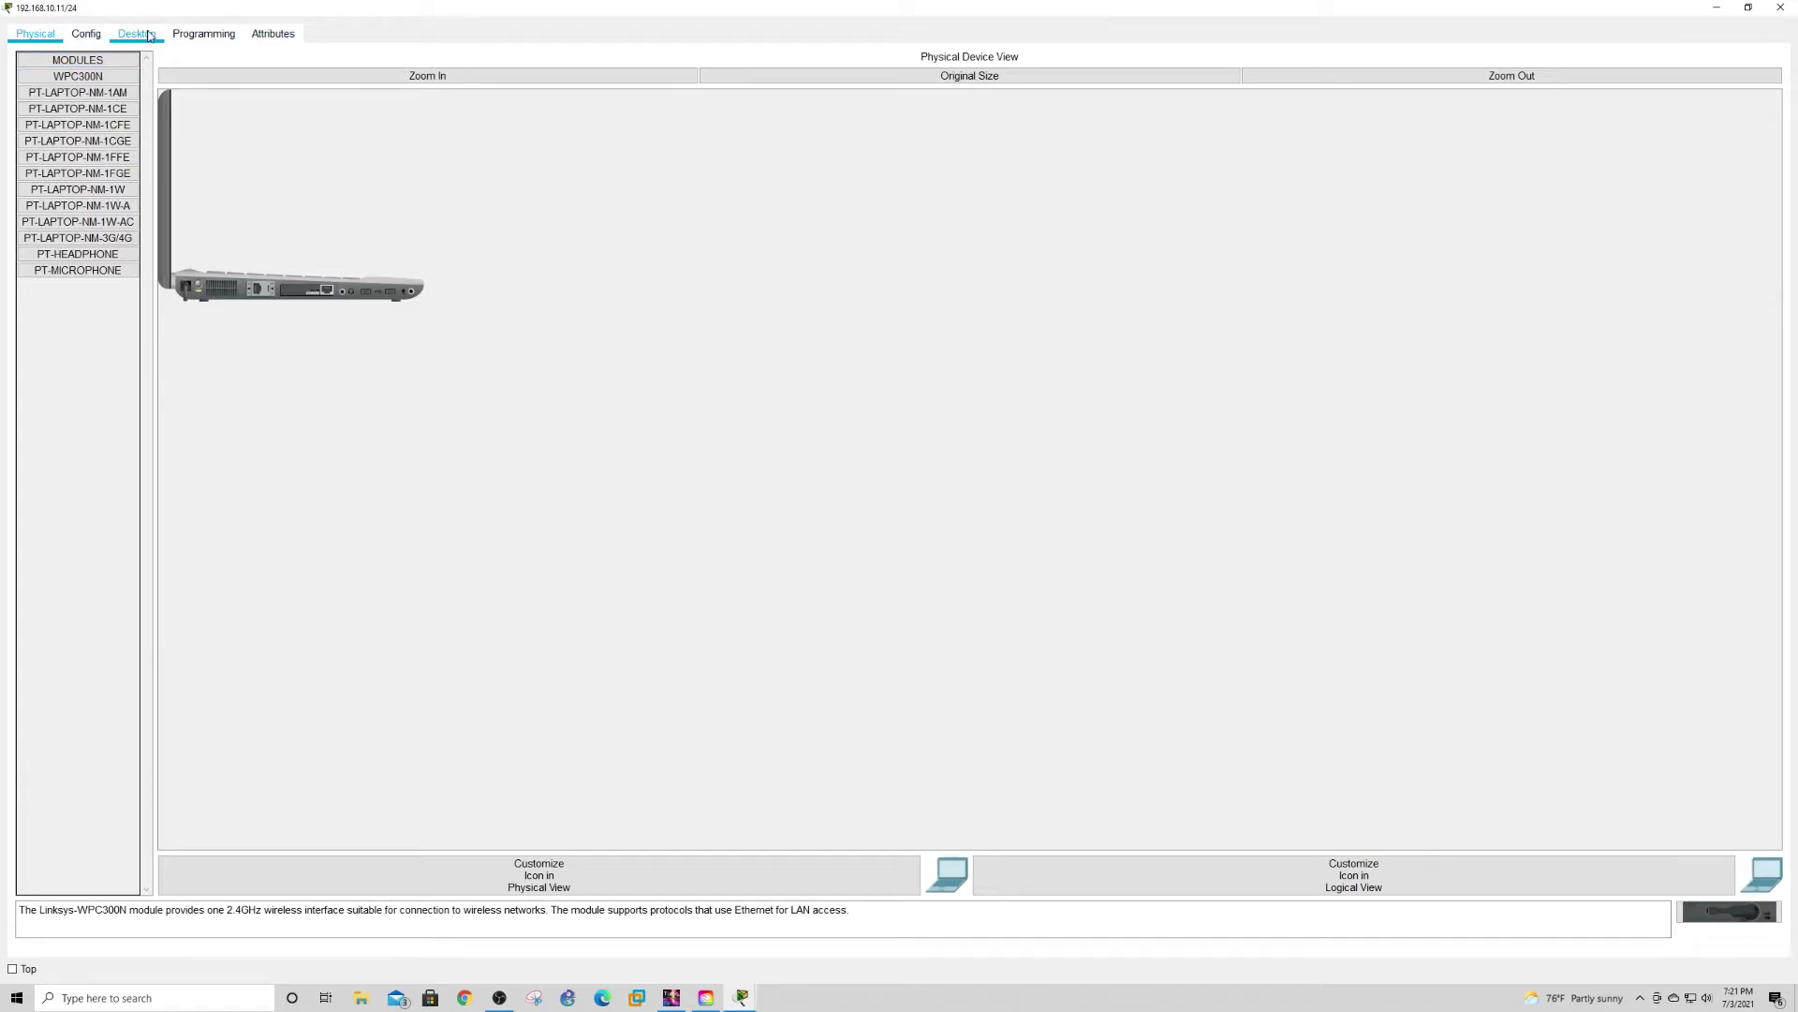
left_click(210, 121)
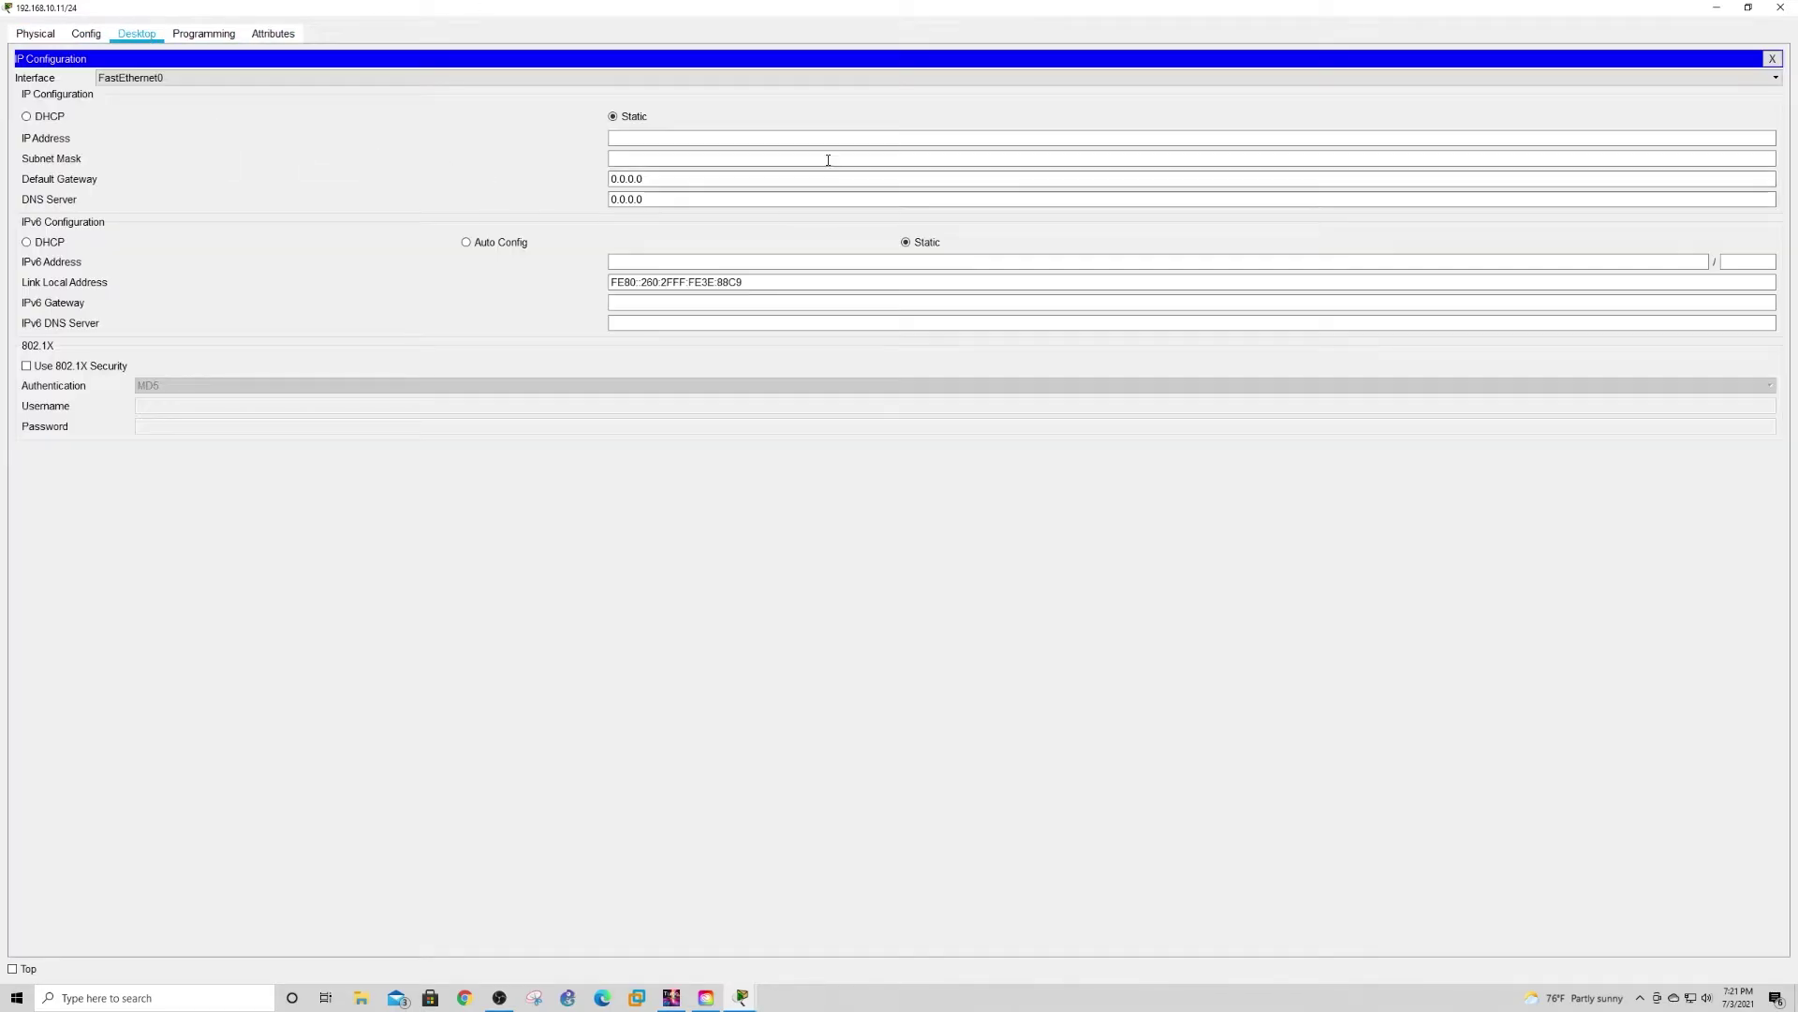
left_click(721, 139)
type("1920168")
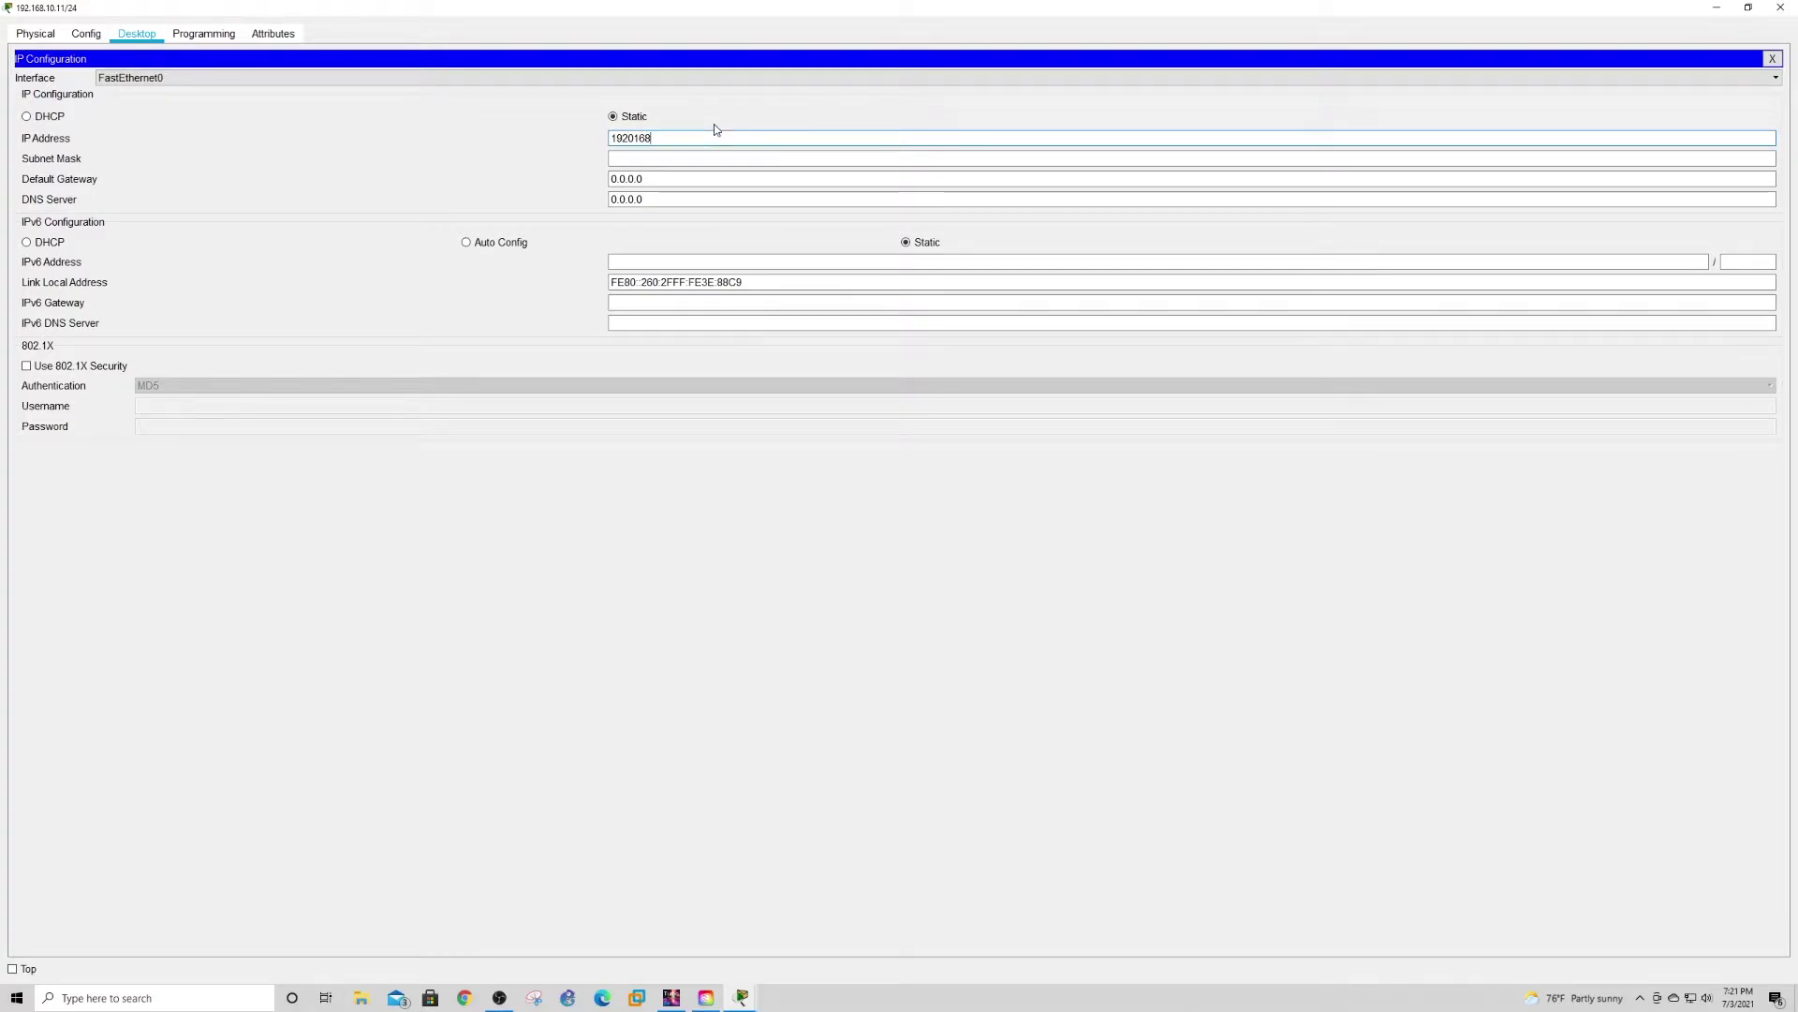
key("BackSpace")
key("BackSpace")
key("BackSpace")
key("BackSpace")
type(".168.10")
key("Tab")
key("Tab")
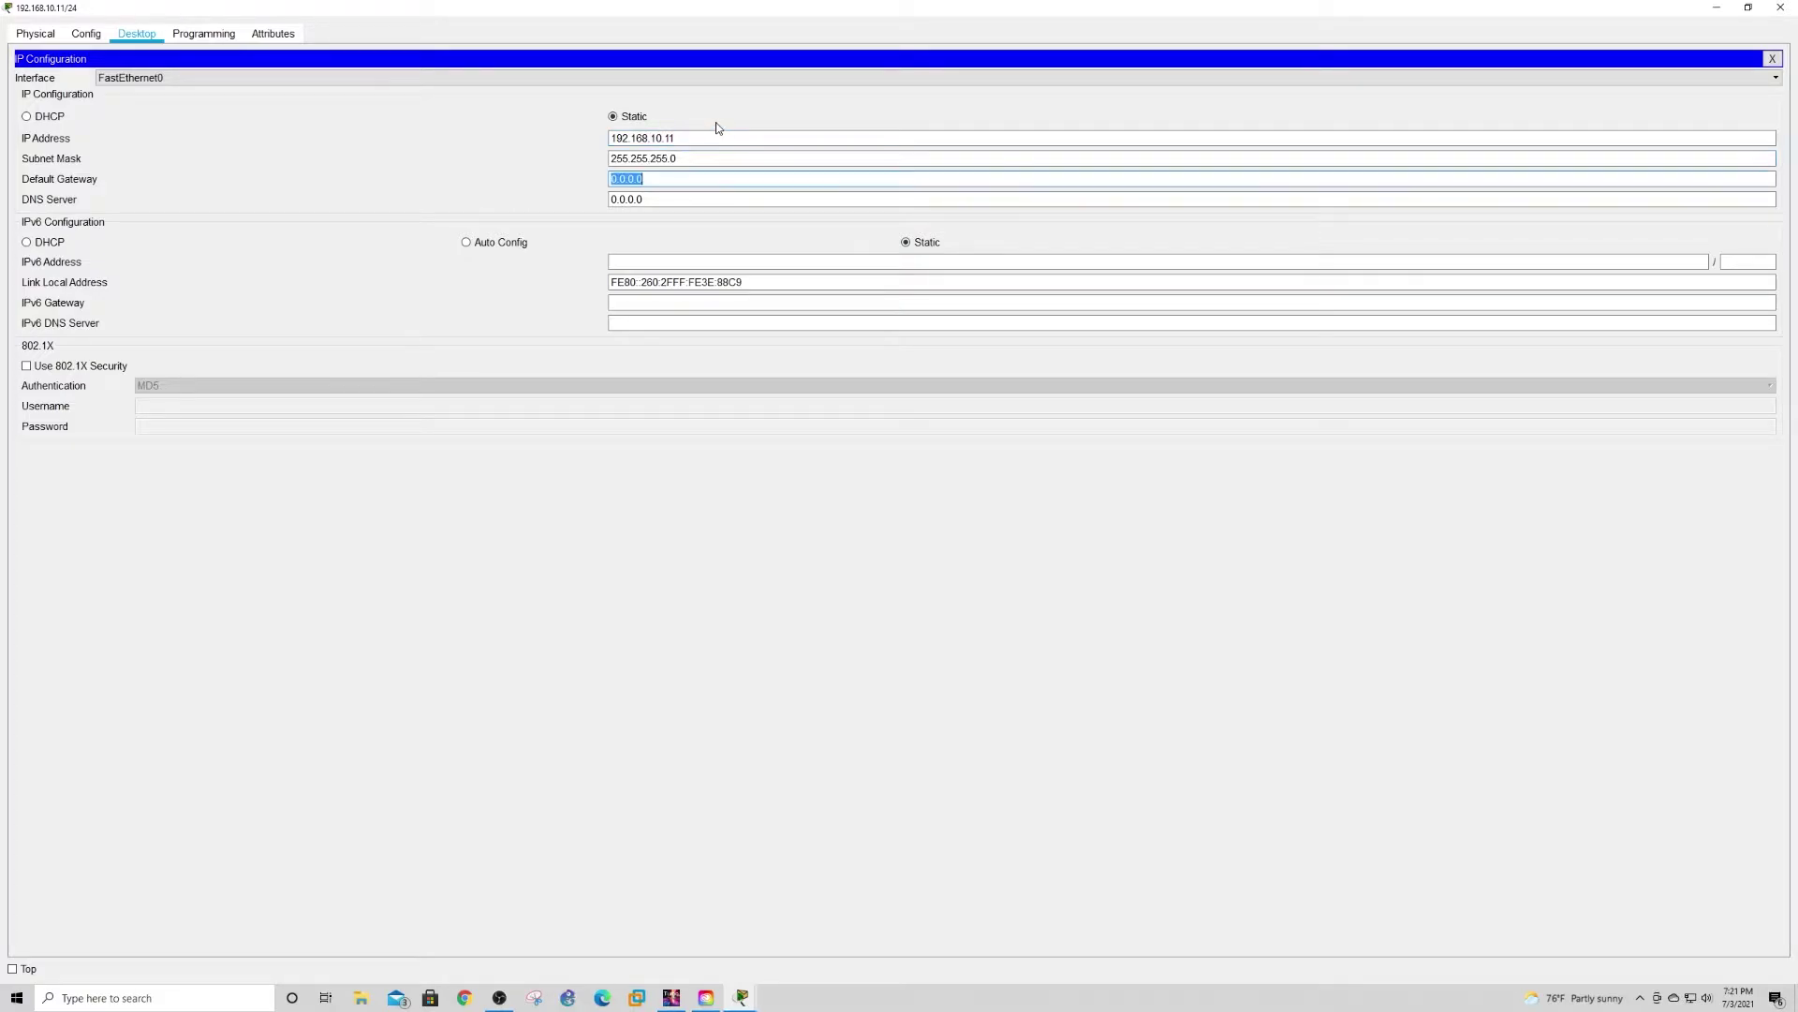
left_click(1716, 11)
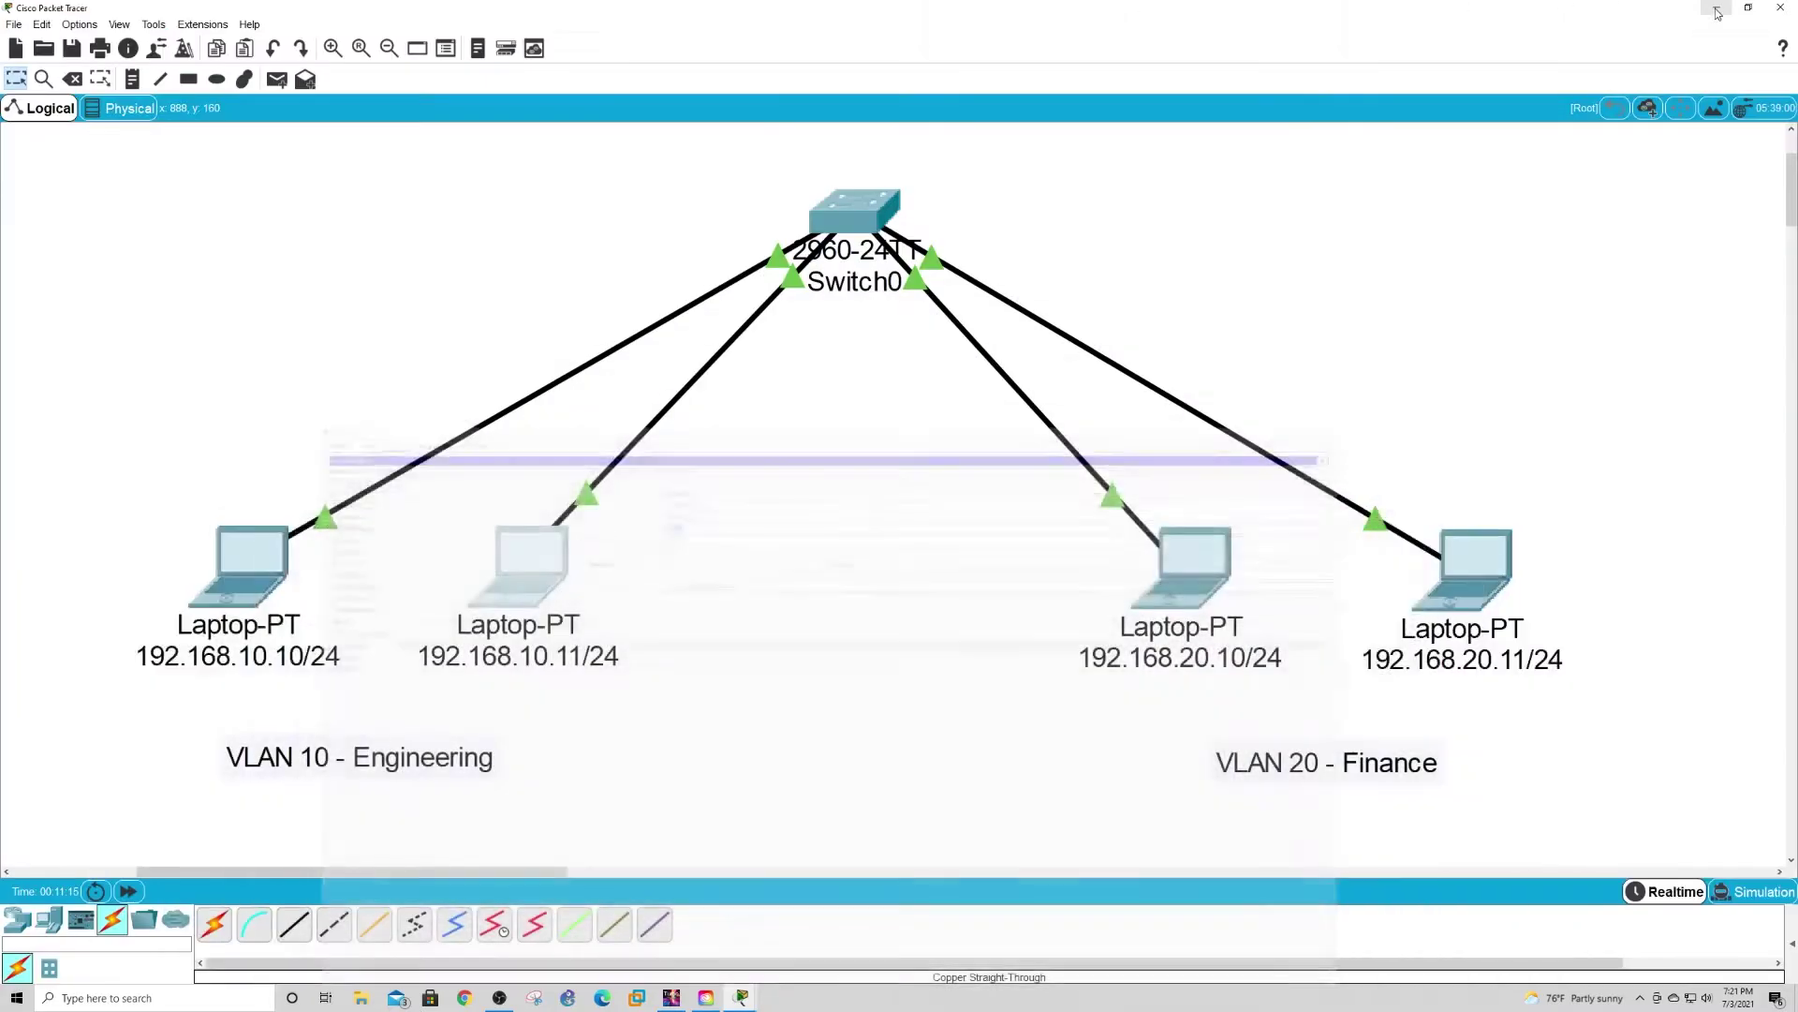
Step: Assign the first VLAN 20 laptop the static IP address 192.168.20.10 with subnet mask 255.255.255.0
left_click(1169, 610)
left_click(1159, 232)
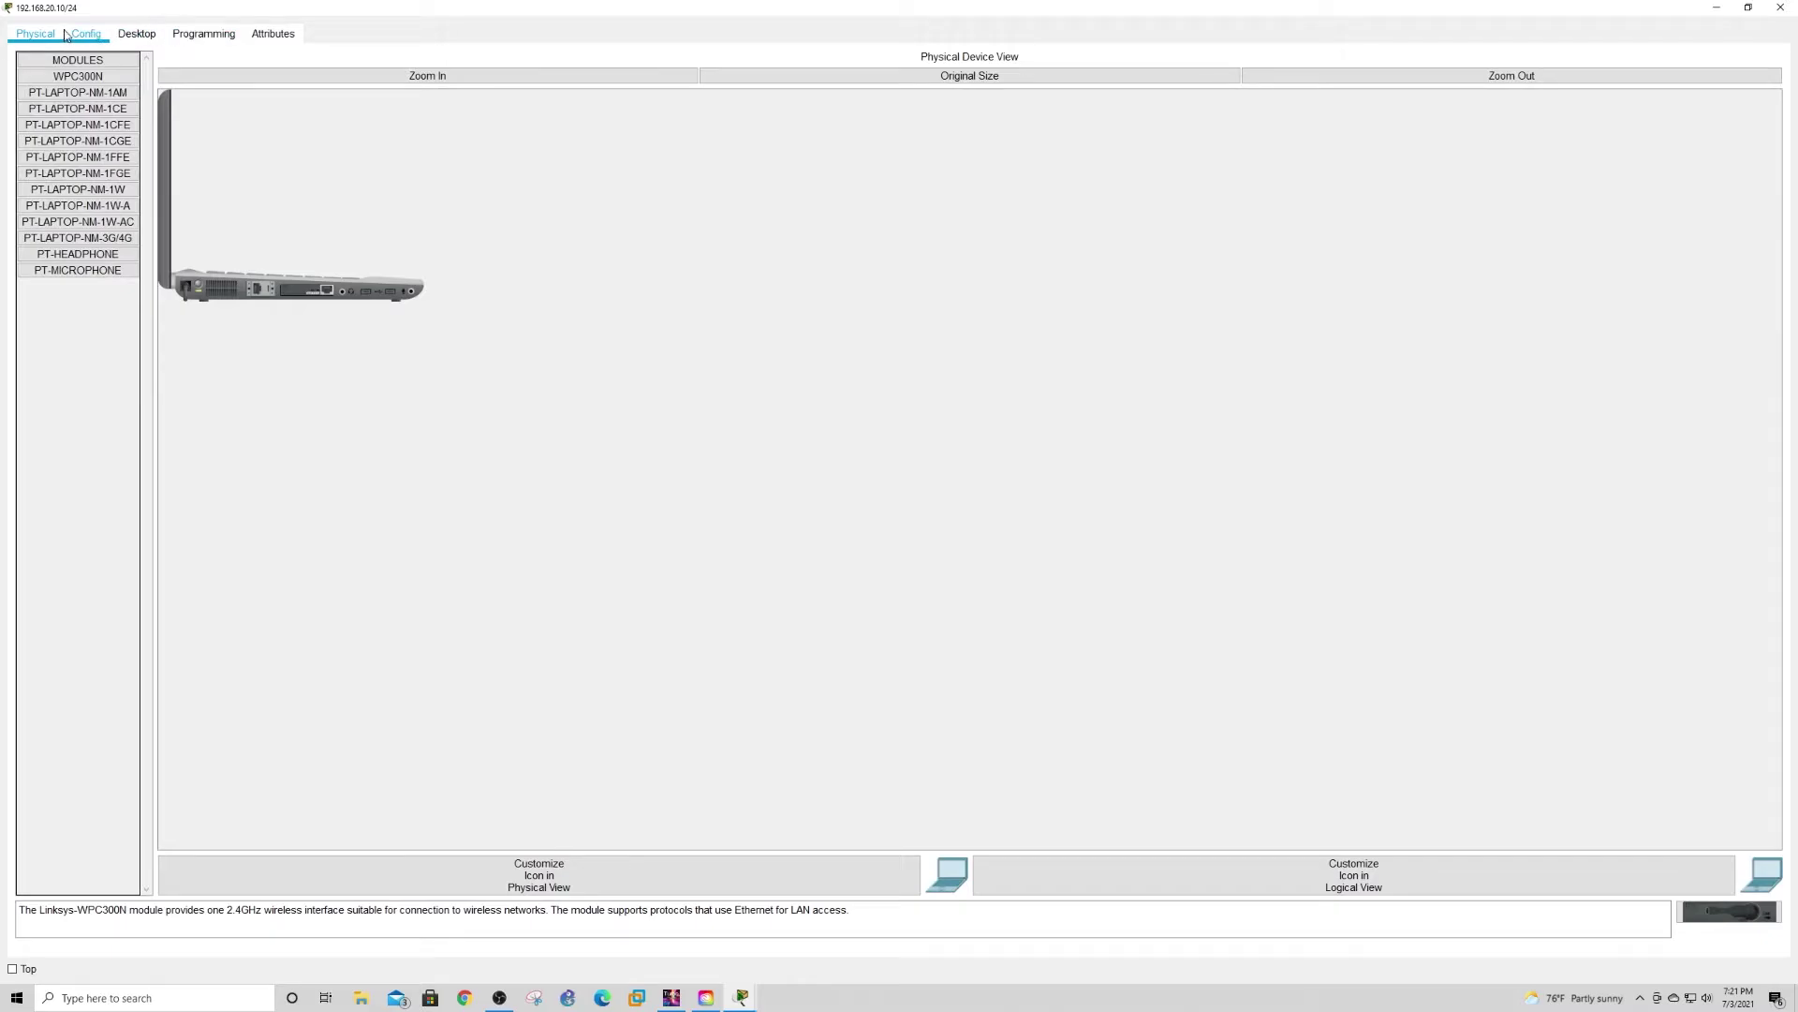
left_click(155, 35)
left_click(181, 93)
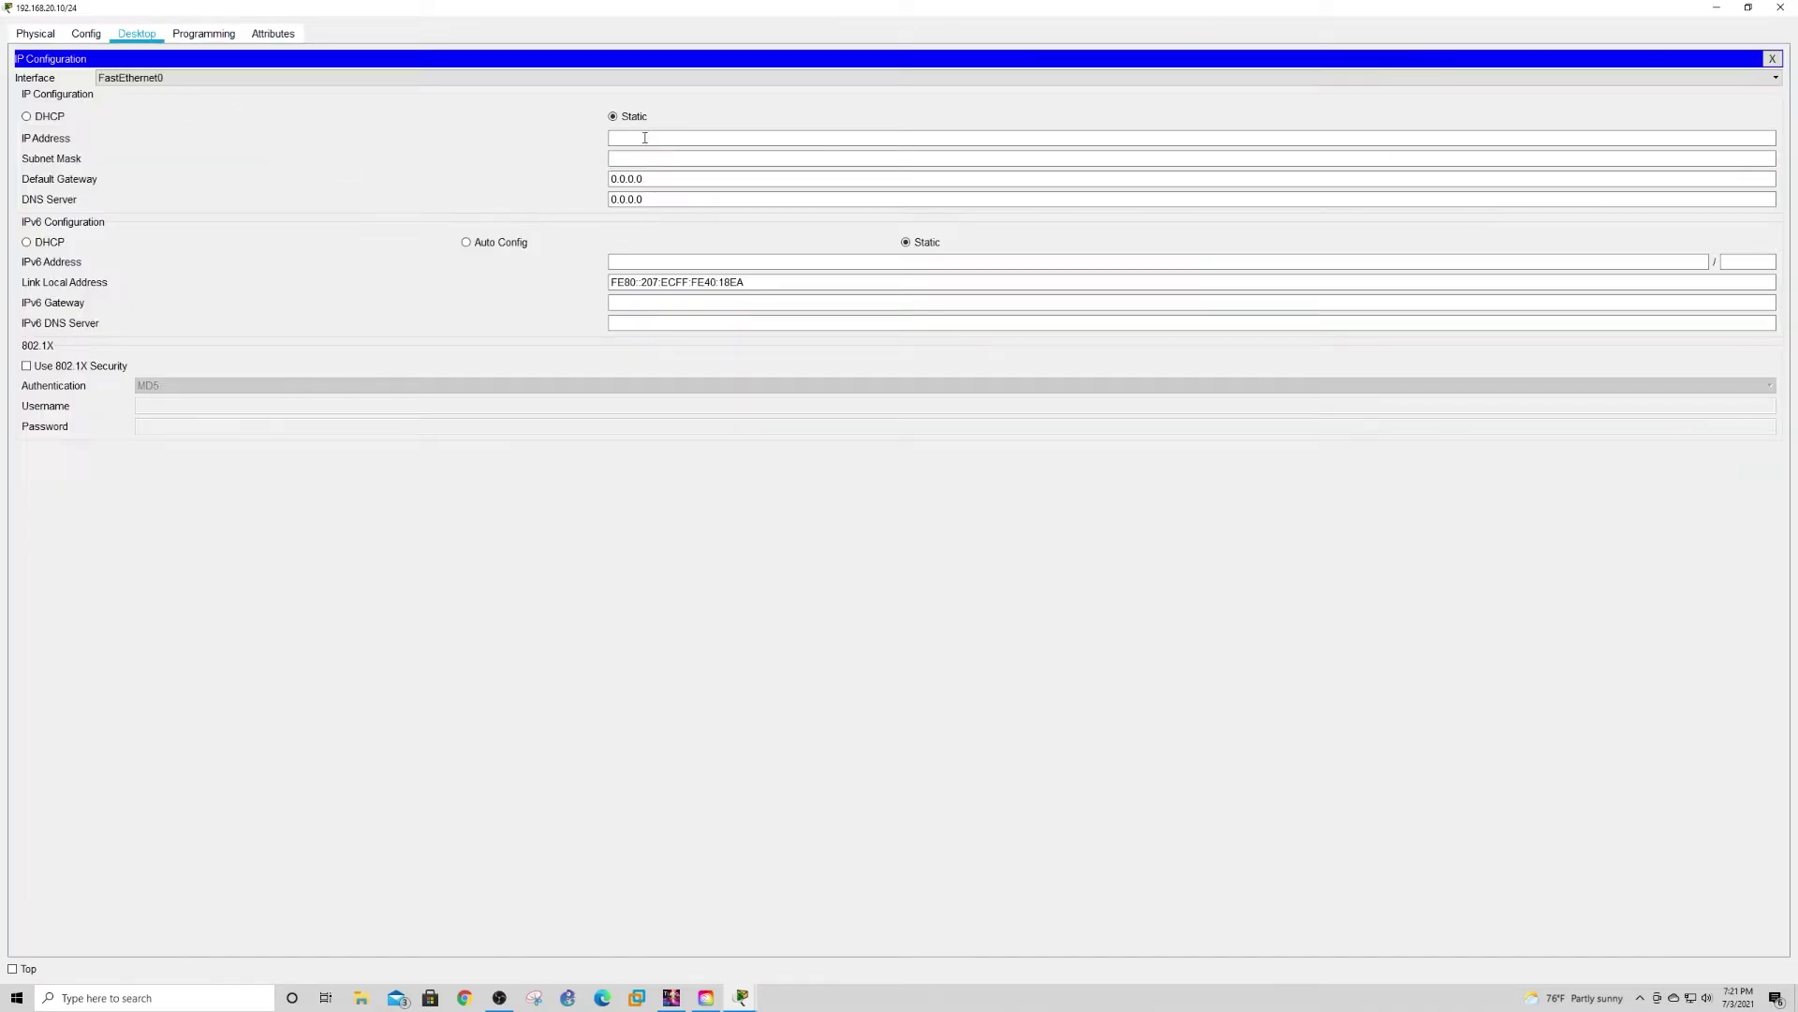
left_click(649, 136)
type("192.168.20.10")
key("Tab")
left_click(979, 178)
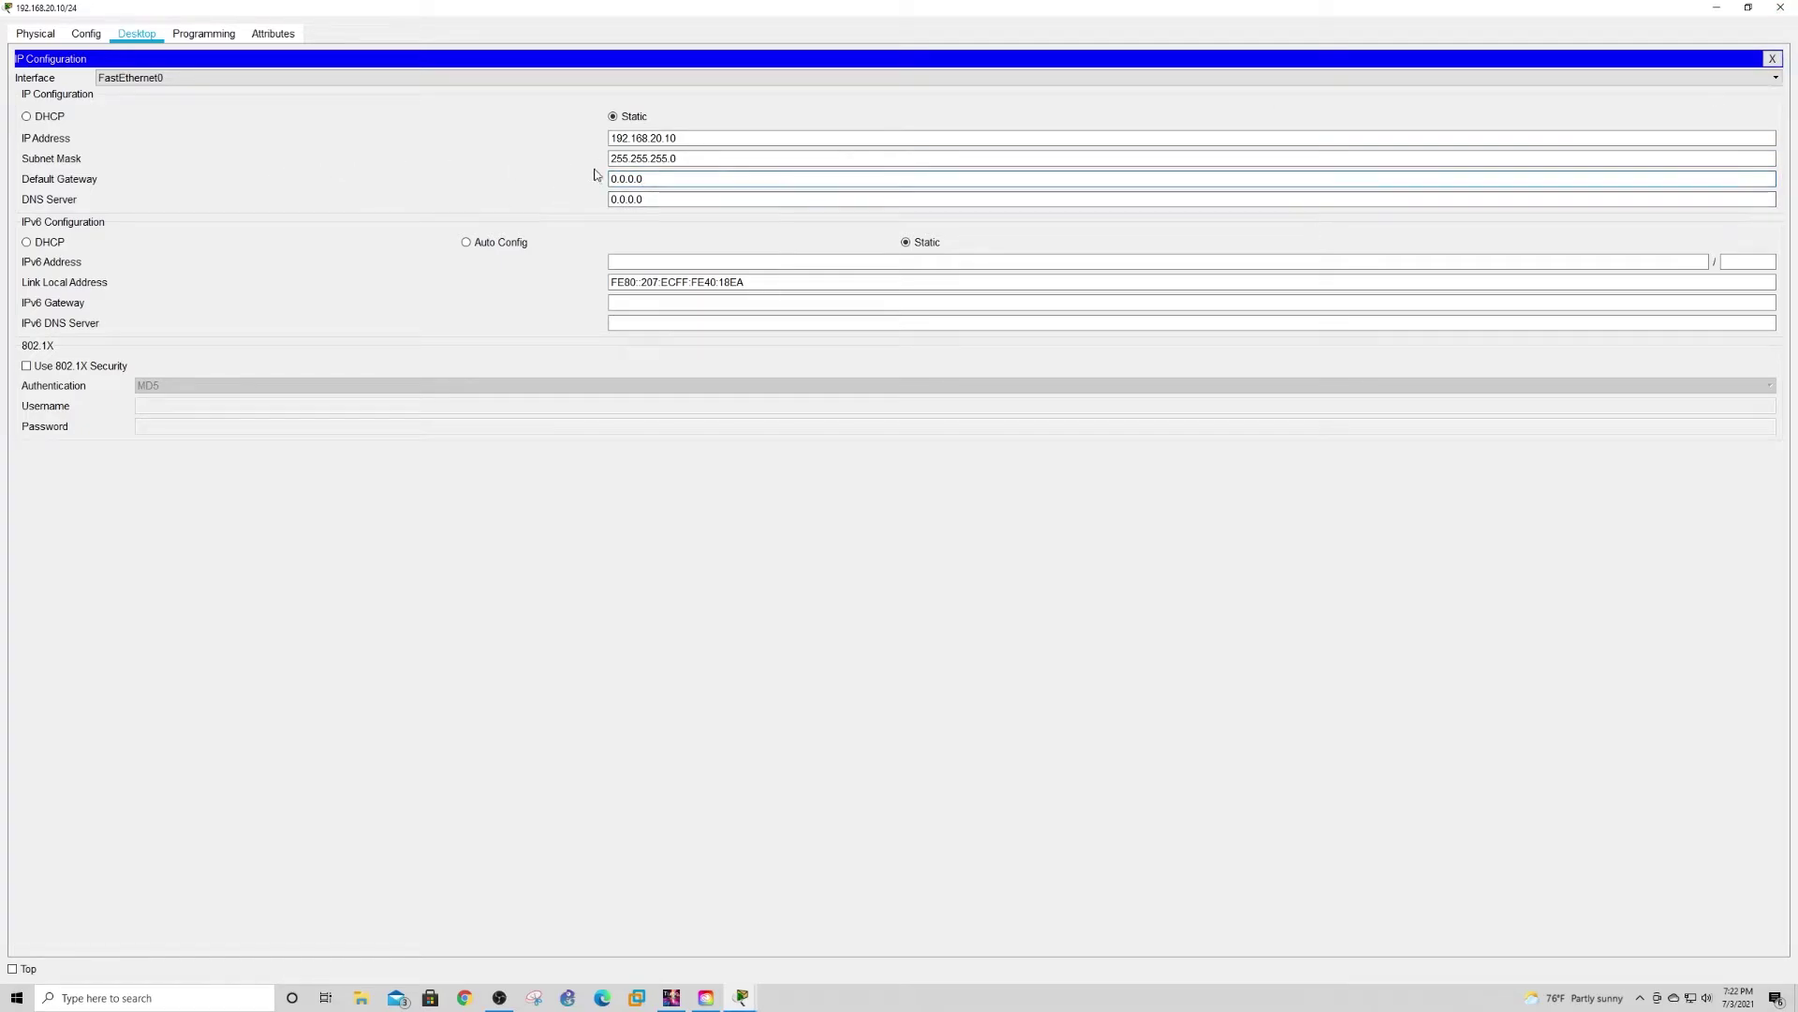
left_click(1717, 9)
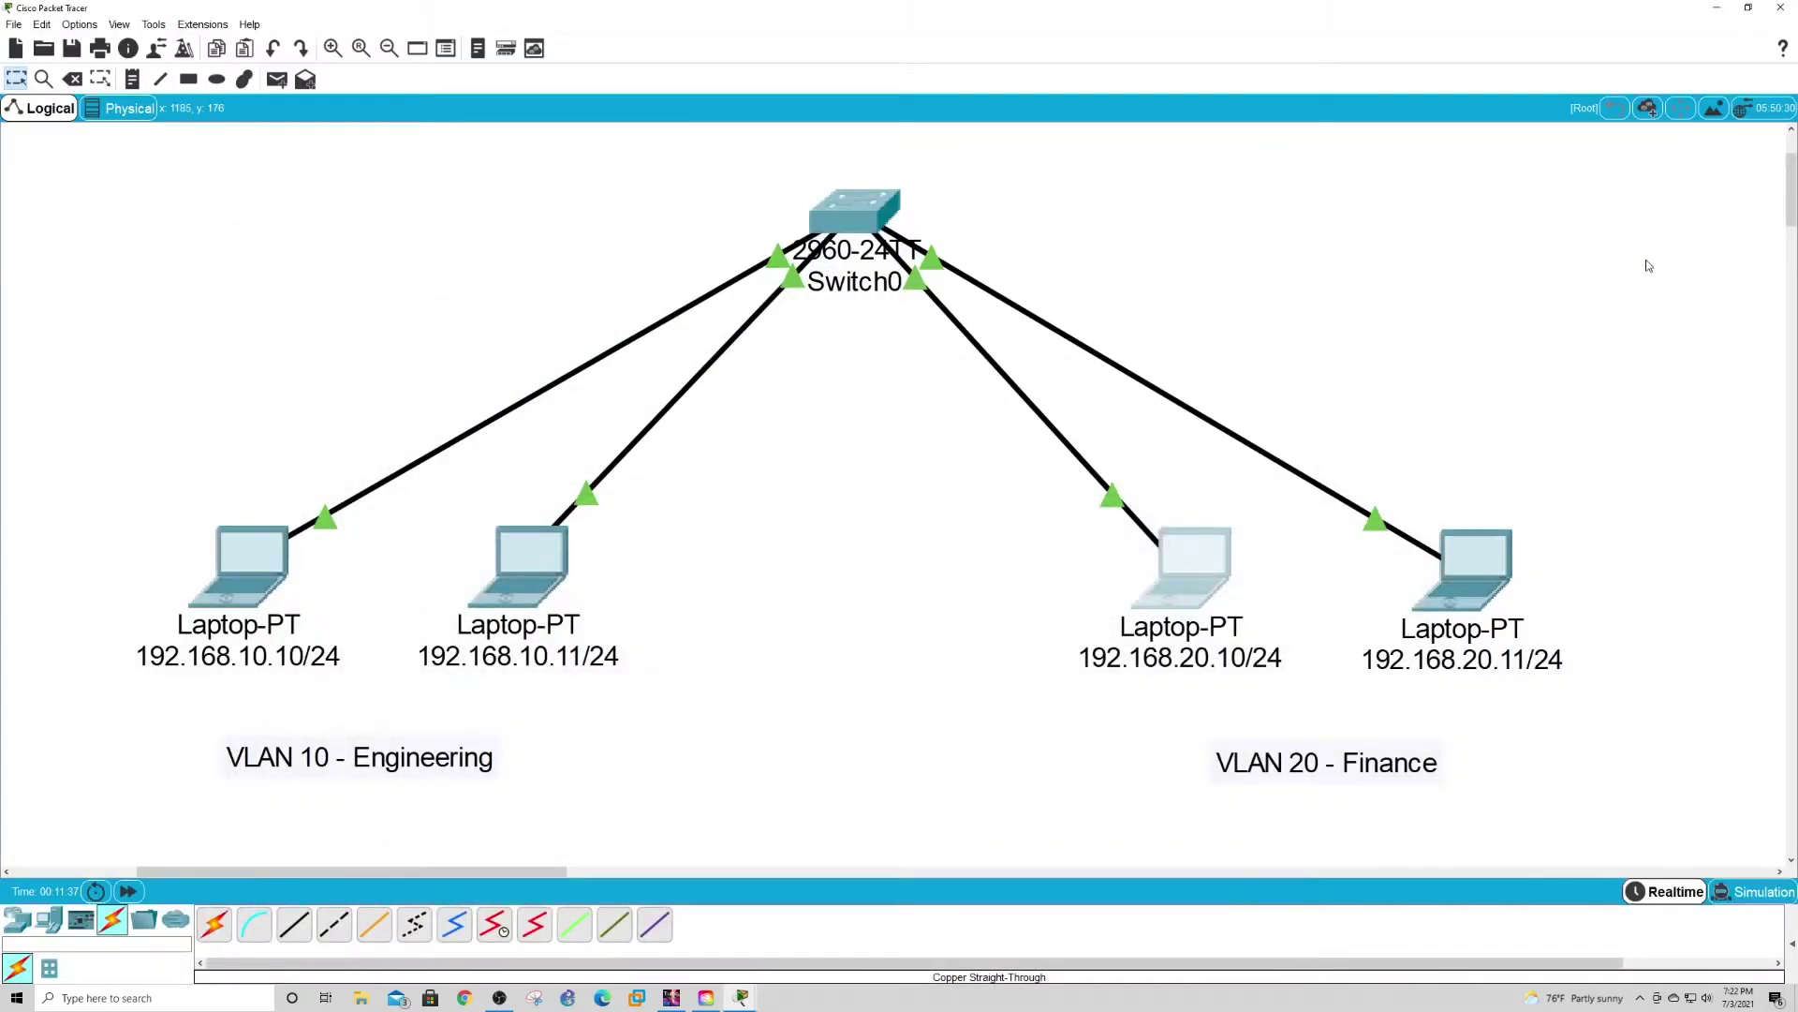
Step: Assign the second VLAN 20 laptop the static IP address 192.168.20.11 with subnet mask 255.255.255.0
left_click(1472, 569)
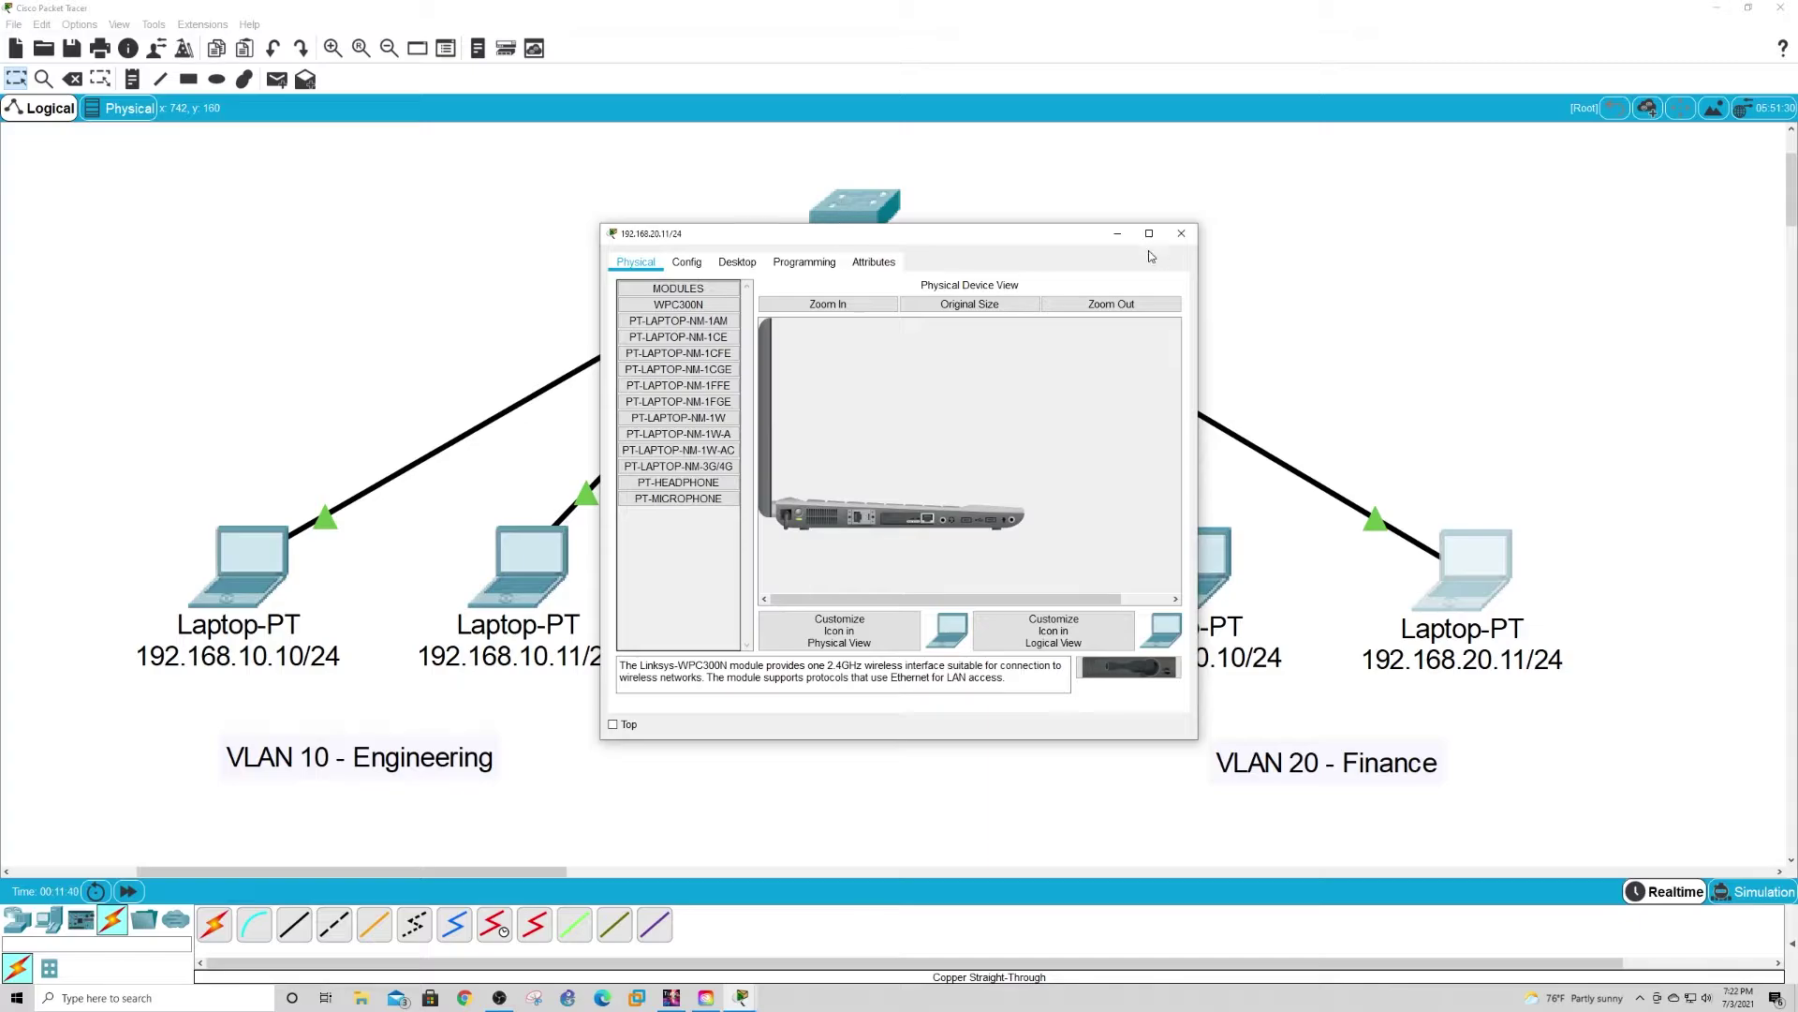
left_click(1150, 233)
left_click(124, 39)
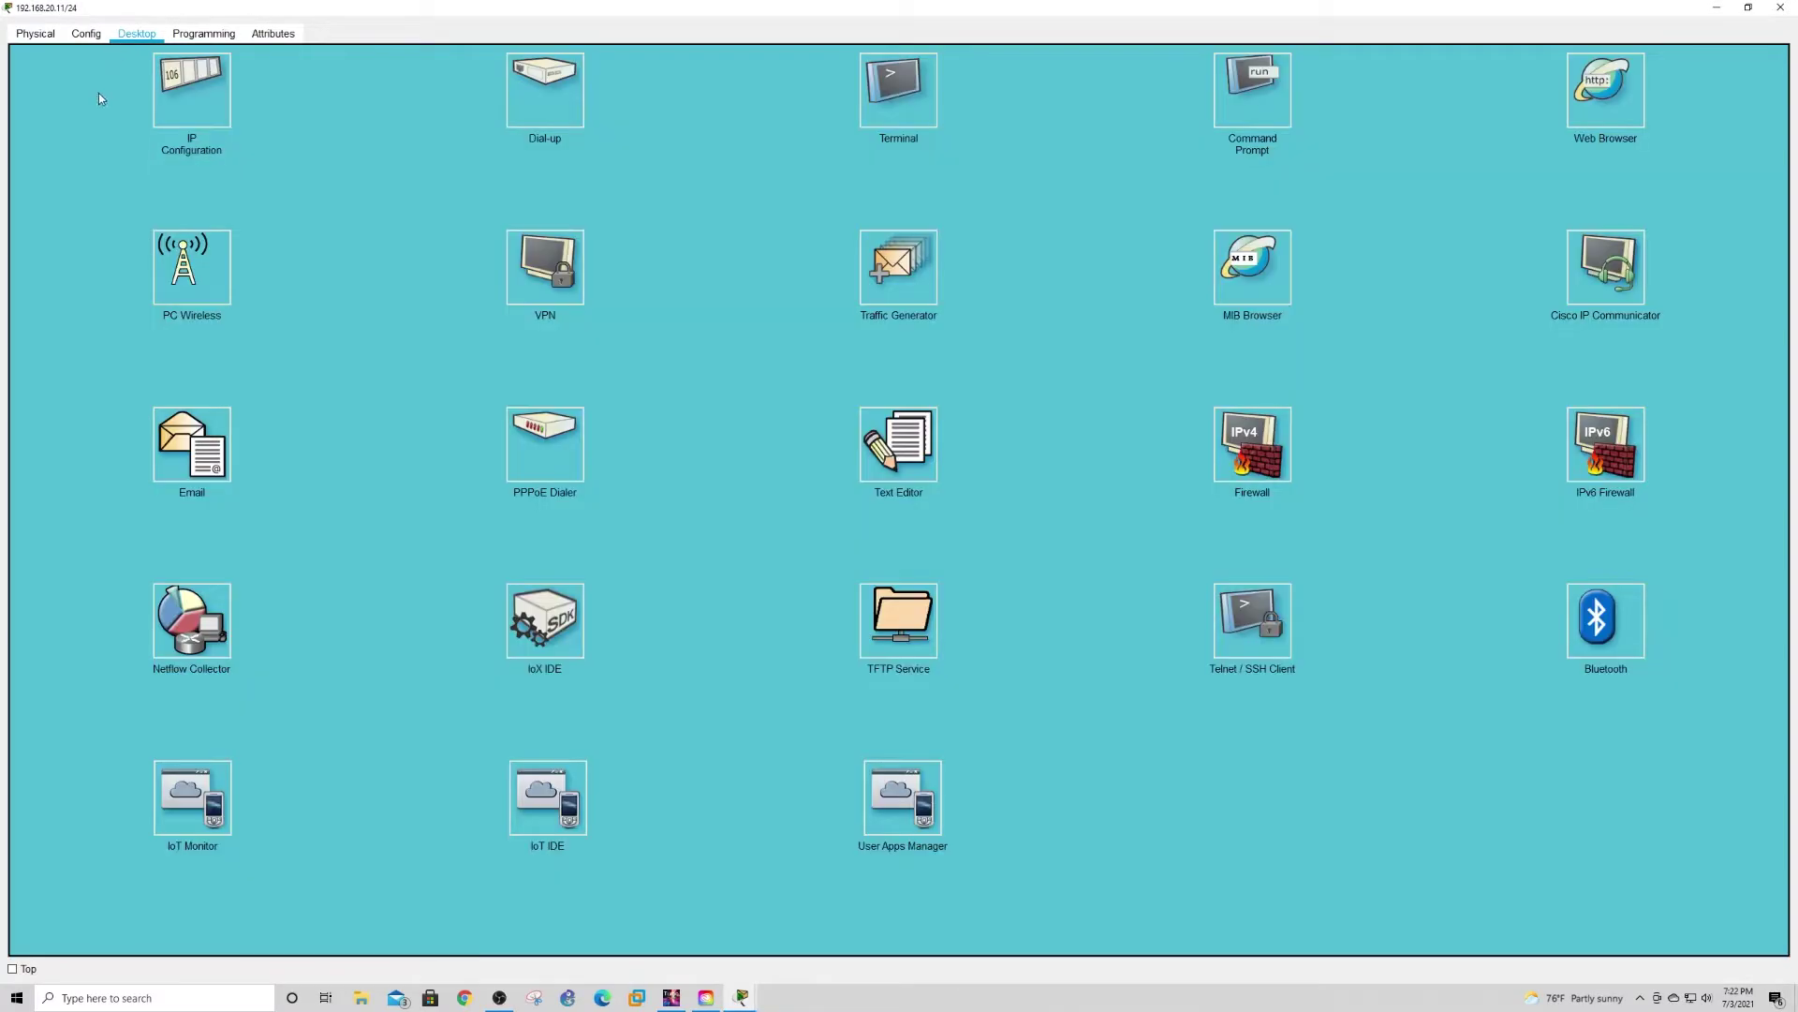
left_click(226, 123)
left_click(915, 141)
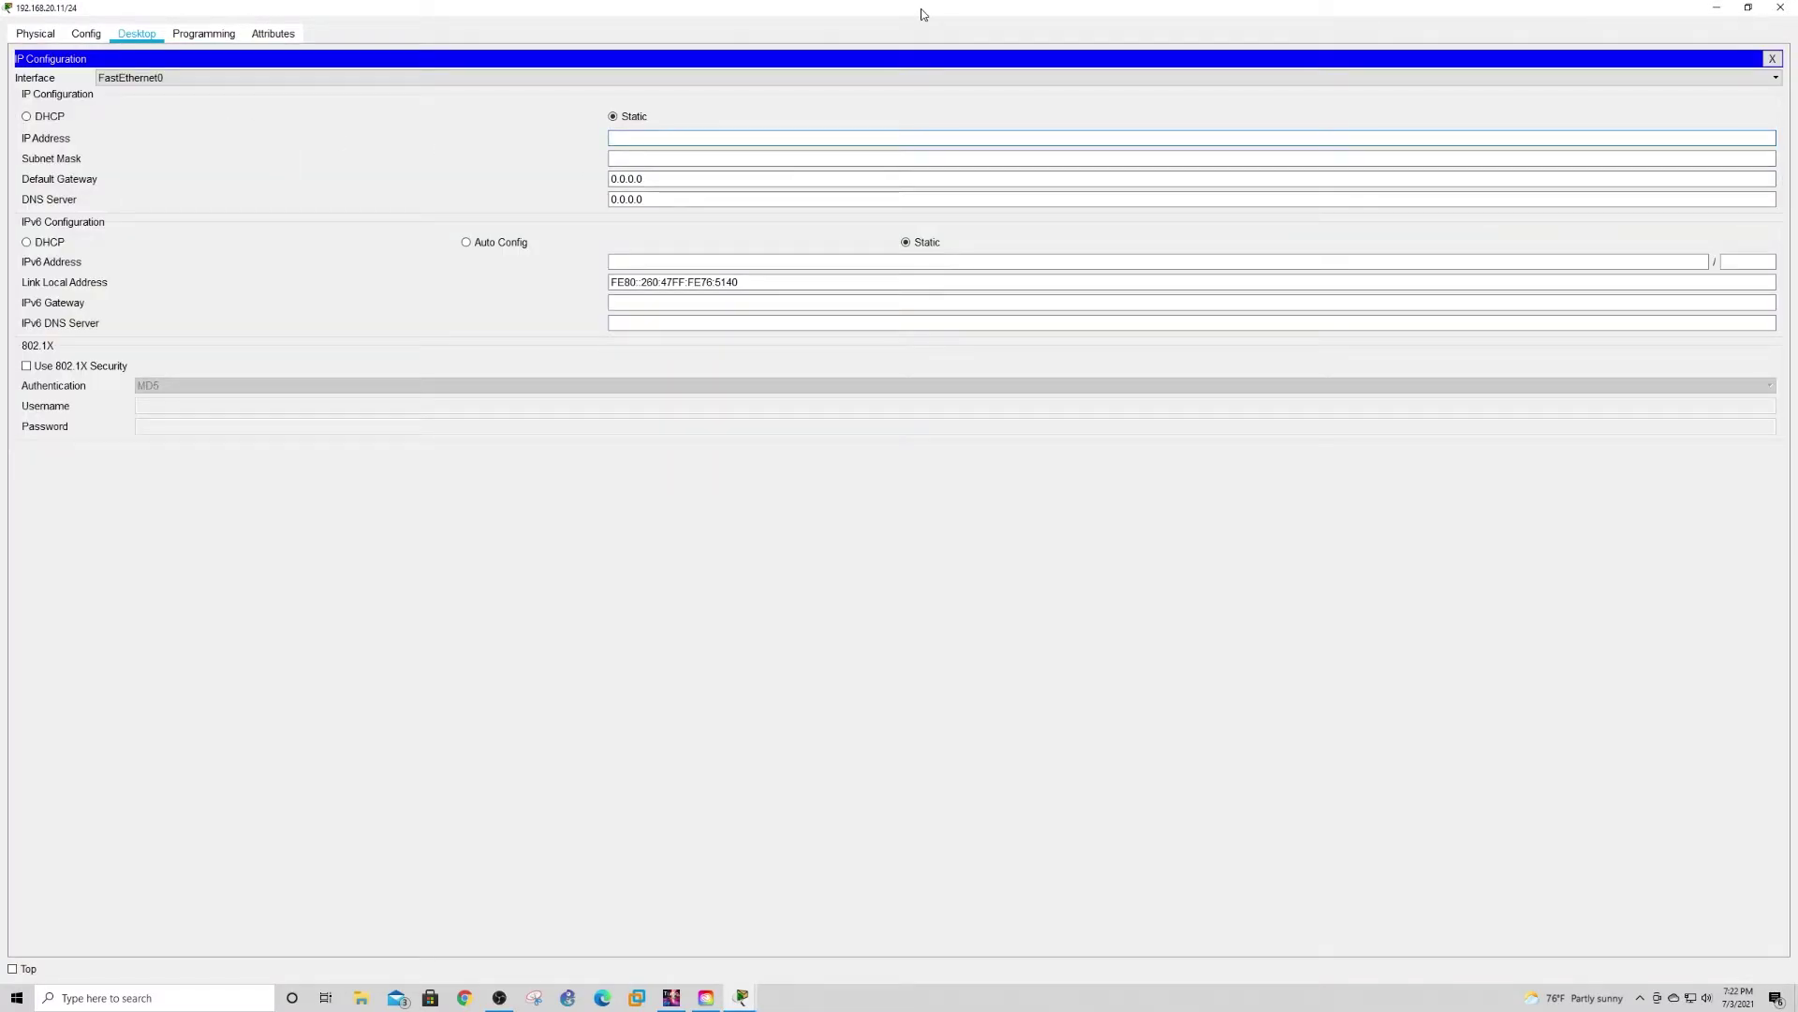
type("192.168.10")
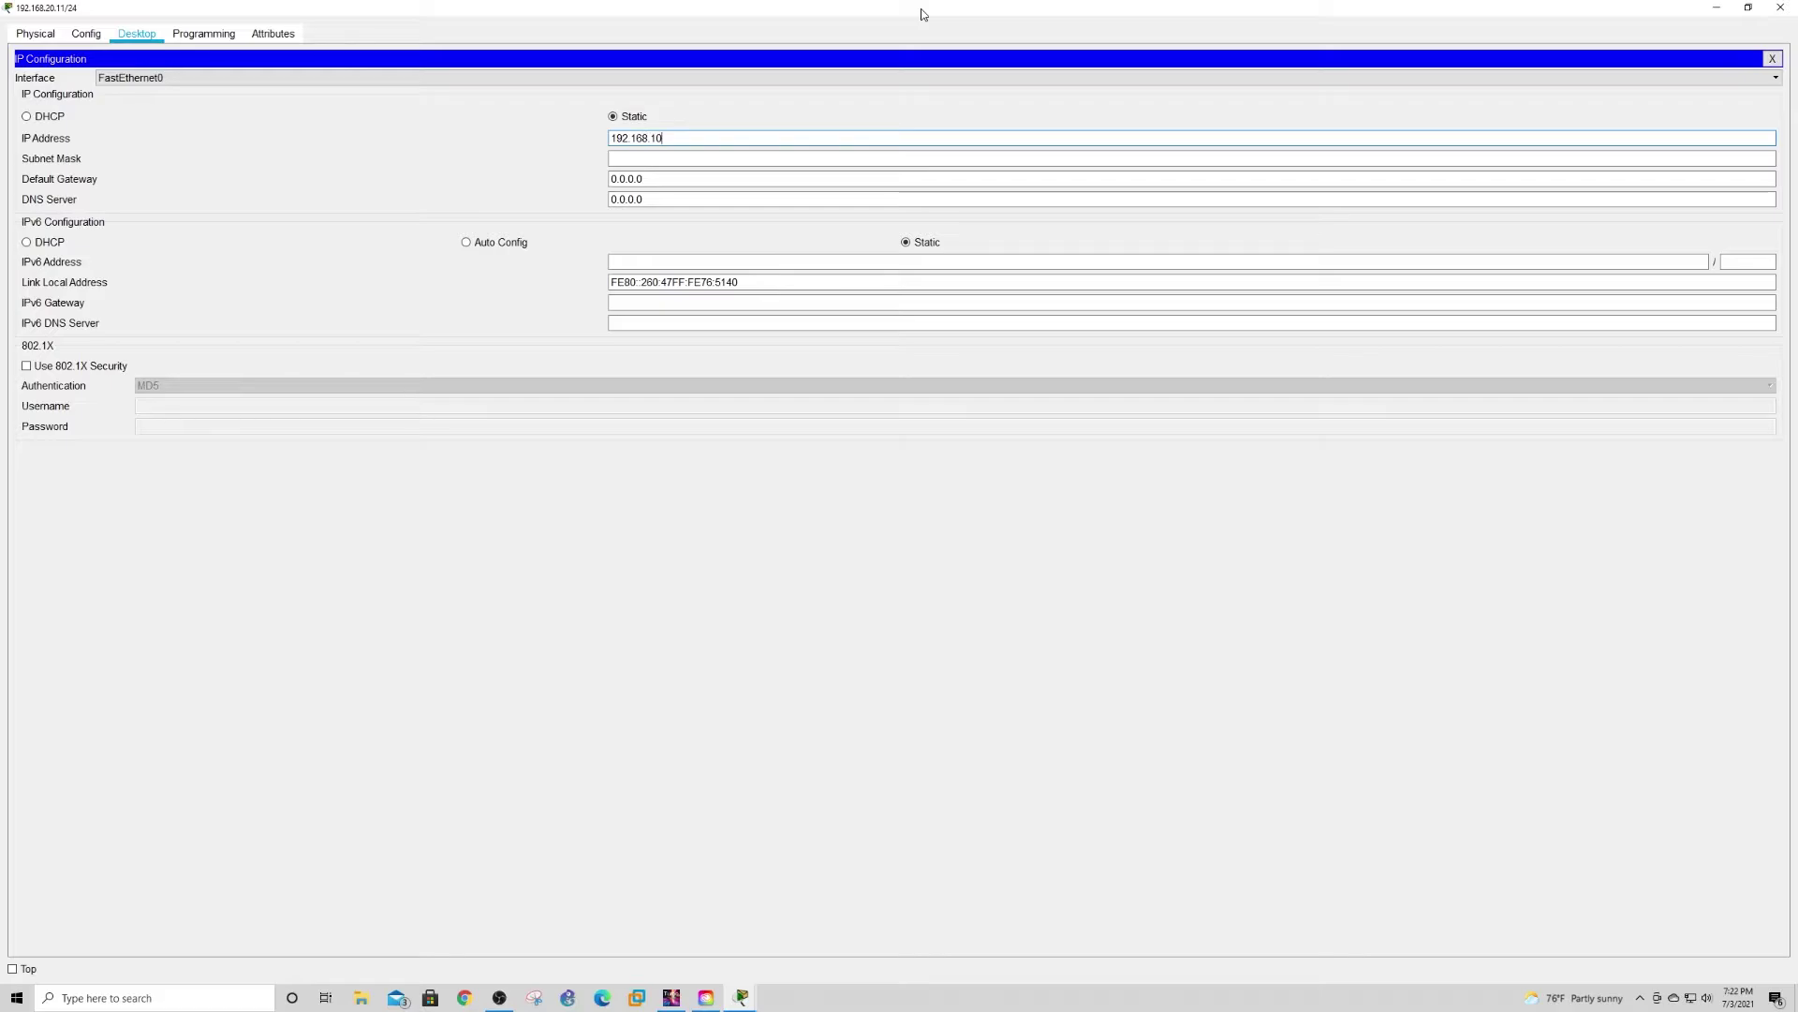
key("BackSpace")
type("20.11")
key("Tab")
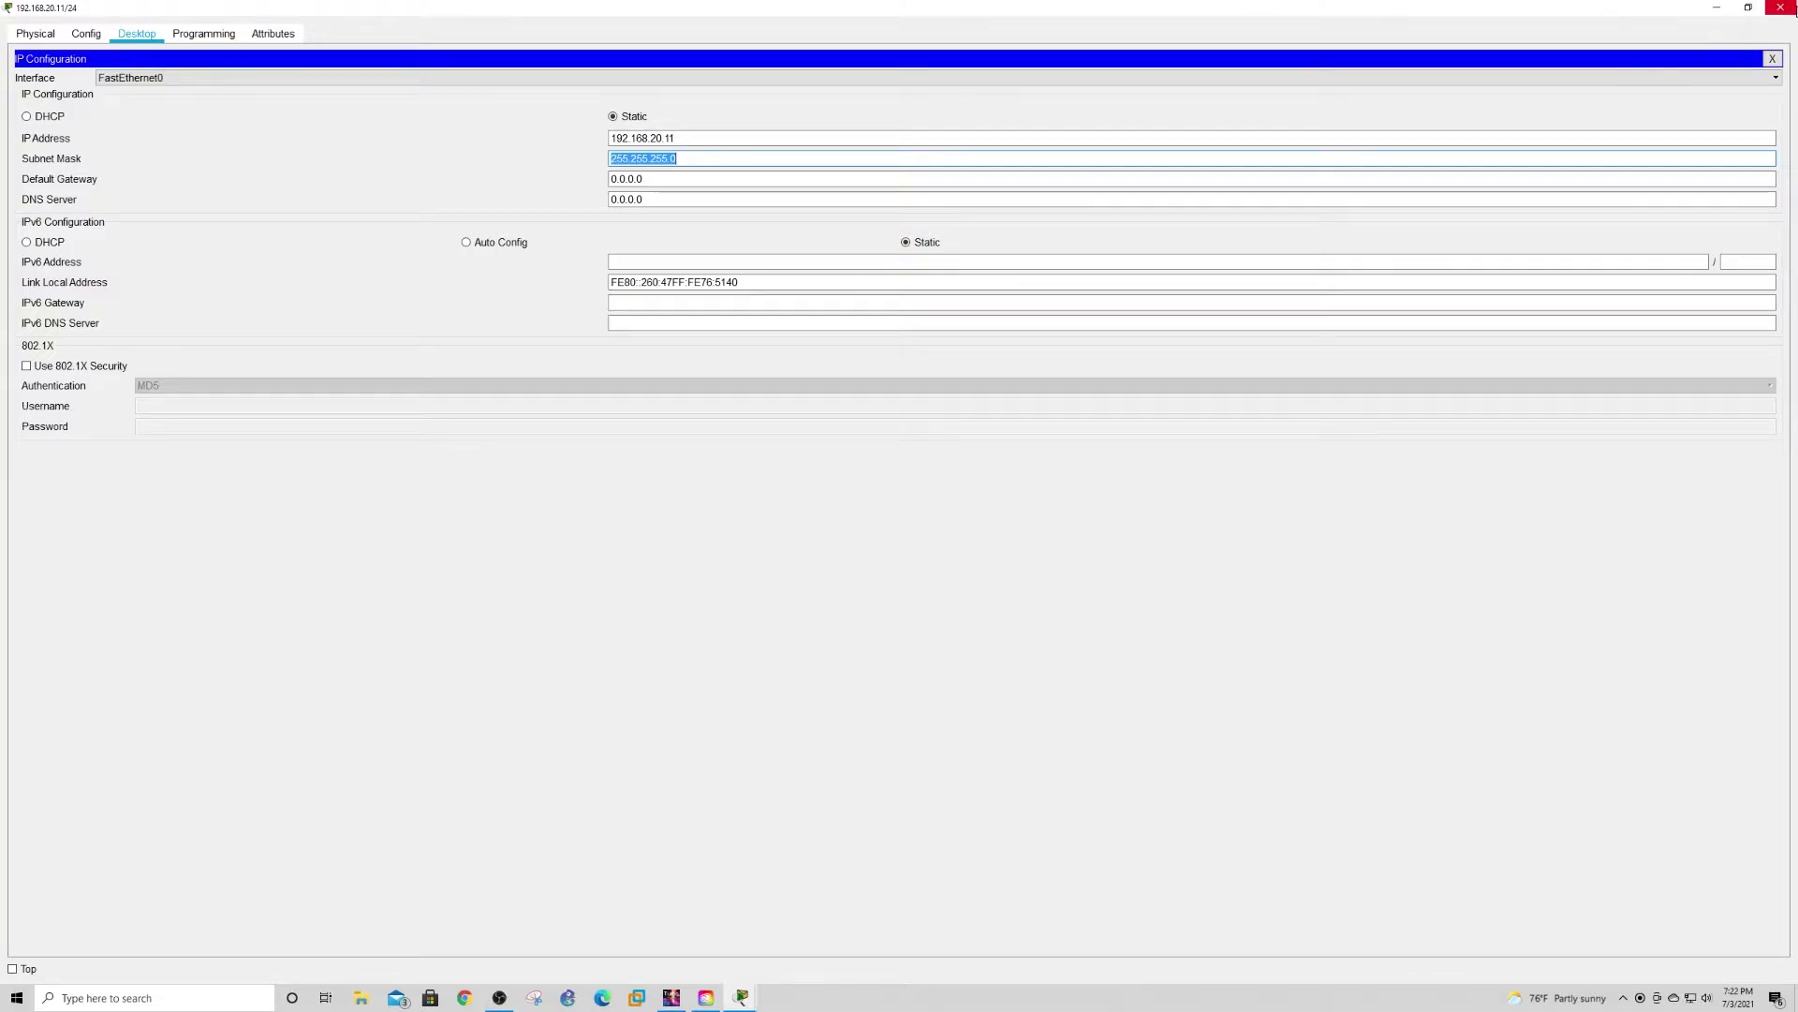
left_click(1726, 10)
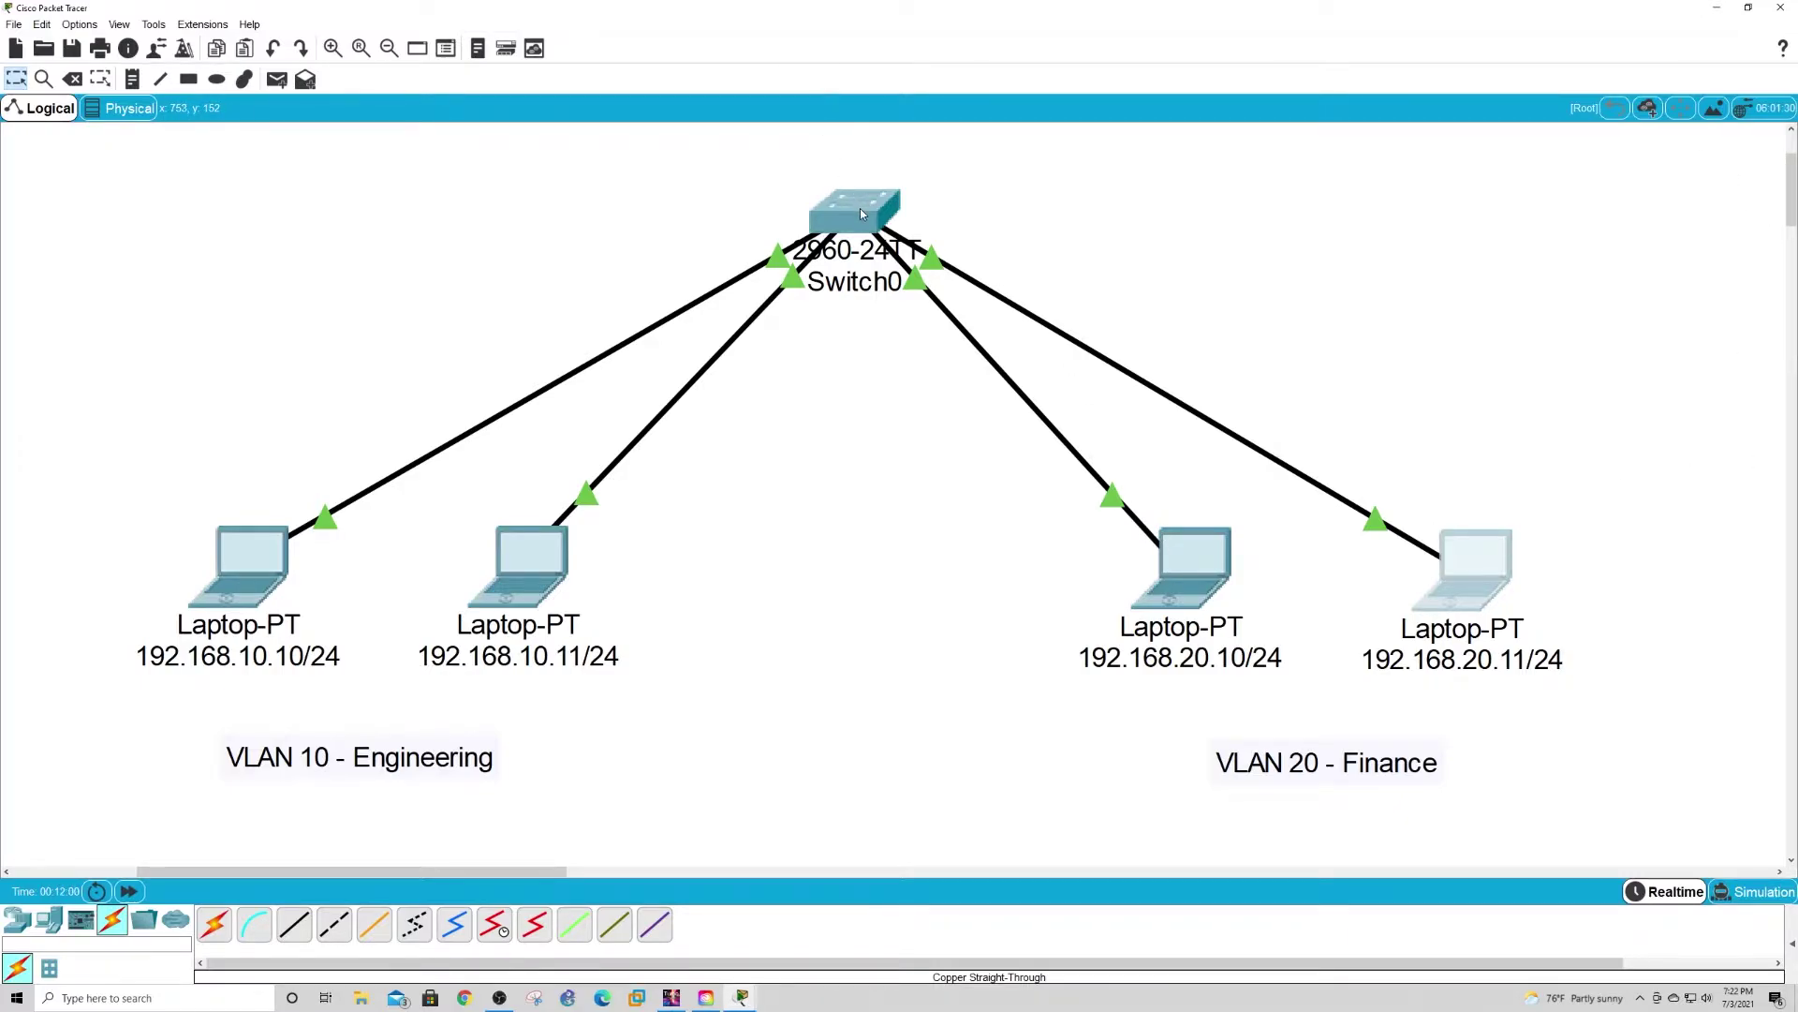
Step: Bring up the IOS command-line interface of Switch0, then return to the network topology
mouse_move(860, 208)
left_click(851, 217)
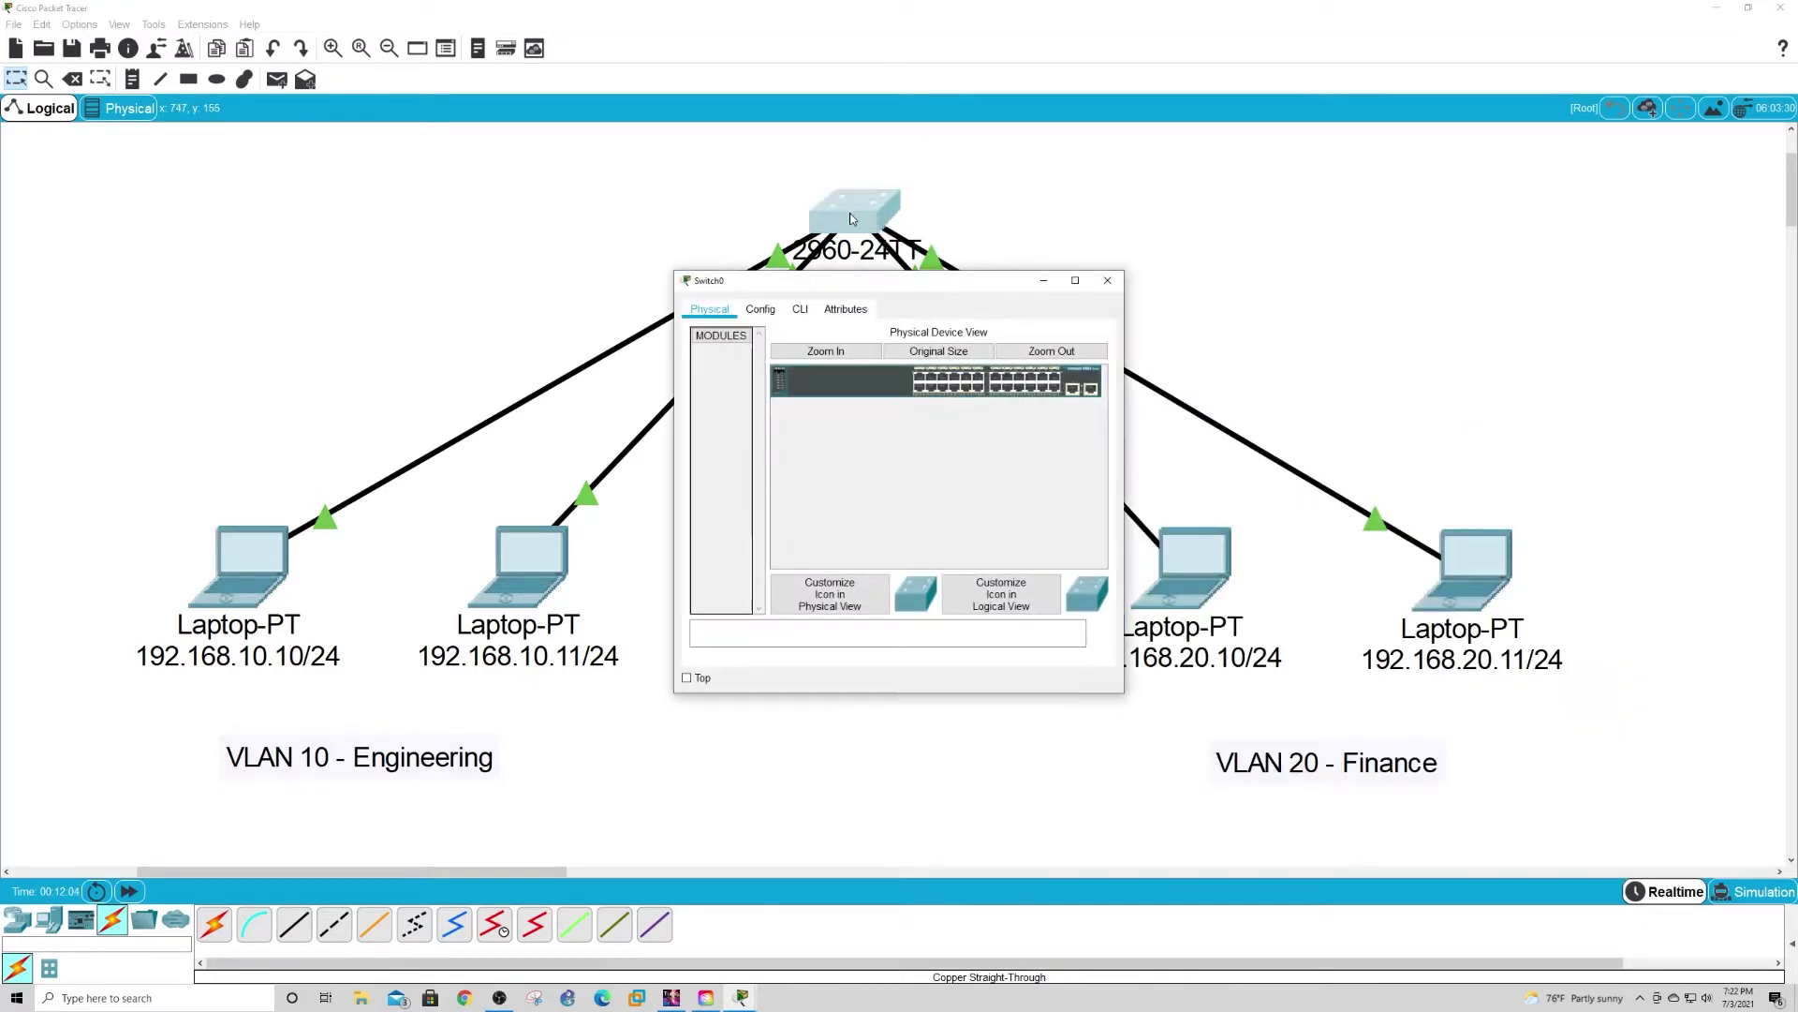
left_click(1090, 273)
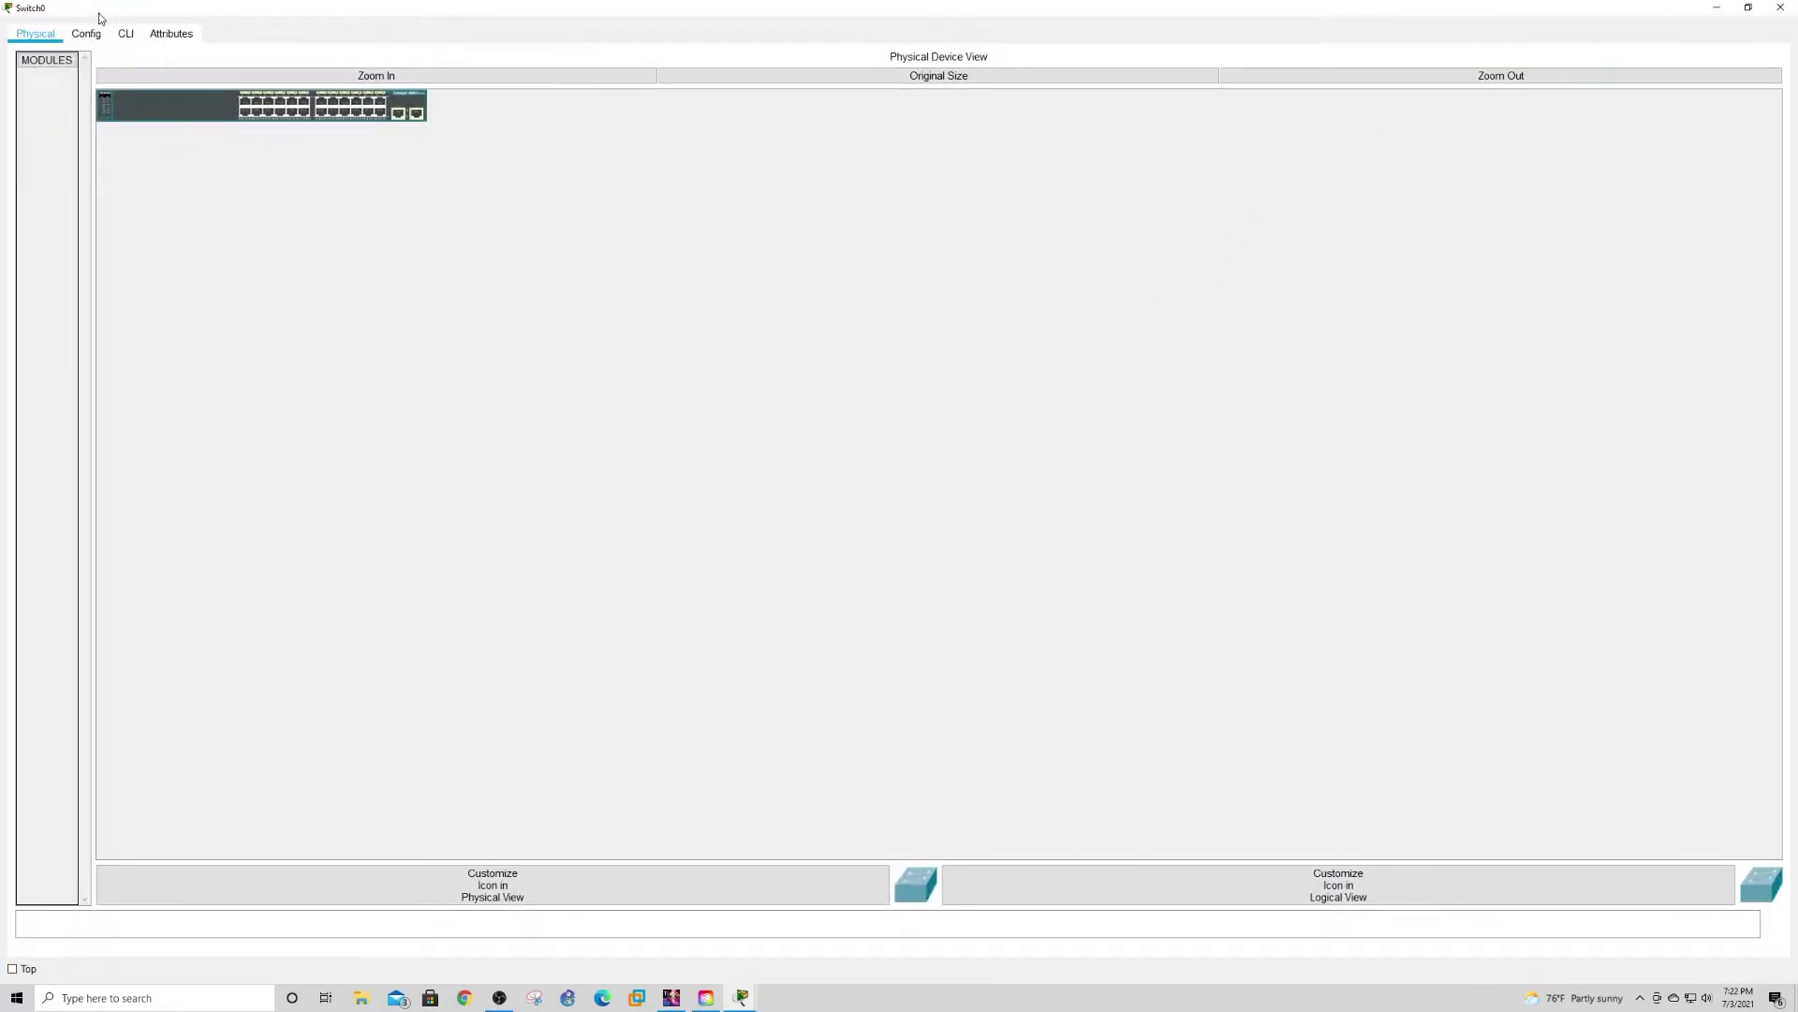
left_click(127, 36)
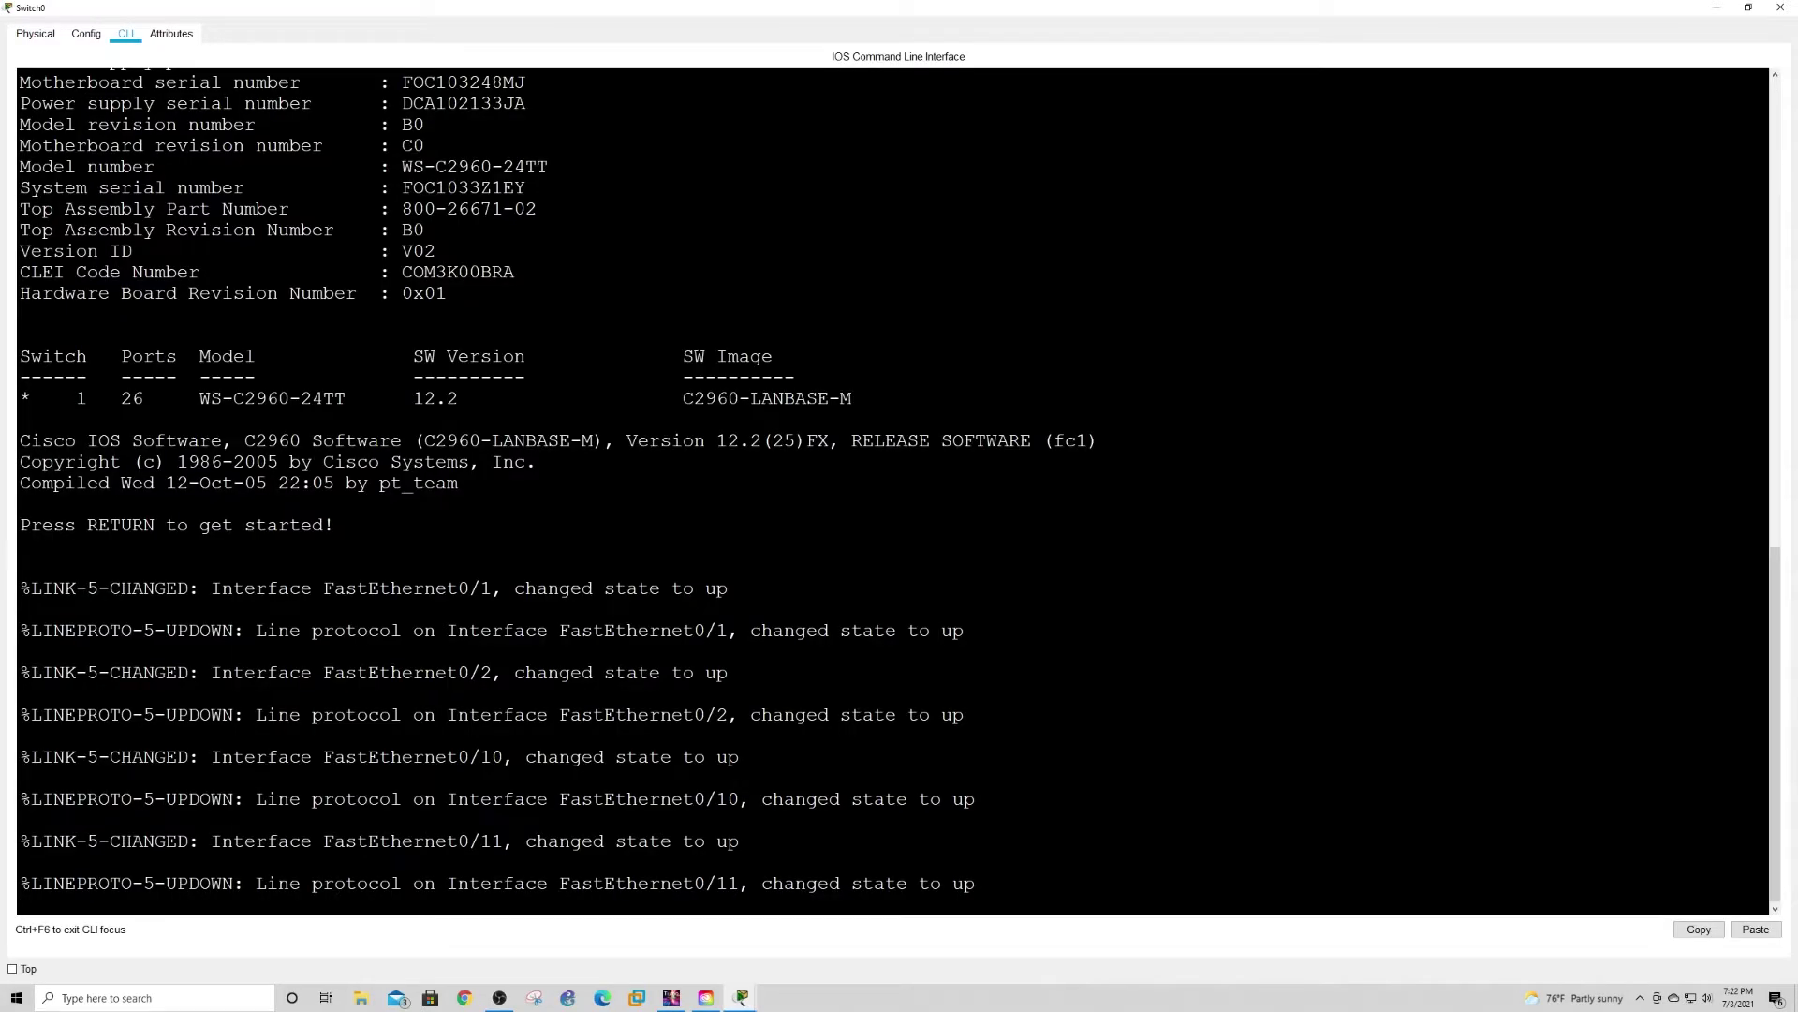
left_click(1717, 12)
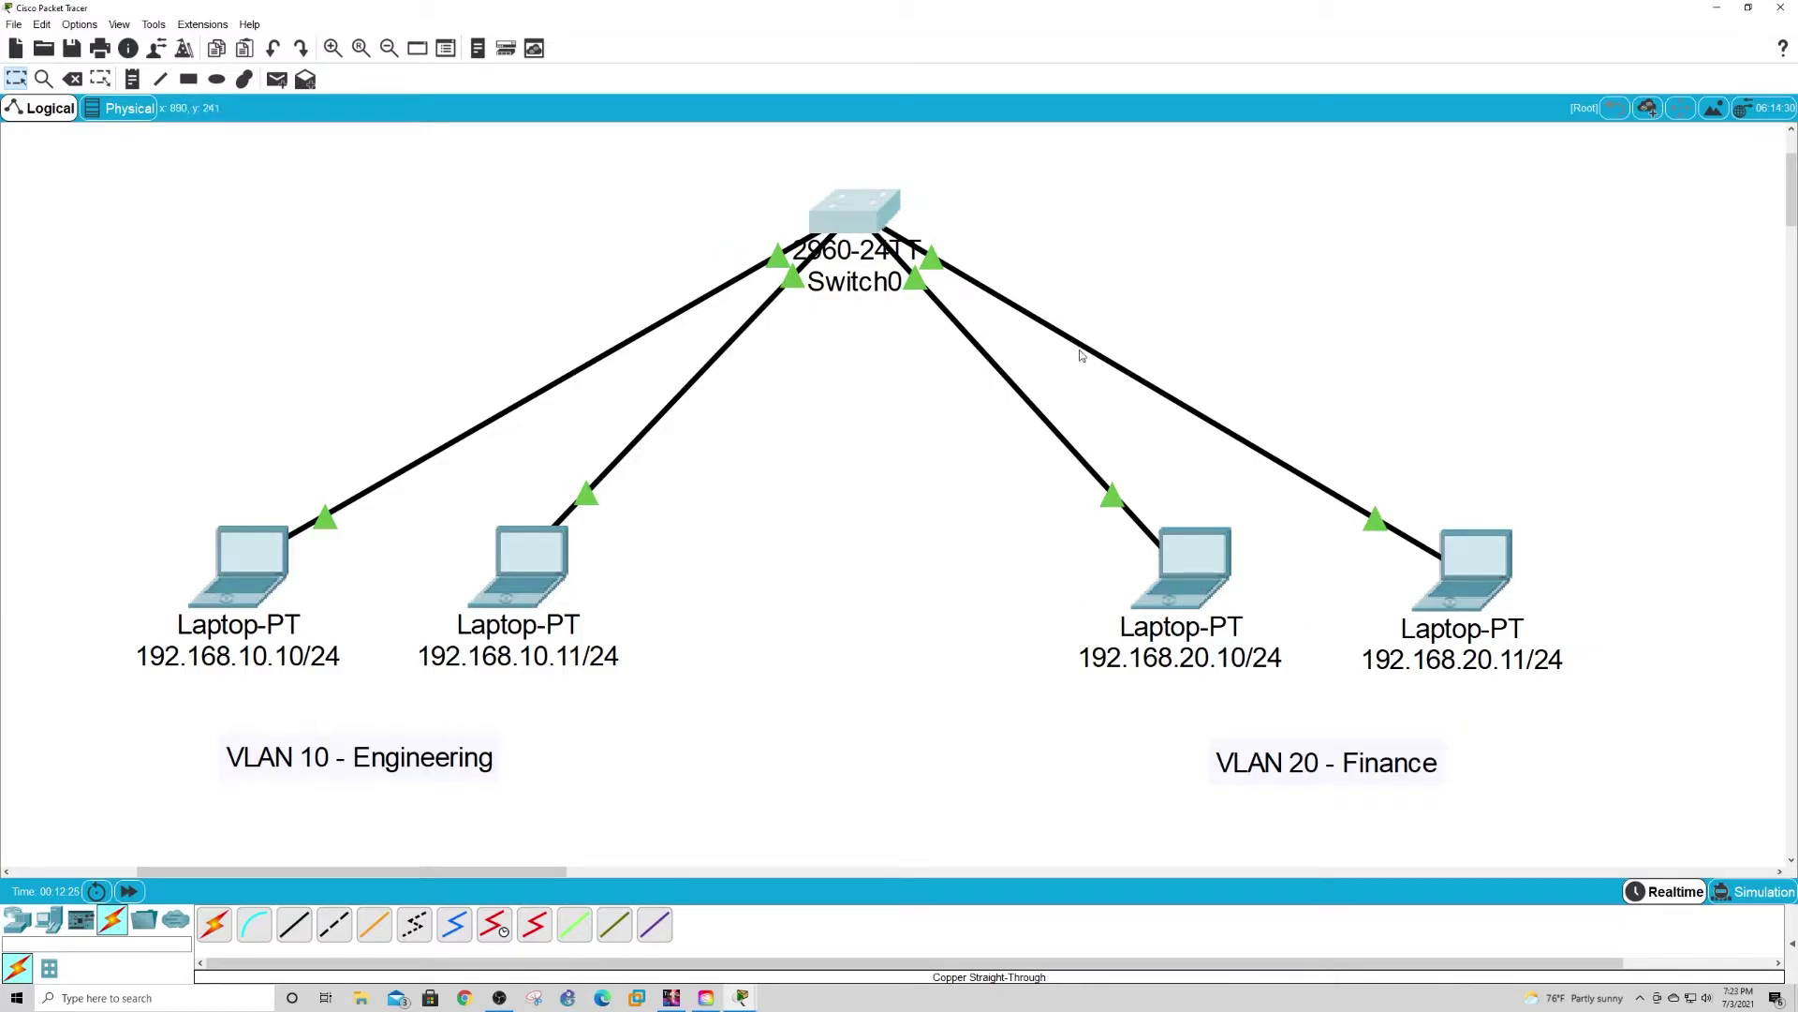
Step: Start a console session on Switch0 and enter privileged EXEC mode with the enable command
left_click(866, 215)
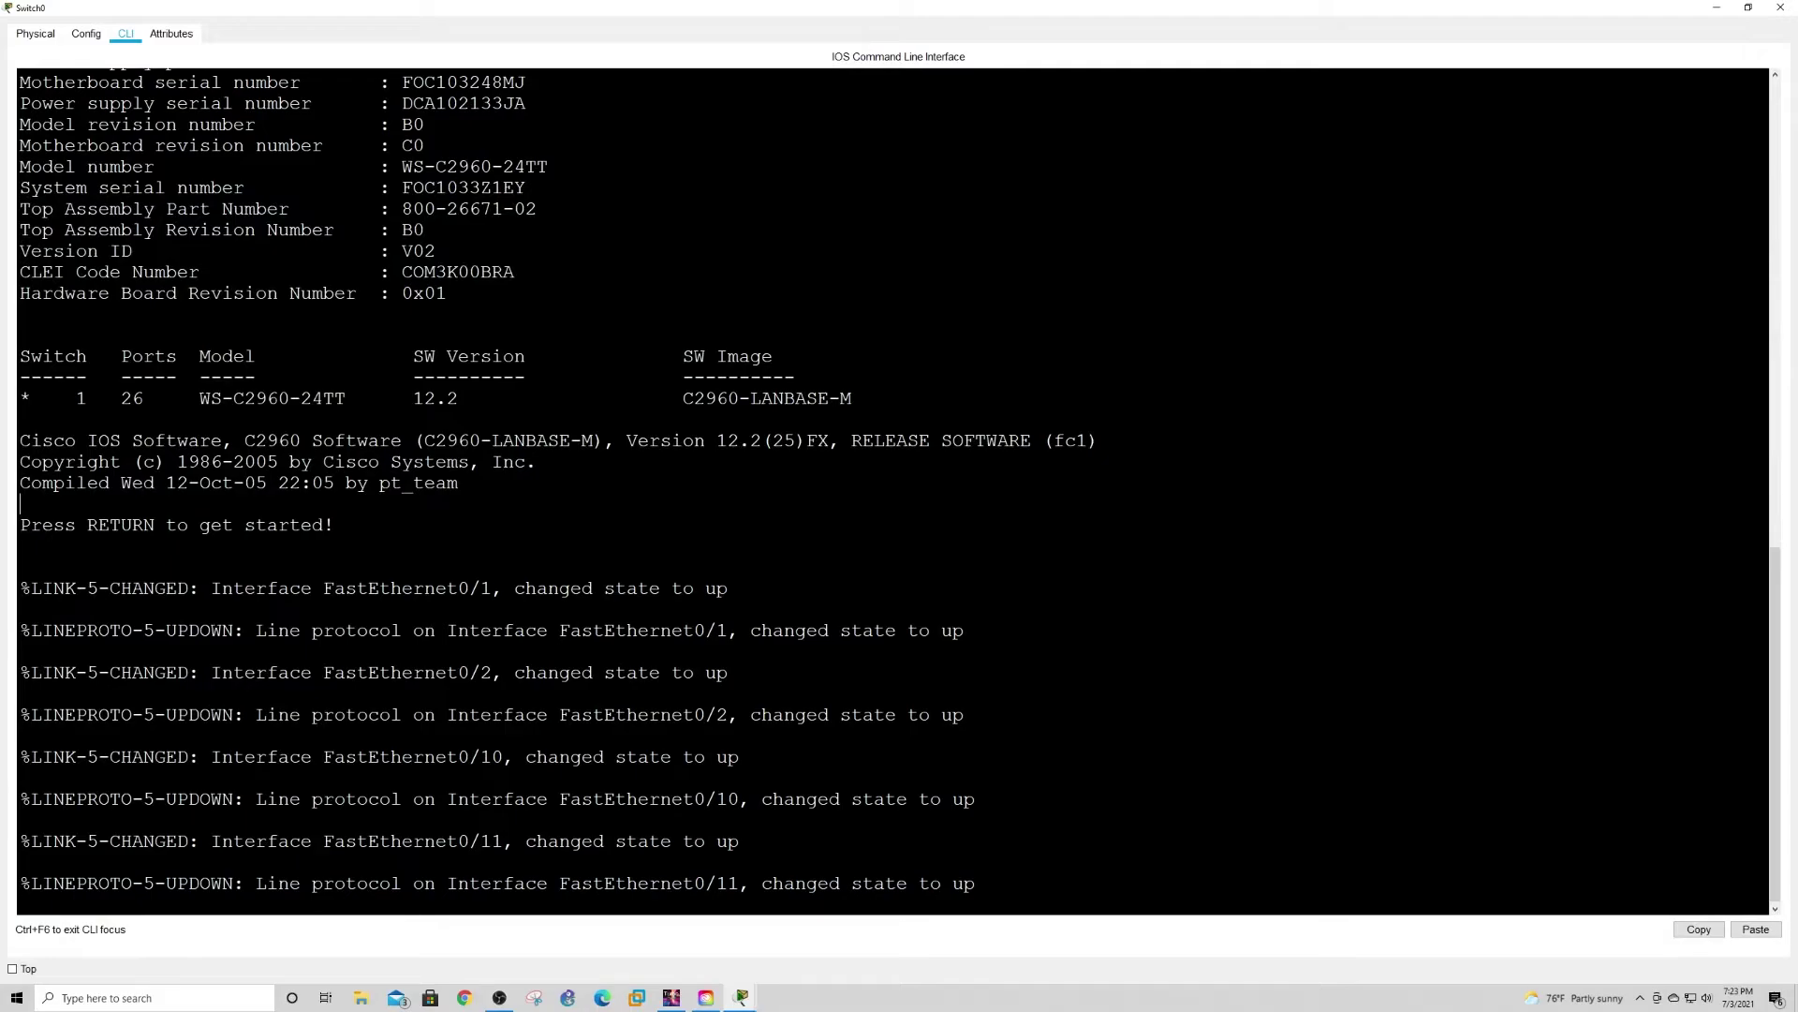
key("Return")
key("Return")
key("Return")
key("Return")
key("Return")
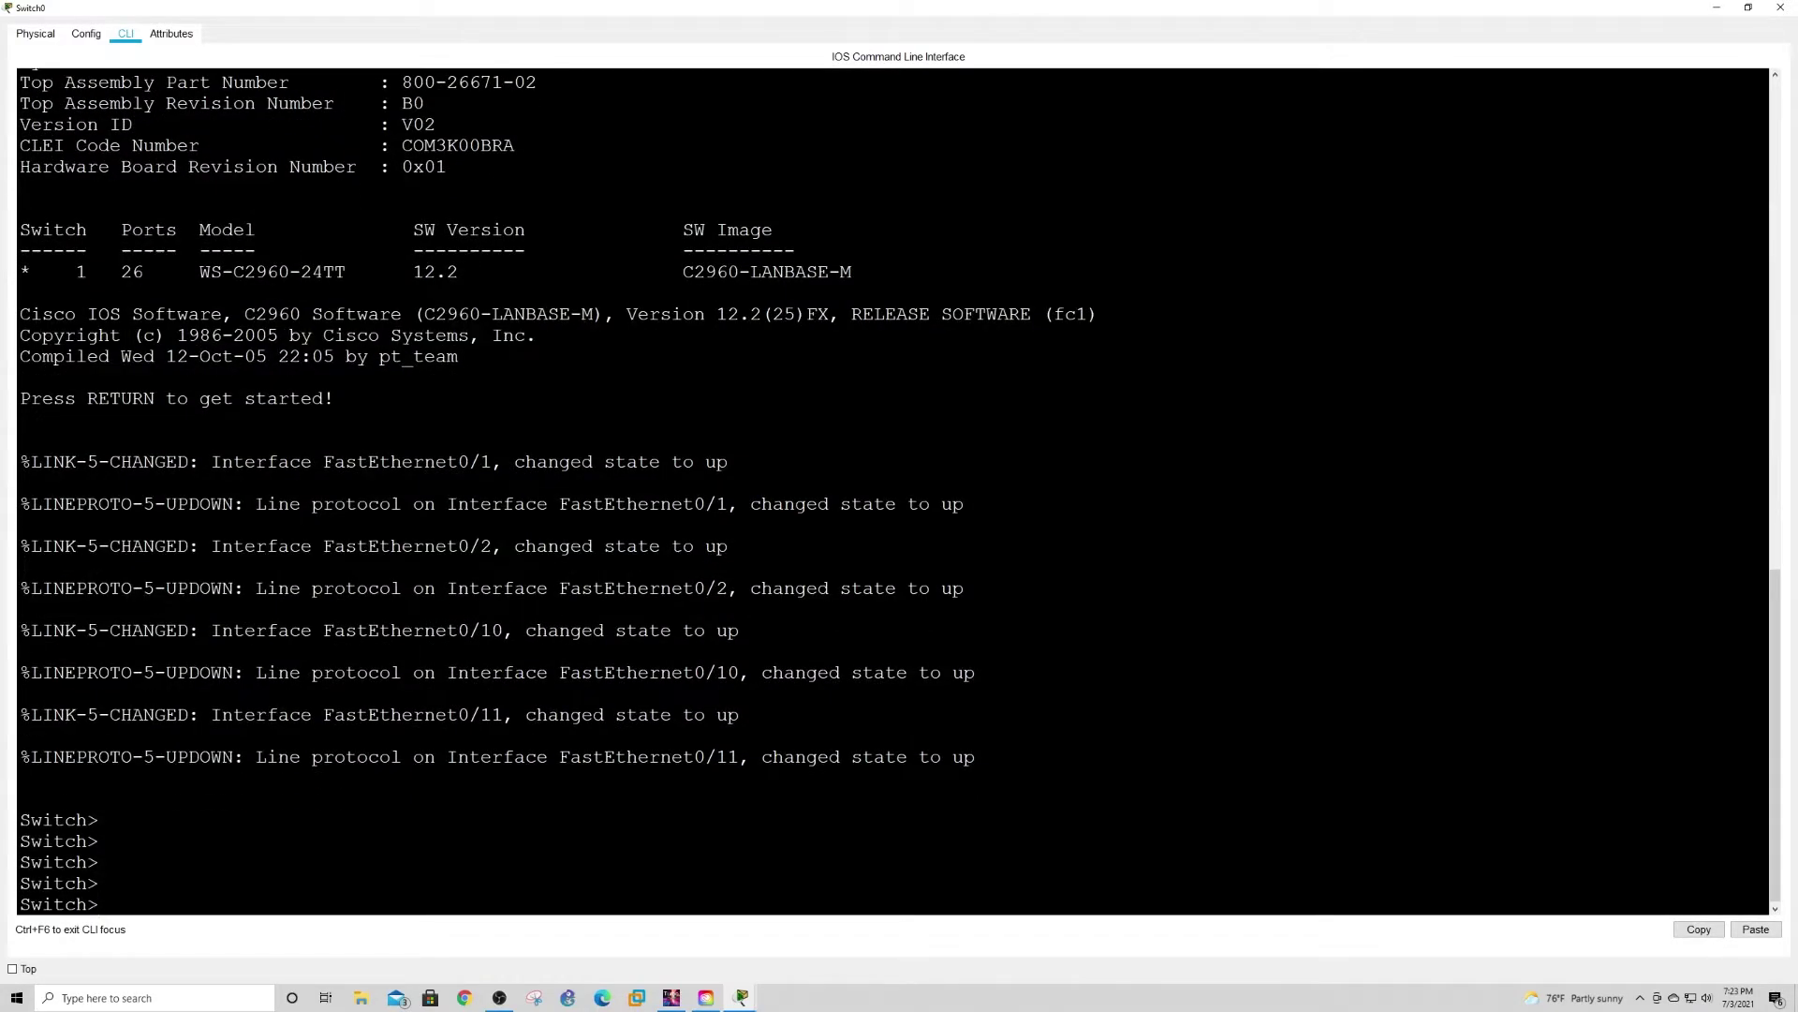
type("enable")
key("Return")
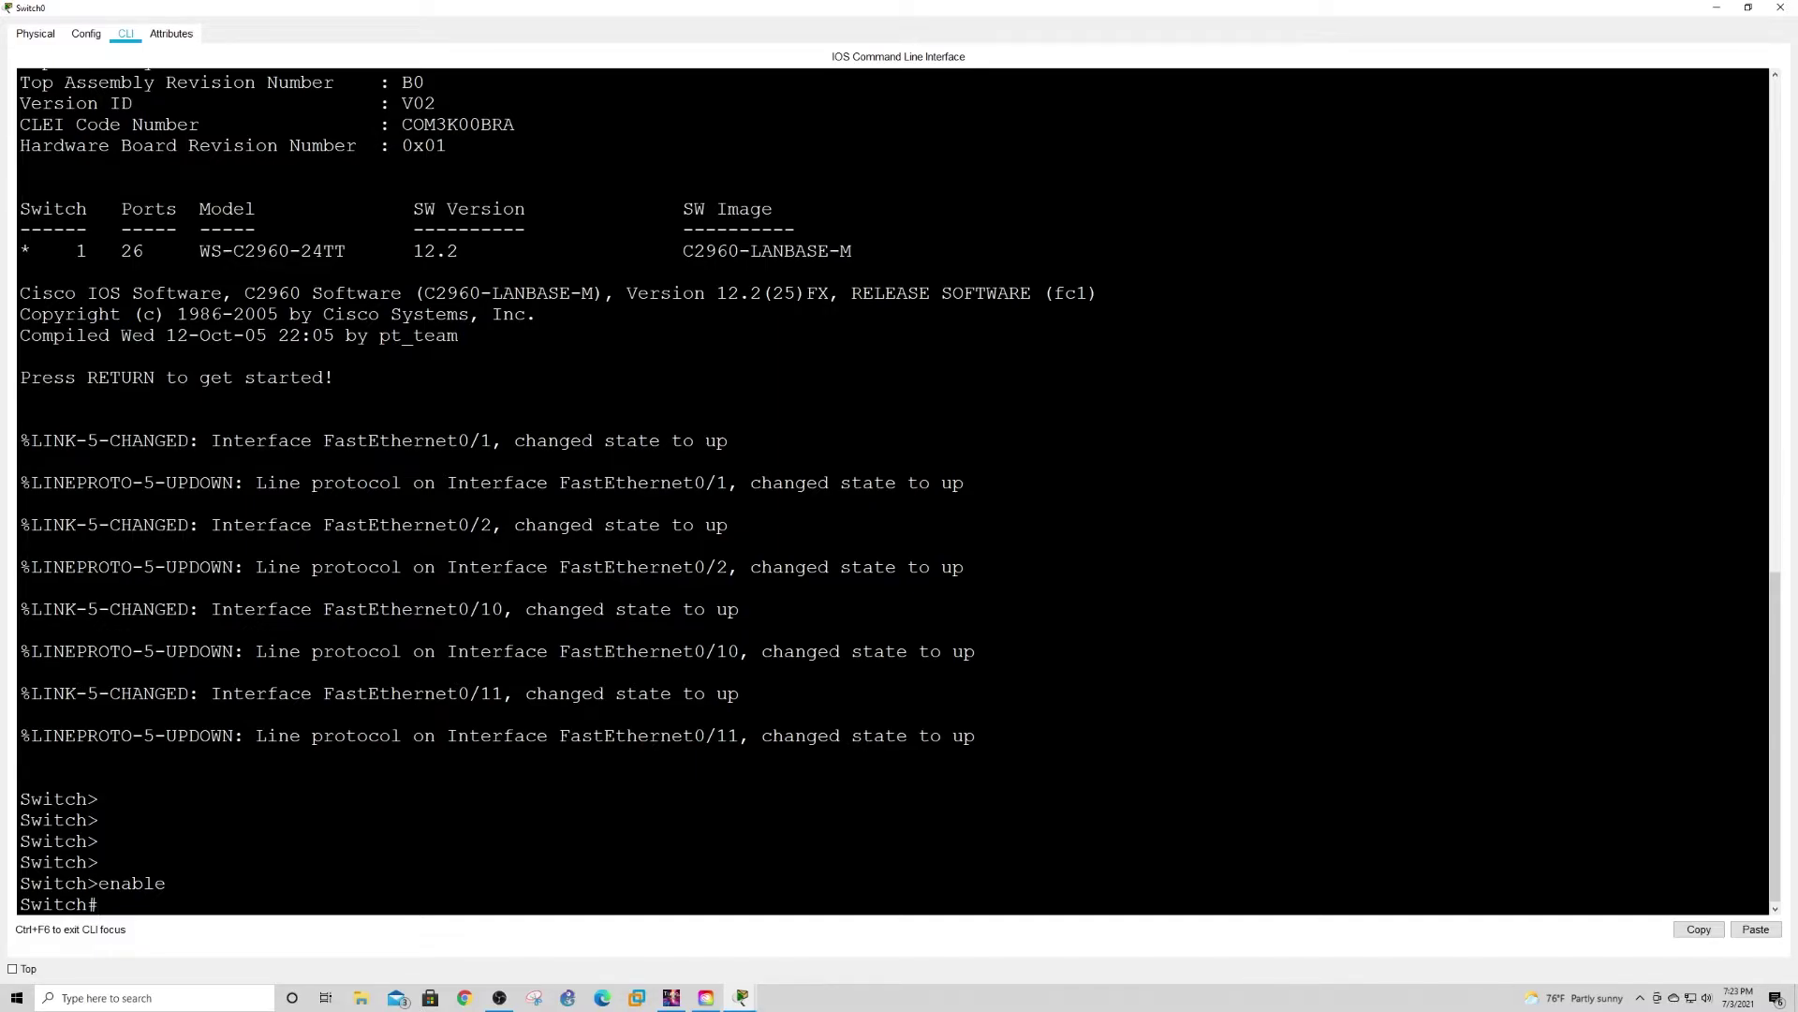
Step: Run show vlan brief on Switch0 and examine which ports belong to the default VLAN
type("show vlan br")
key("Tab")
key("Return")
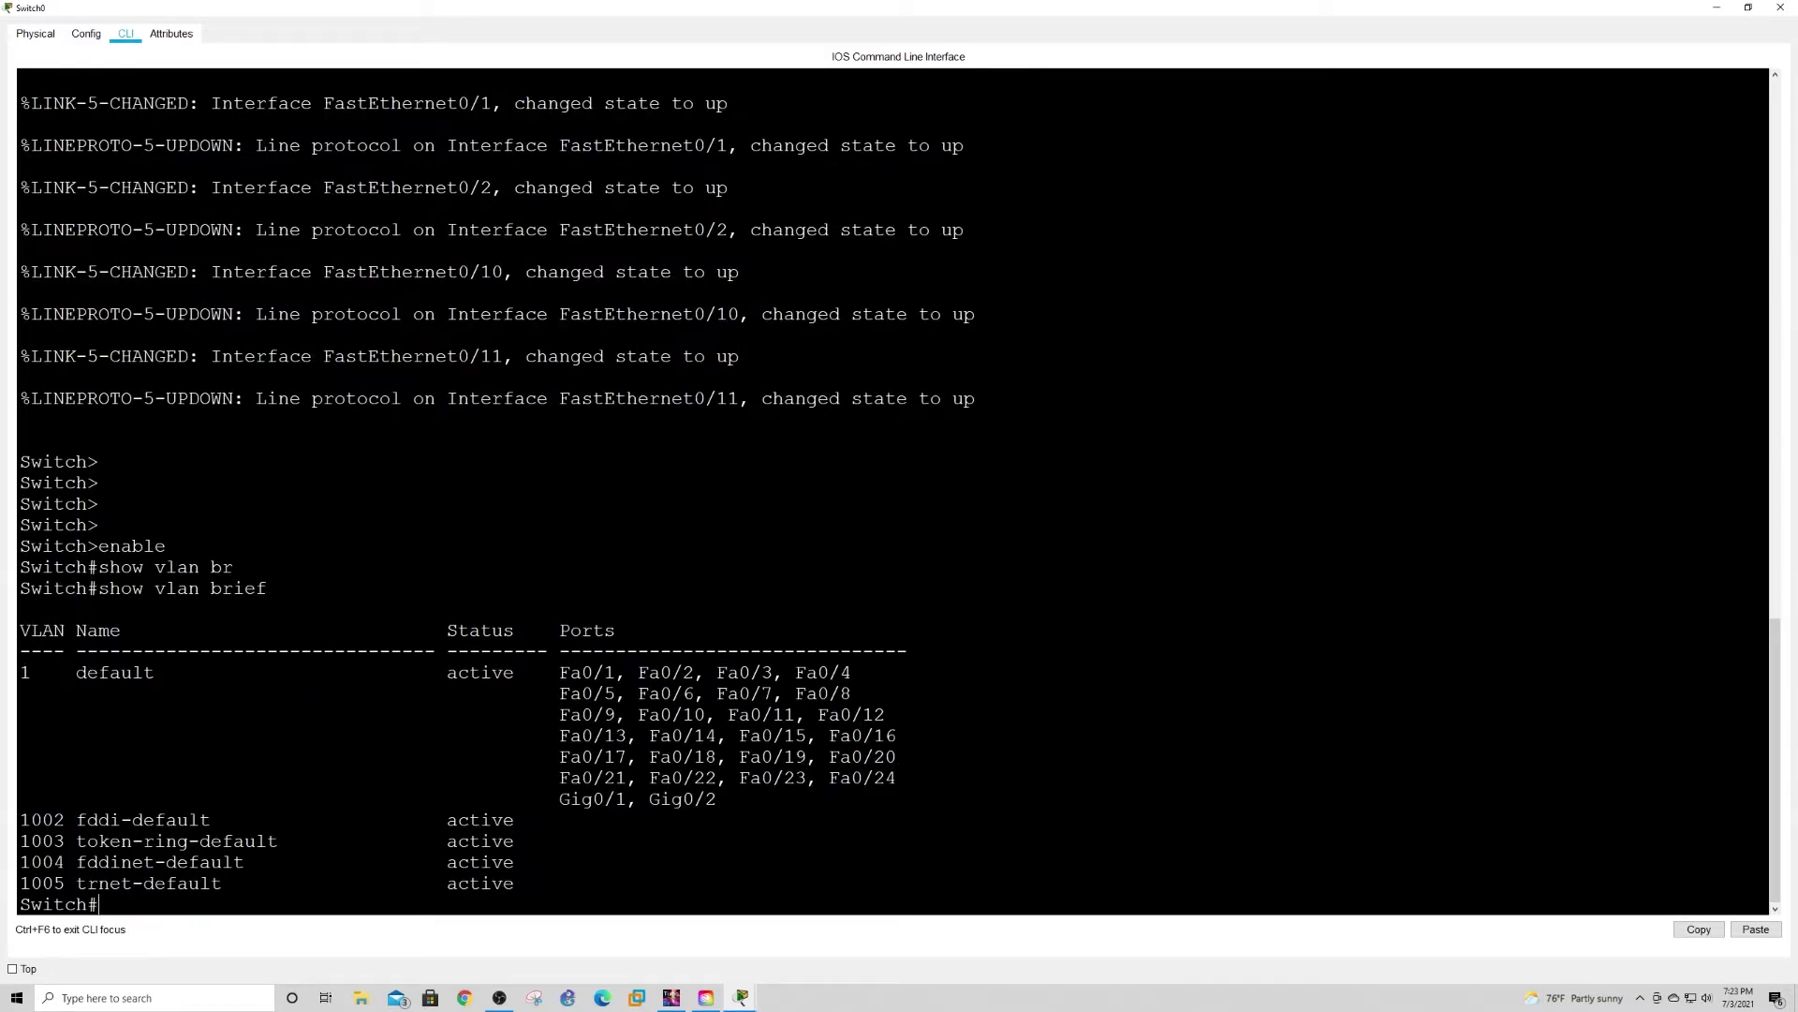
left_click_drag(559, 673, 795, 715)
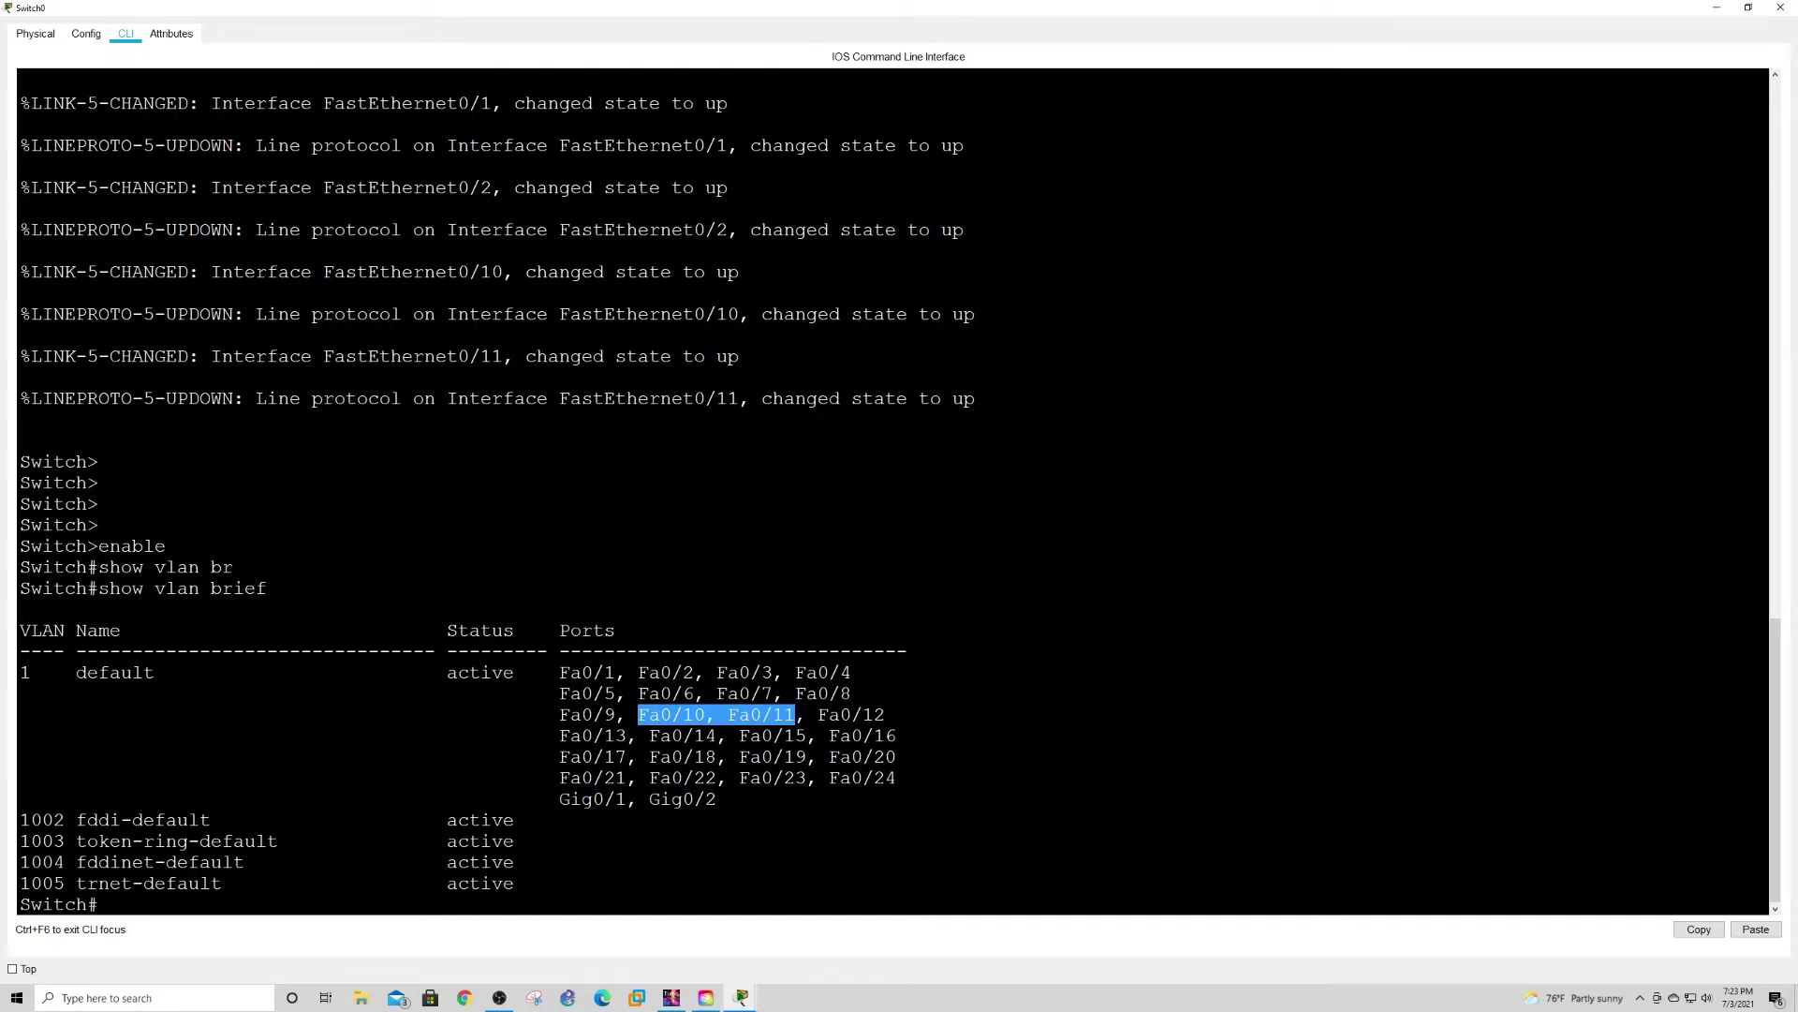
left_click(840, 732)
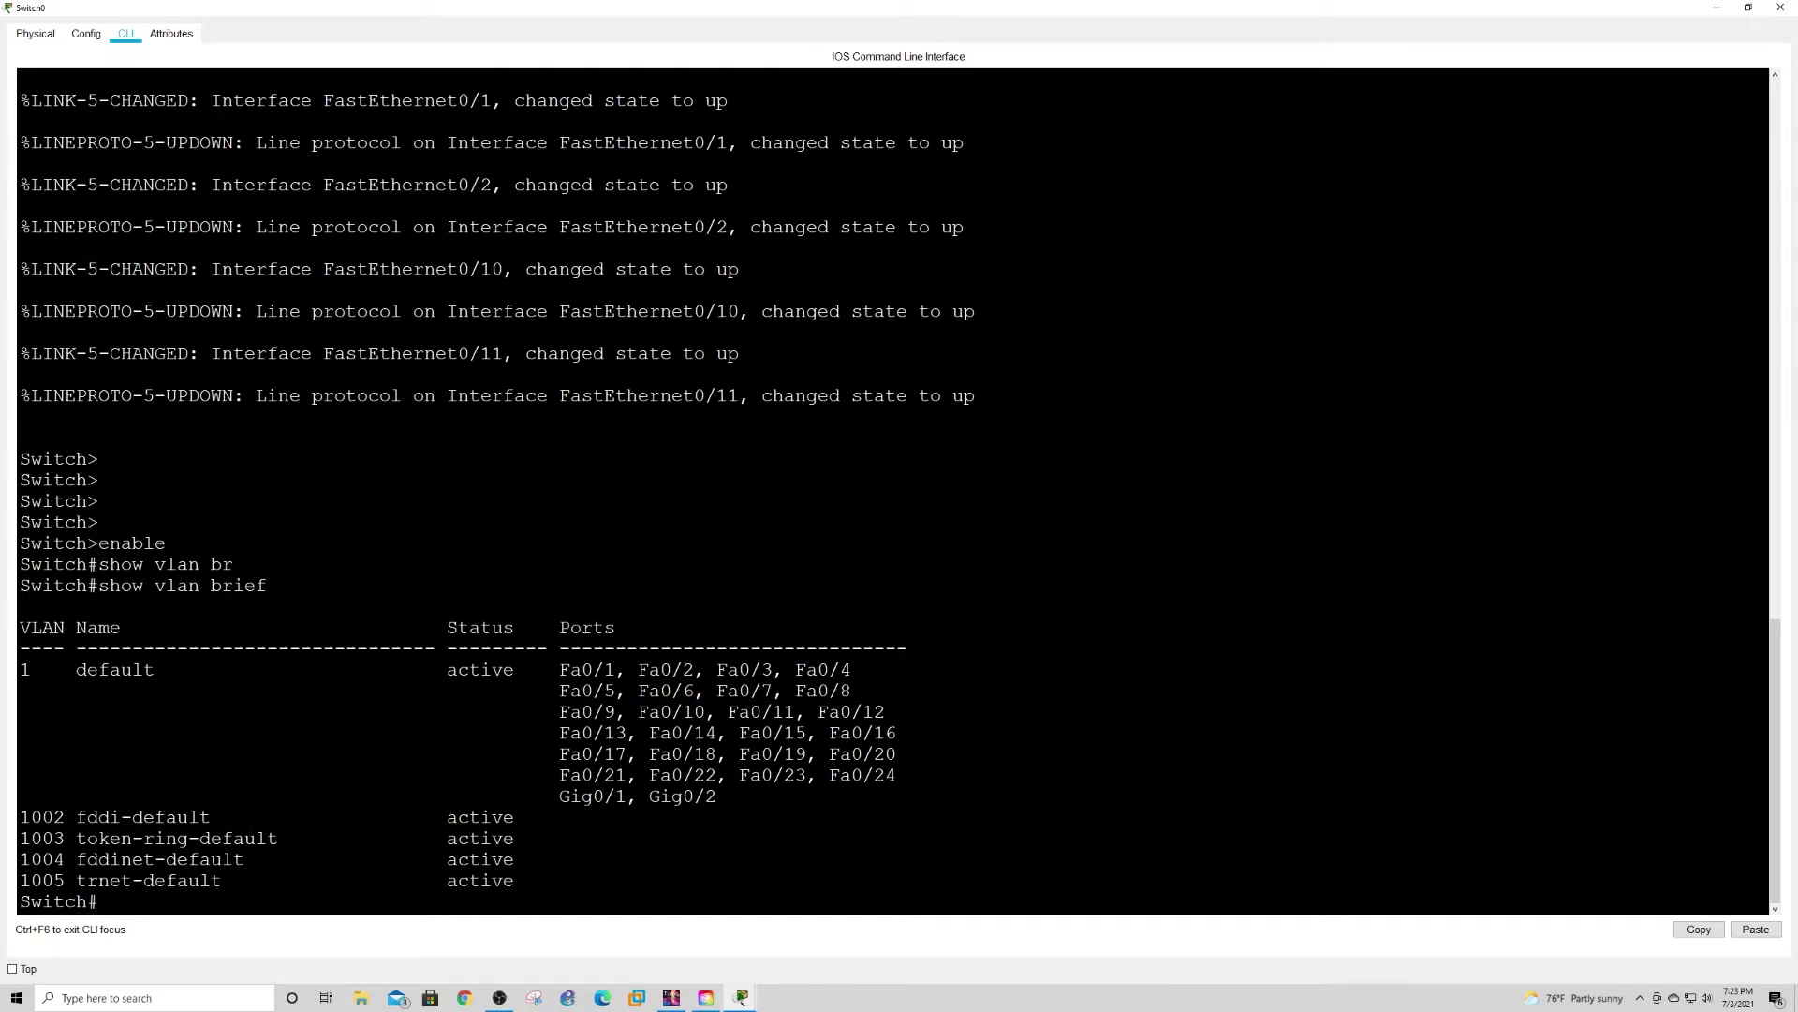
key("Return")
key("Return")
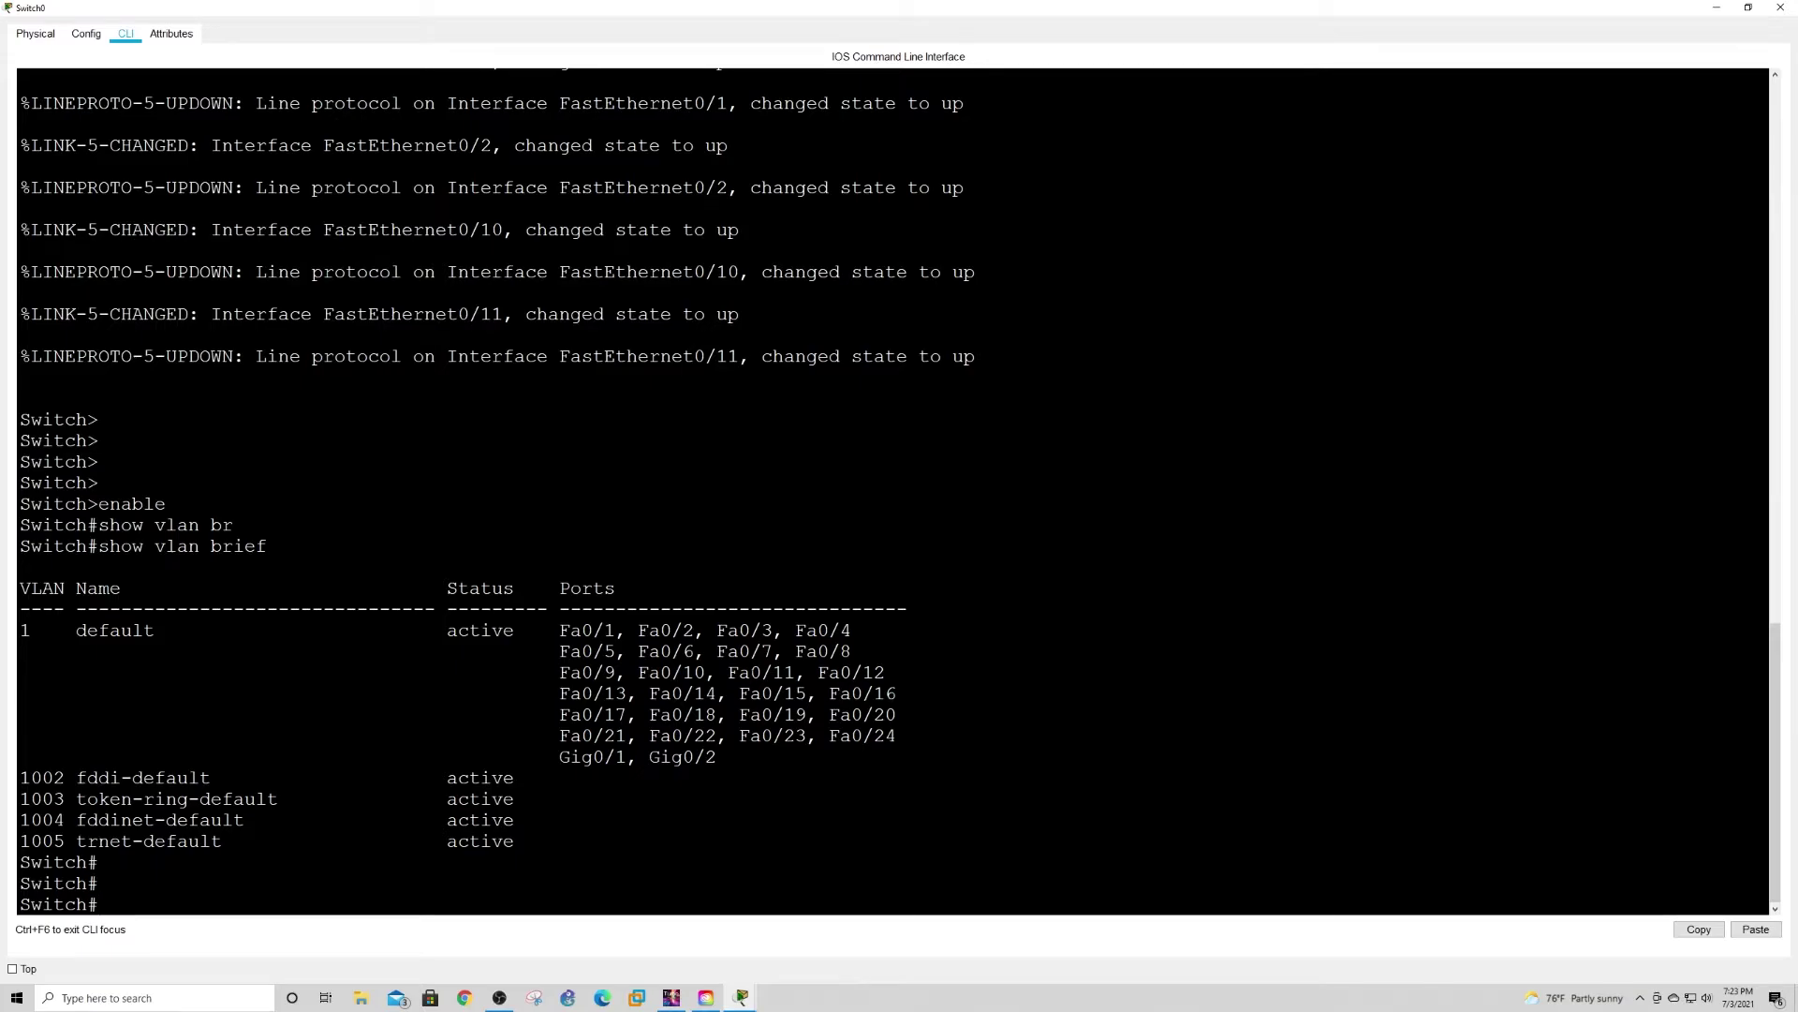
Step: Enter global configuration mode on Switch0 and create VLAN 10
type("conf t")
key("Return")
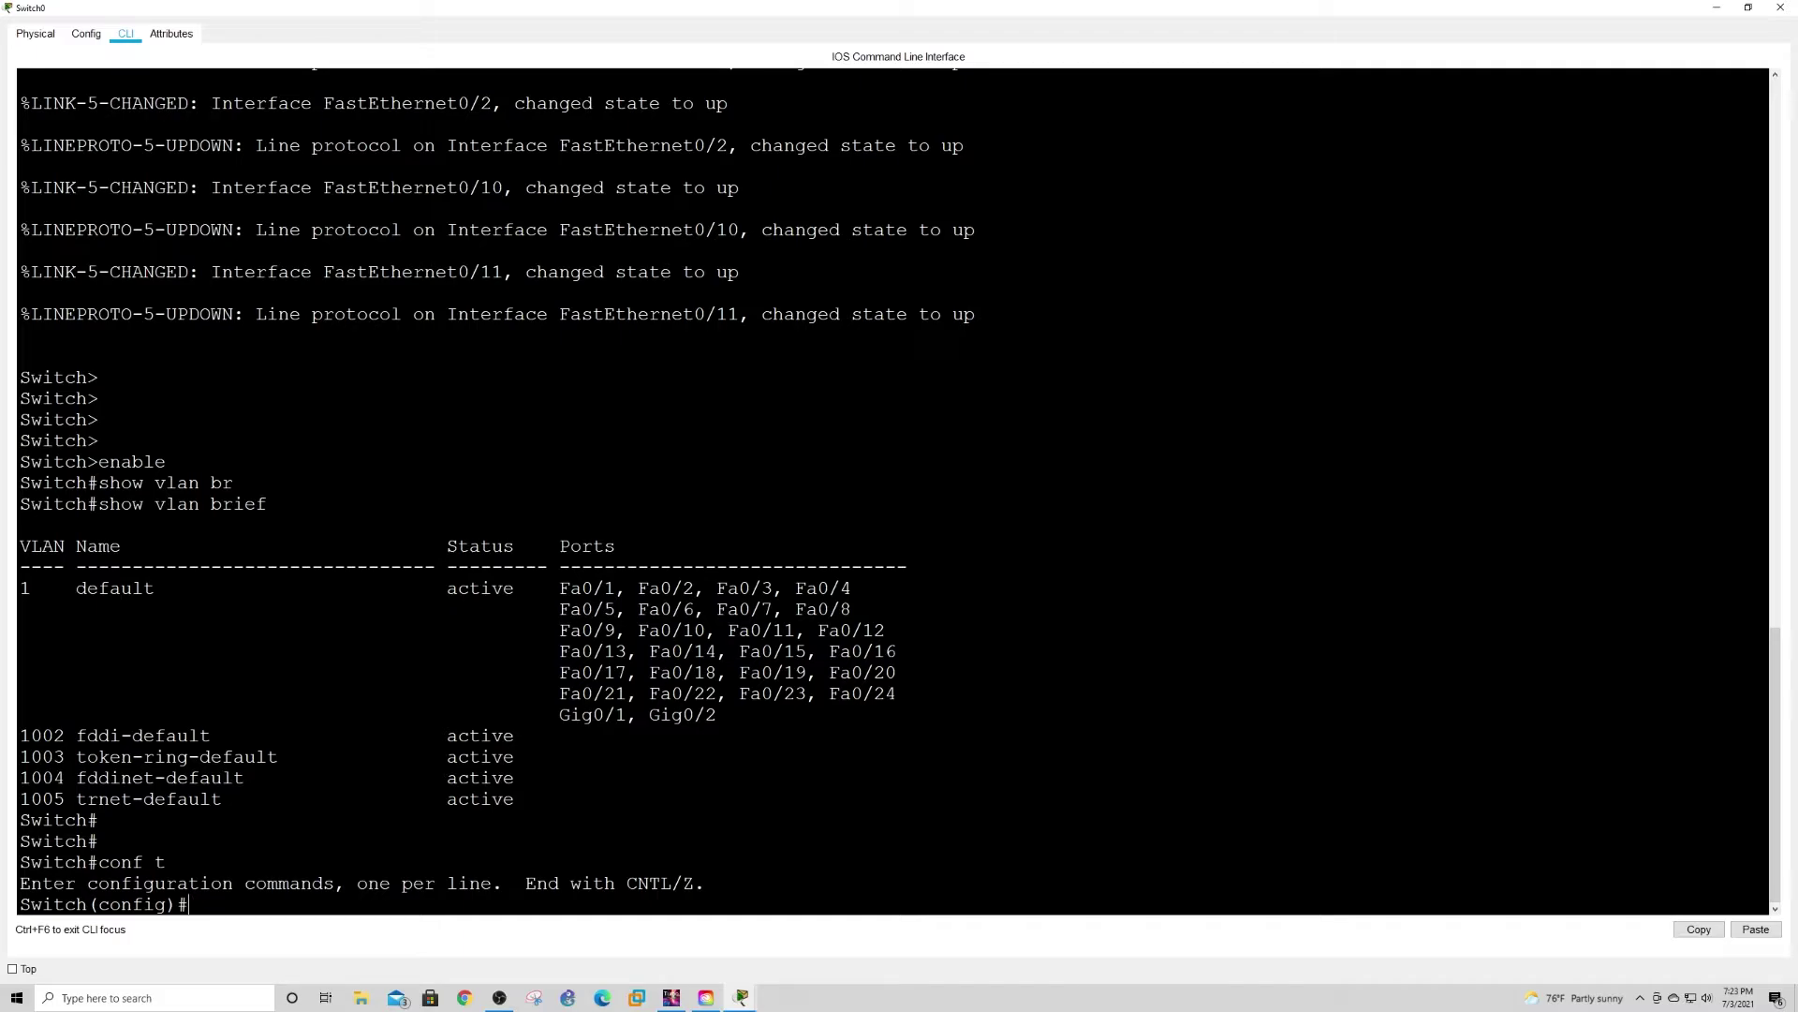
type("vlan 10")
key("Return")
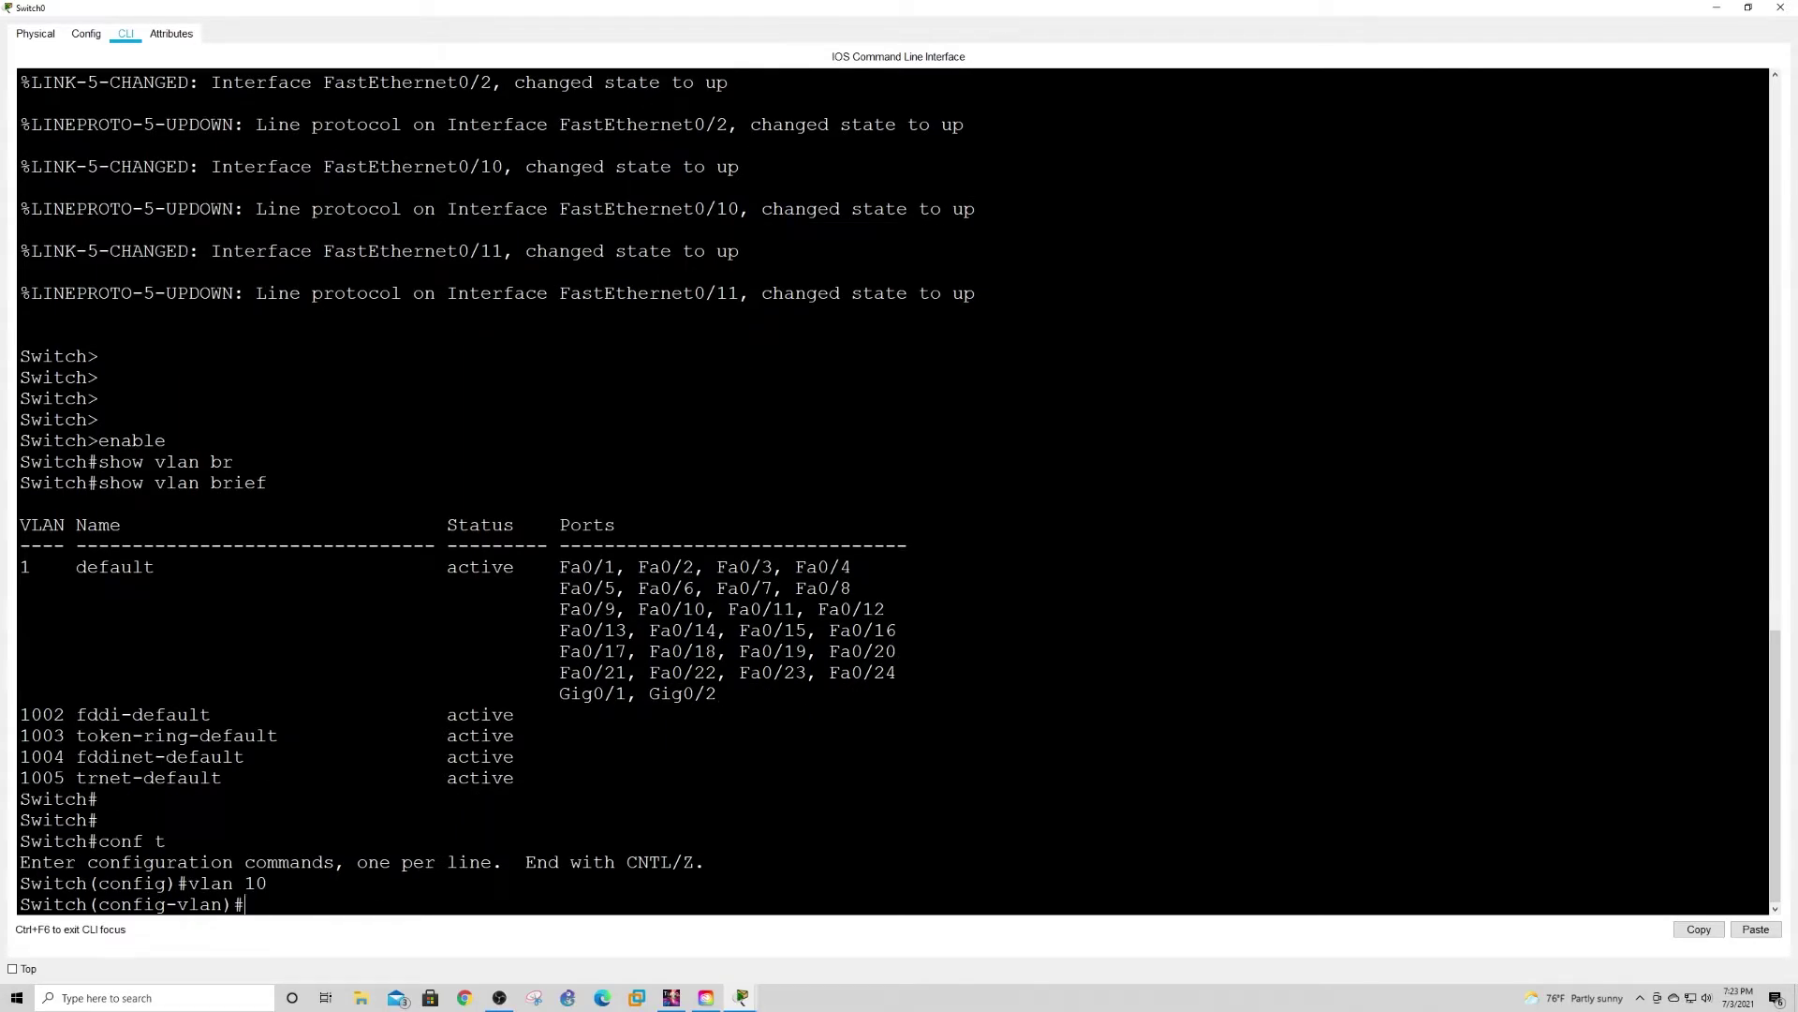
Step: Name VLAN 10 Engineering and create VLAN 20 with the name Finance, returning to global configuration mode
type("name Engineering")
key("Return")
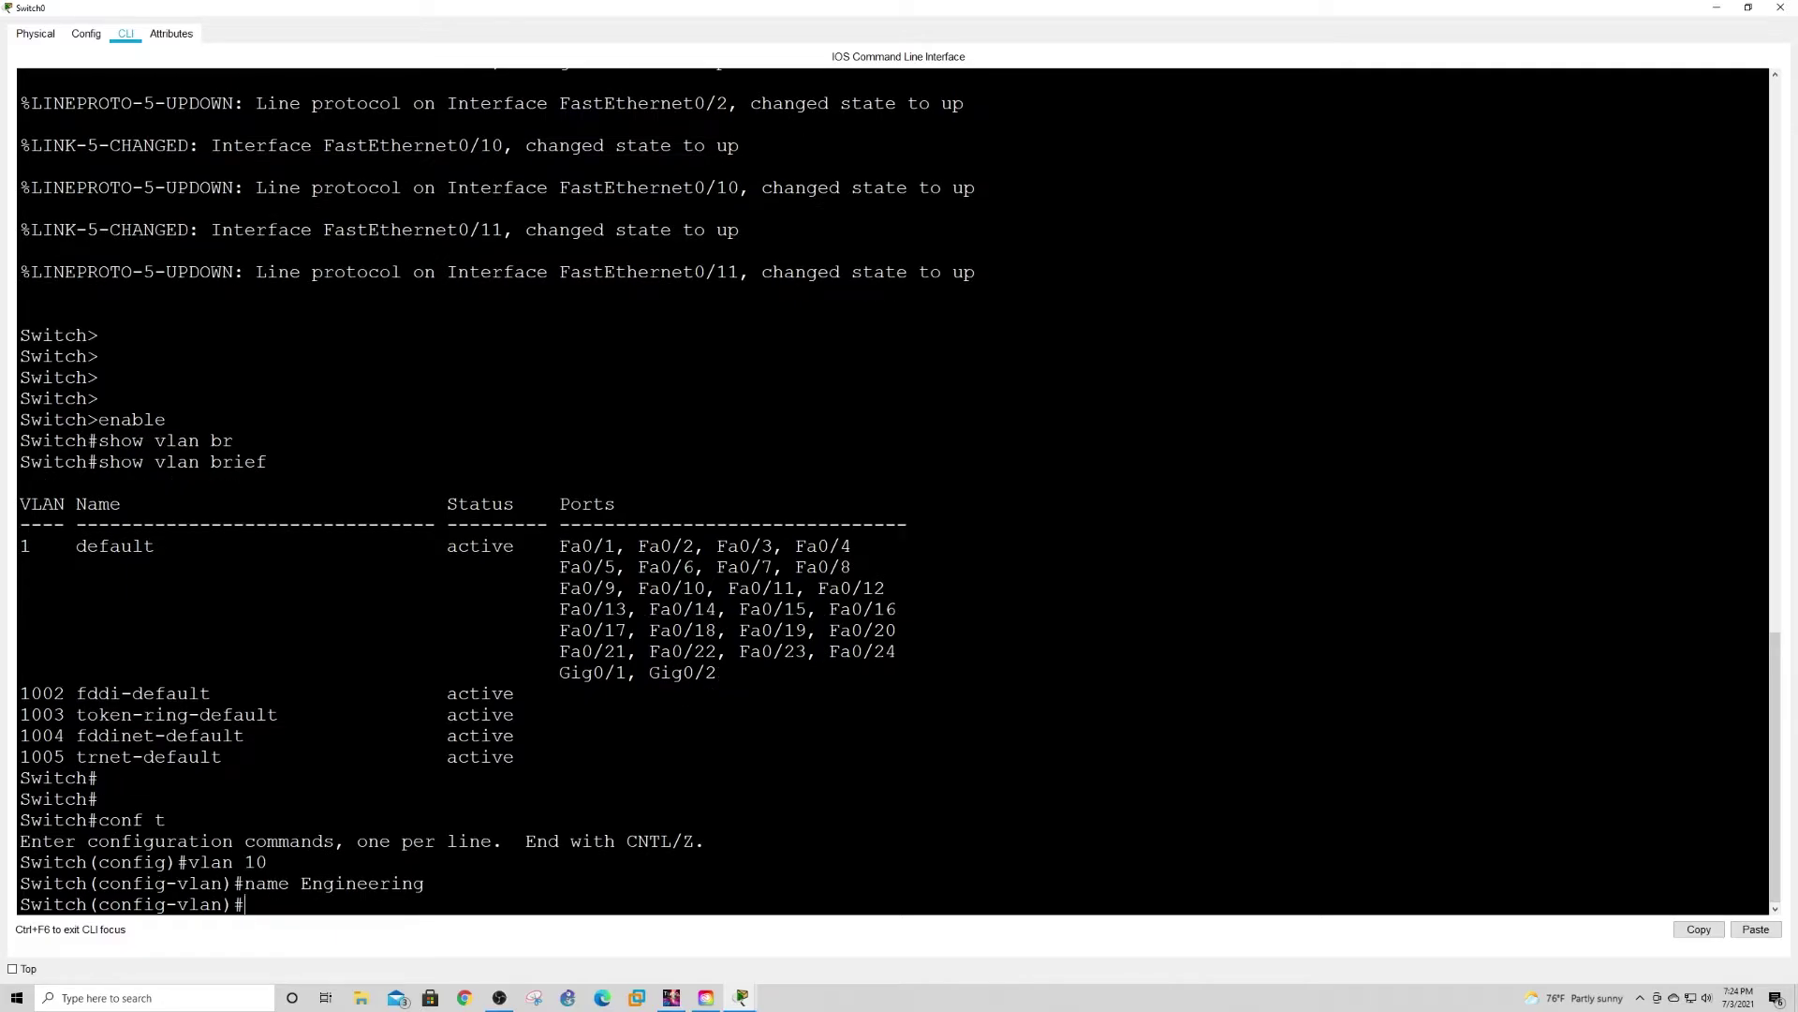
type("vlan 20")
key("Return")
type("name F")
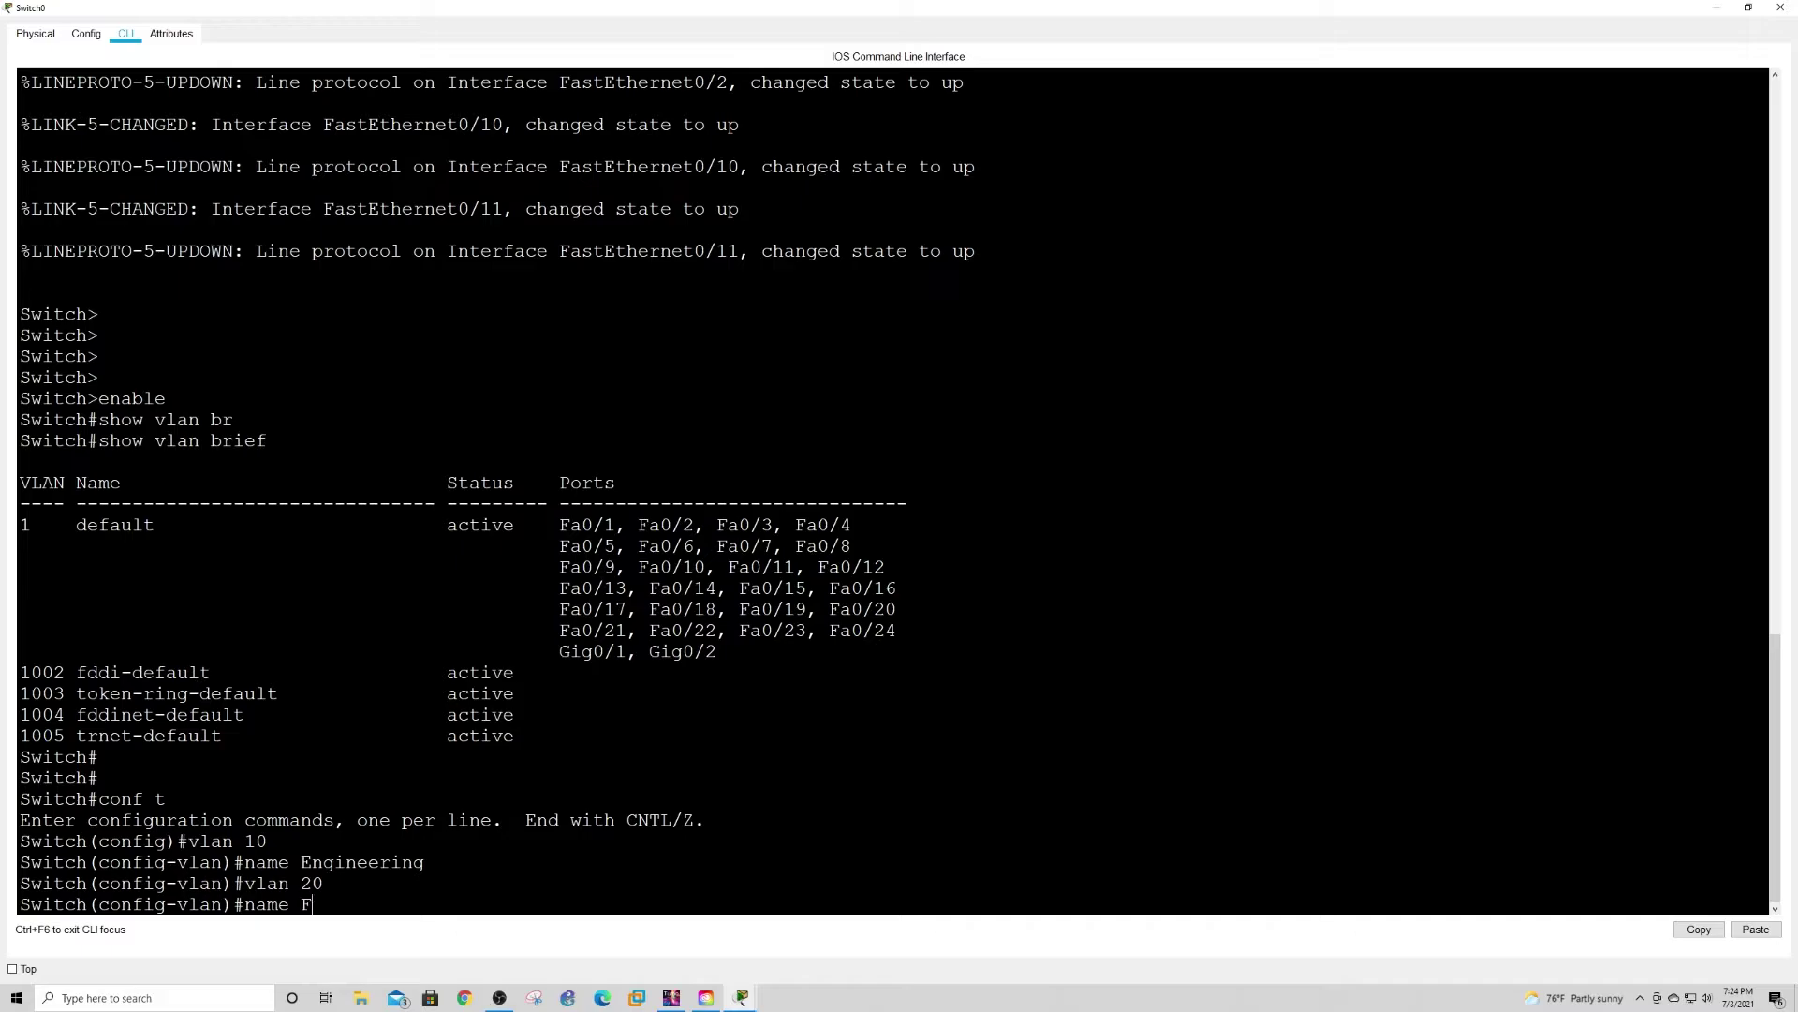
type("inance")
key("Return")
type("exity")
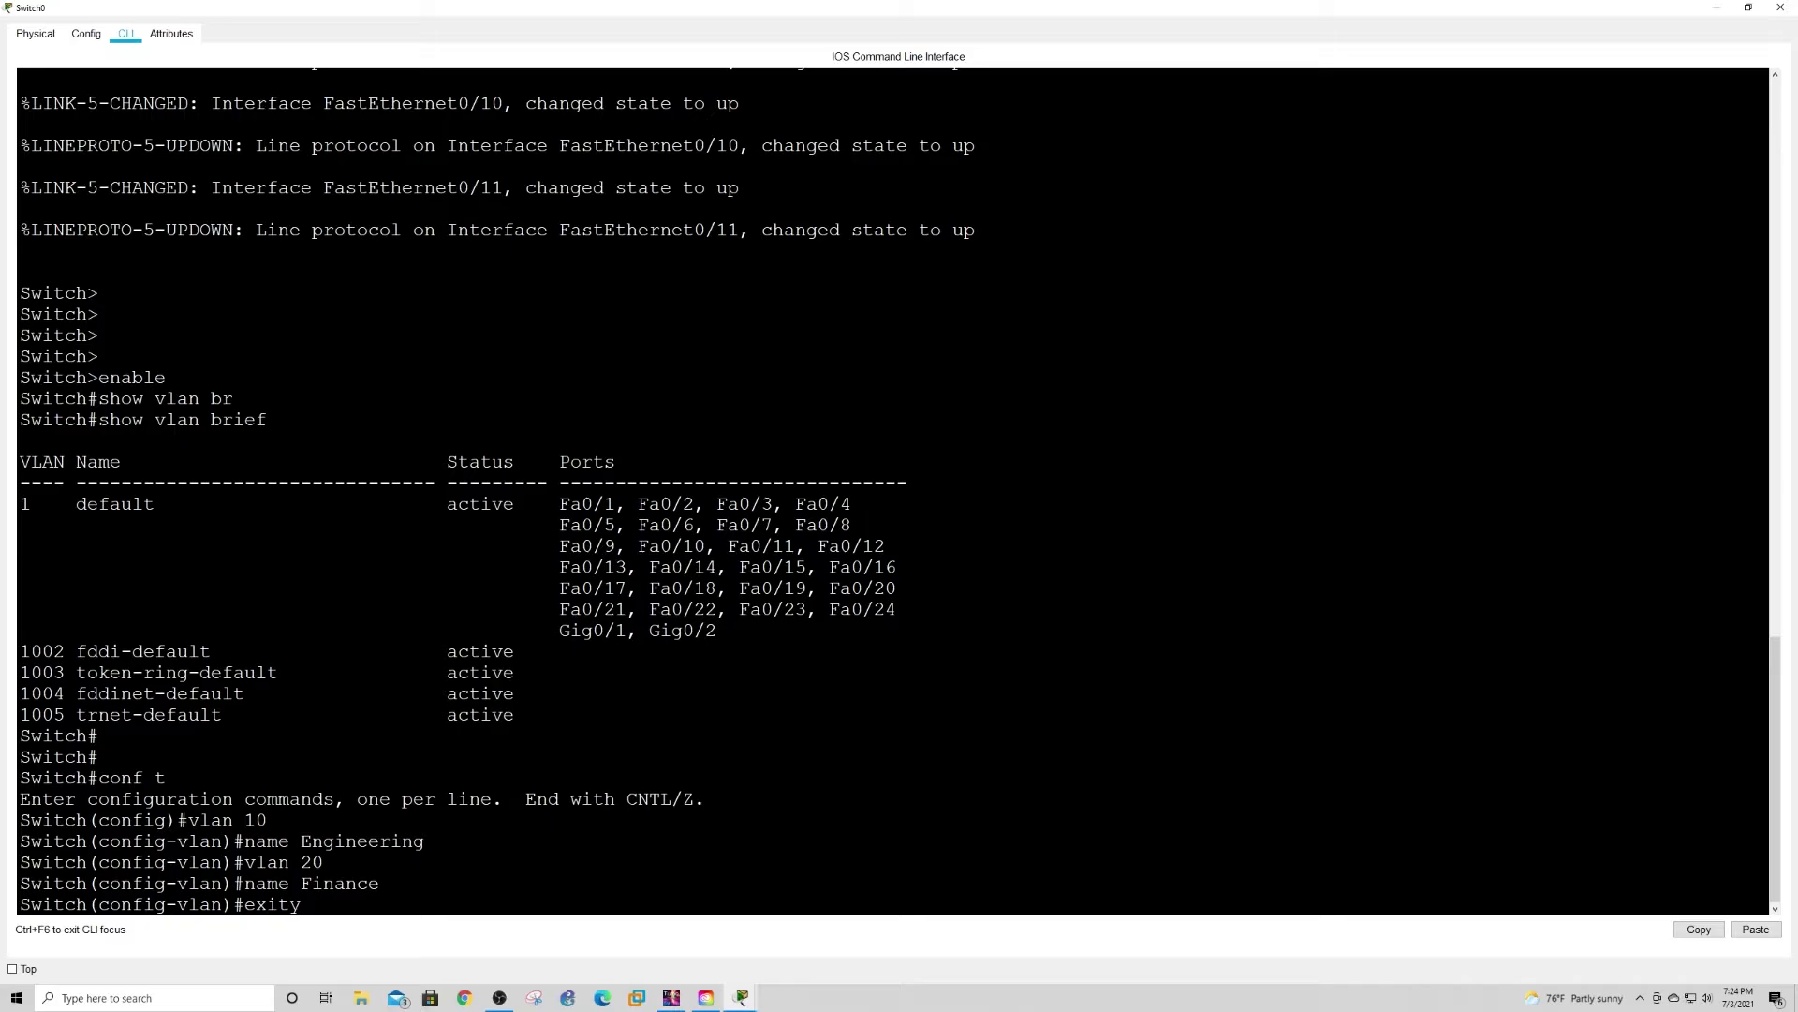
key("BackSpace")
key("Return")
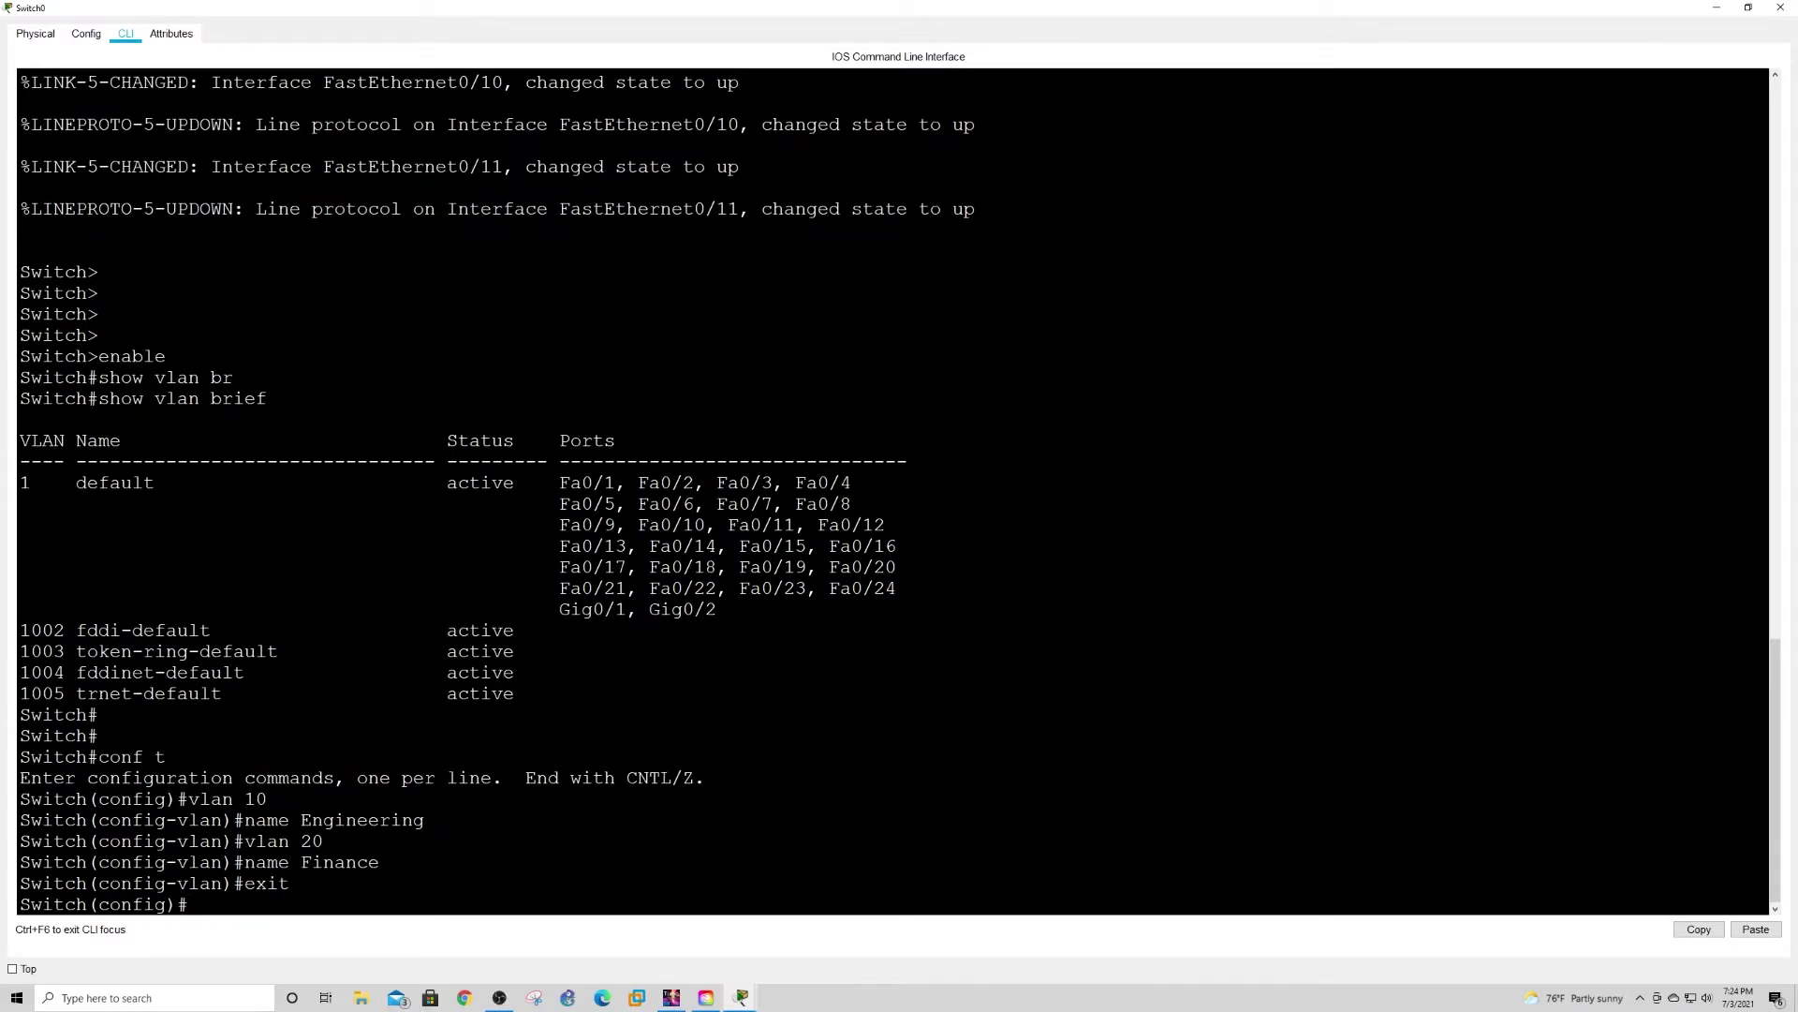
Step: Run do show vlan br from configuration mode and check the entries for VLANs 10 and 20
type("do show vlan br")
key("Return")
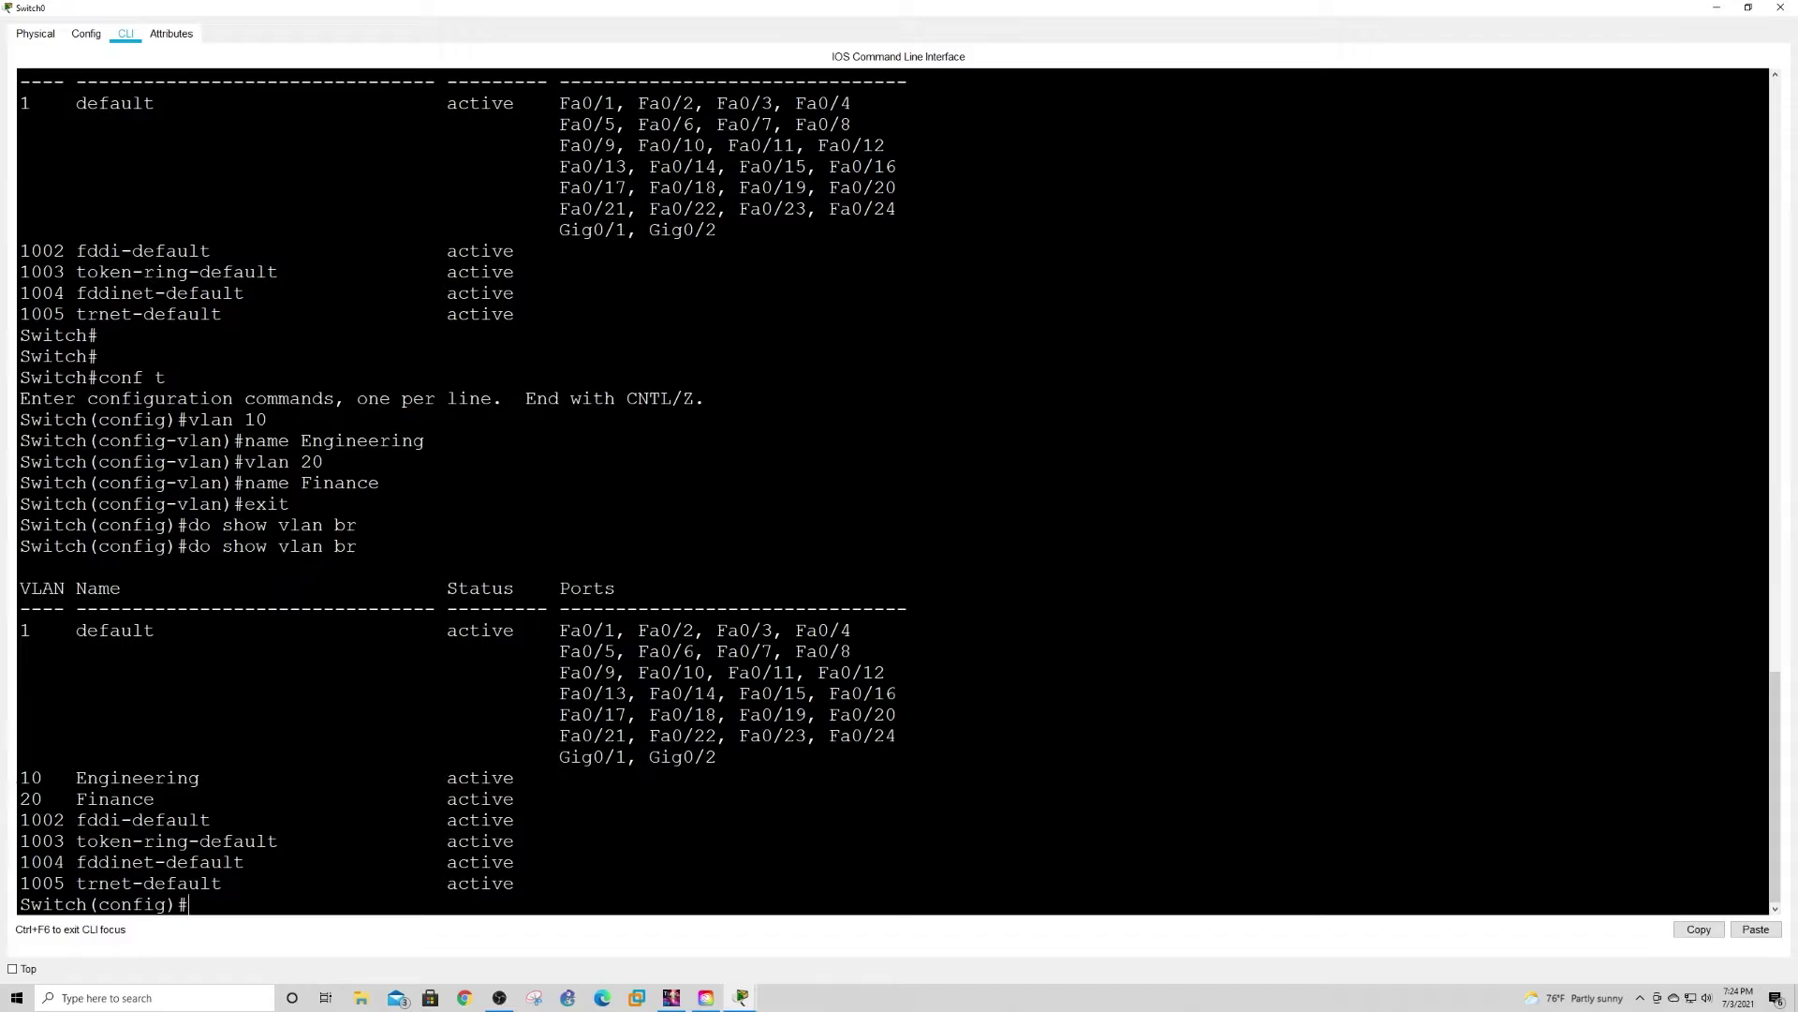
left_click_drag(21, 777, 208, 780)
left_click_drag(20, 798, 562, 799)
left_click(514, 819)
left_click(562, 799)
key("Return")
key("Return")
key("Return")
key("Return")
key("Return")
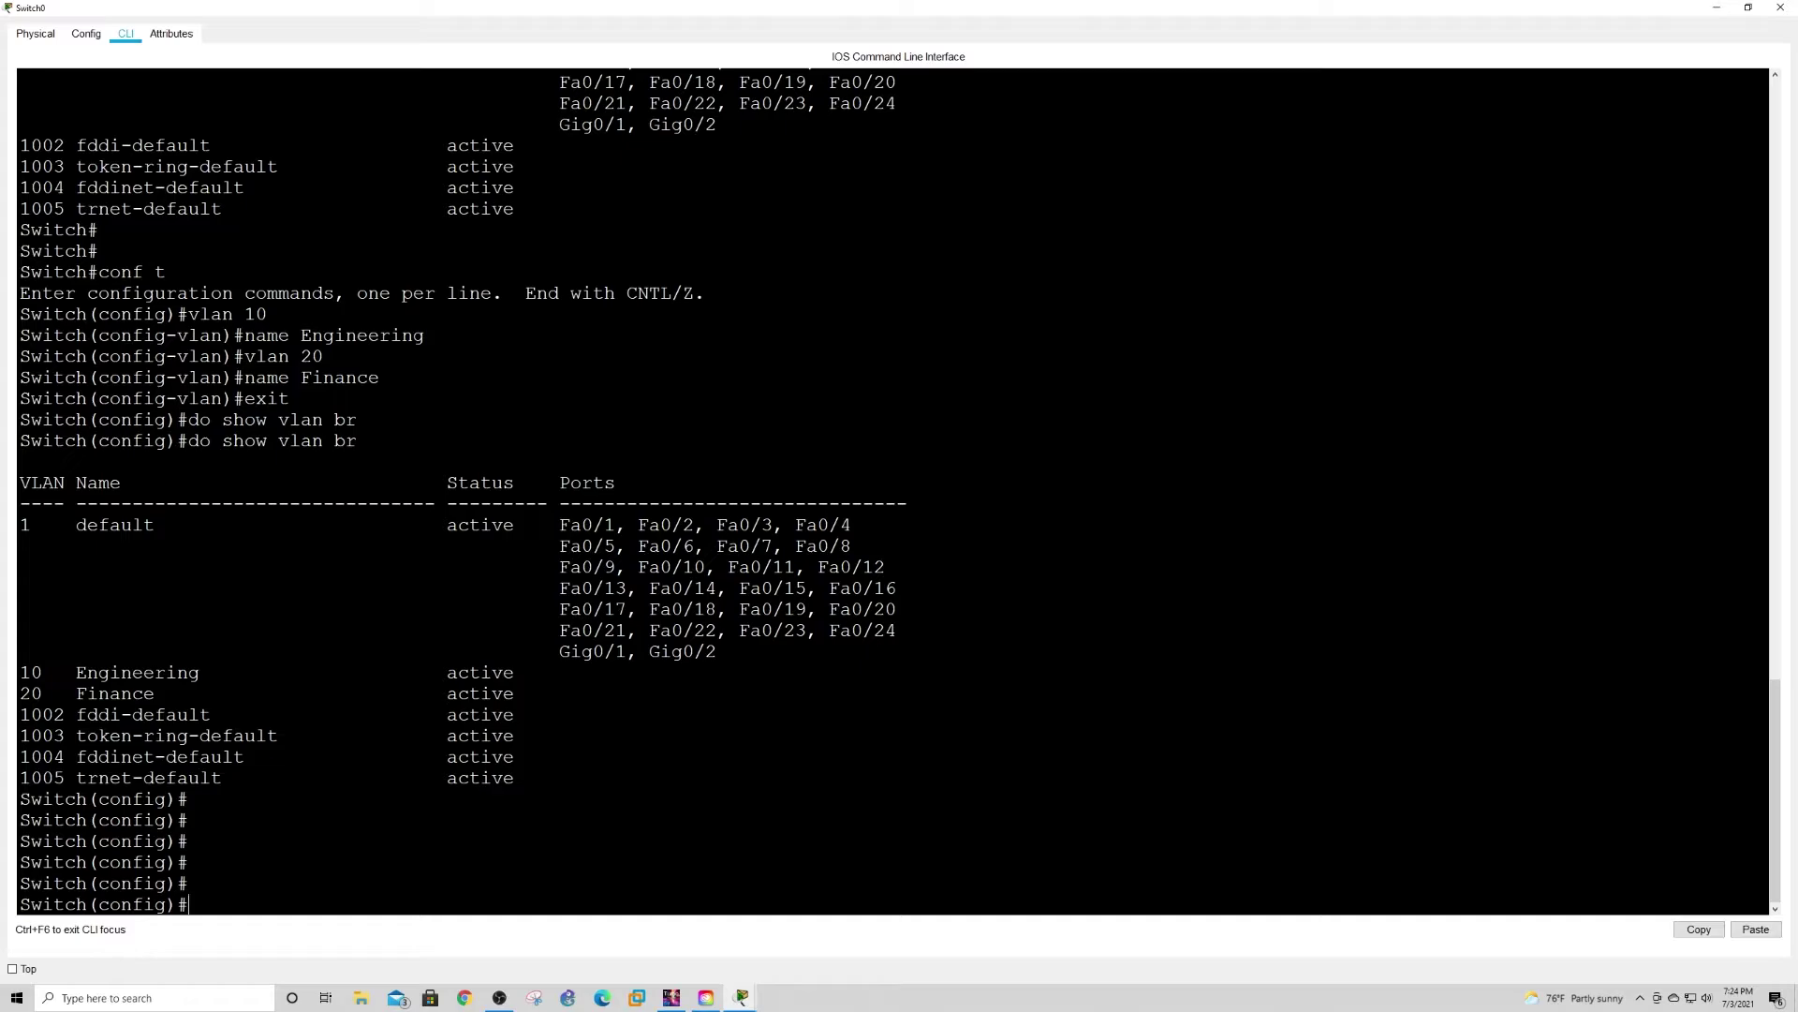
Step: Enter configuration for interface range fa0/1-2 and set those ports to switchport mode access
type("interface range fa0/1-2")
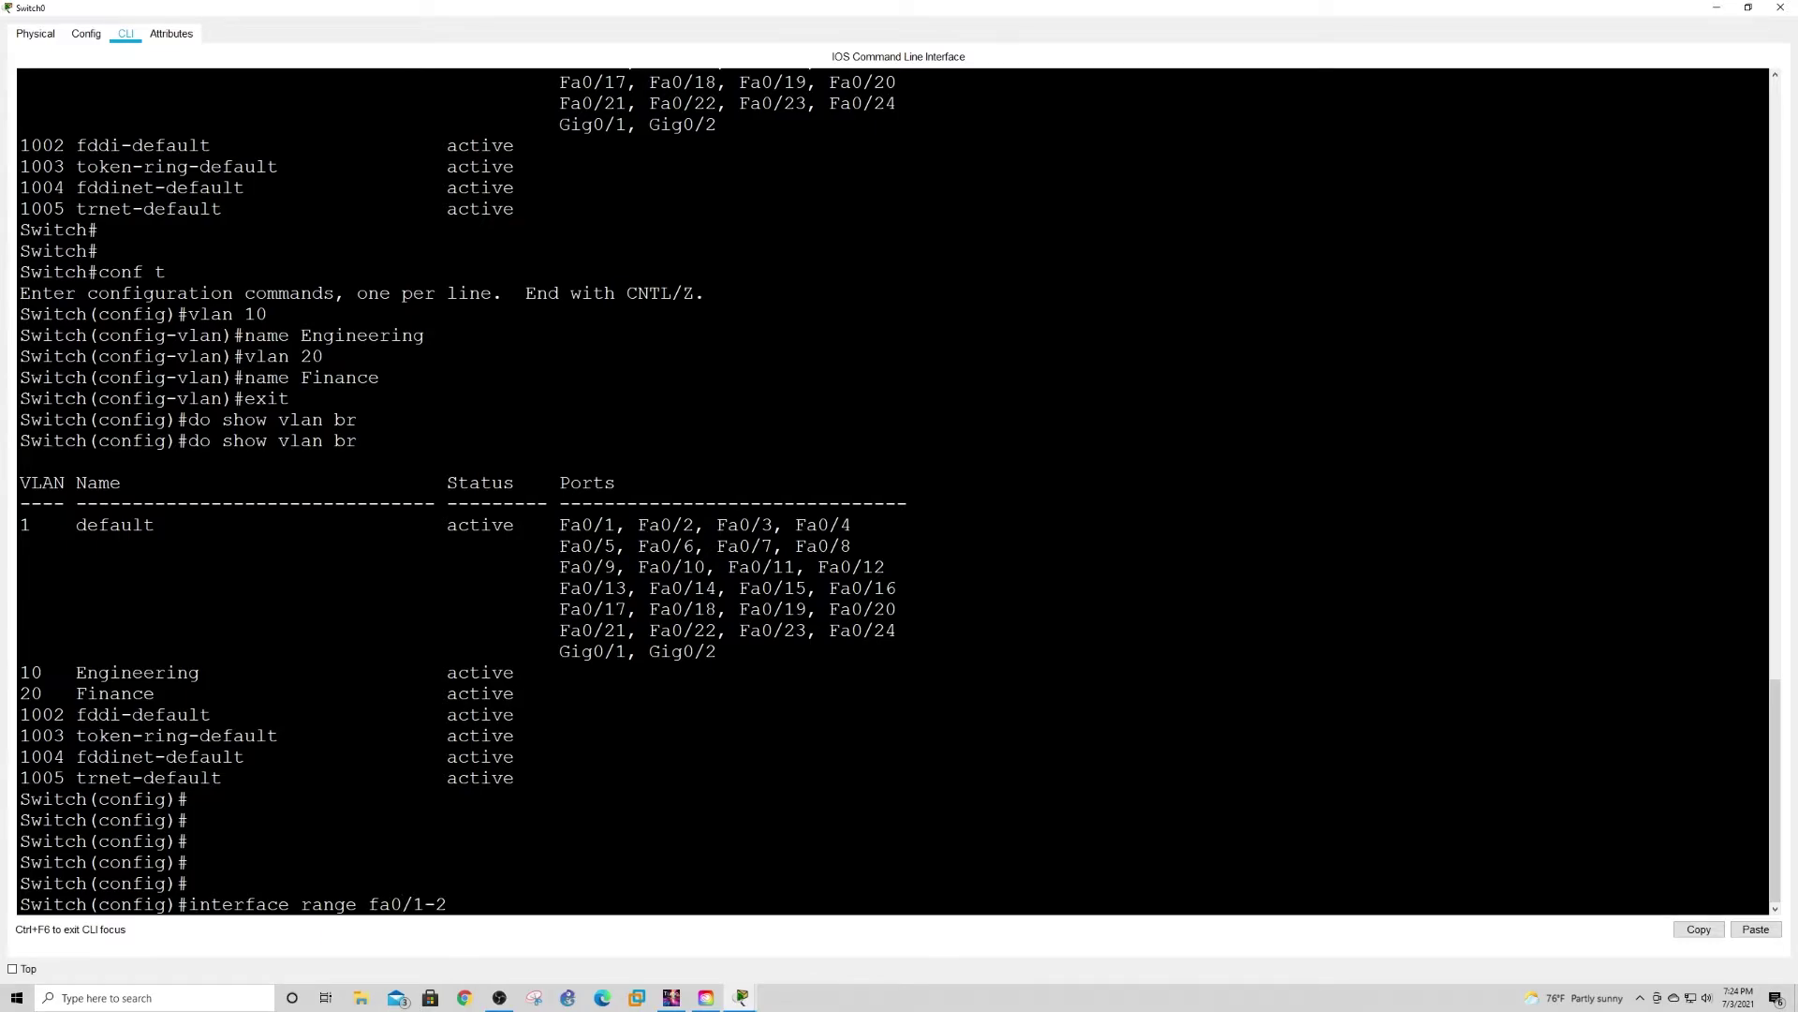
key("Return")
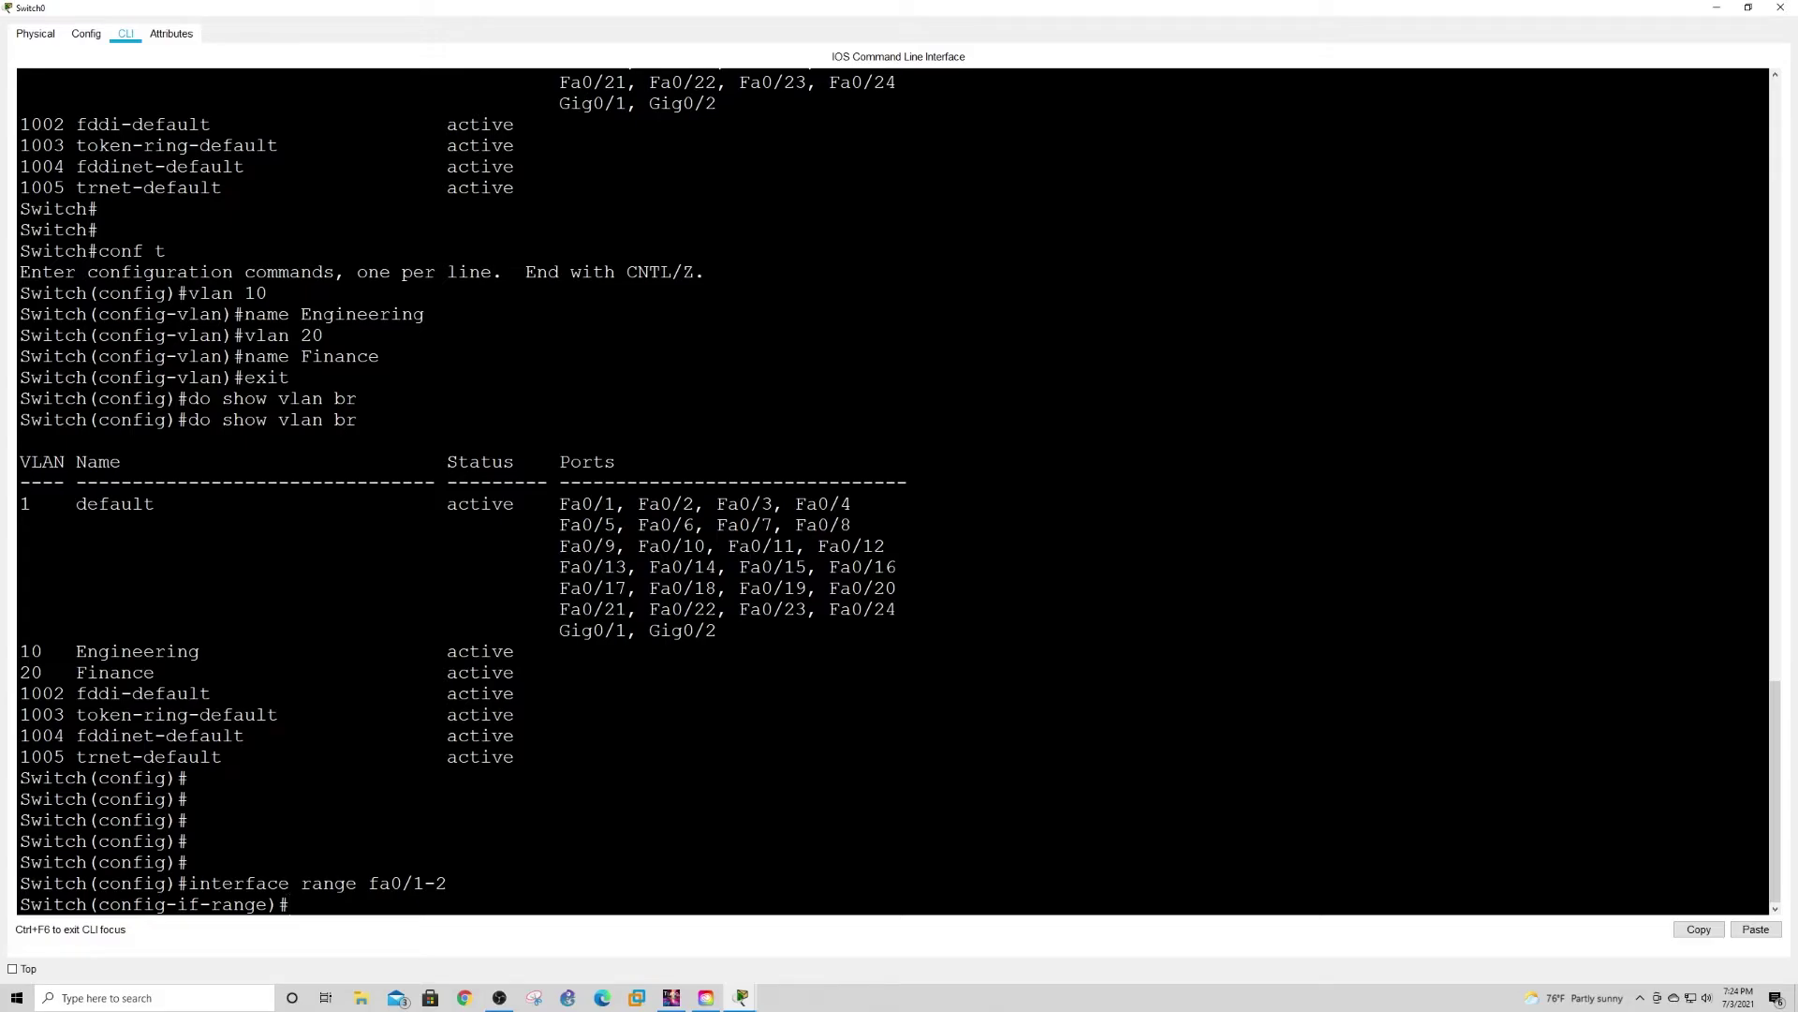
type("switchport mode access")
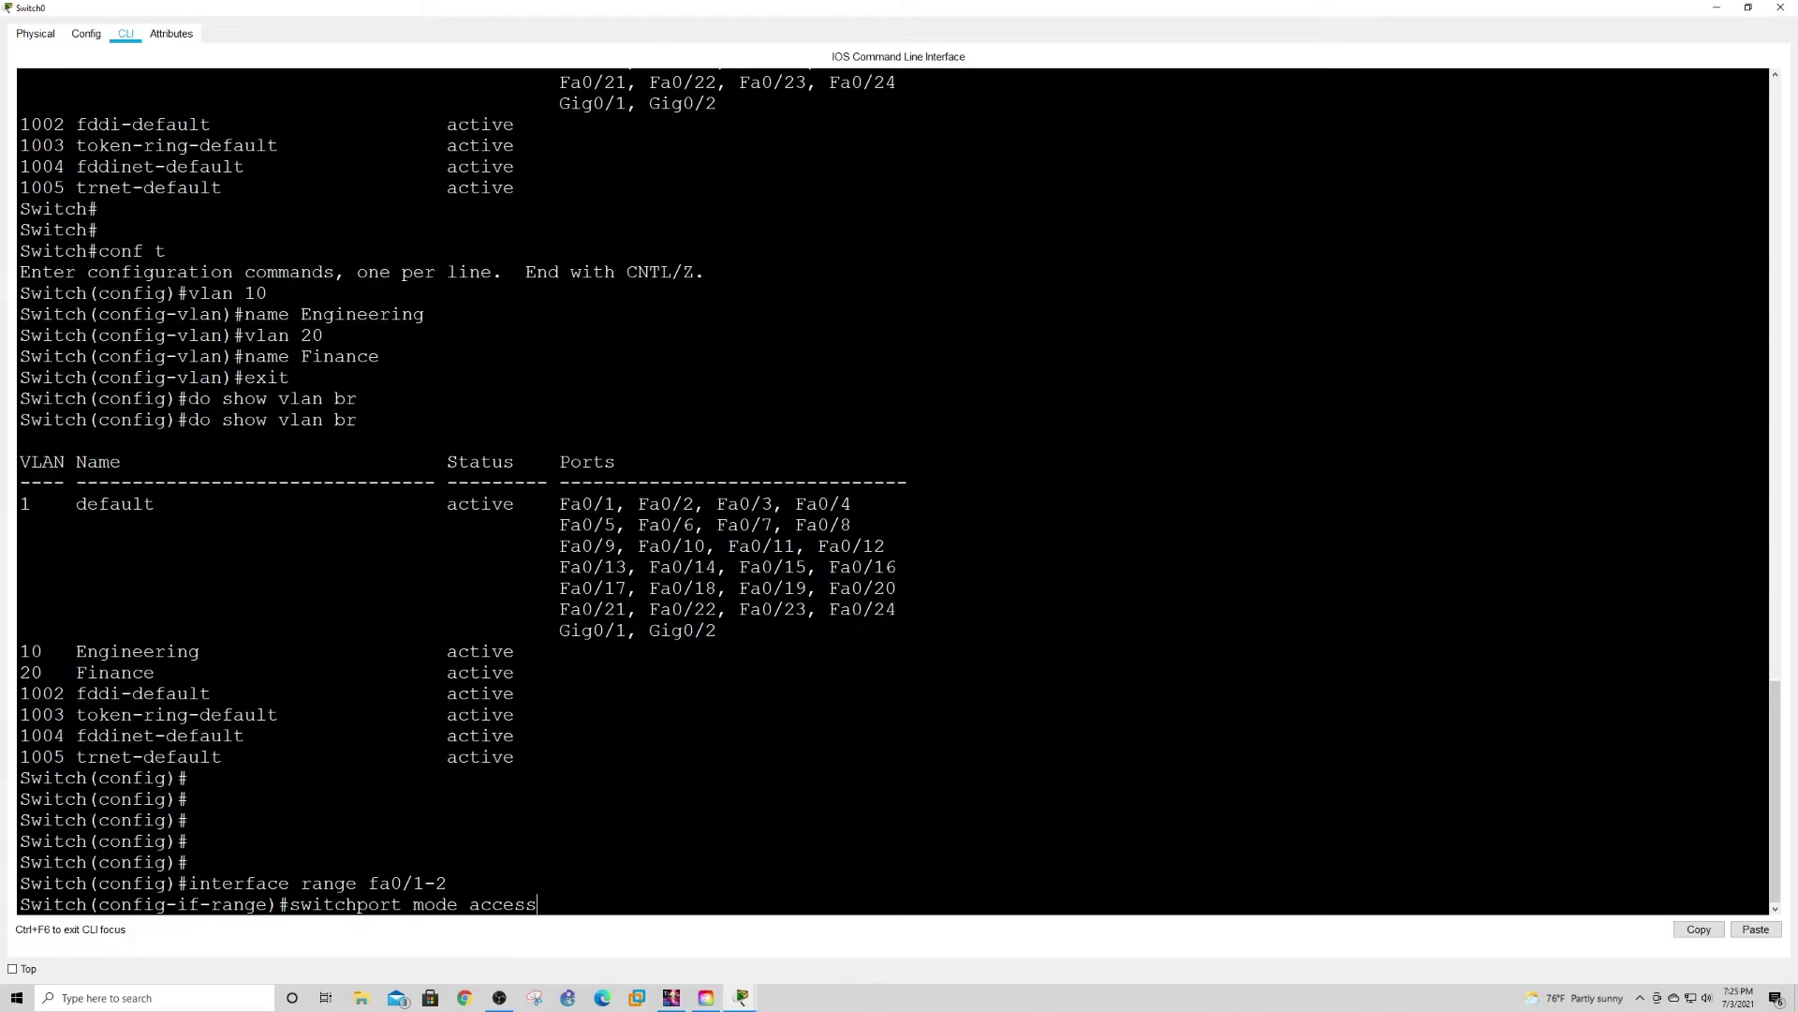
key("Return")
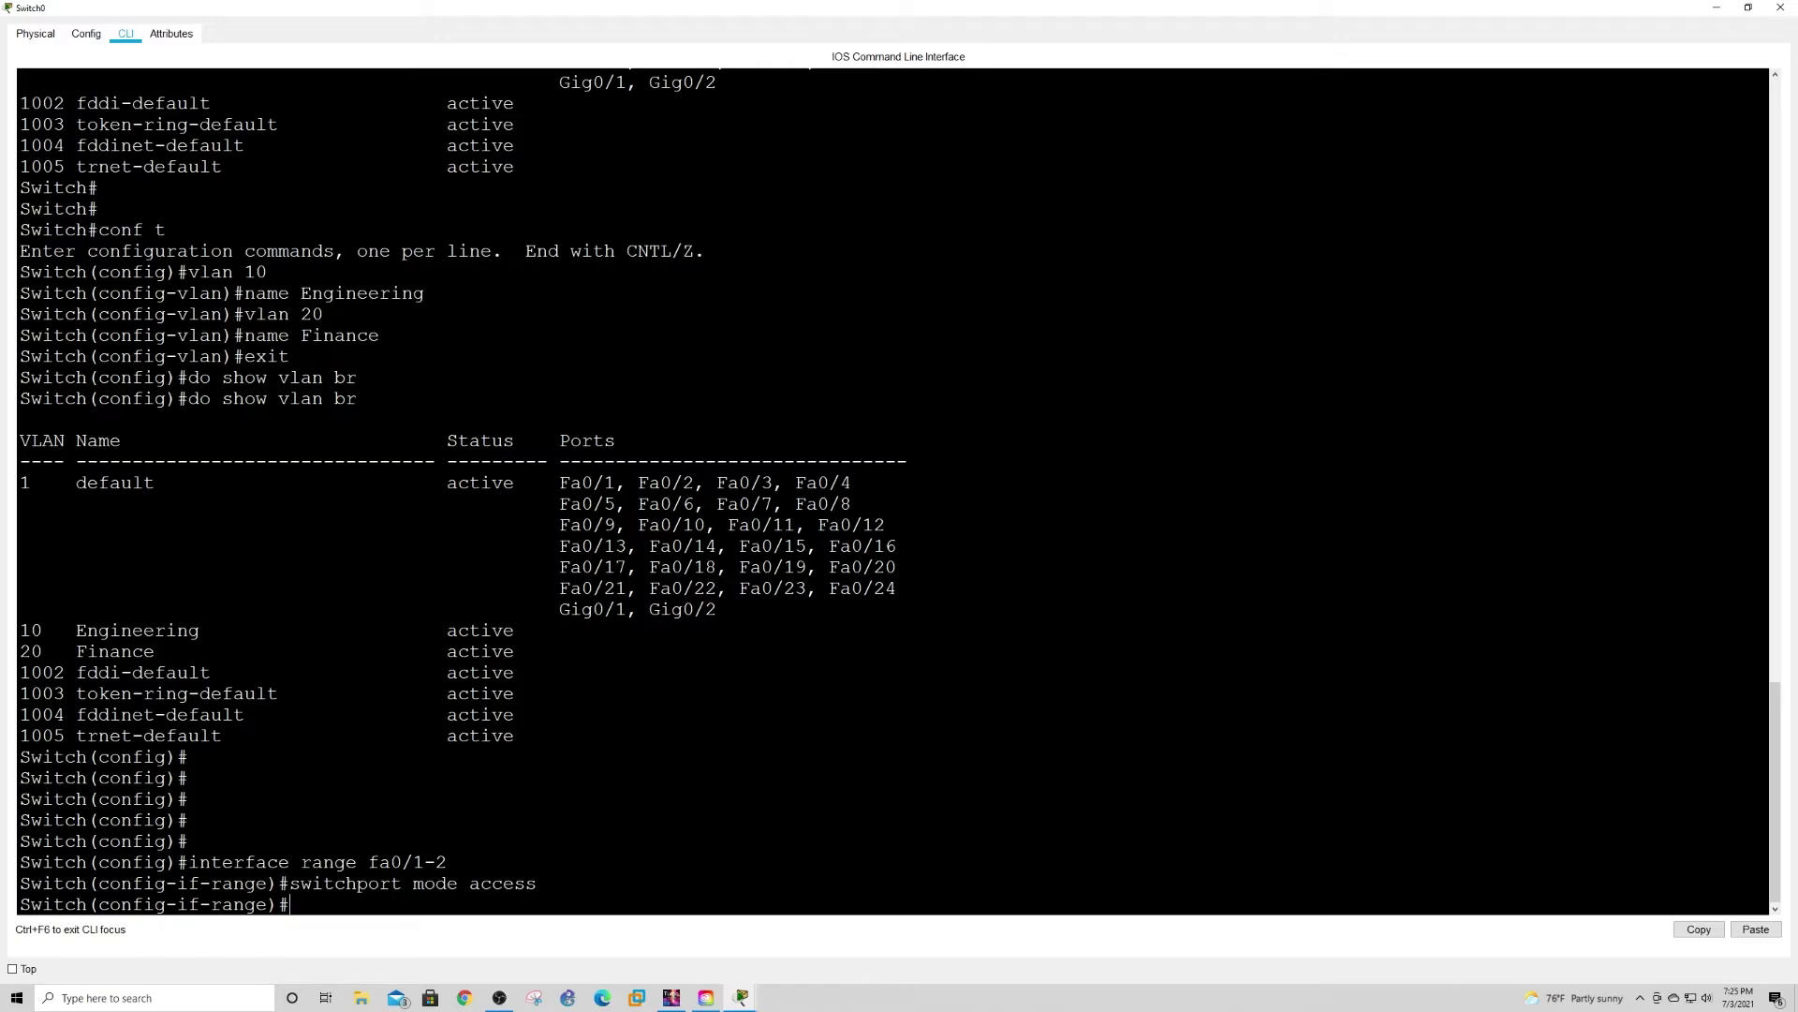
Step: Apply switchport nonegotiate to ports fa0/1-2 and assign them to access VLAN 10
type("switchpo")
key("Tab")
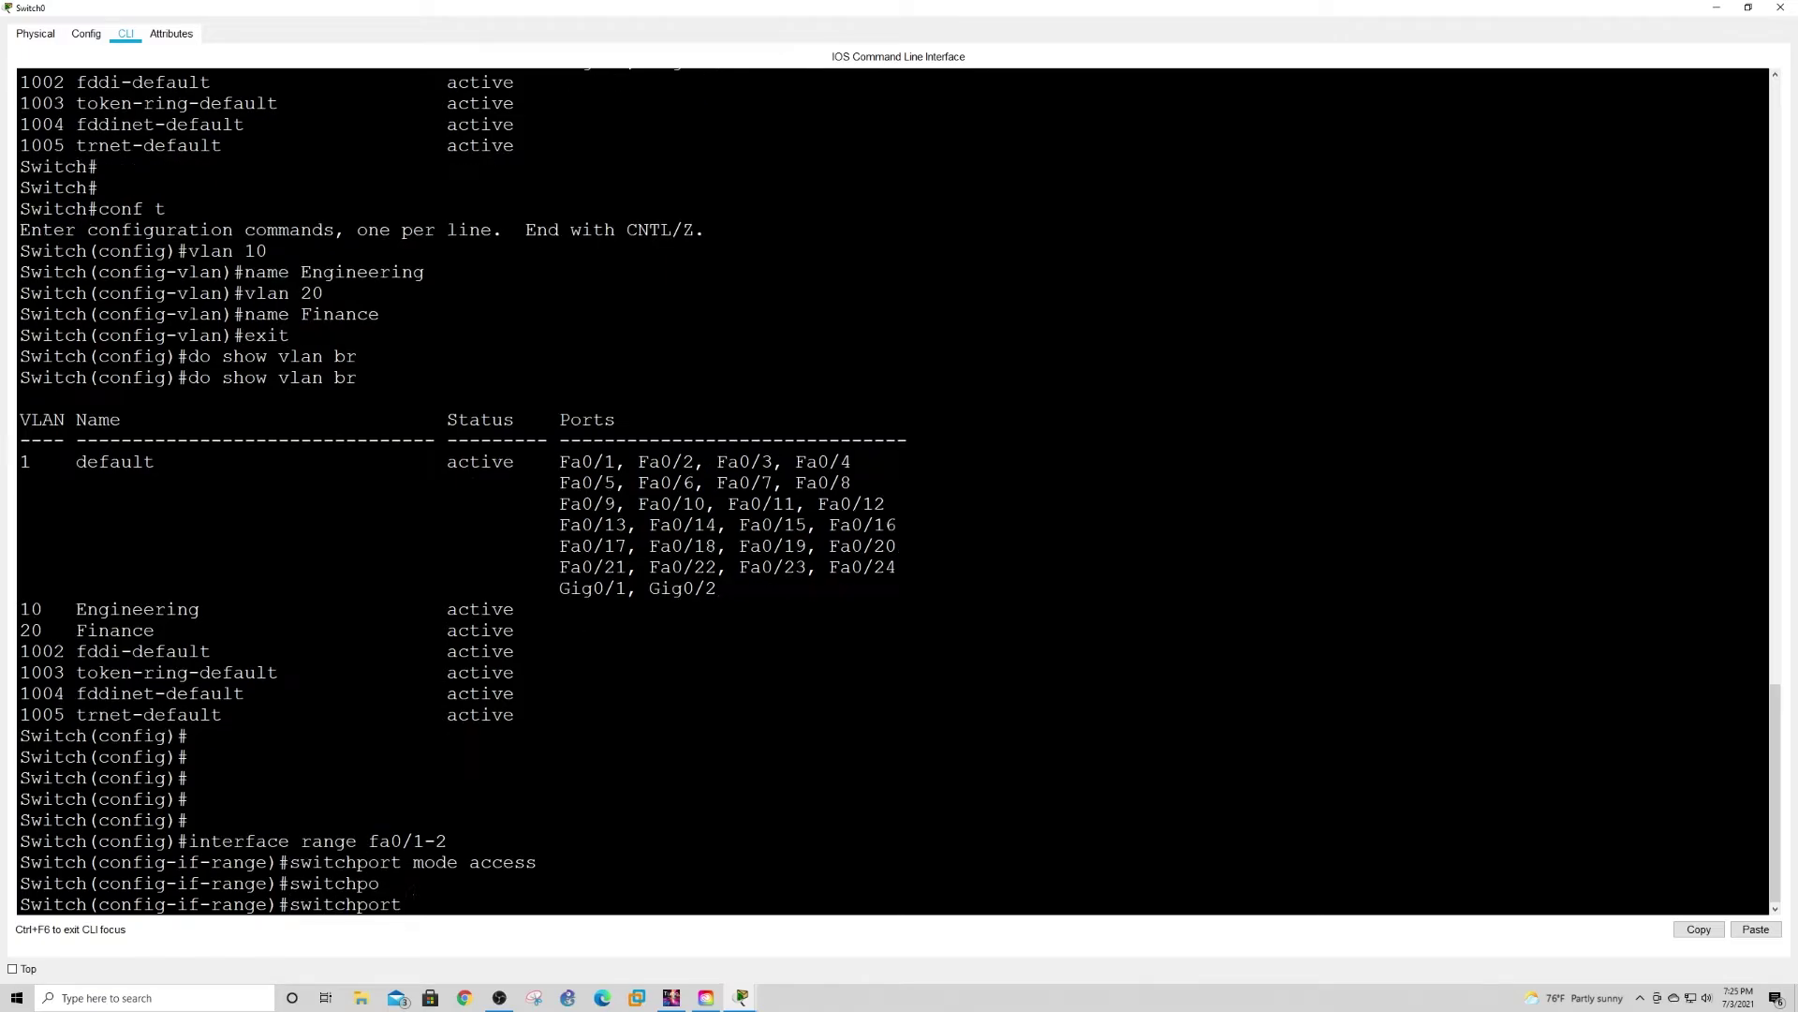
type("non")
key("Tab")
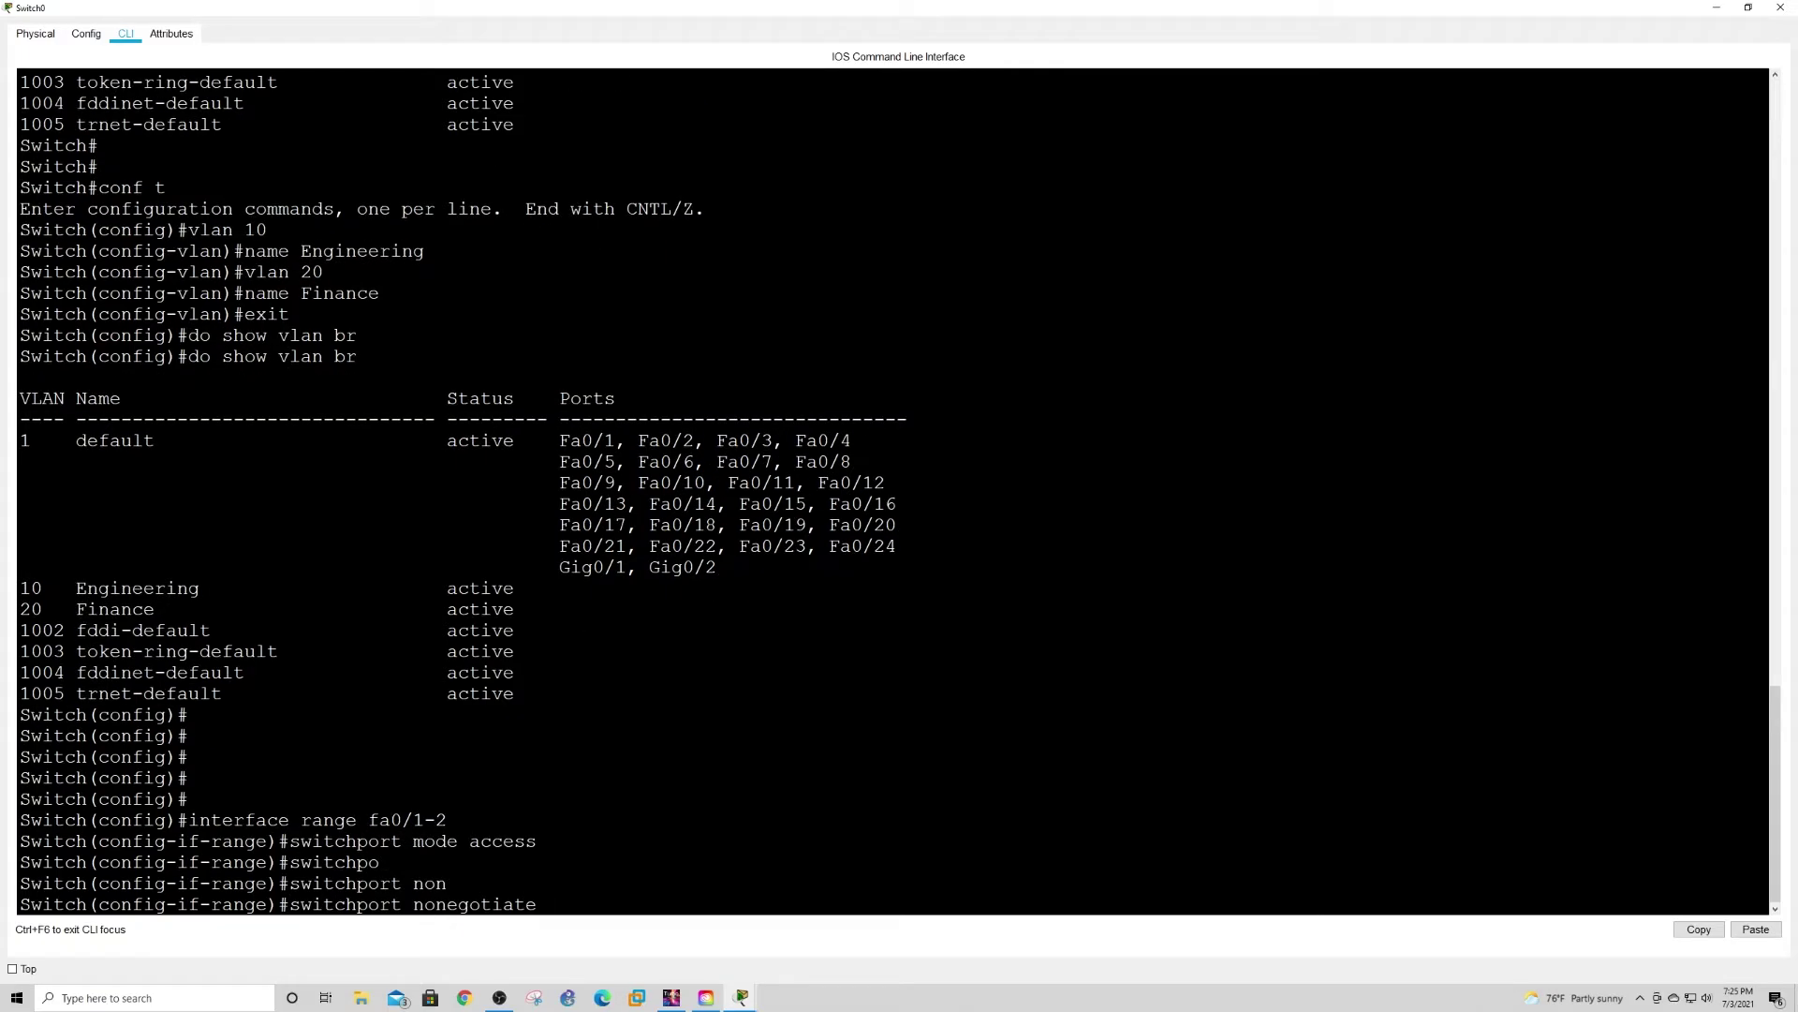
key("Return")
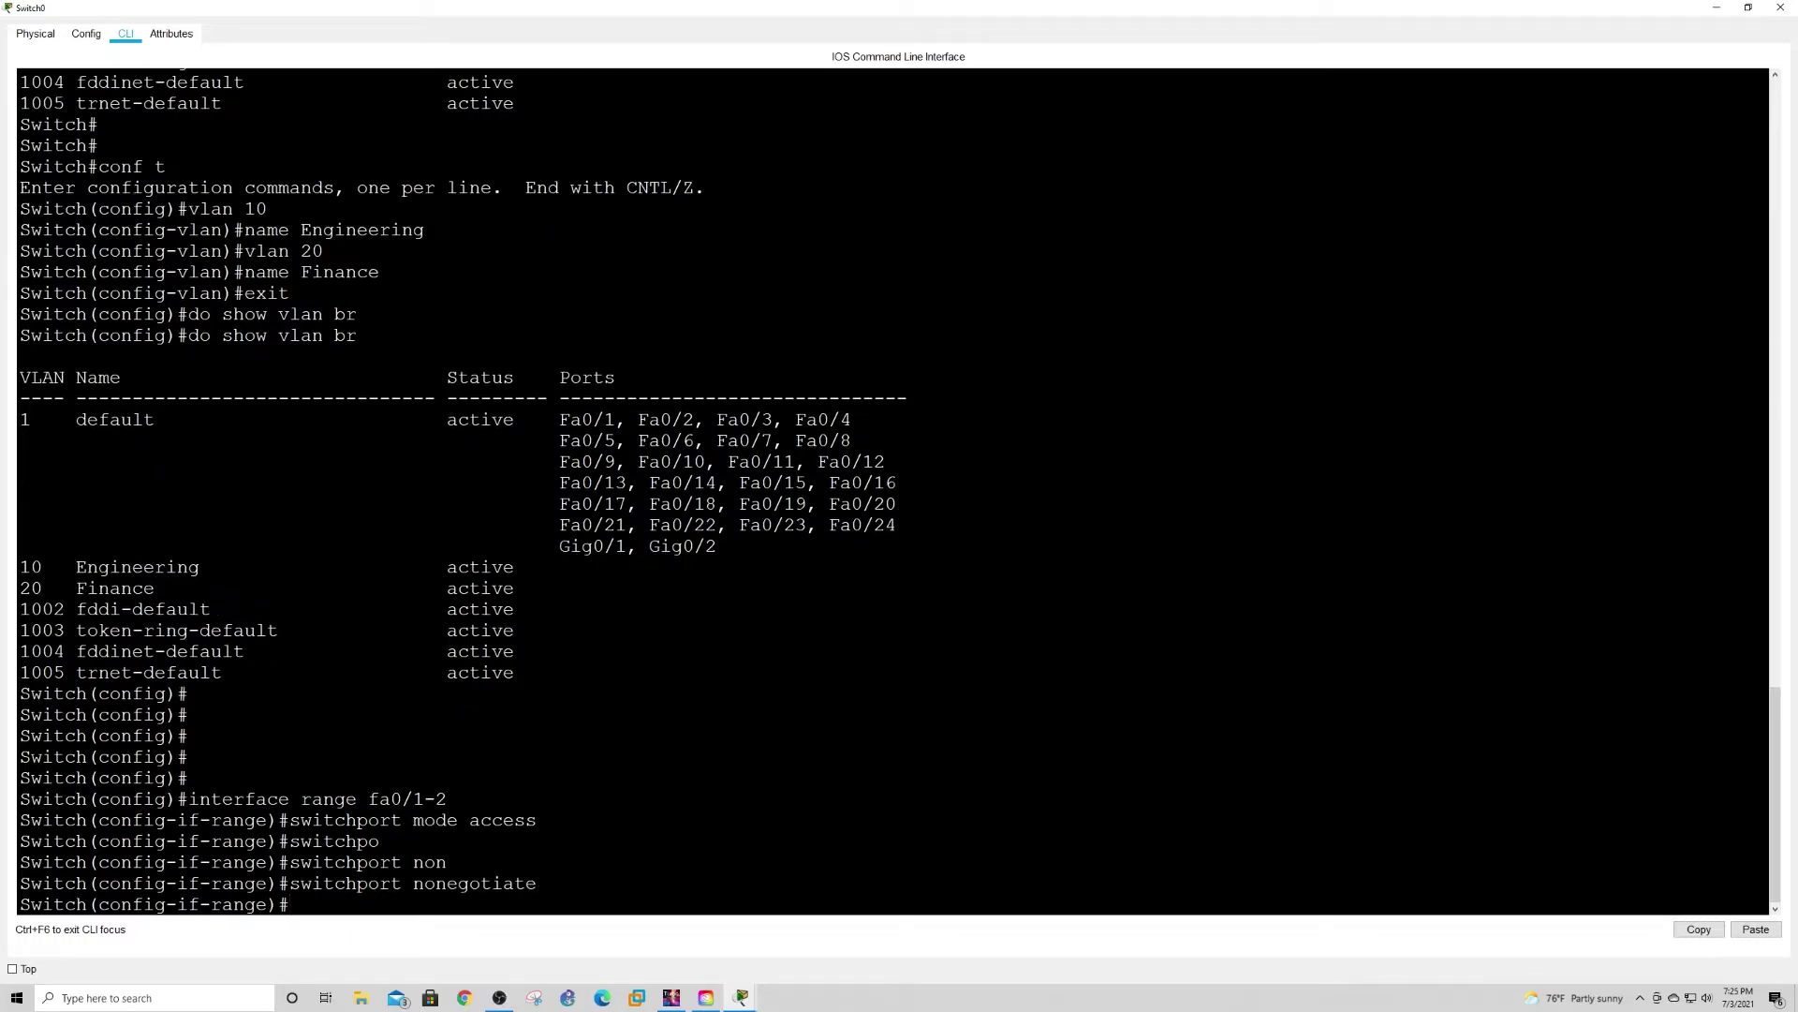
type("switchport access vlan 10")
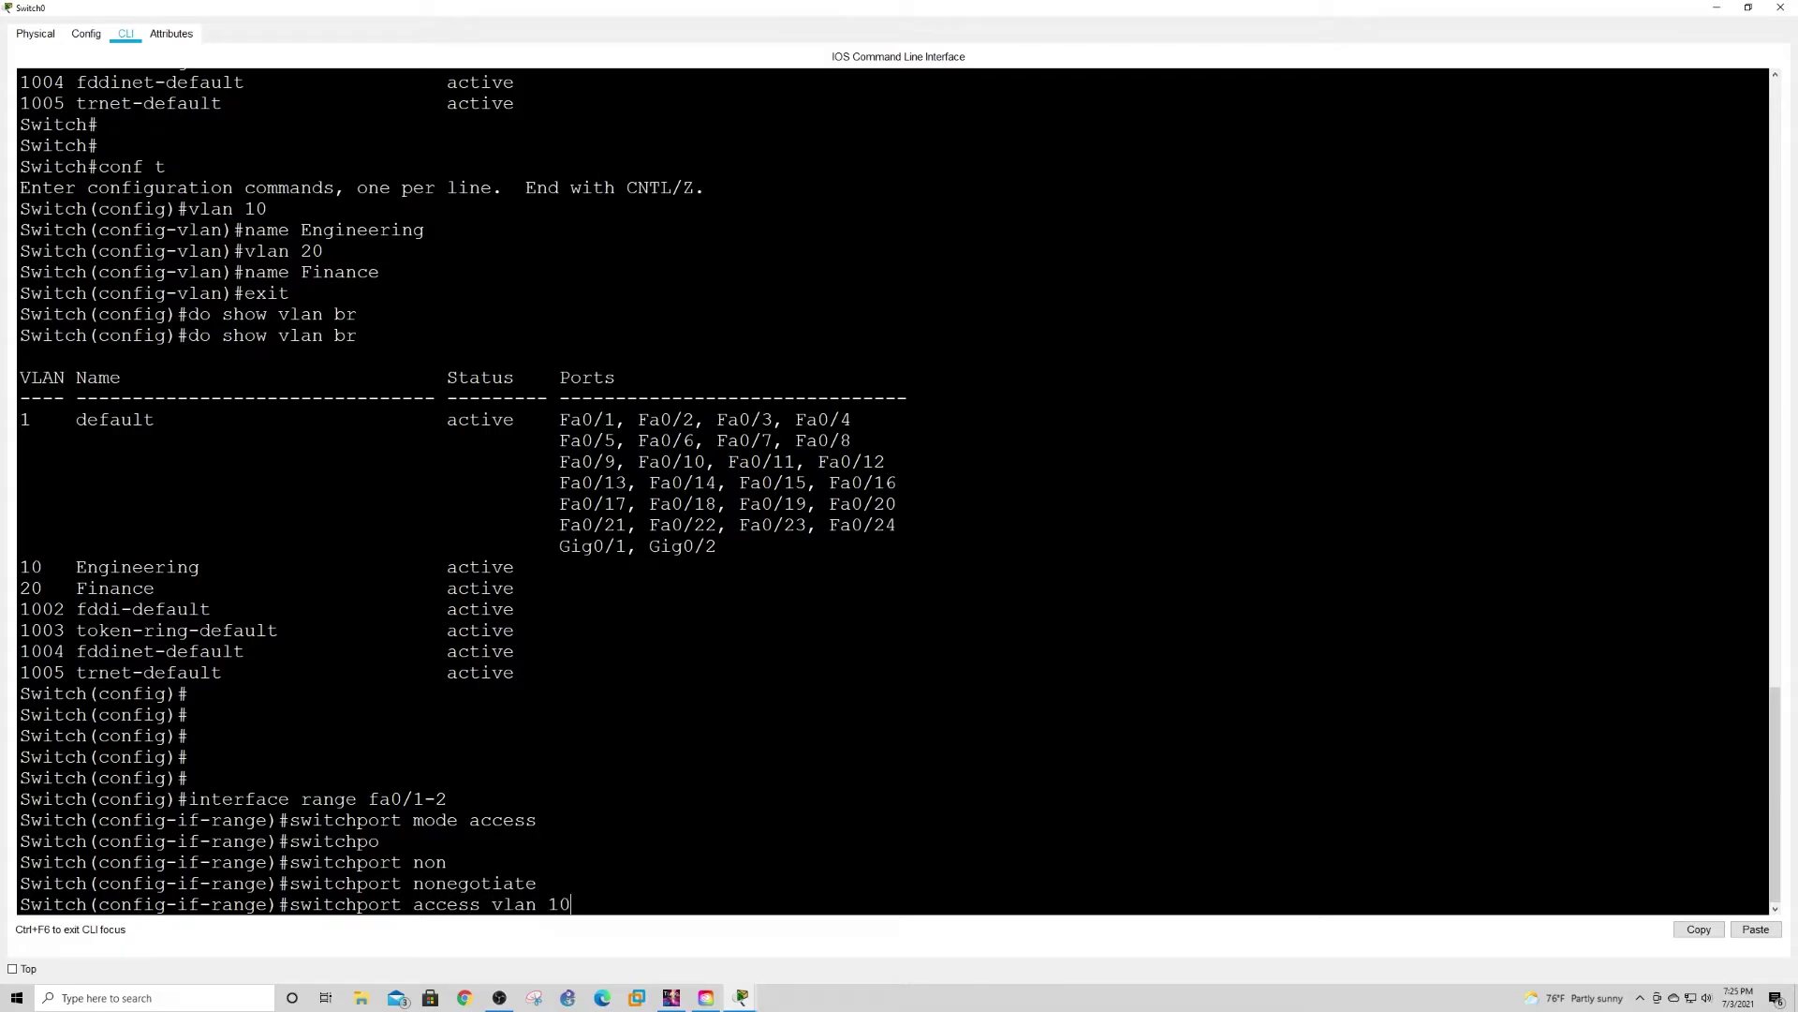
key("Return")
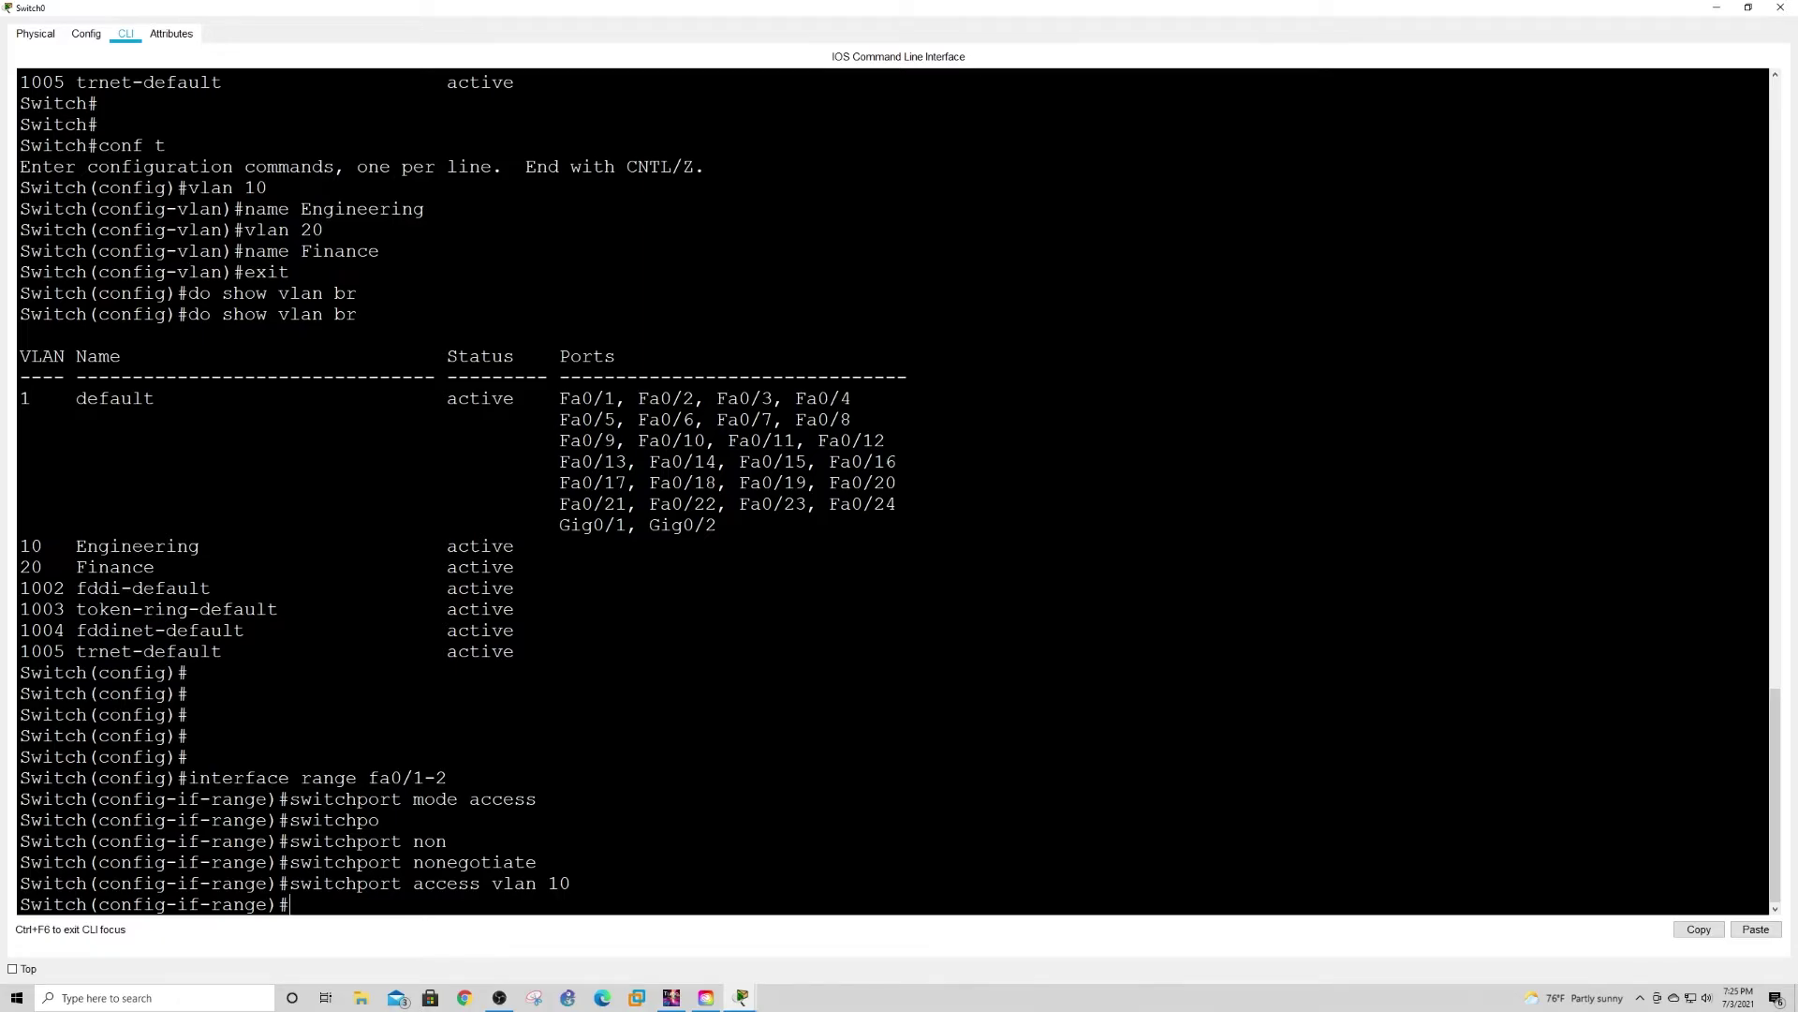
key("Return")
key("Return")
Step: Enter configuration for interface range fa0/10-11 and set those ports to switchport mode access
type("interface")
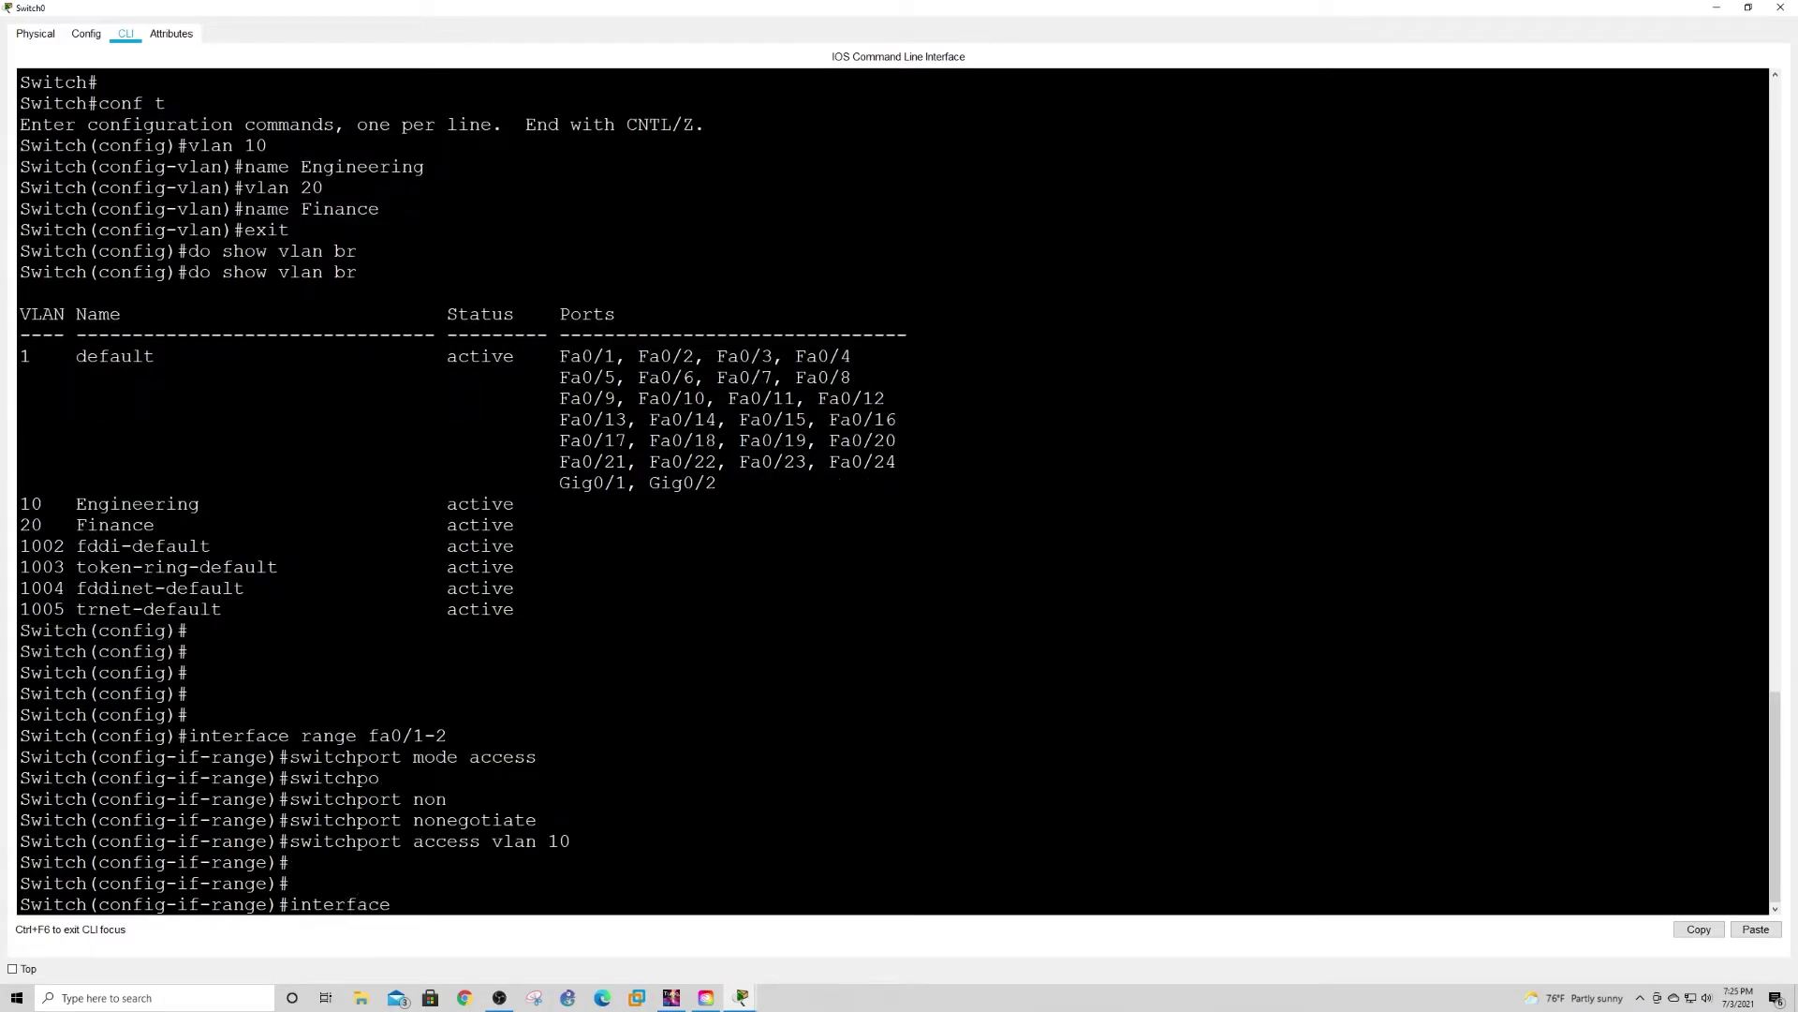
type(" rang4e")
key("BackSpace")
key("BackSpace")
type("e fa0/10-11")
key("Return")
type("switchpo")
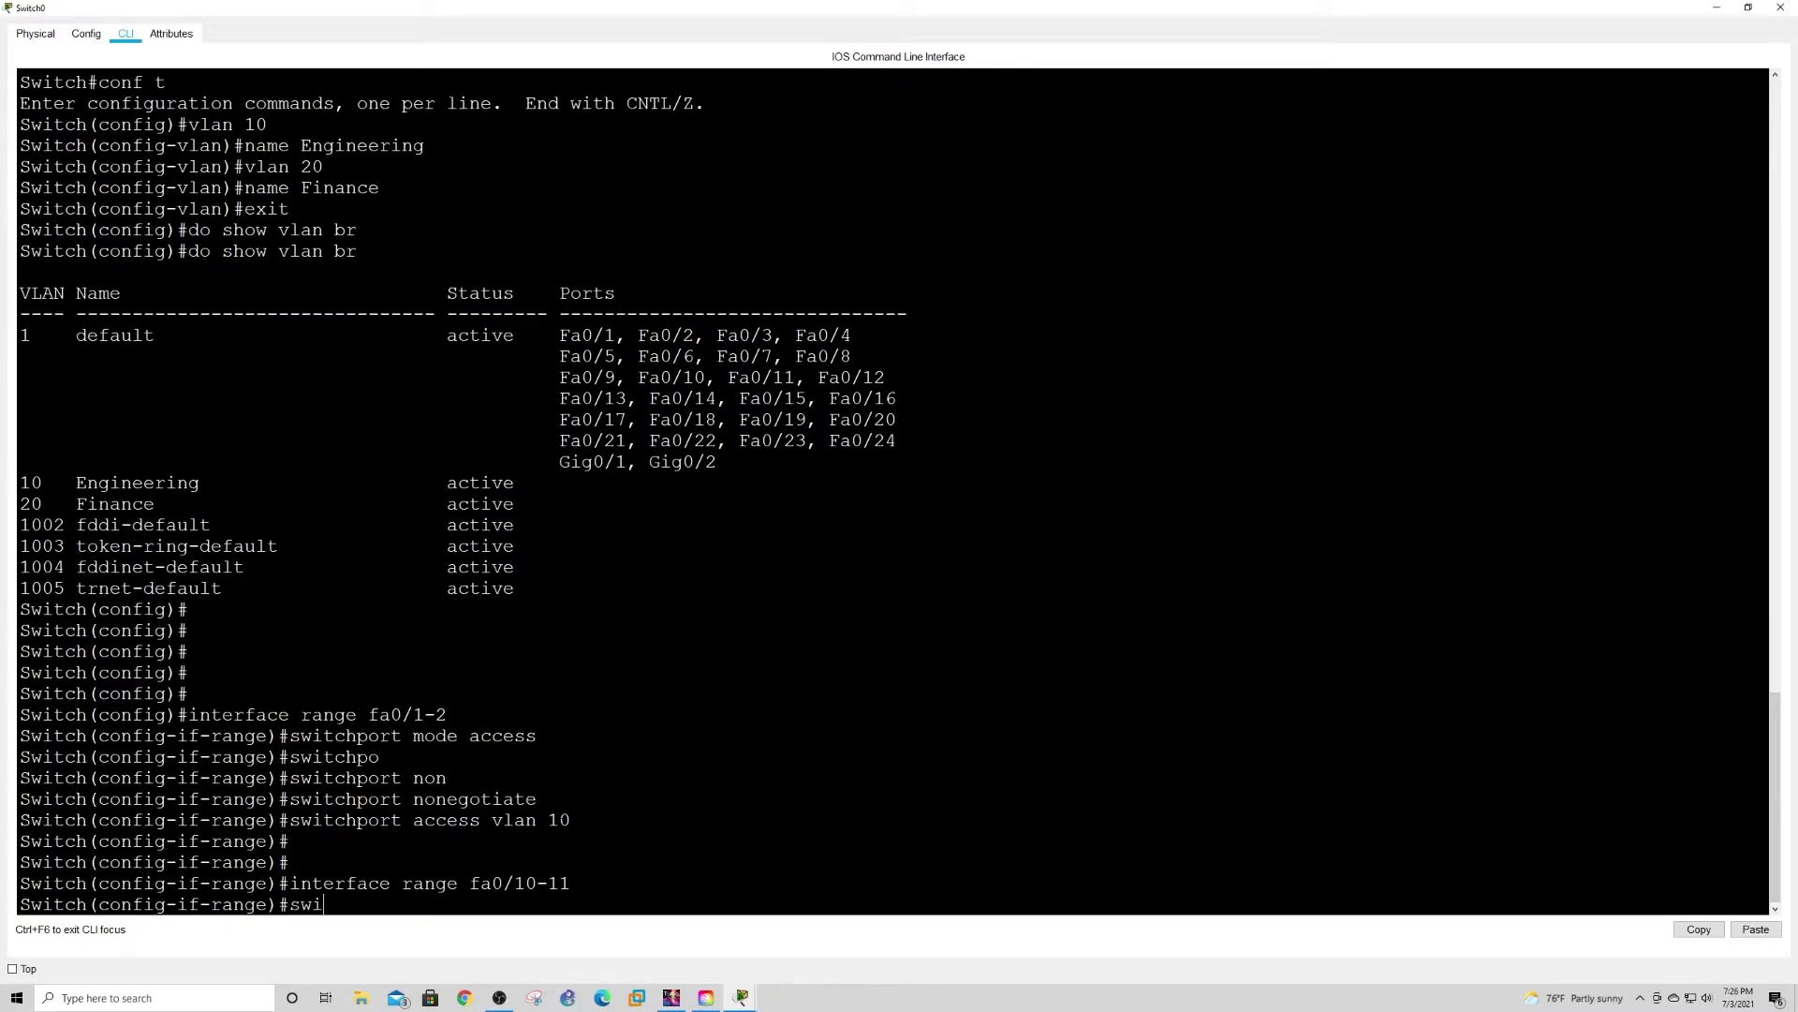
key("Tab")
type("mod")
key("Tab")
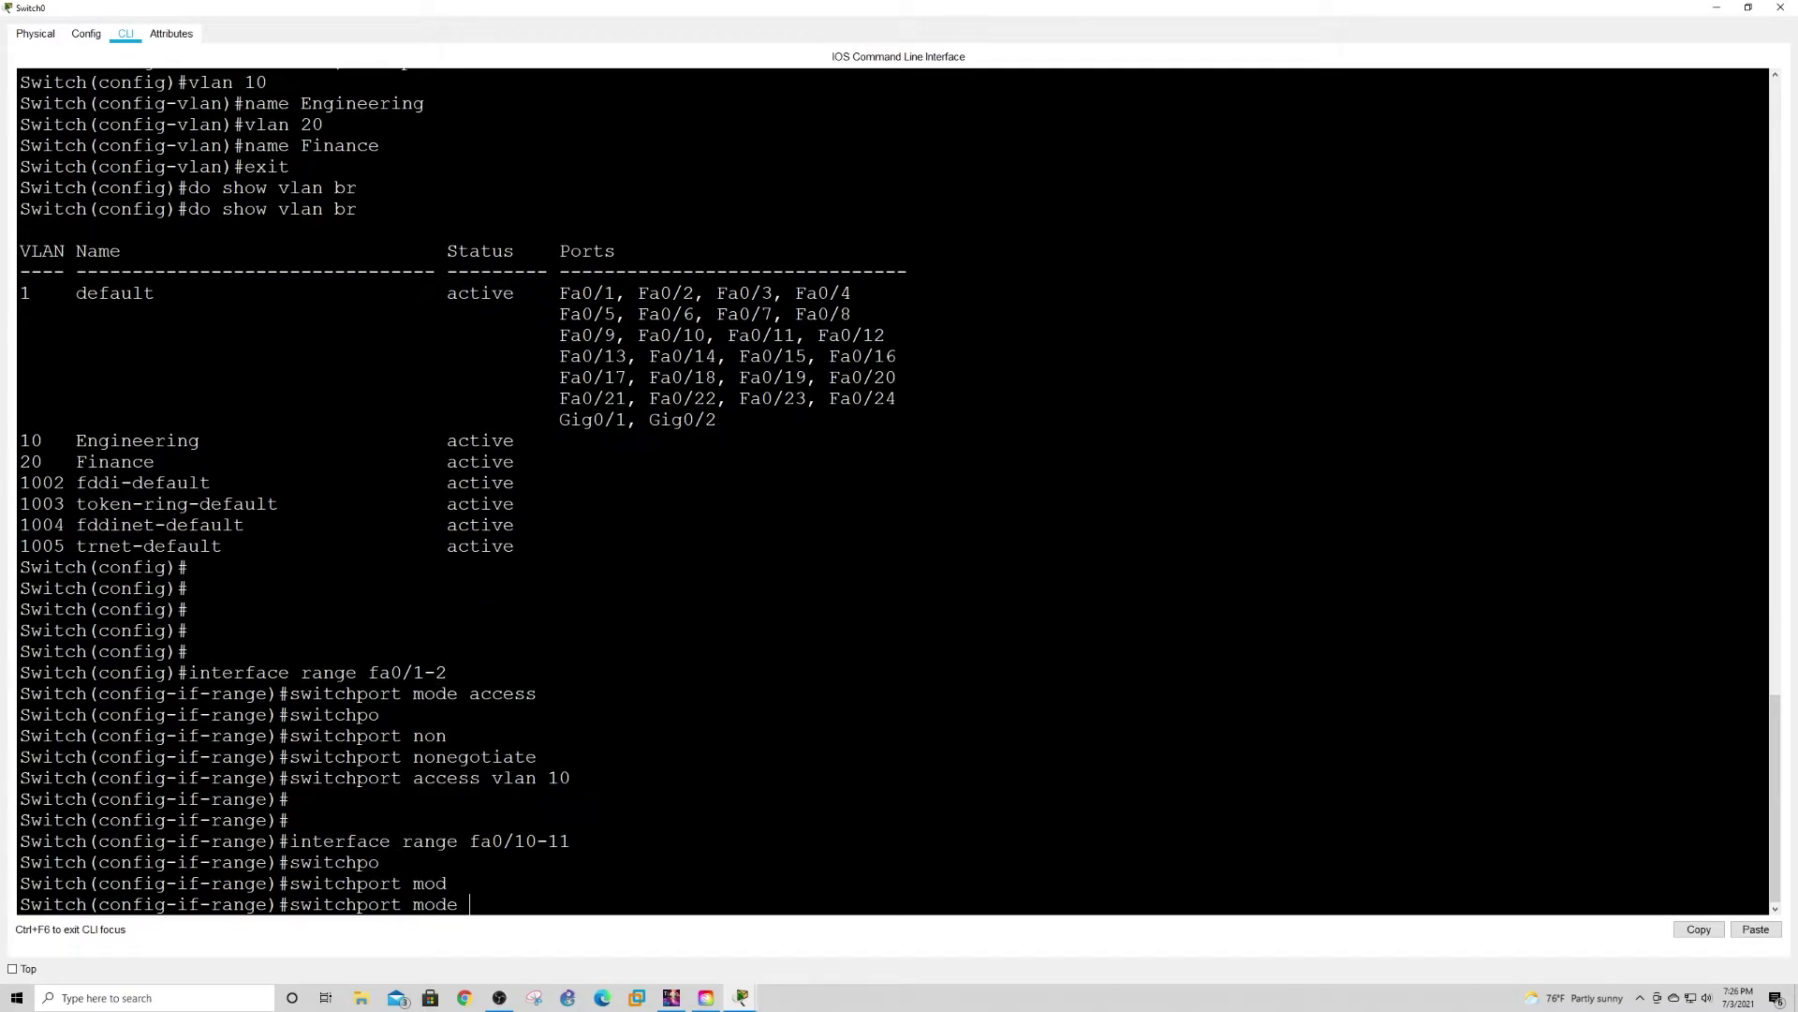
type("ace")
key("Tab")
key("BackSpace")
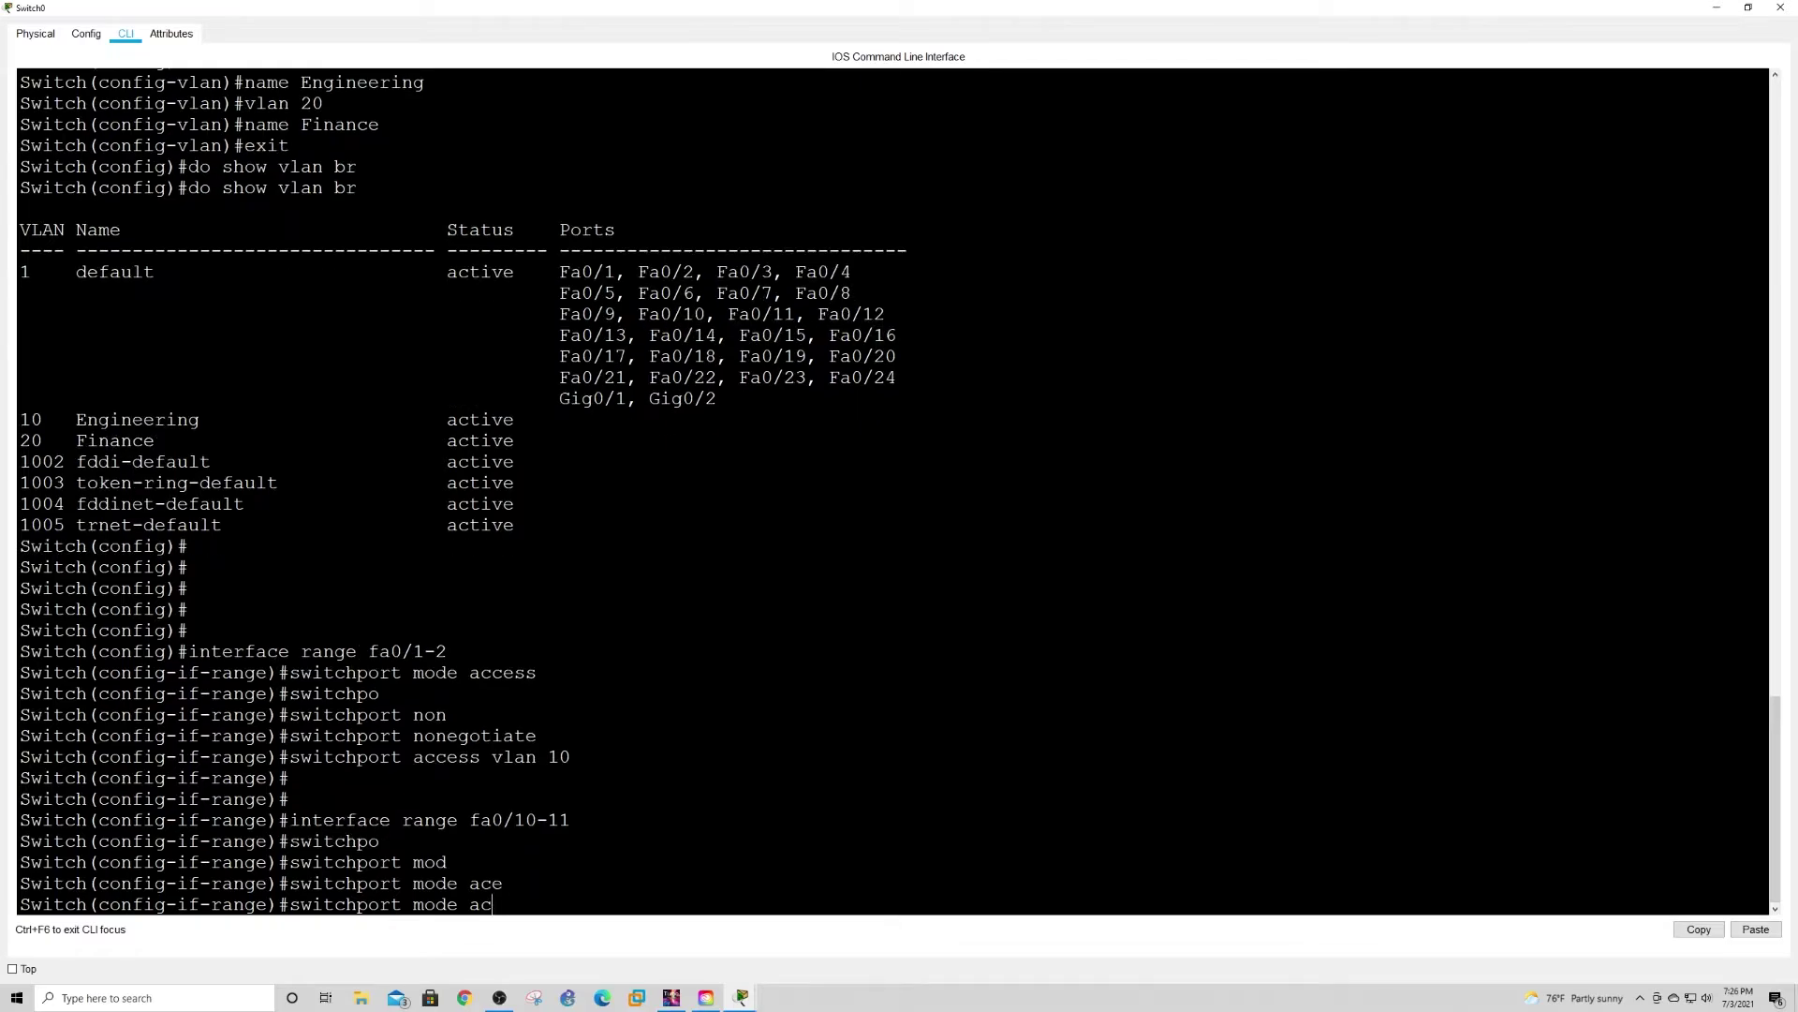
type("cess")
key("Return")
Step: Disable trunk negotiation on ports fa0/10-11 with the switchport nonegotiate command
type("switchpo")
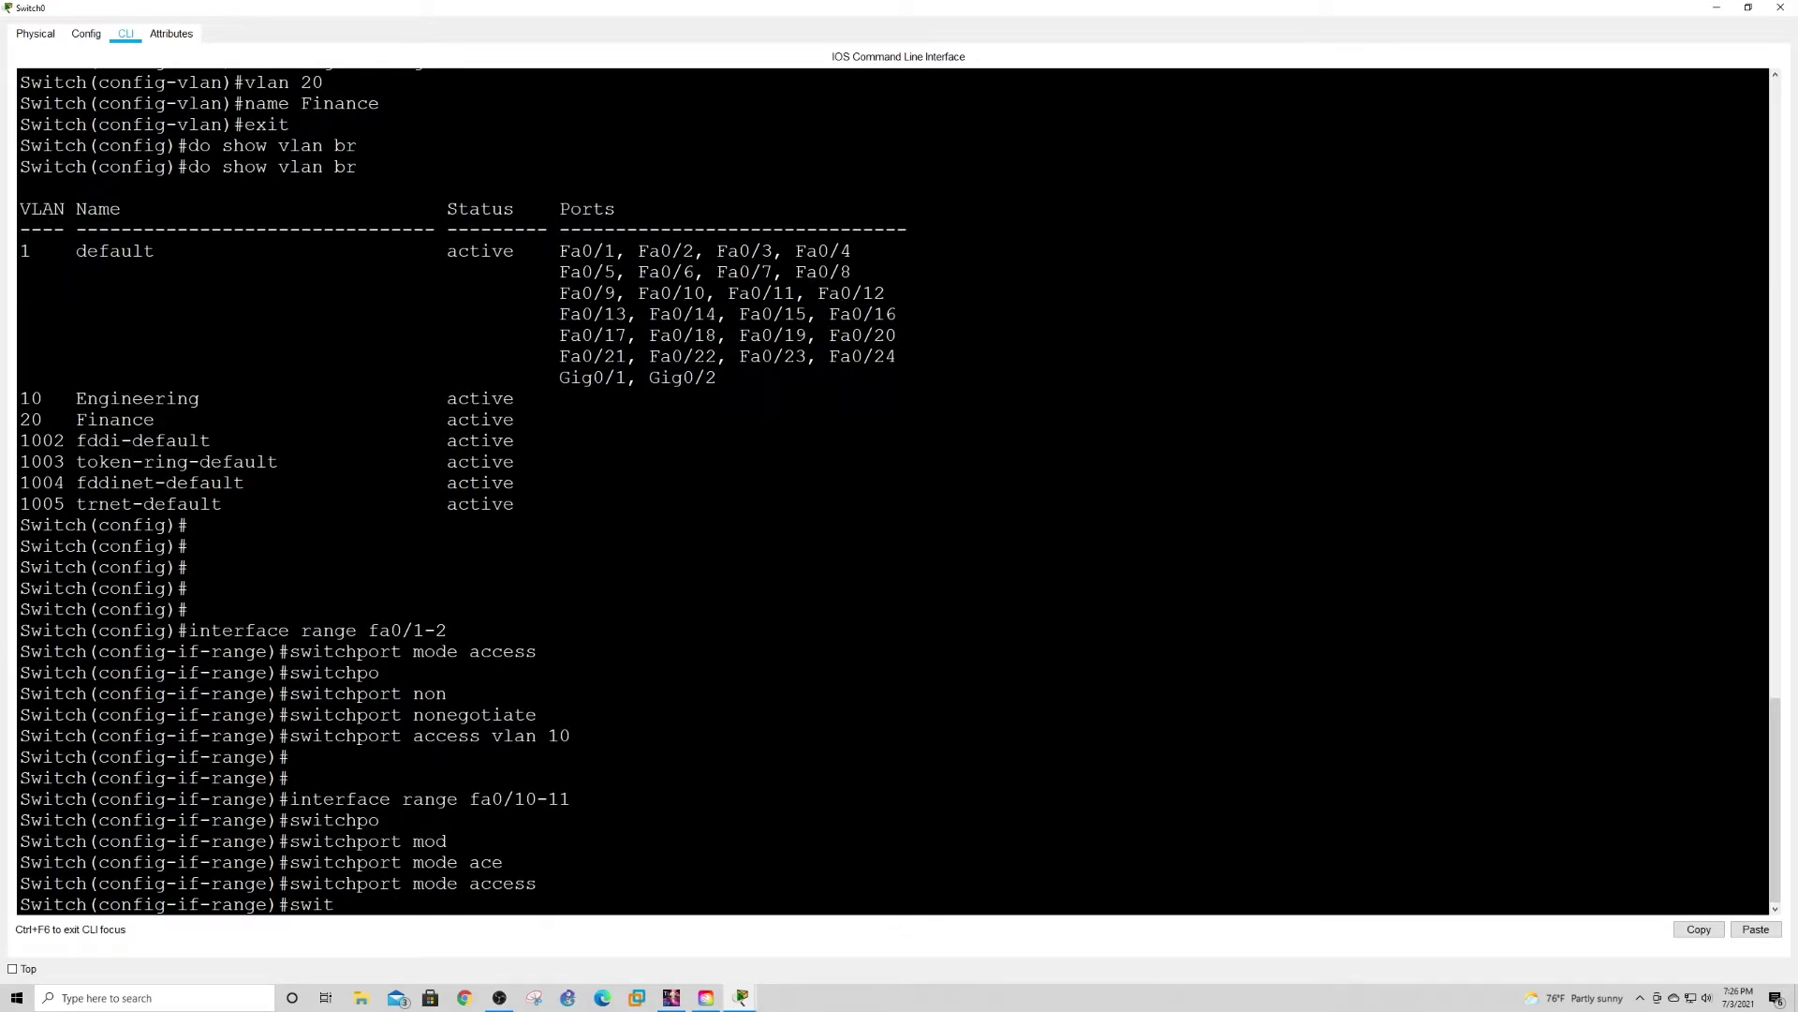
key("Tab")
type("non")
key("Tab")
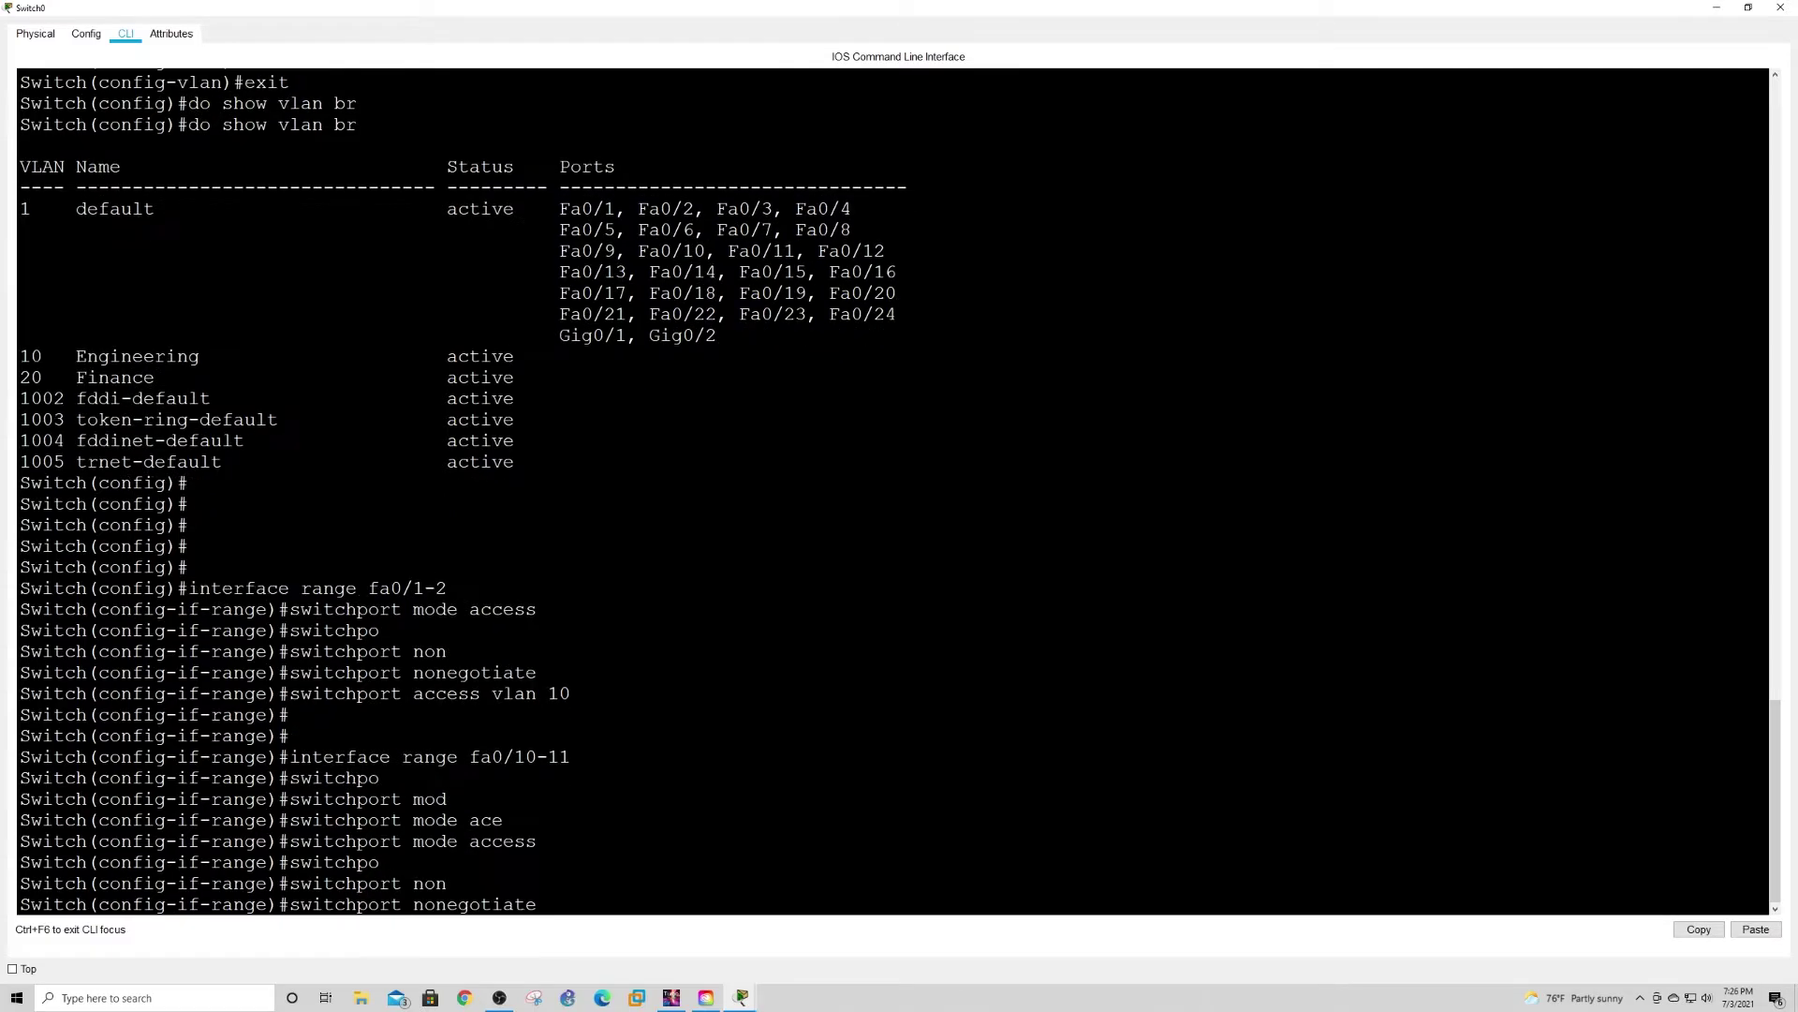
key("Return")
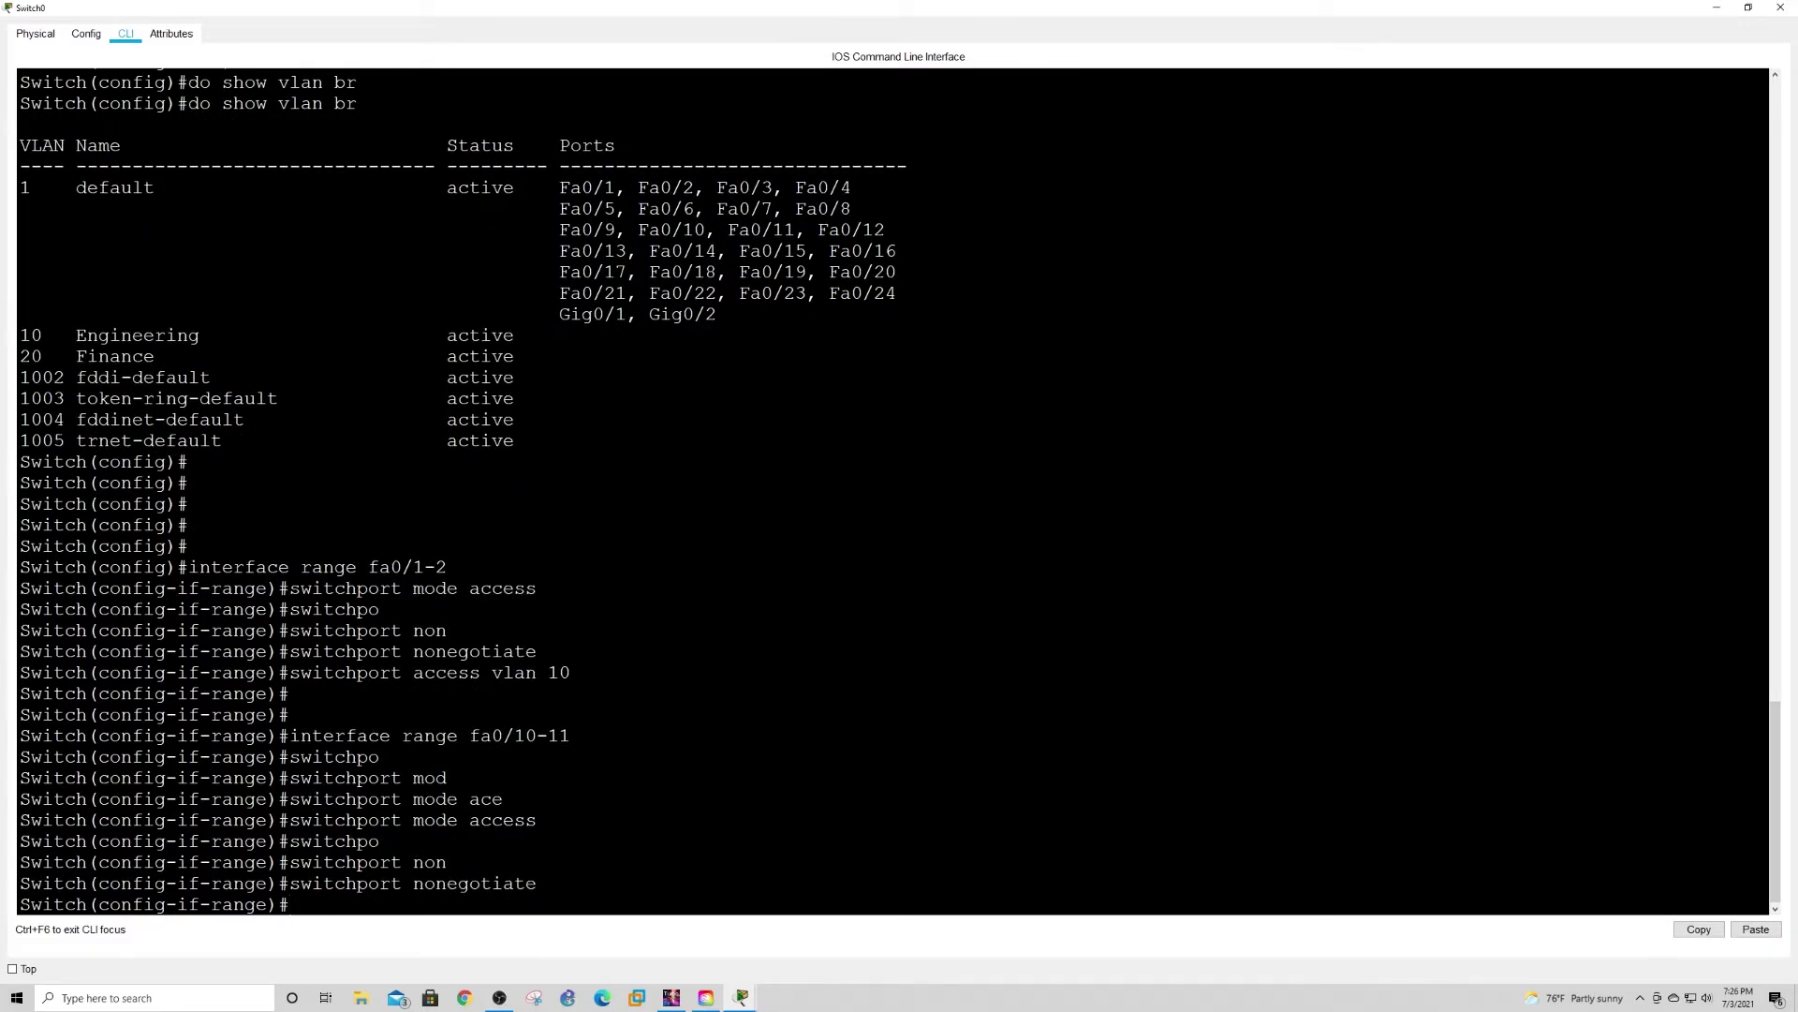
Step: Assign ports fa0/10-11 to access VLAN 20 and return to privileged EXEC mode
type("switchpo")
key("Tab")
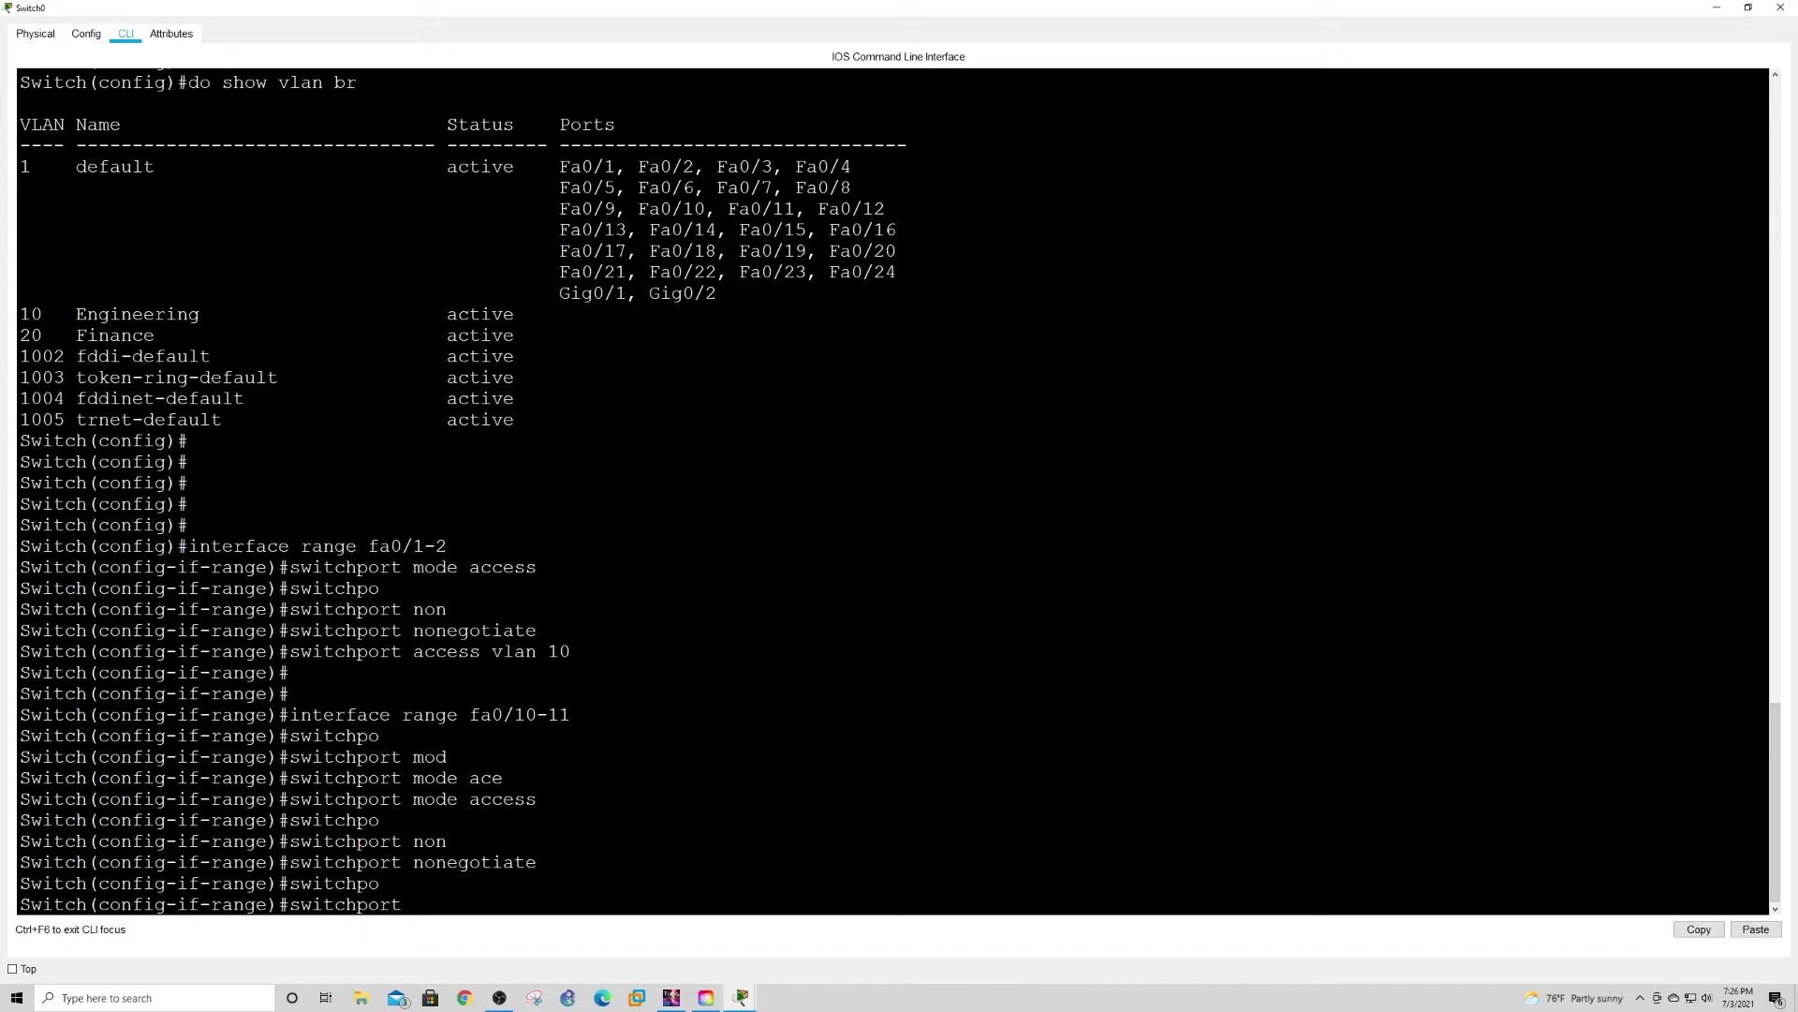
type("access vlan 20")
key("Return")
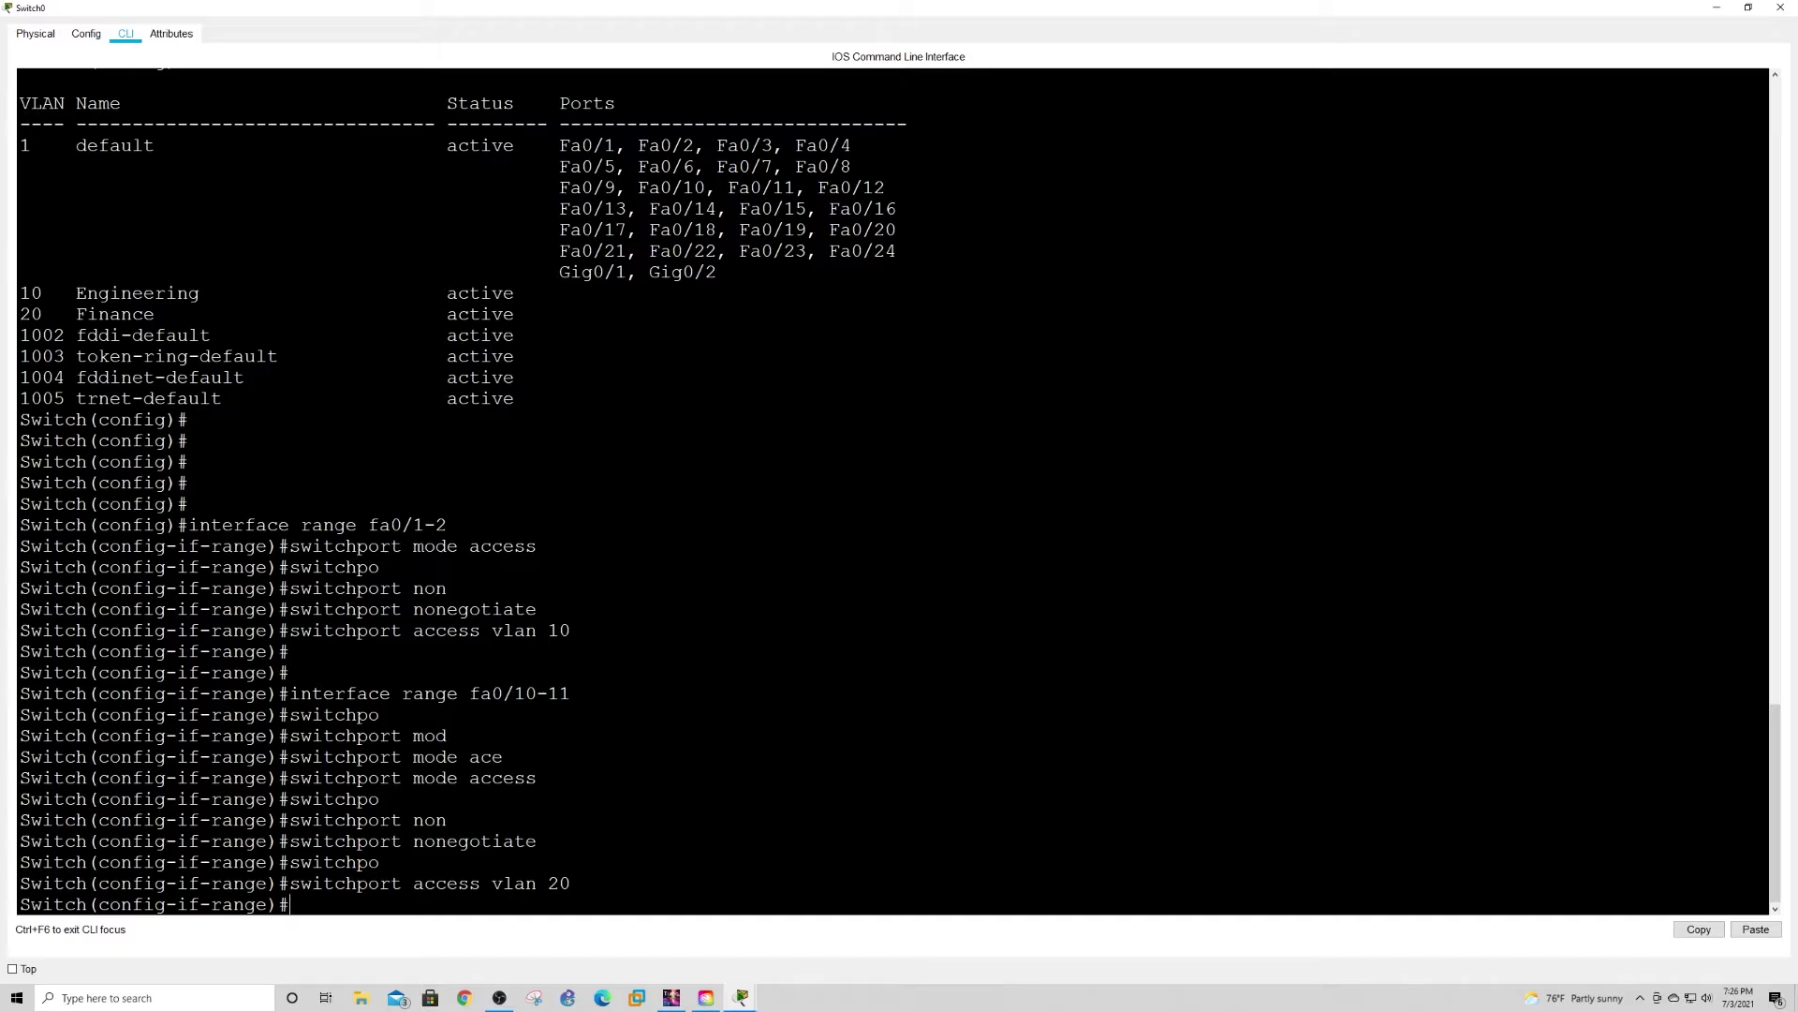
key("ctrl+z")
key("Return")
key("Return")
key("Return")
key("Return")
key("Return")
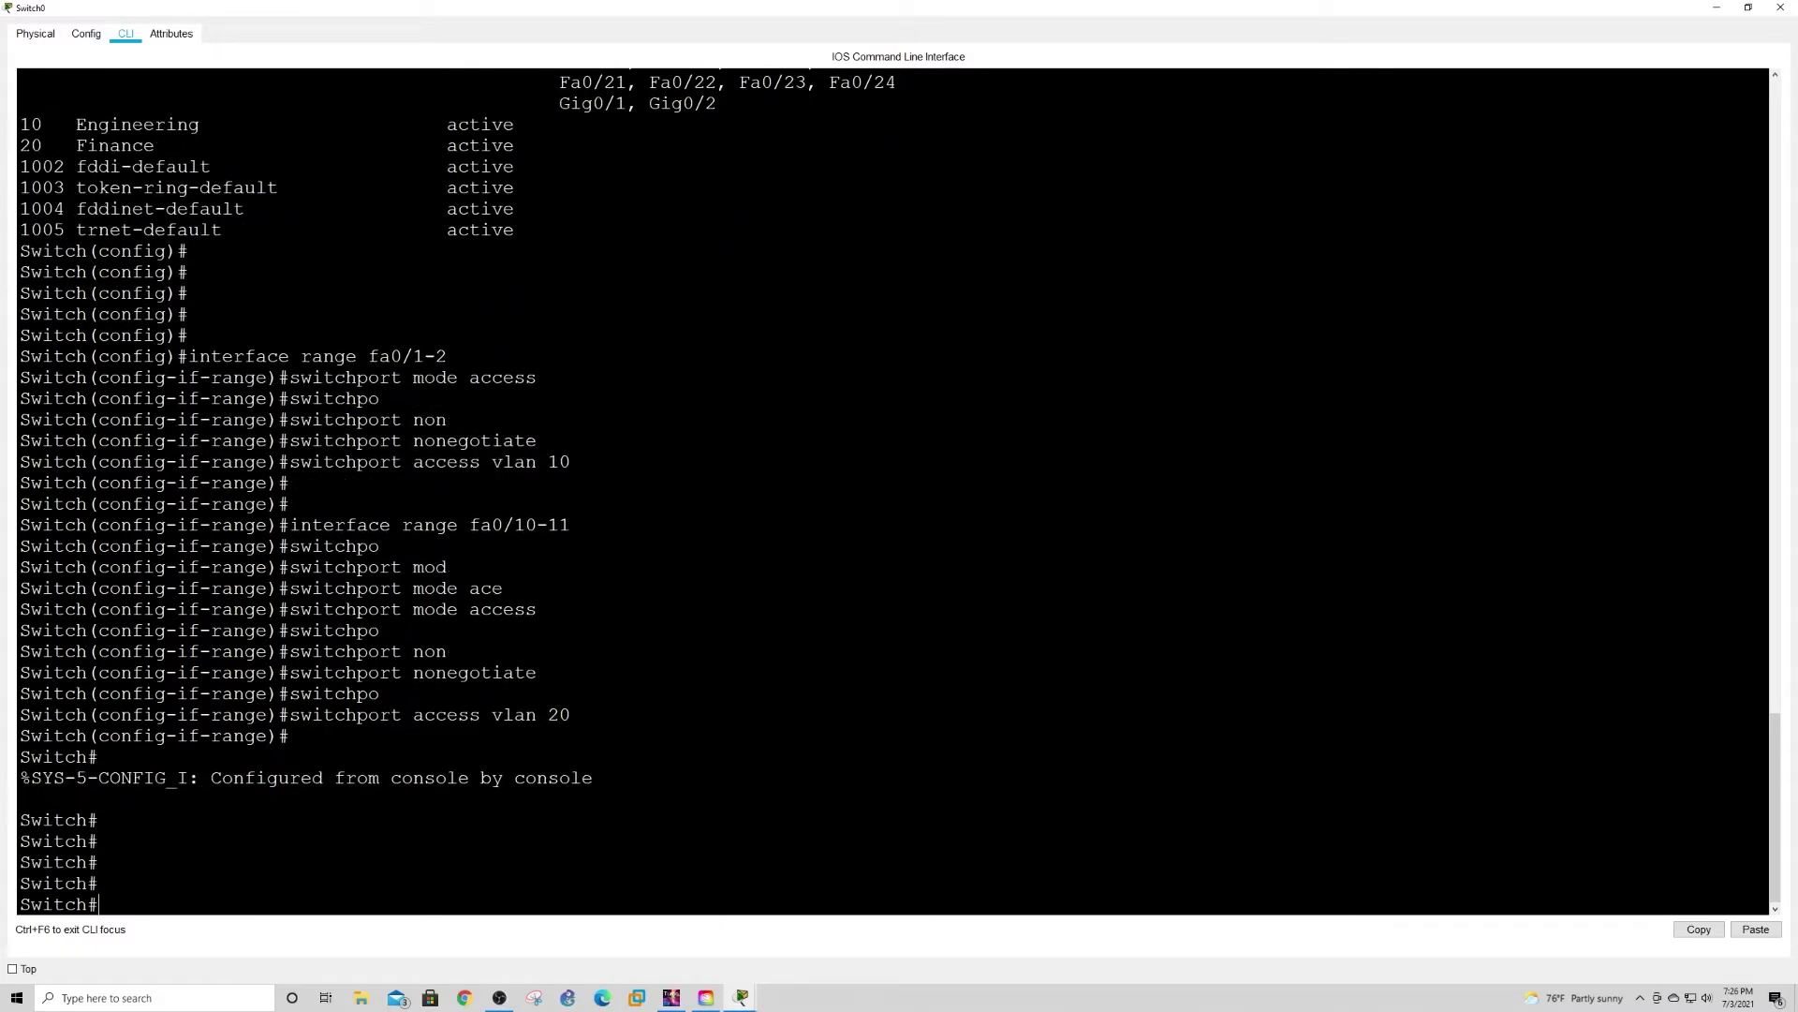
Step: Save the switch configuration with wr, and also copy running-config to startup-config with the default destination filename
type("wr")
key("Return")
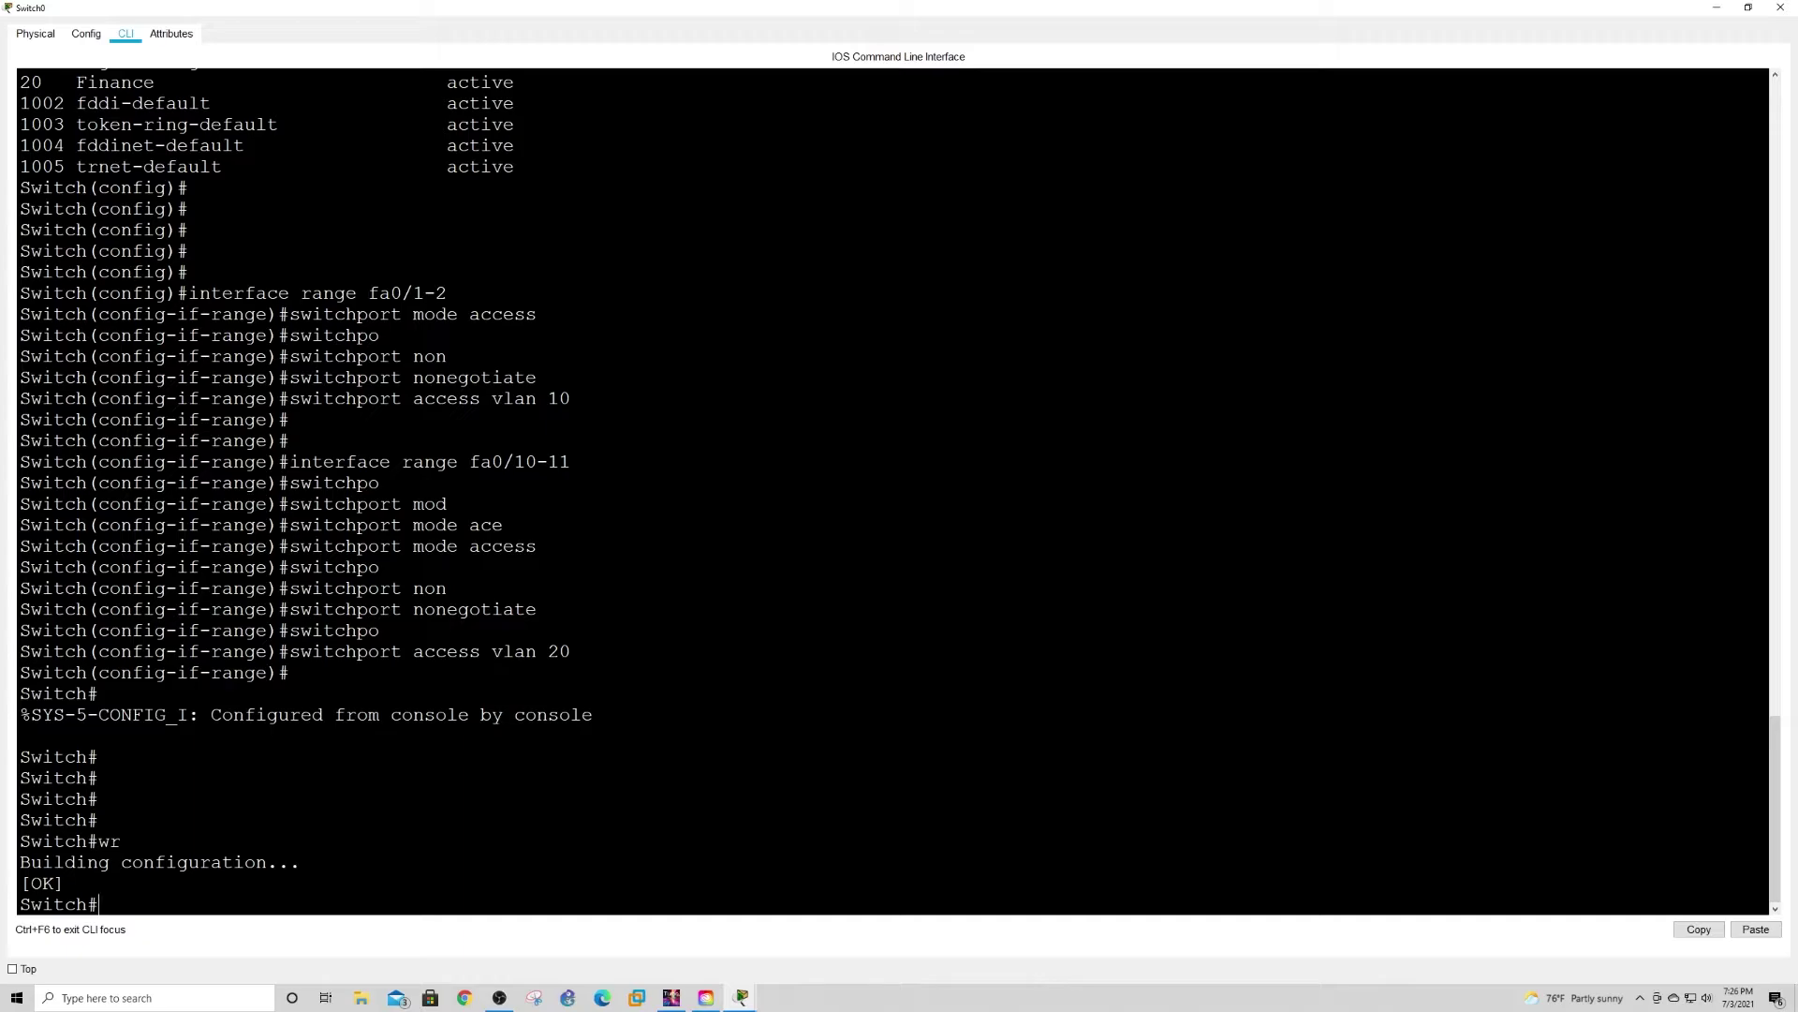
type("copy run")
key("Tab")
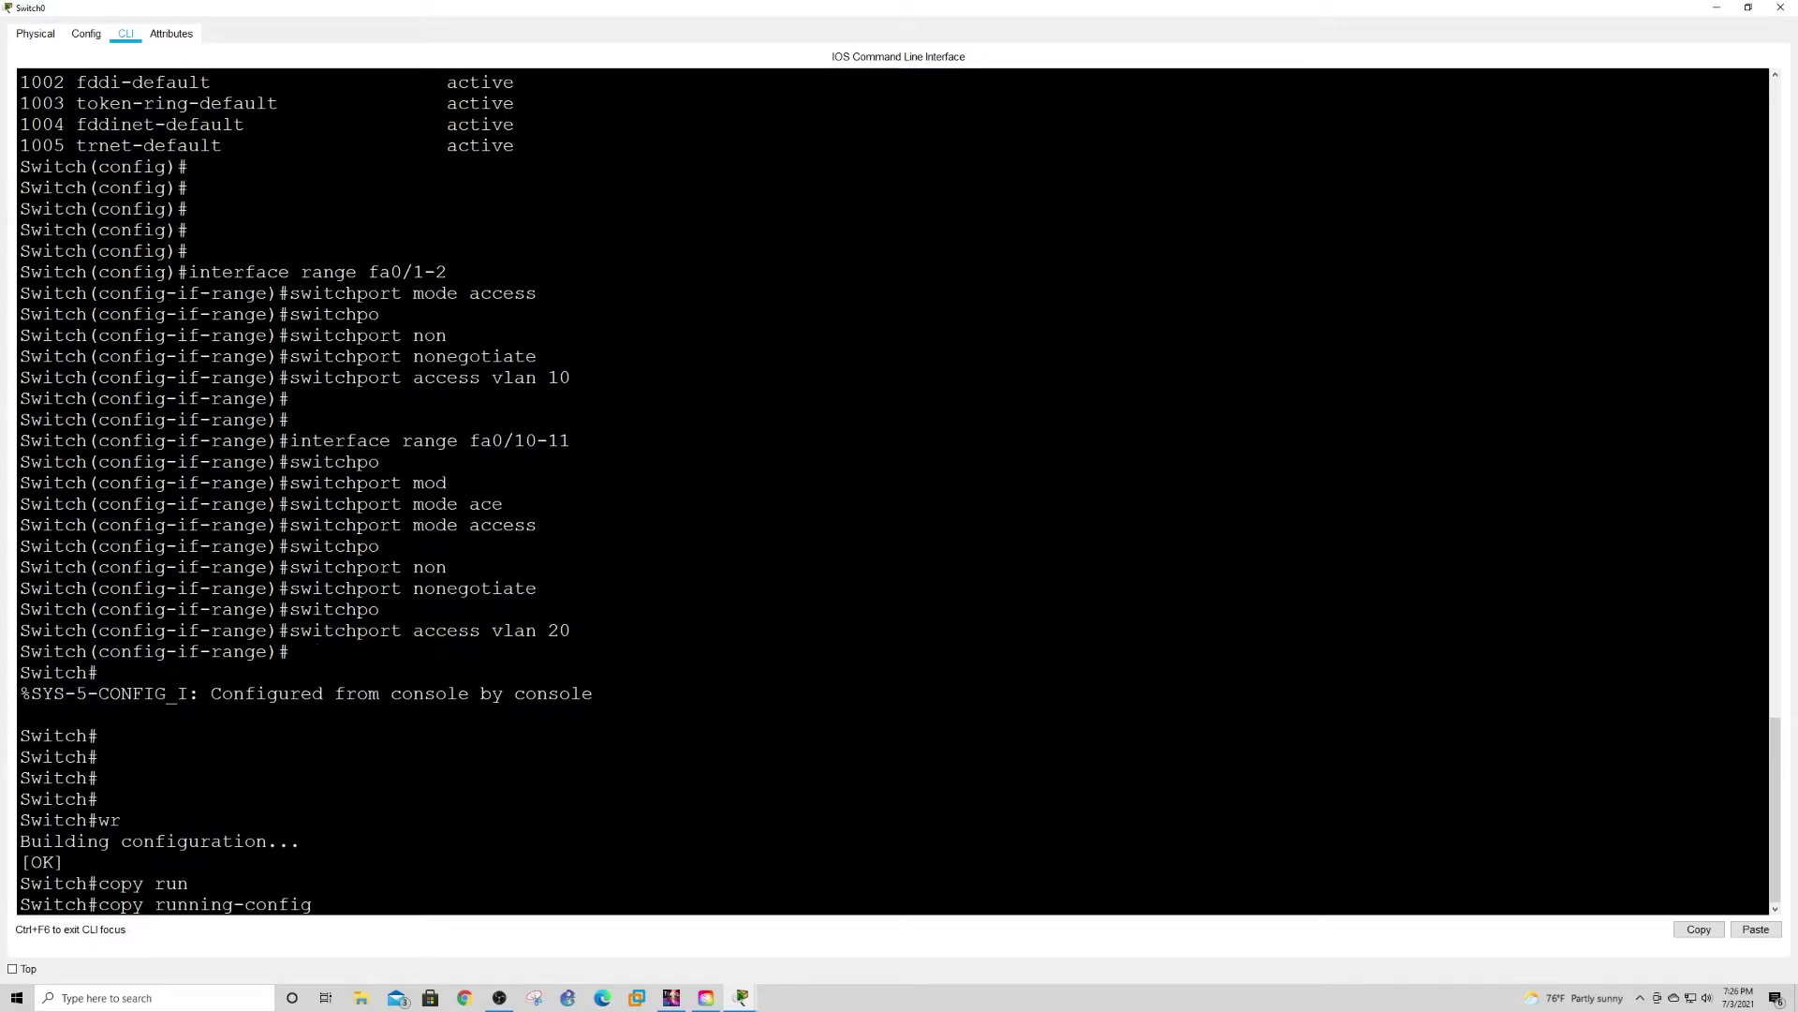
type("start")
key("Tab")
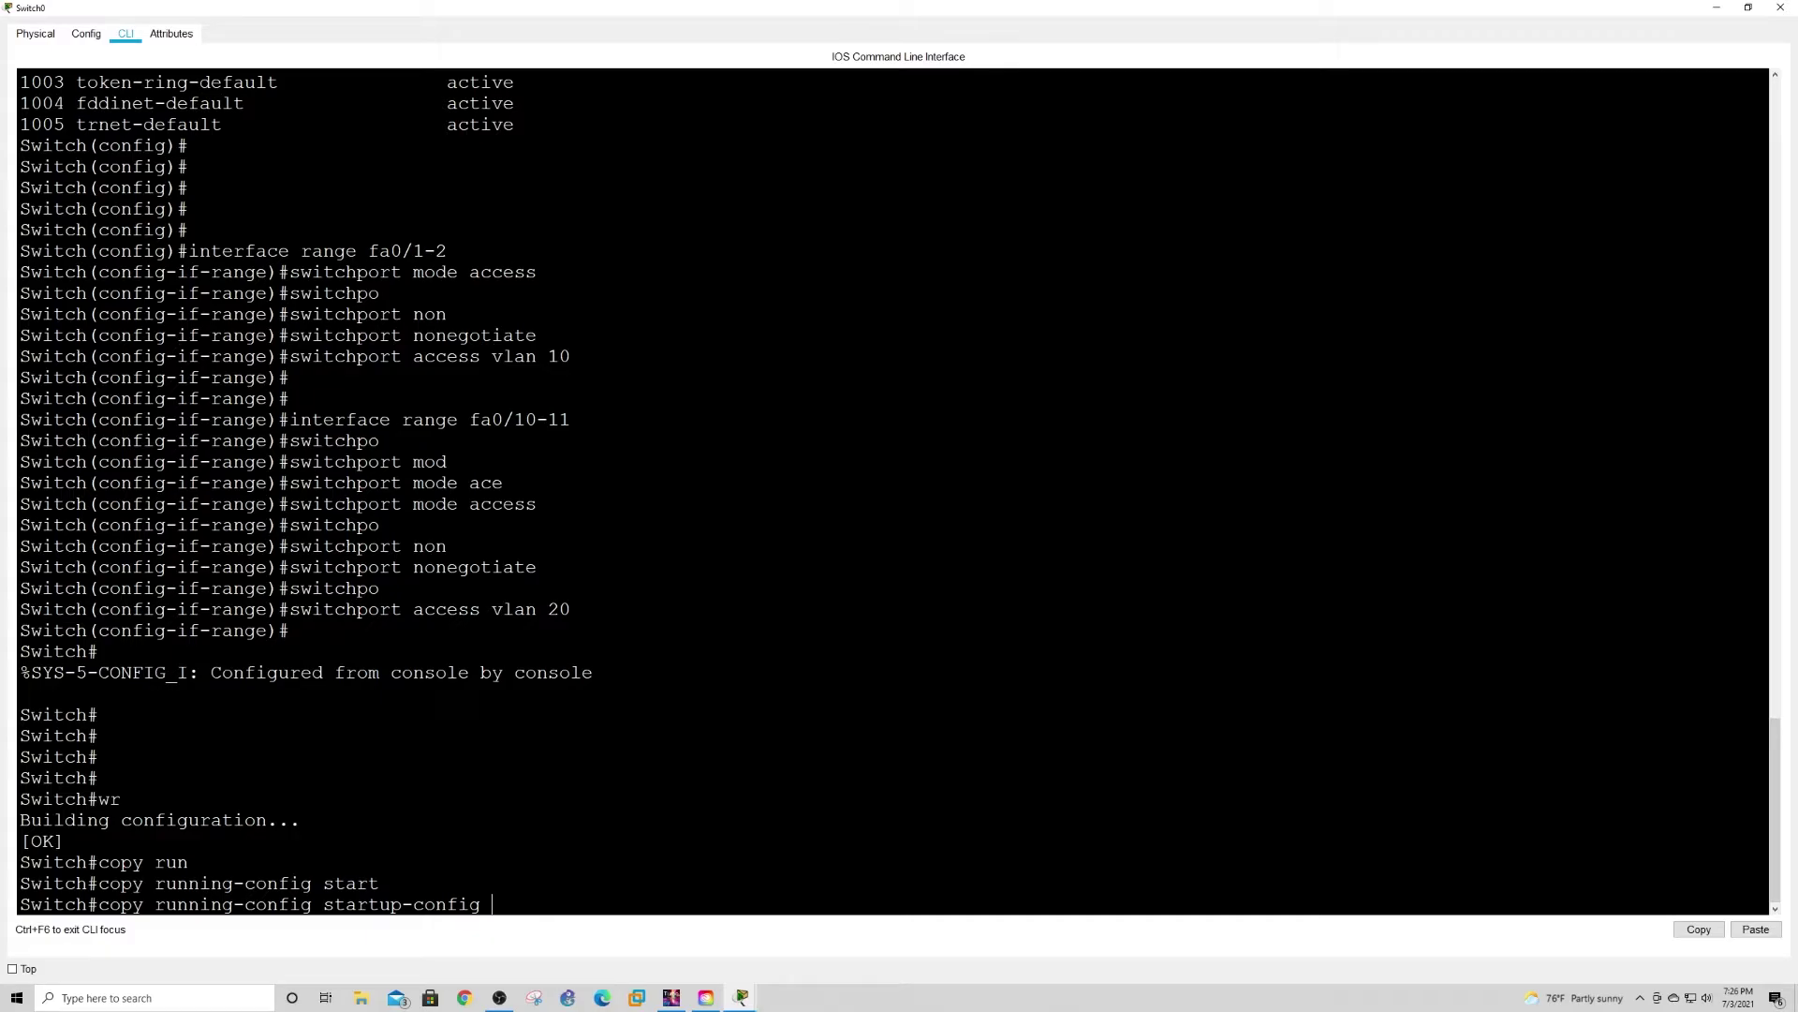
key("Return")
key("Return")
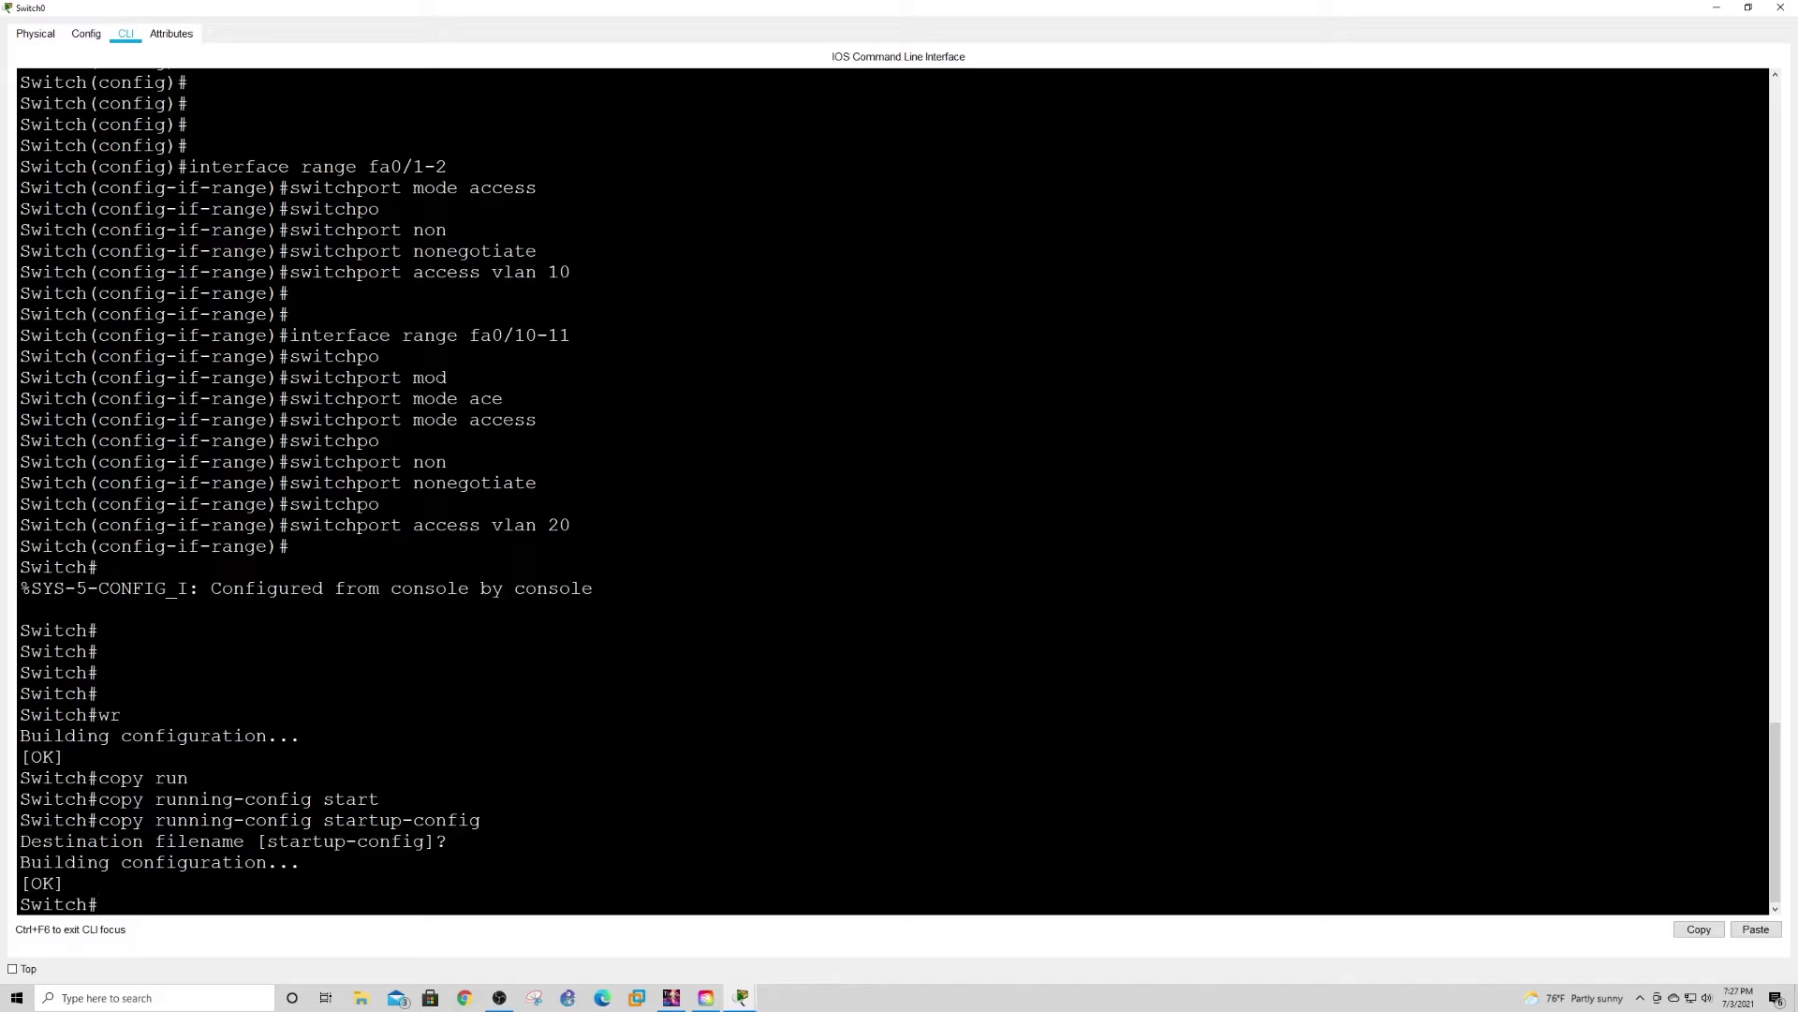
left_click_drag(98, 819, 481, 820)
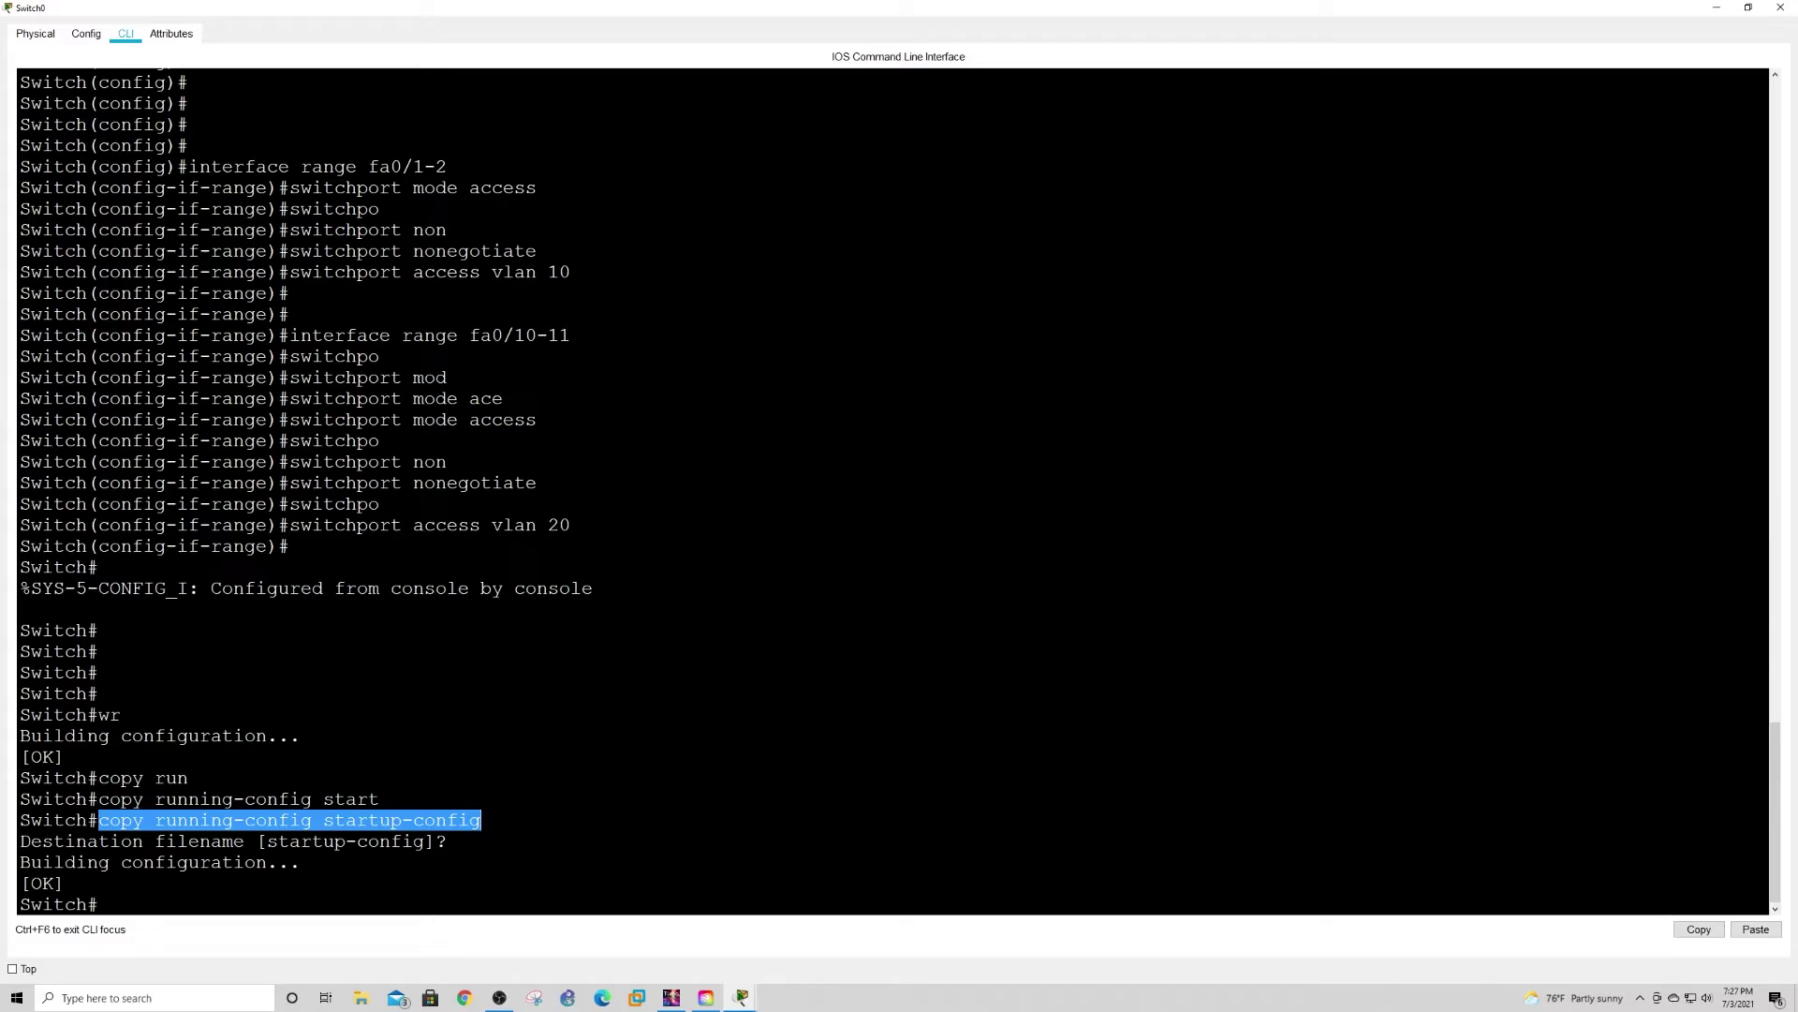
Step: Run show vlan brief, check the ports assigned to VLANs 10 and 20, and return to the network topology
key("Return")
key("Return")
key("Return")
key("Return")
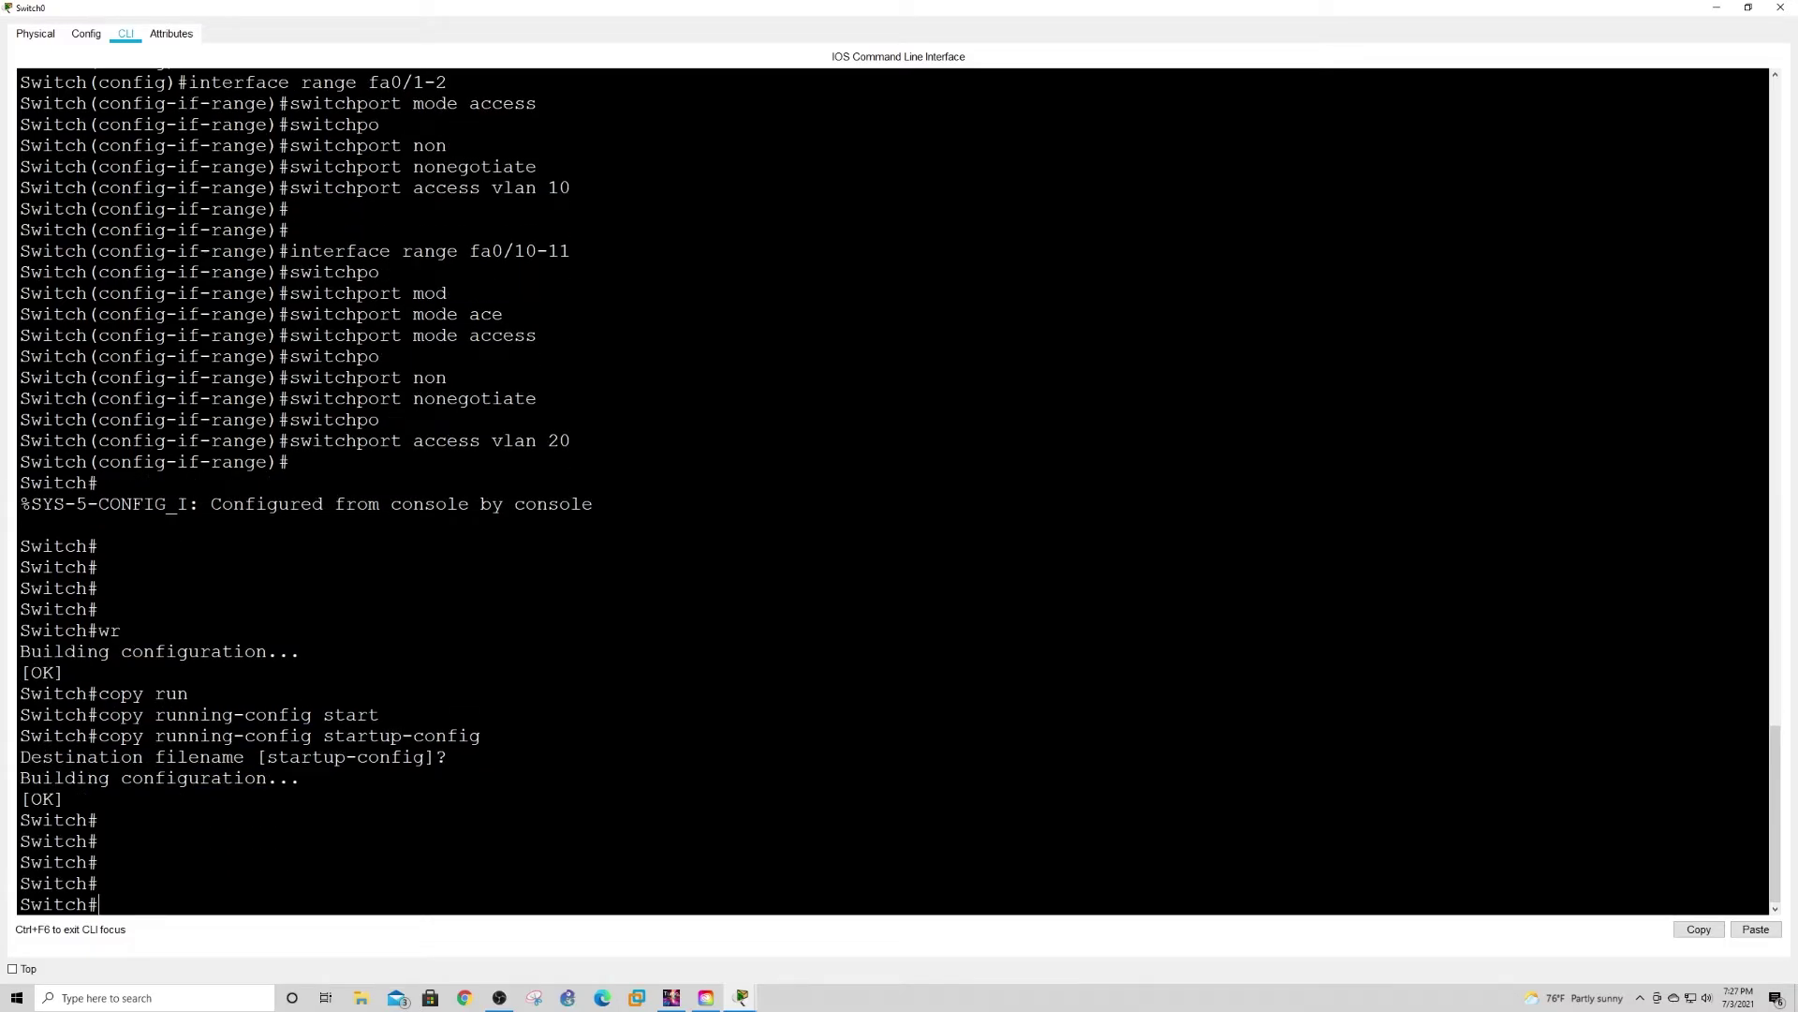
type("show vlan br")
key("Tab")
key("Return")
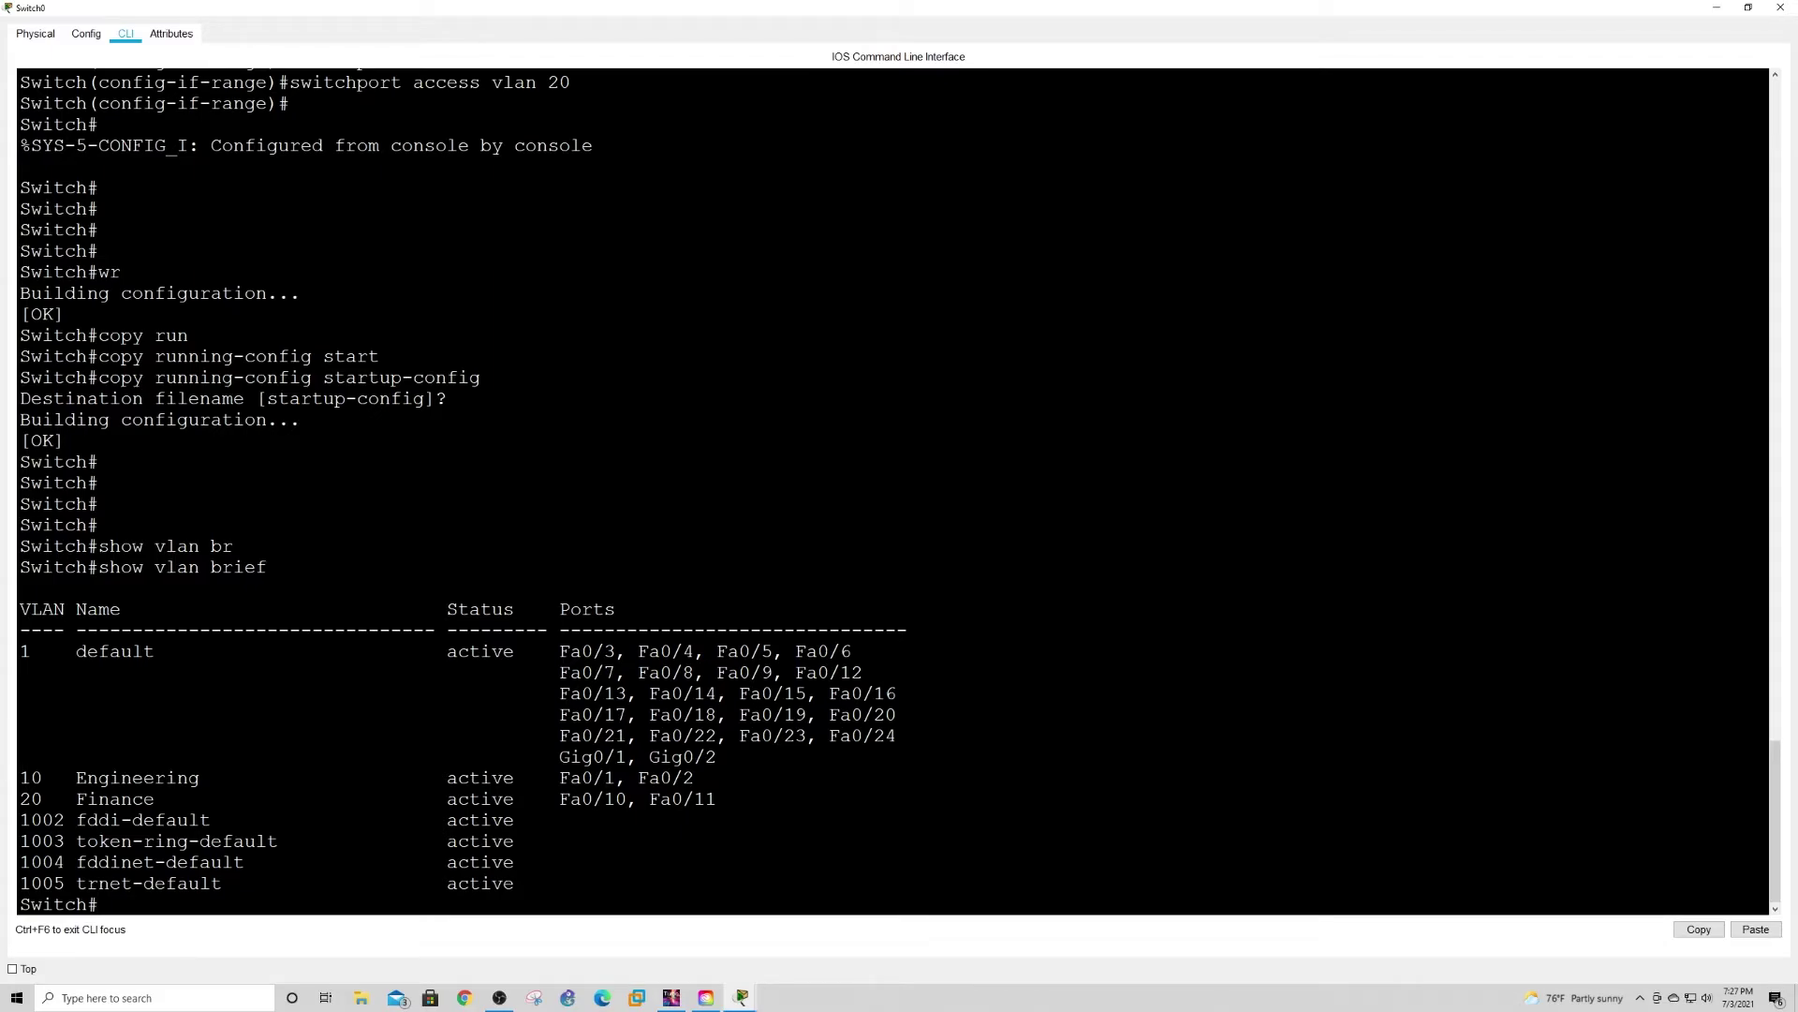
left_click_drag(694, 778, 273, 779)
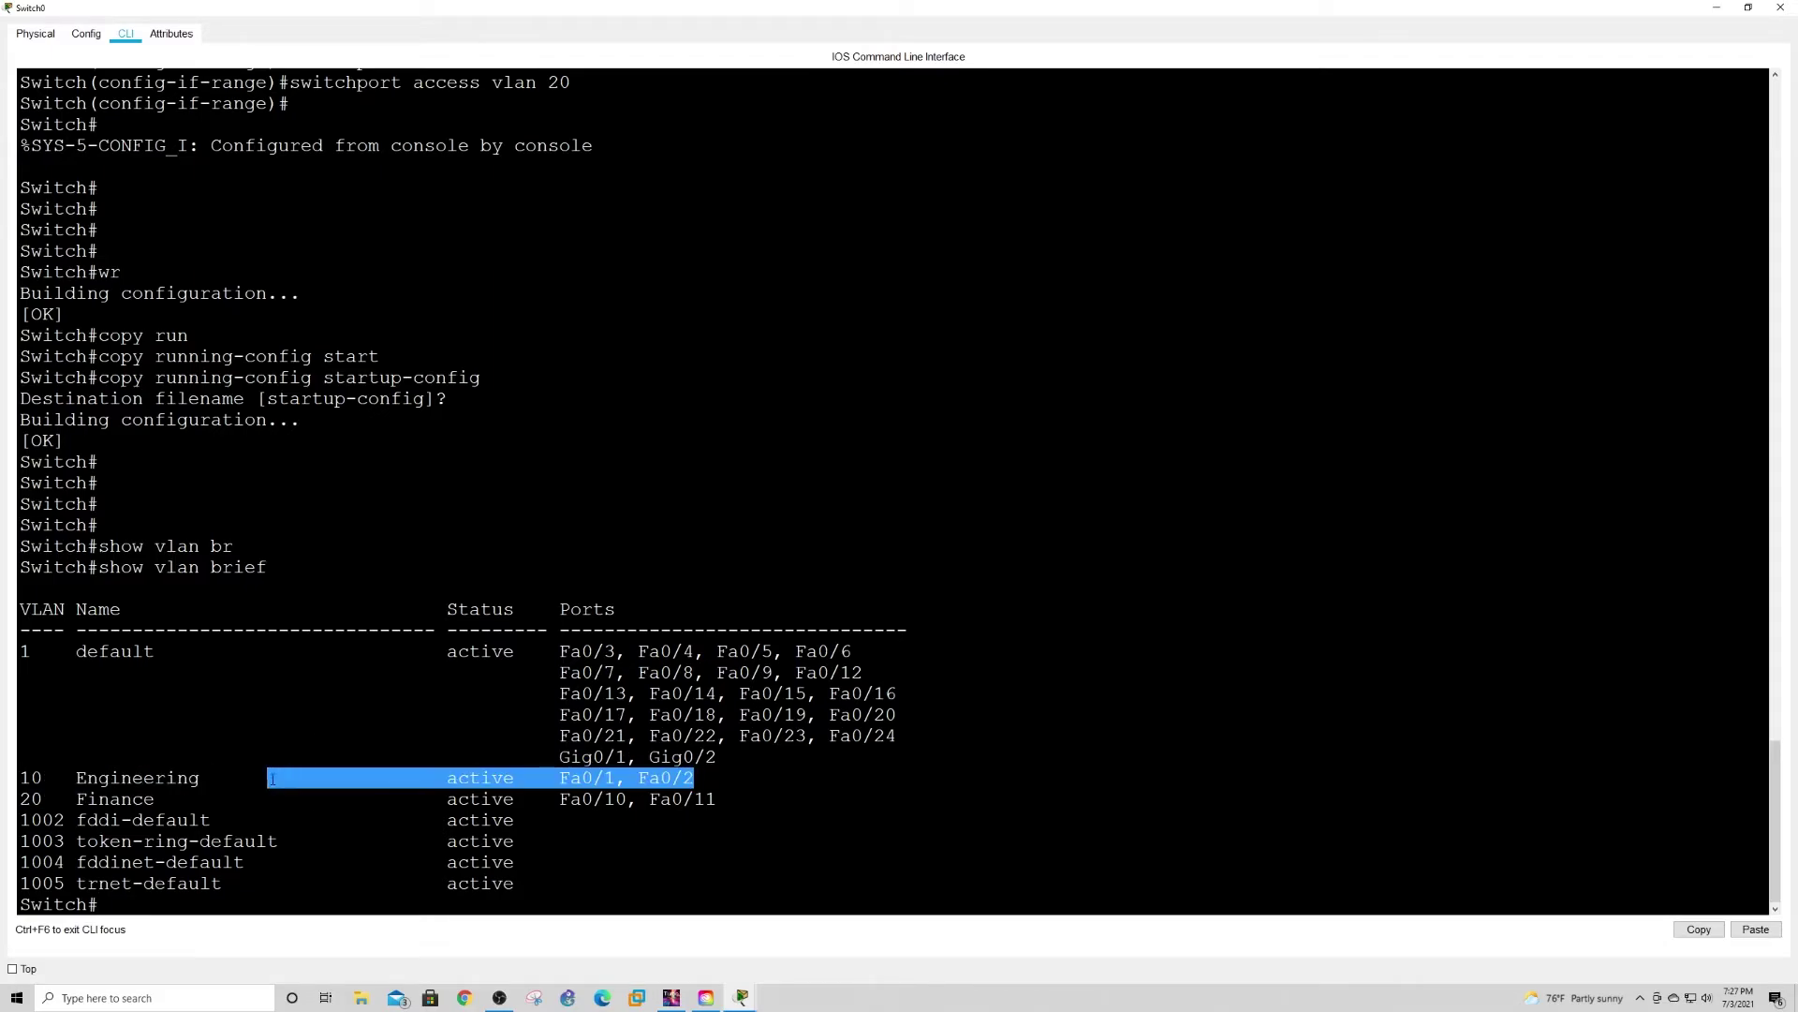
left_click_drag(716, 799, 19, 798)
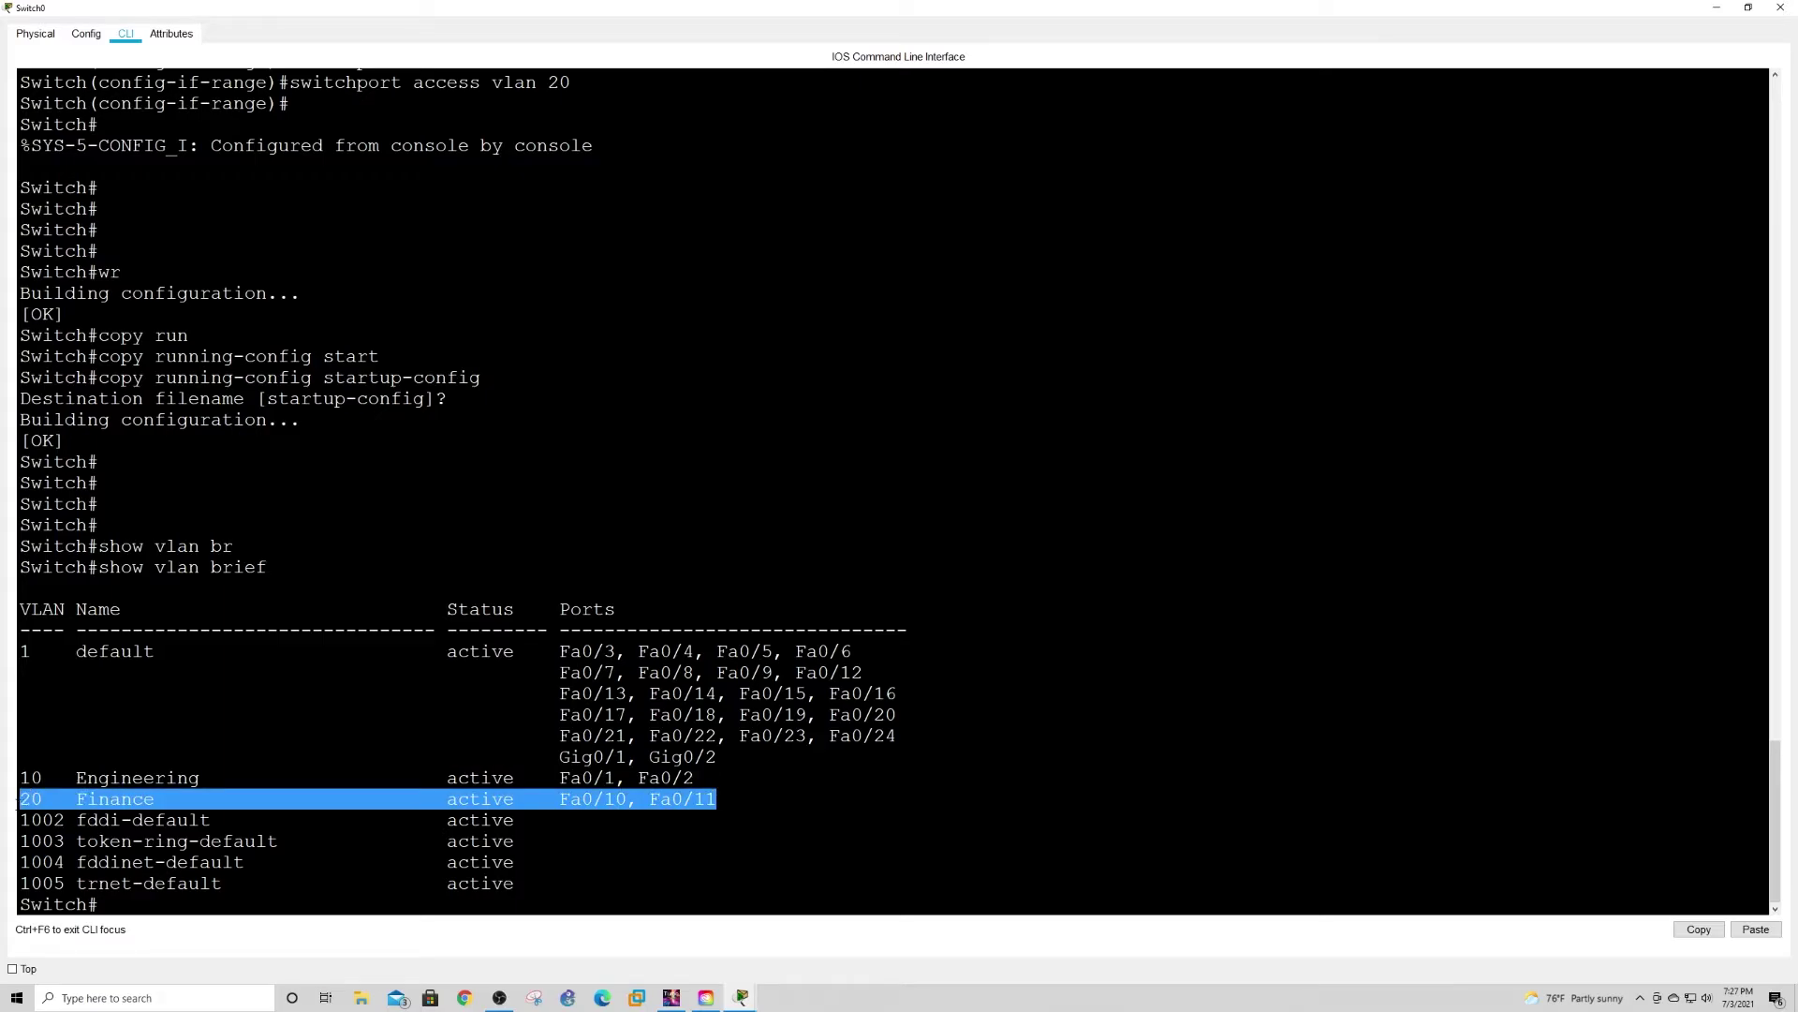
left_click(1717, 7)
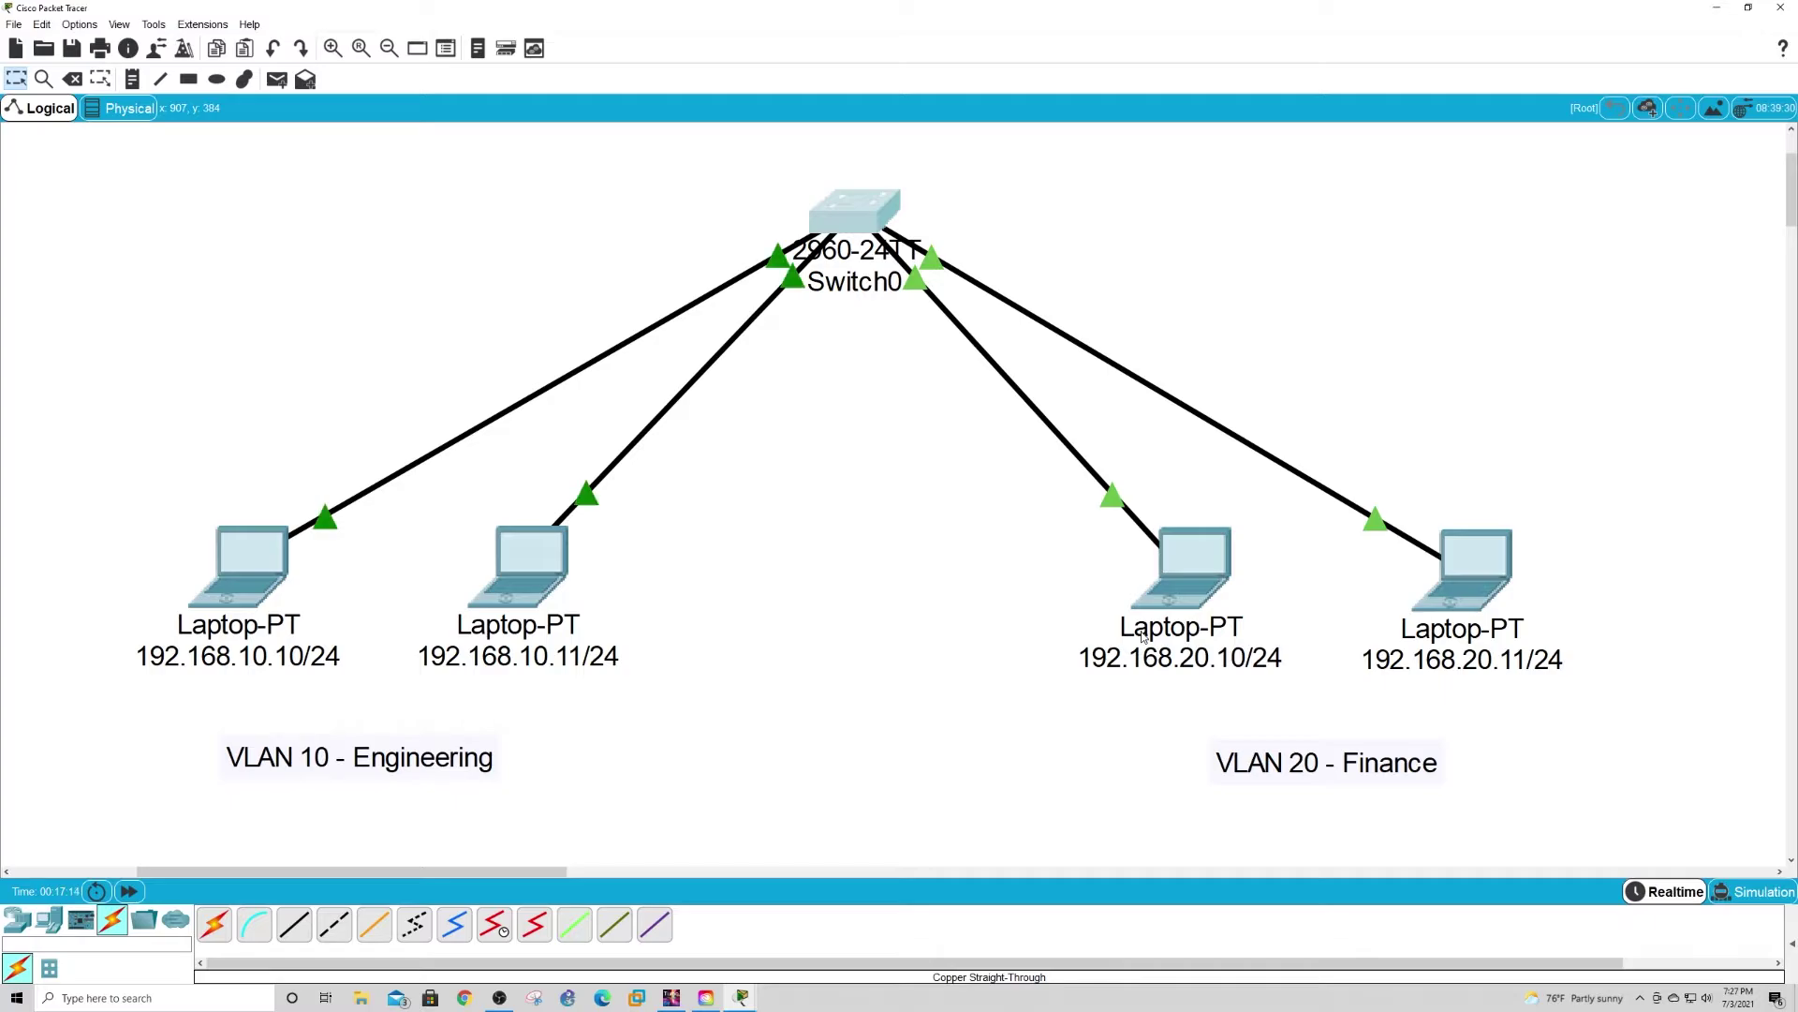
Step: Open the command prompt of the VLAN 10 laptop 192.168.10.10, closing its IP configuration
mouse_move(1143, 636)
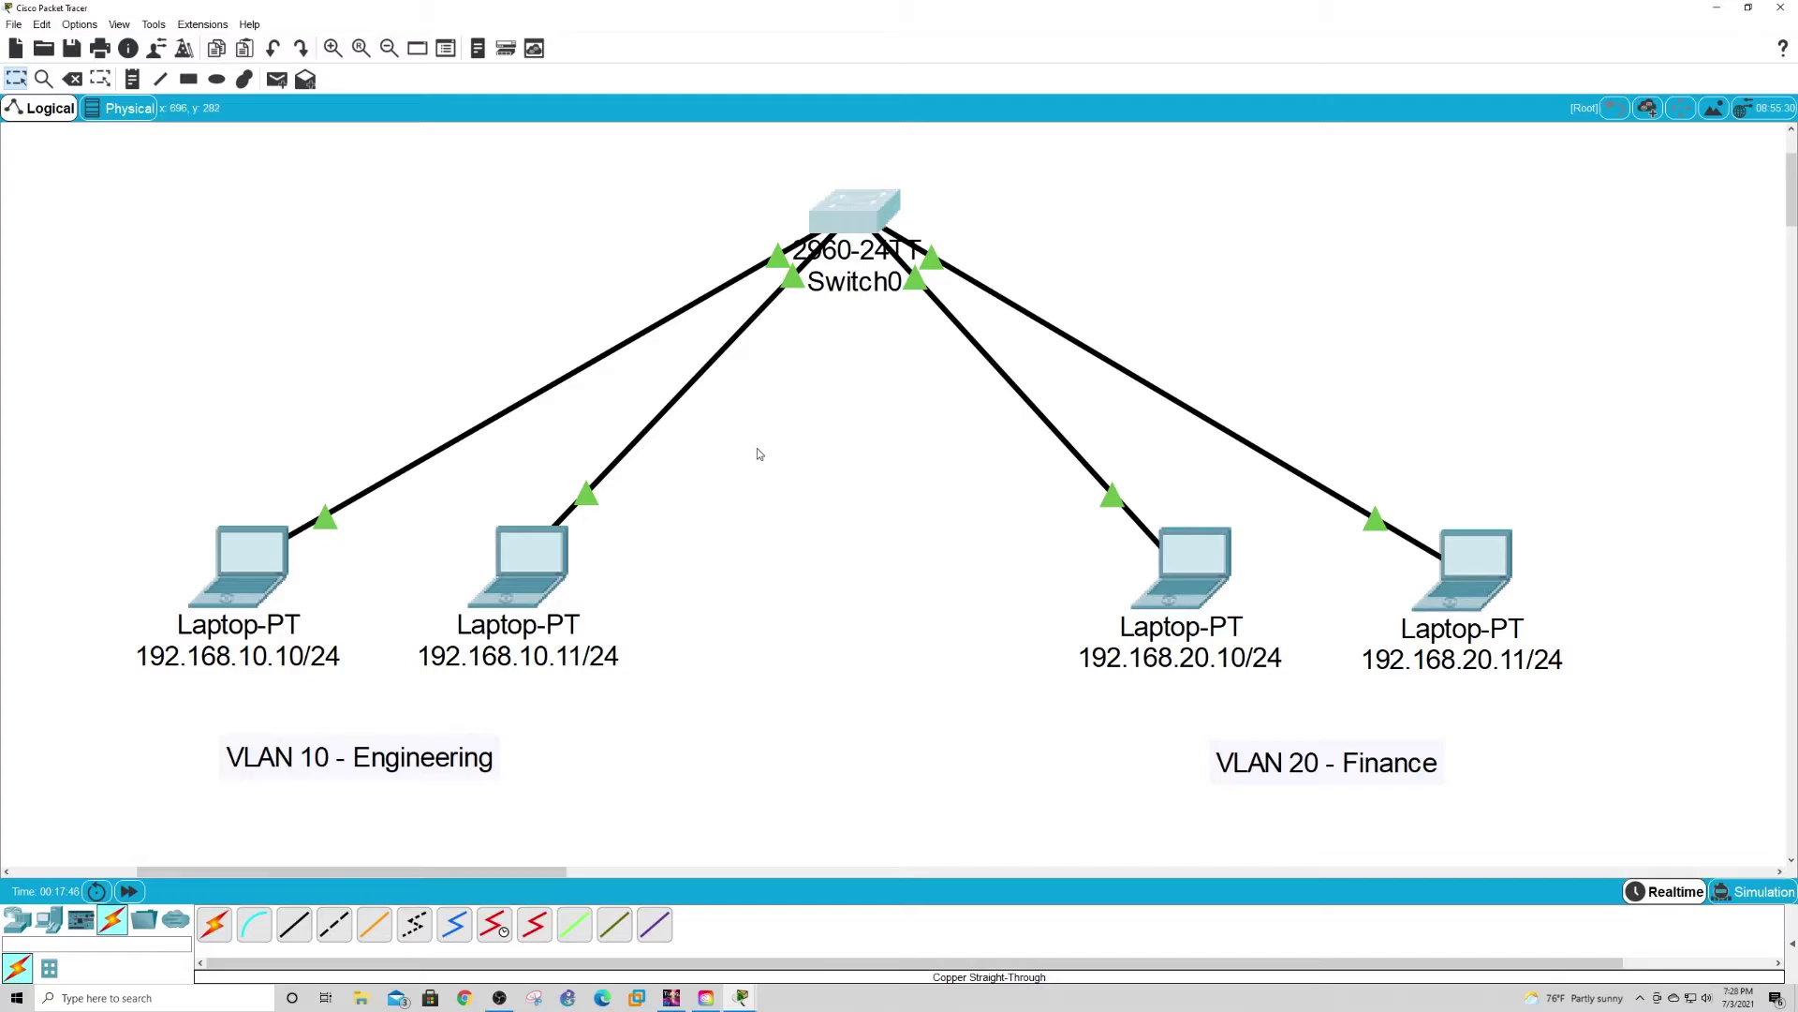
left_click(234, 611)
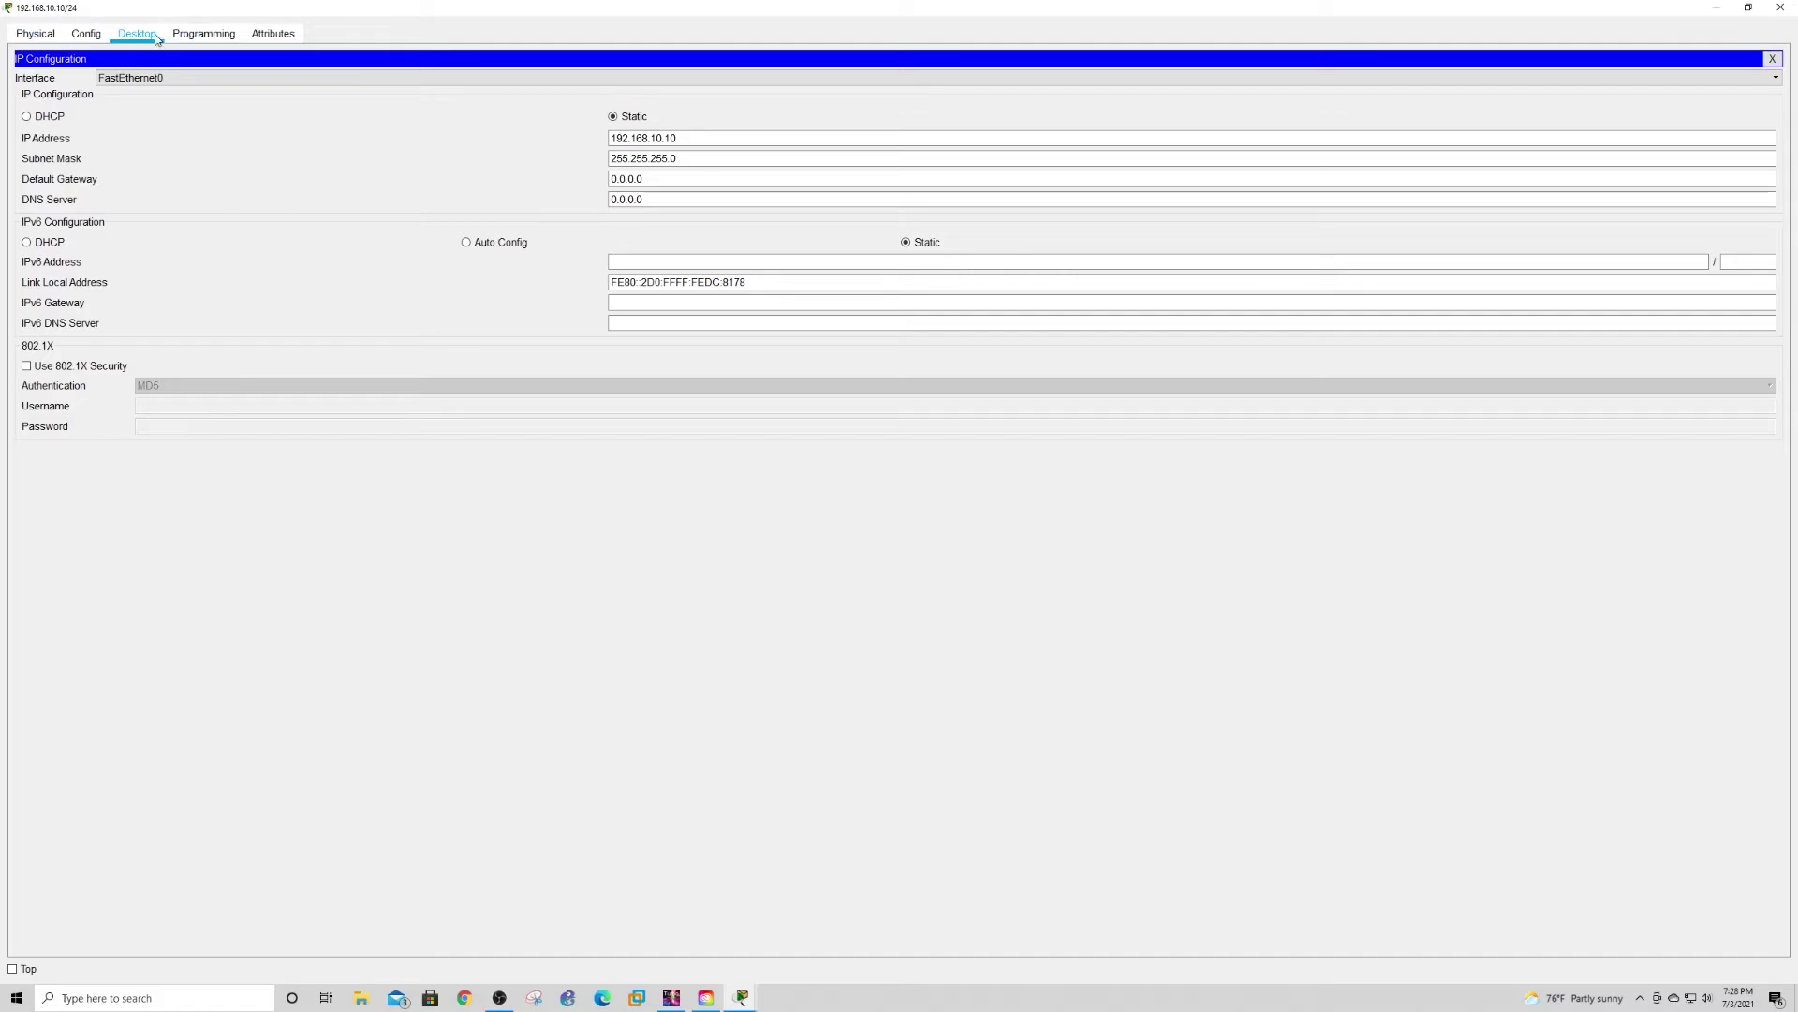
left_click(1772, 59)
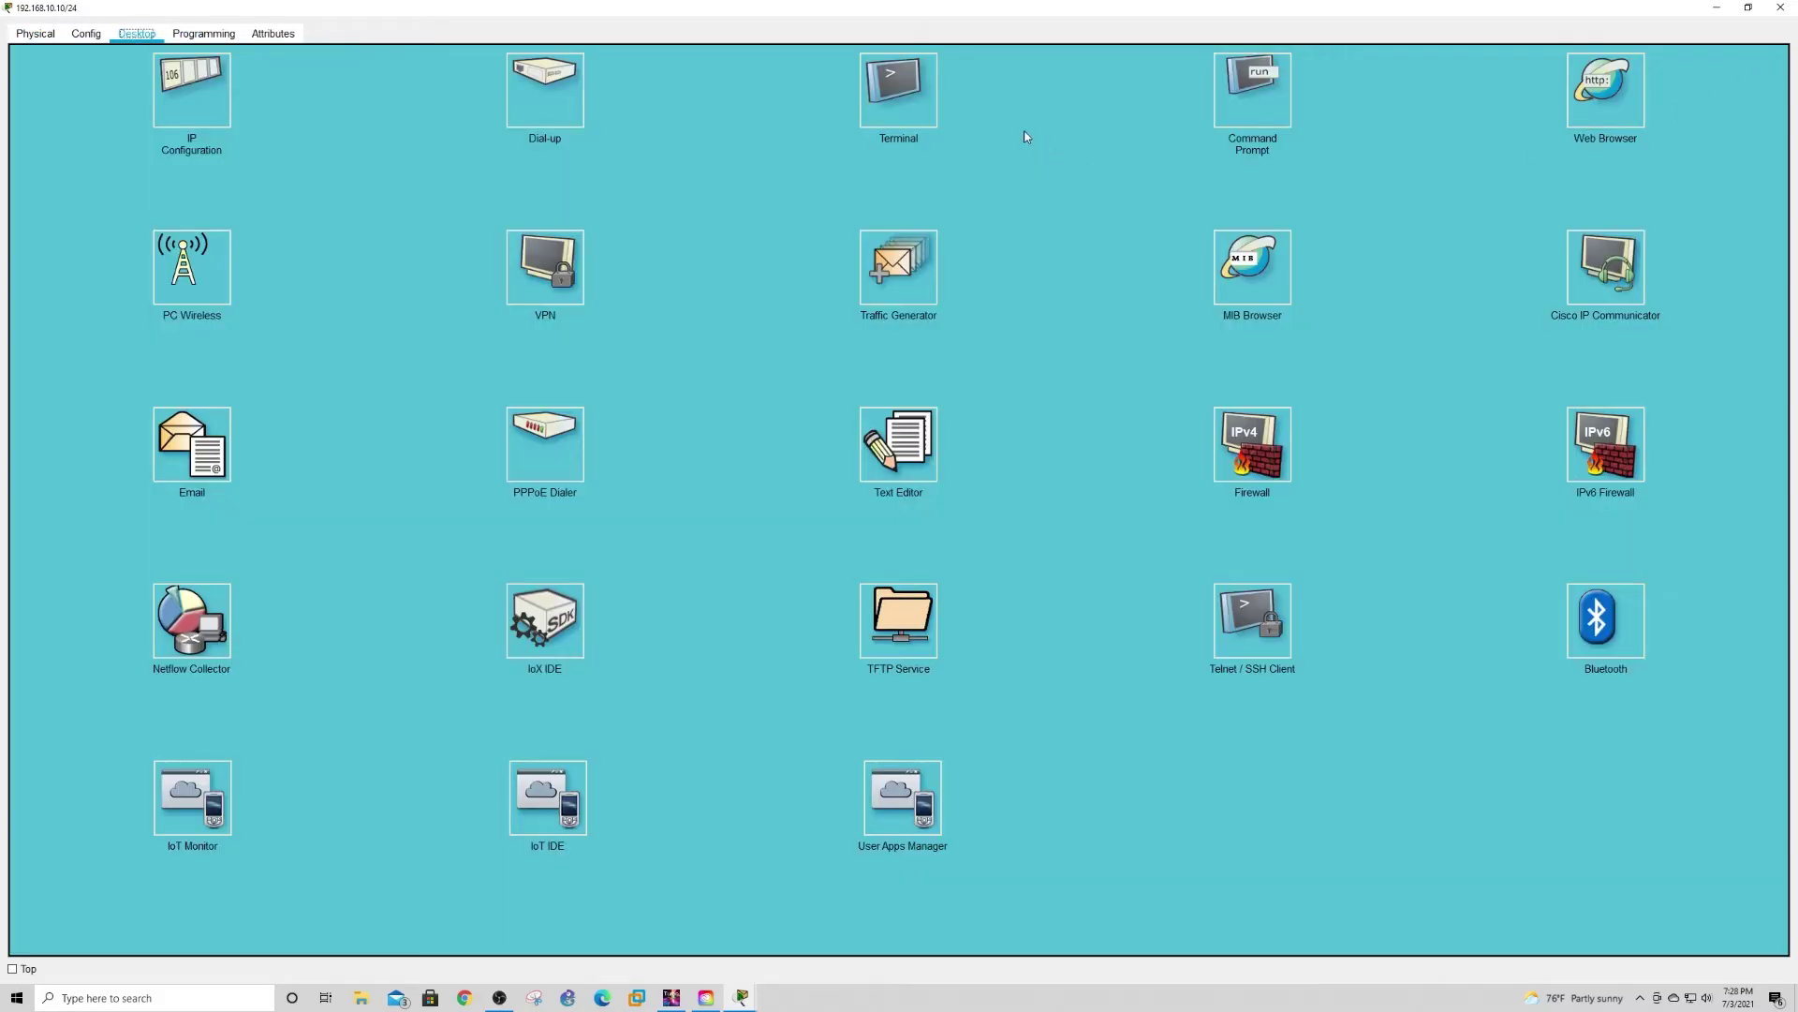
left_click(1230, 131)
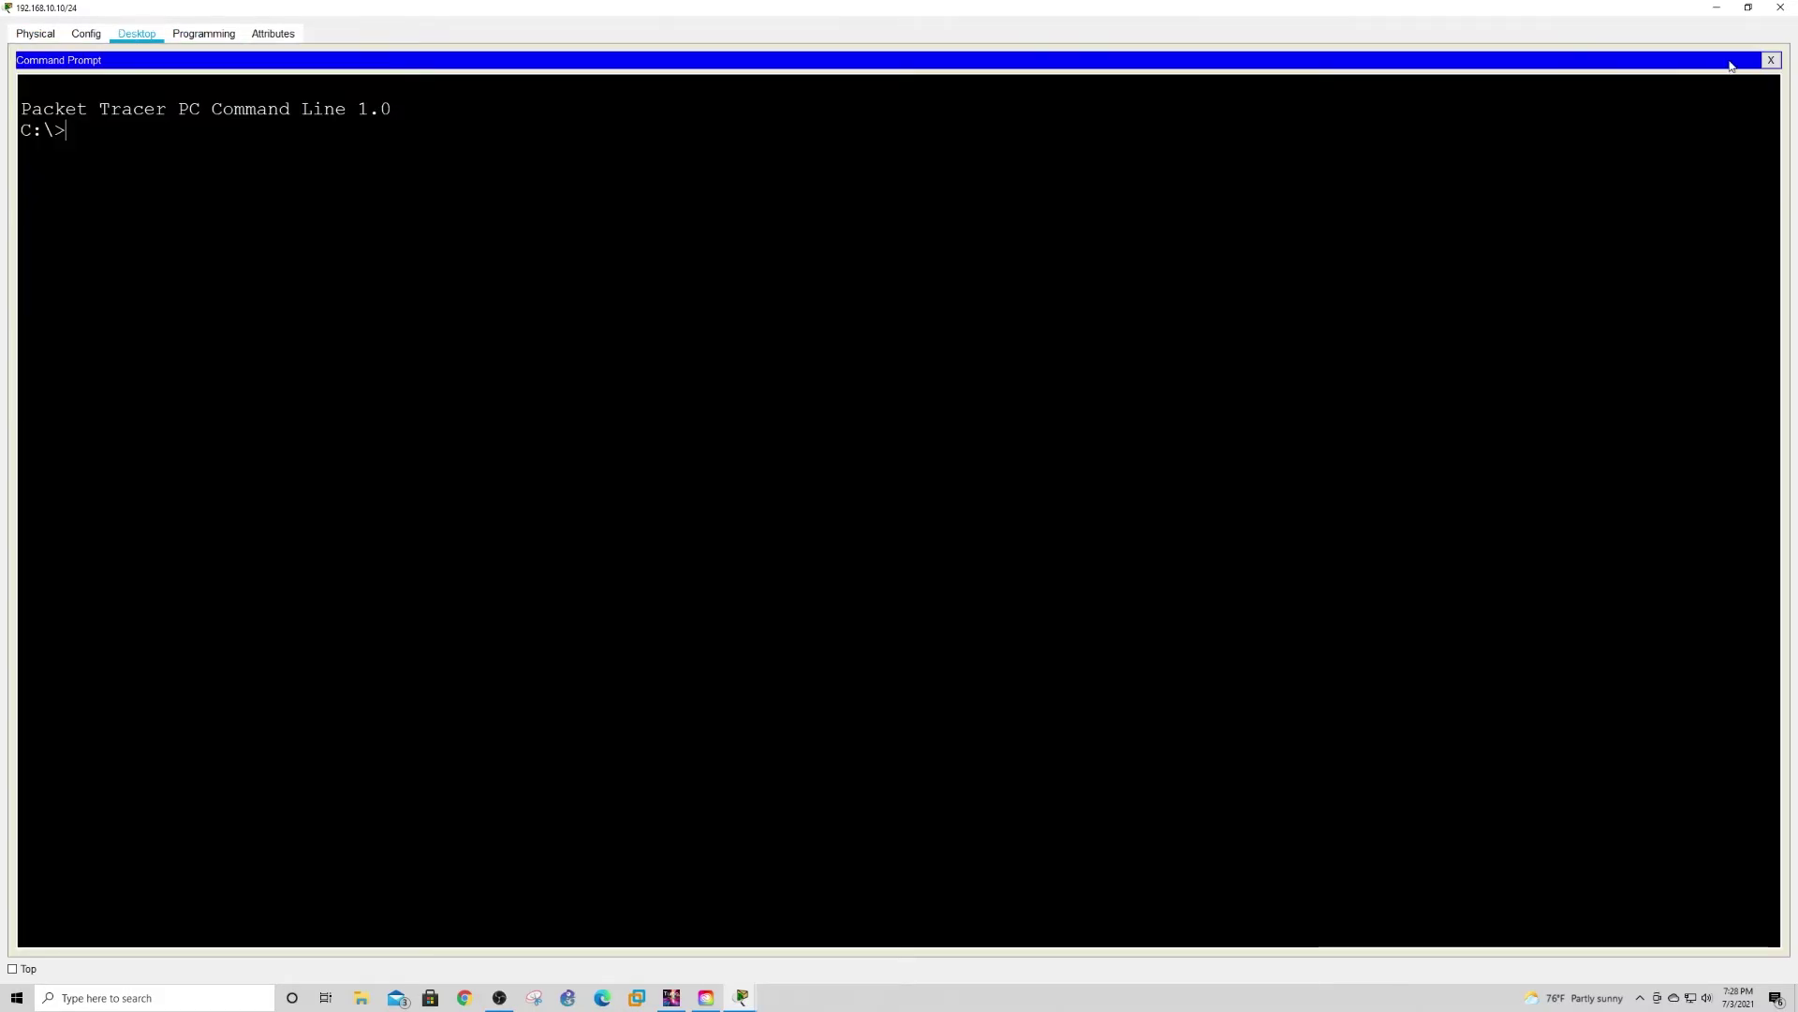
Step: Restore the laptop's window from full screen and resize it to full height beside the VLAN 10 laptops
left_click(1749, 9)
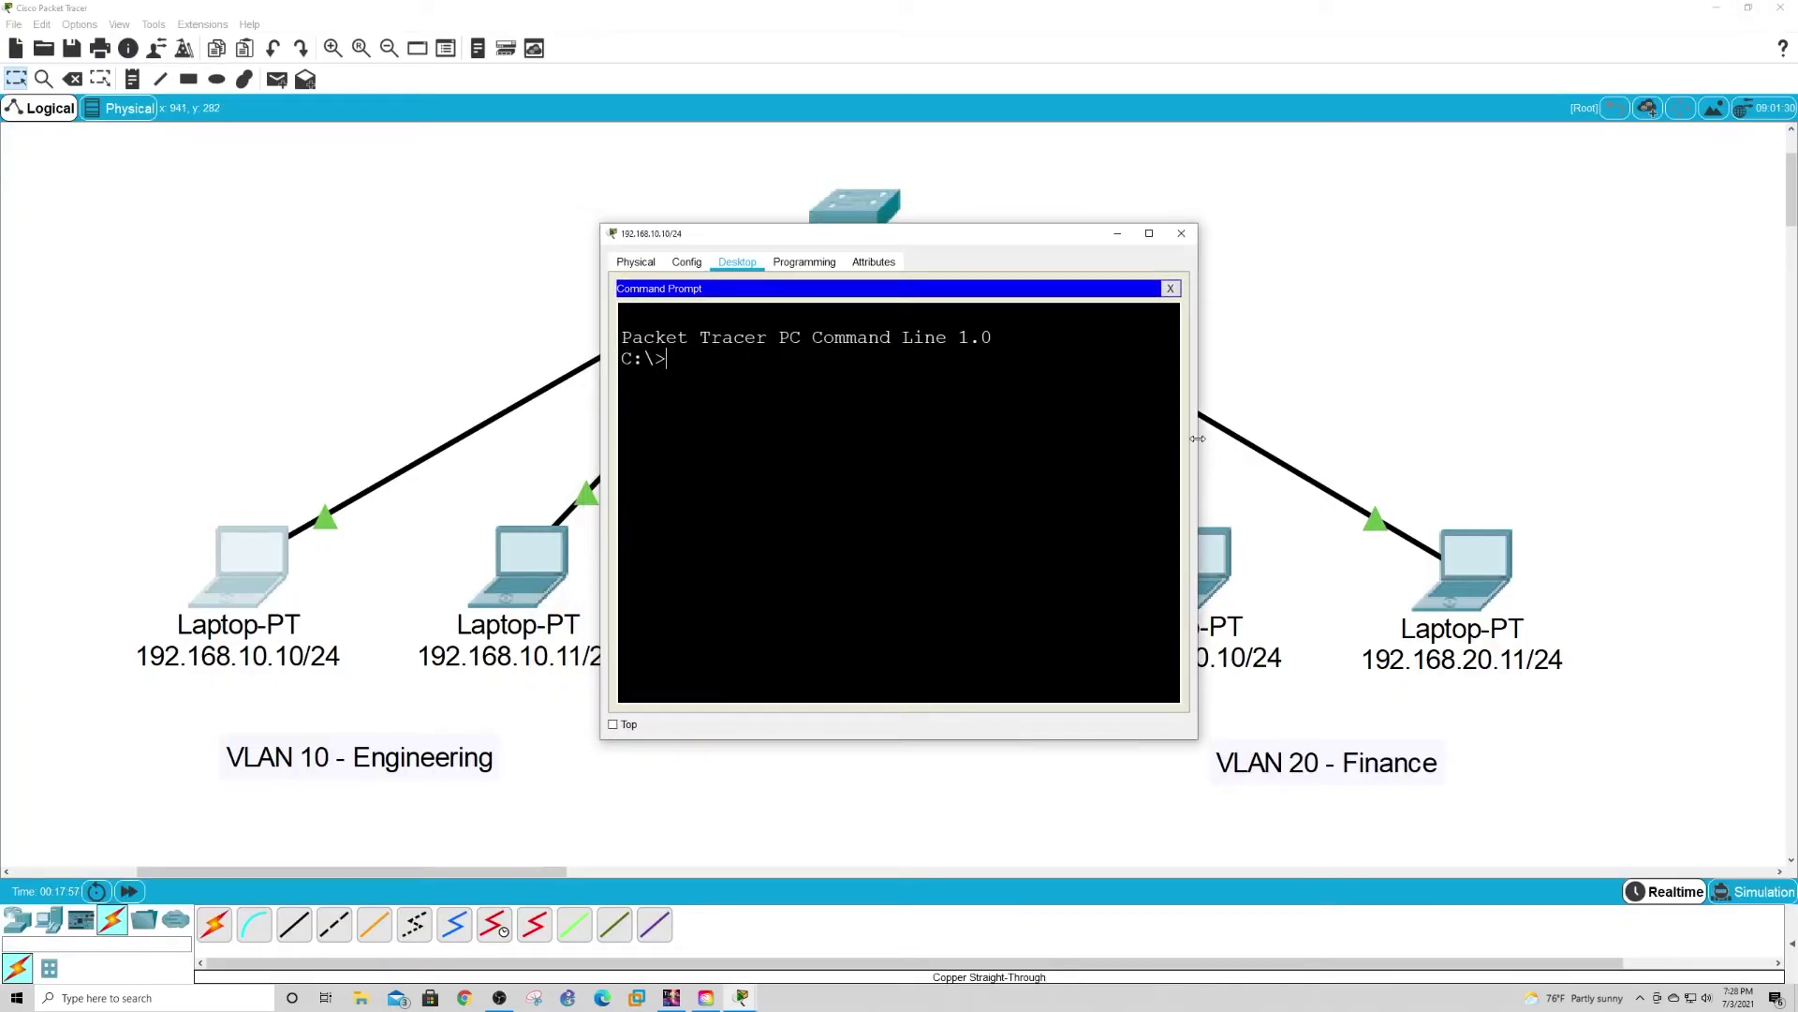
left_click_drag(1193, 440, 1794, 412)
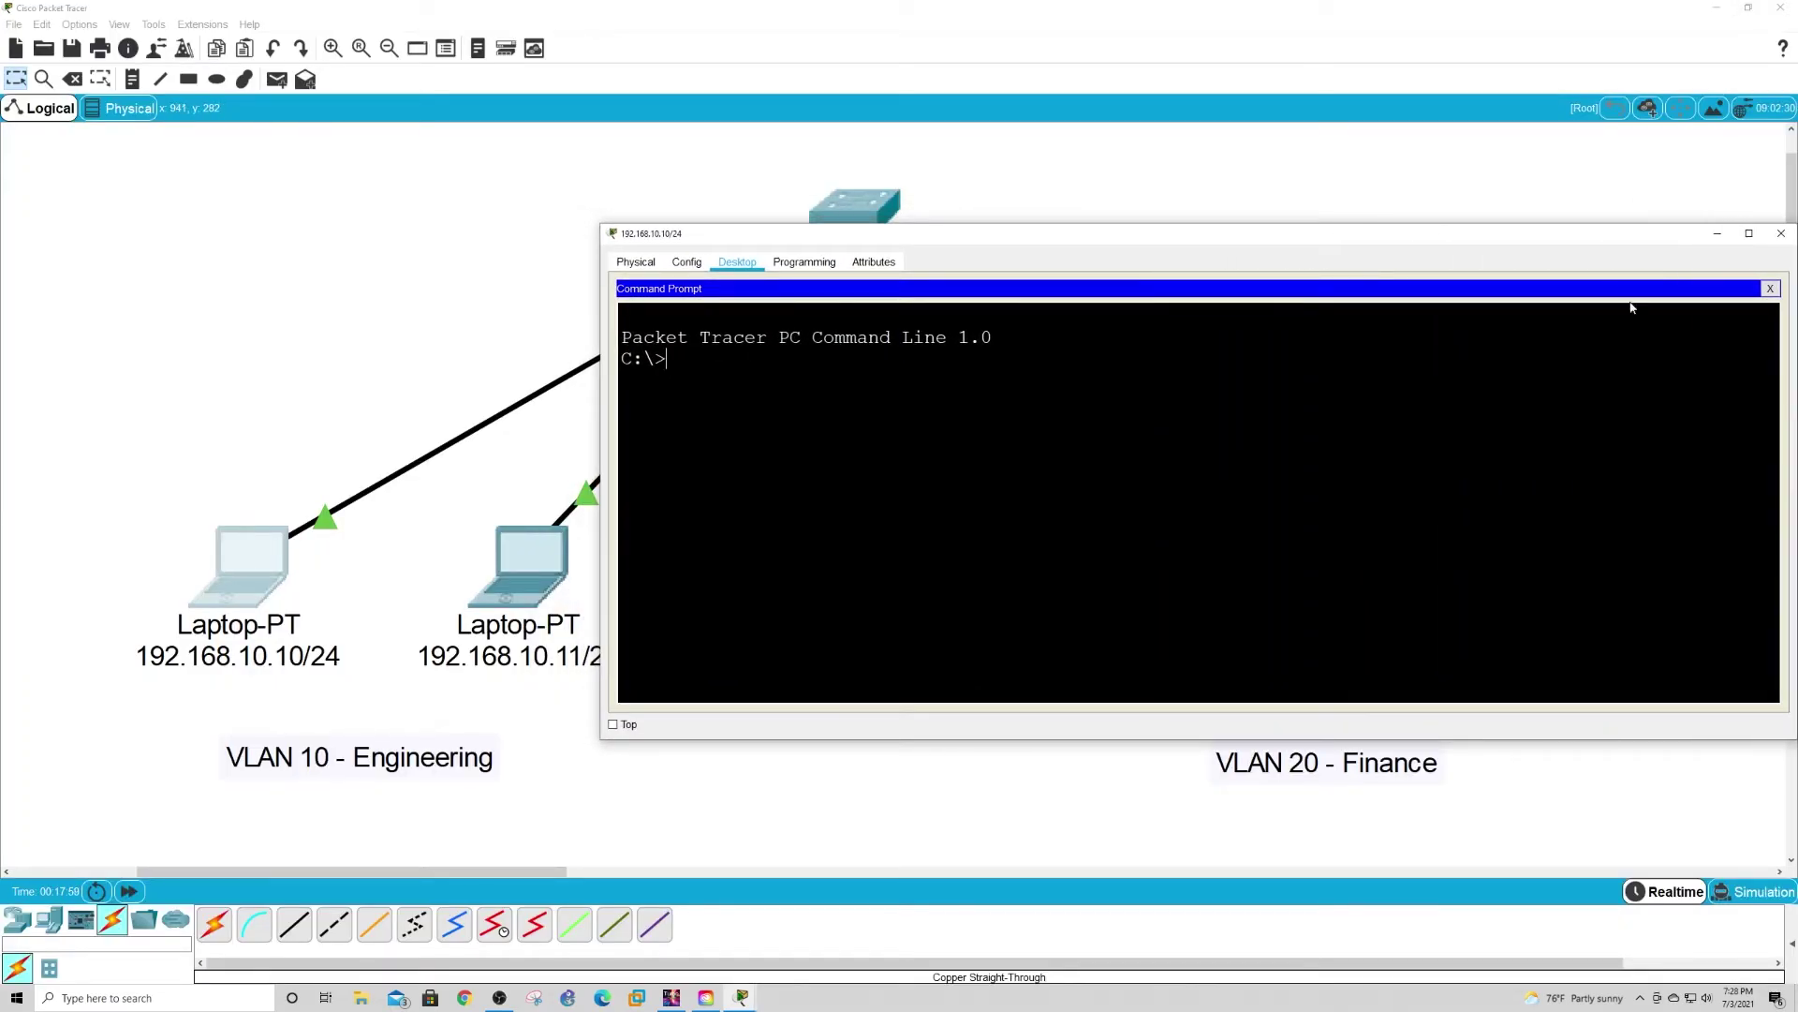
left_click_drag(1568, 225, 1497, 4)
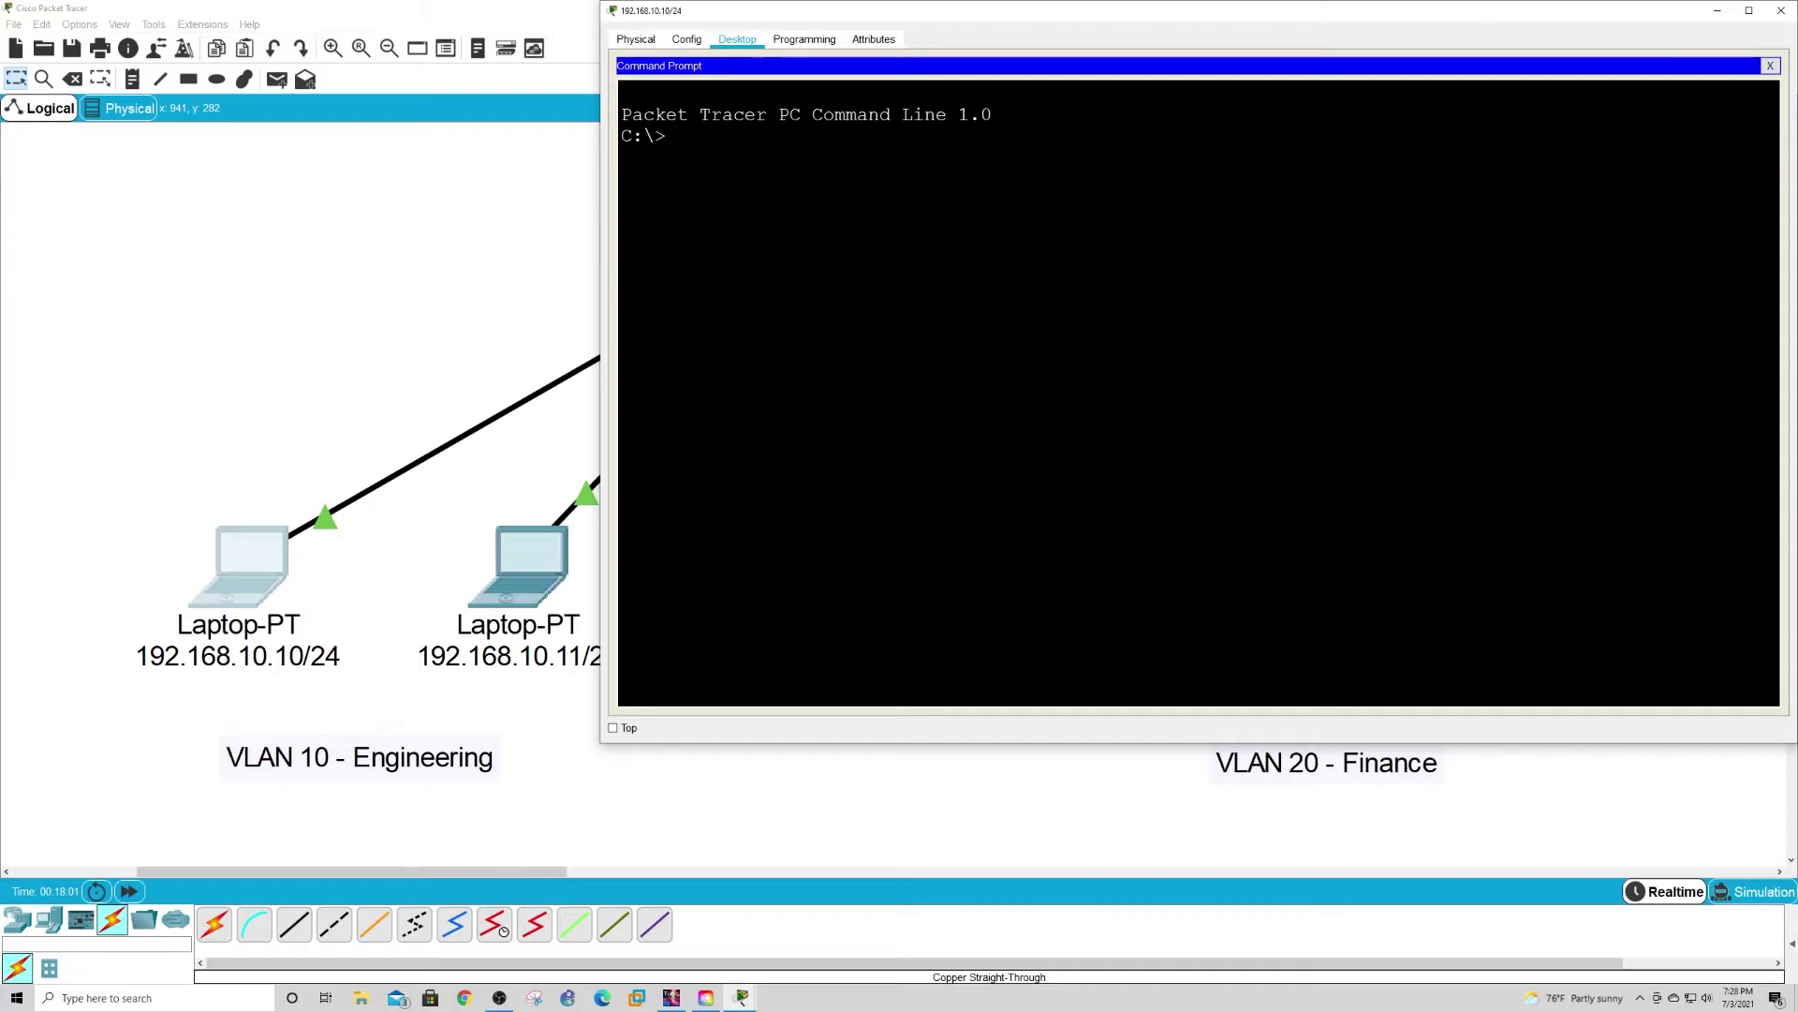
left_click_drag(1037, 743, 992, 980)
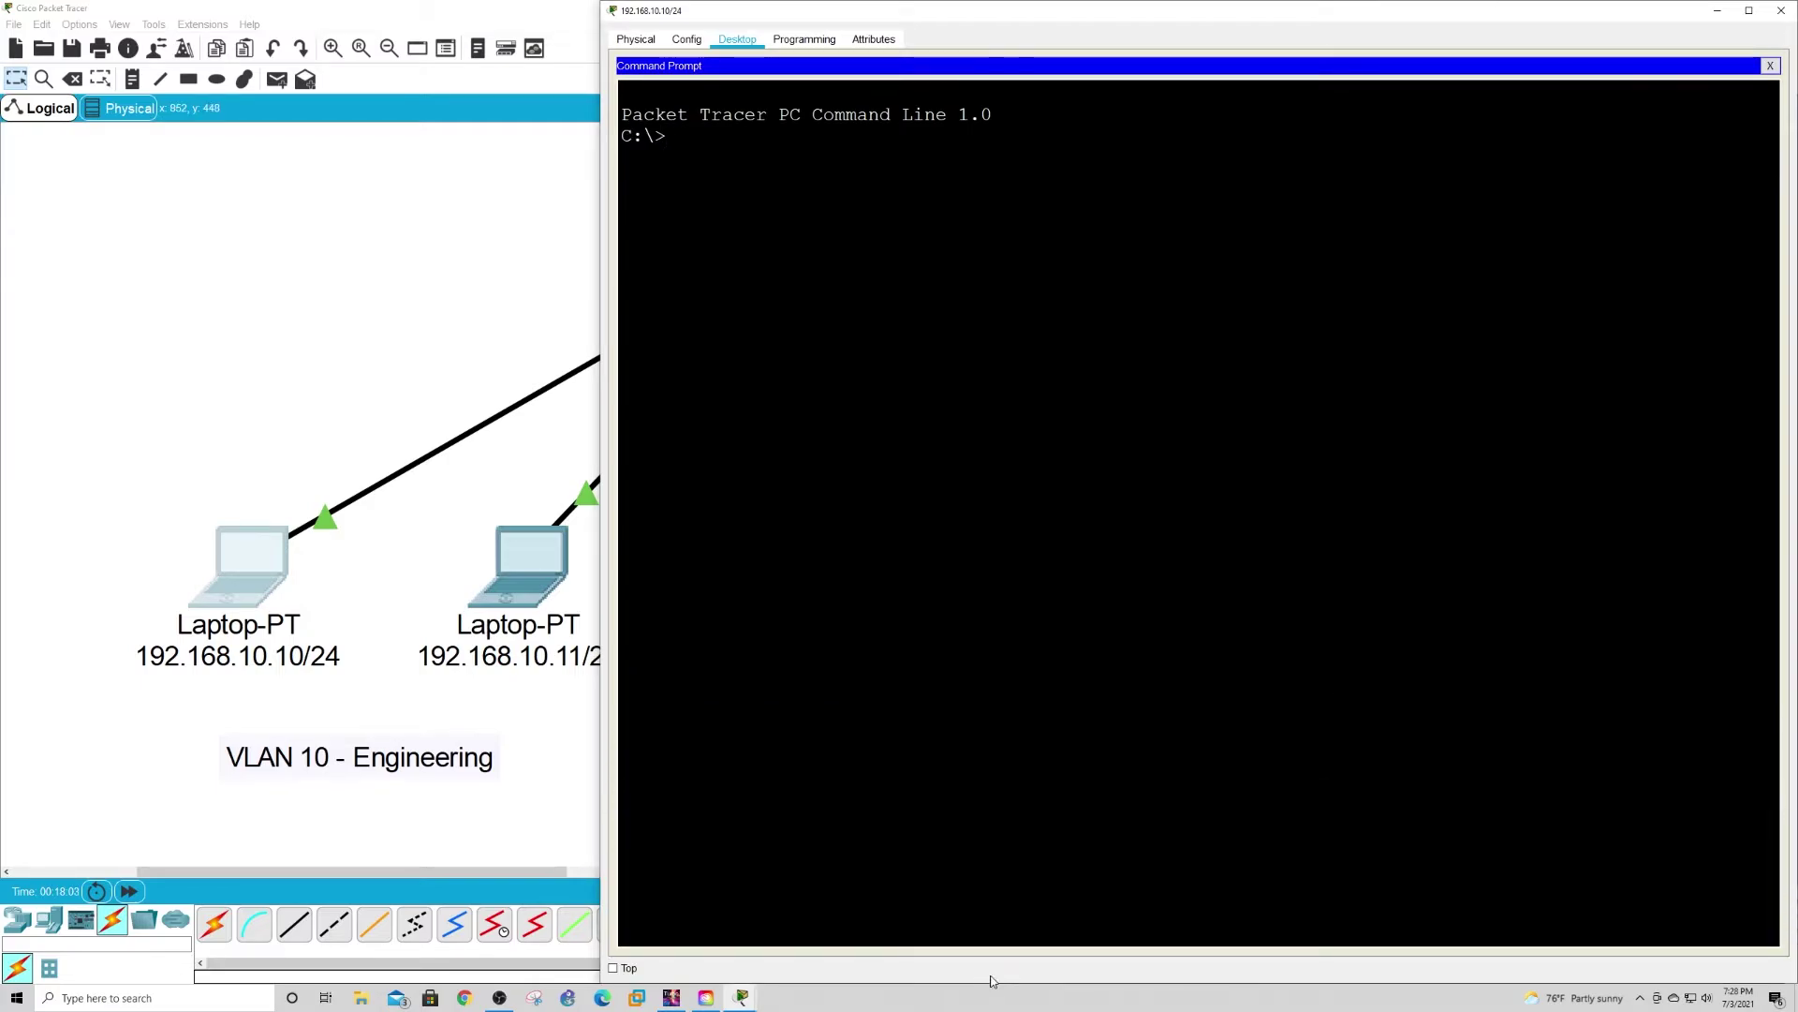
left_click_drag(601, 216, 580, 202)
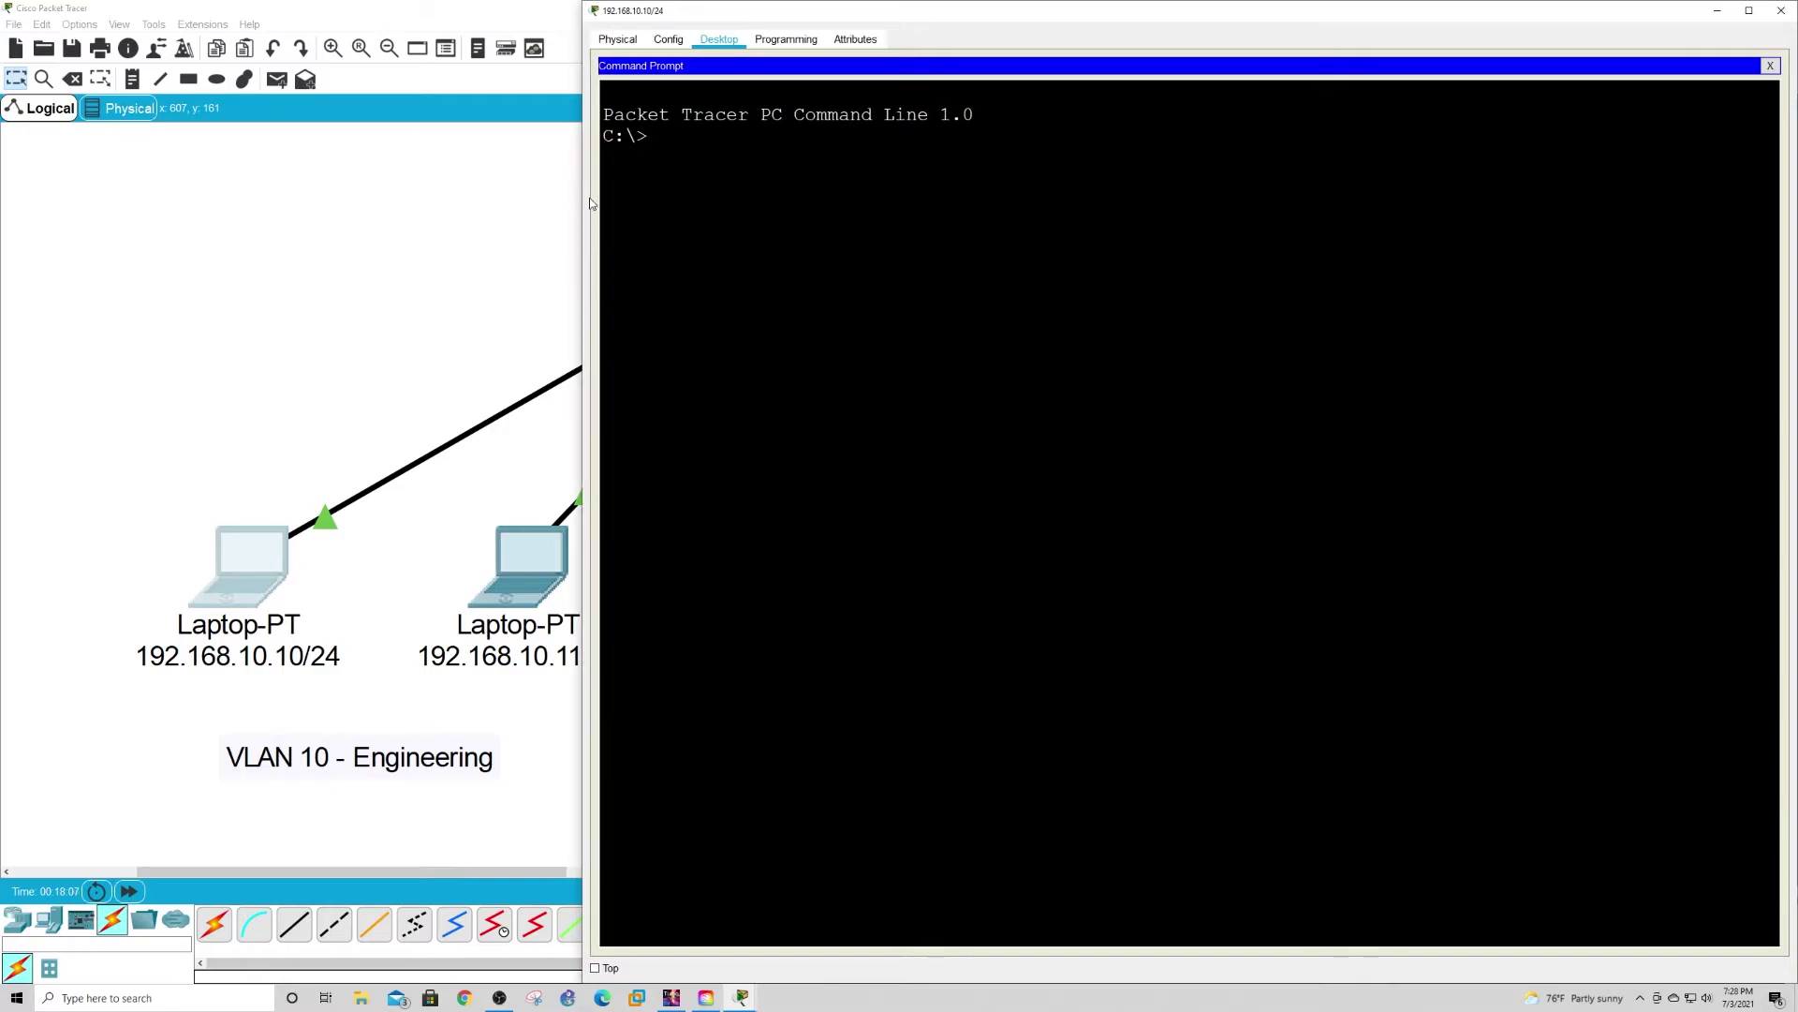
Step: Ping the laptop's own address, 192.168.10.10, from its command prompt
key("Return")
key("Return")
key("Return")
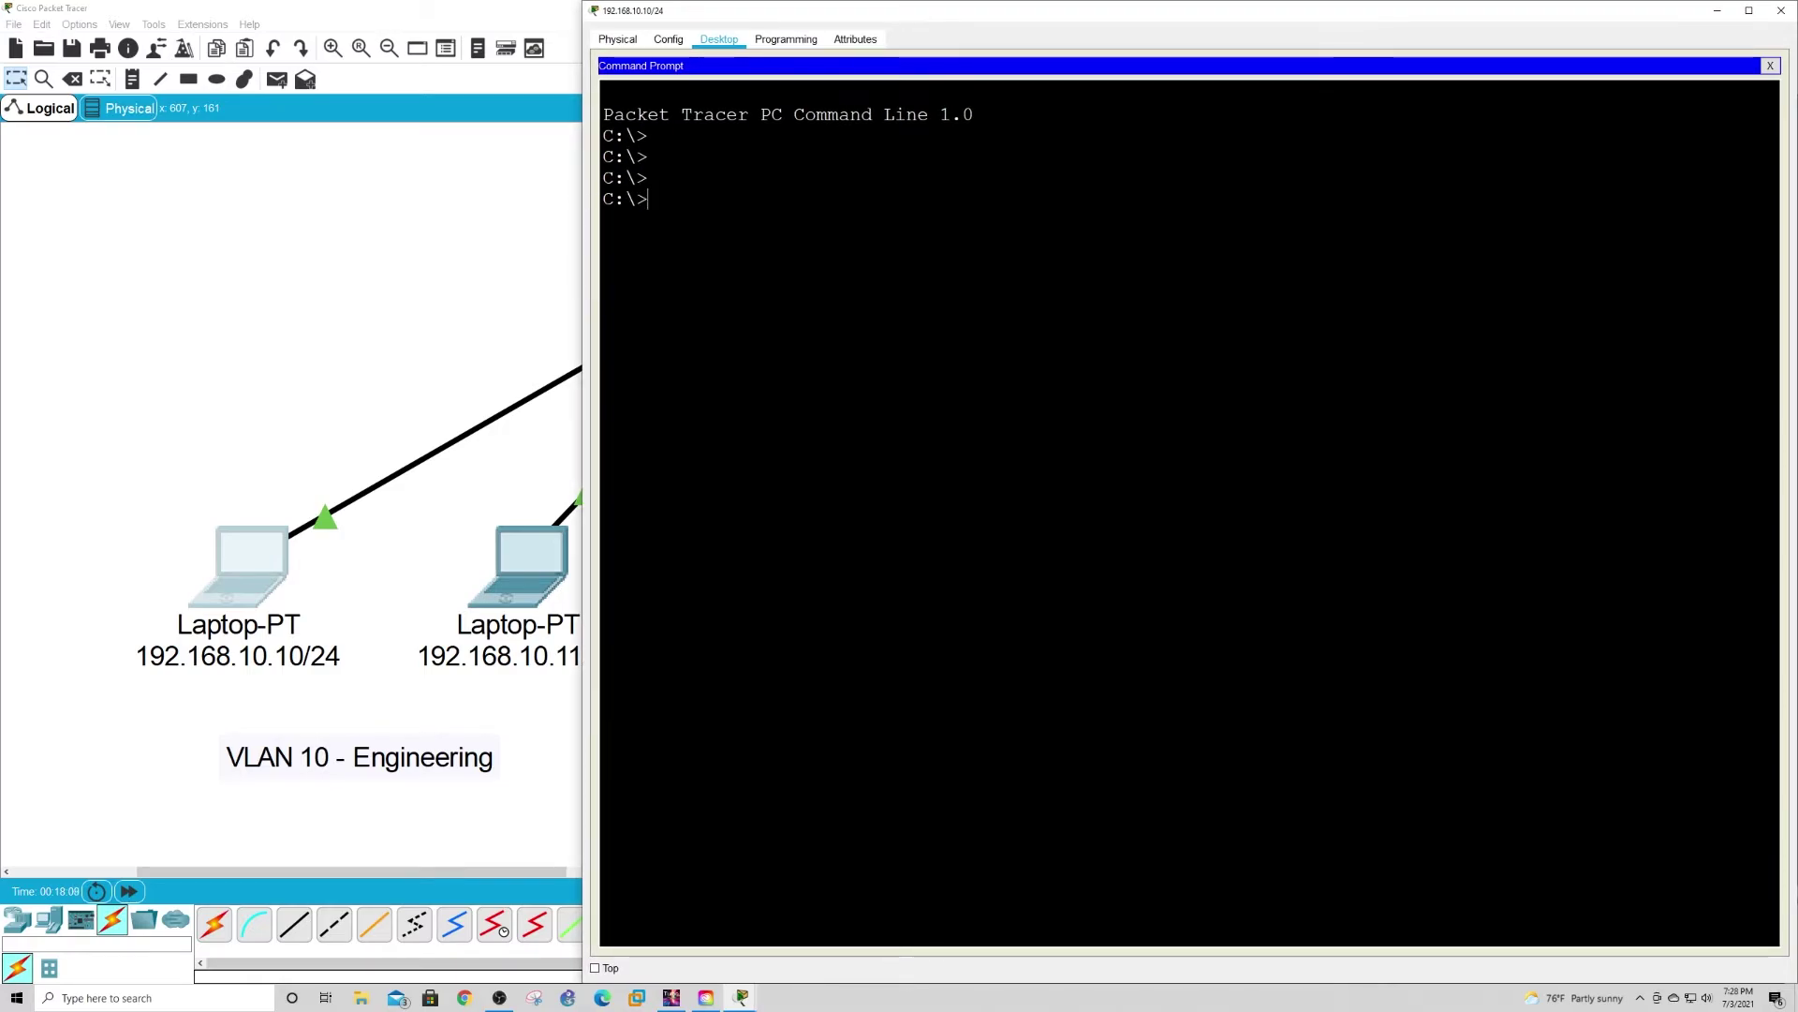
type("pign")
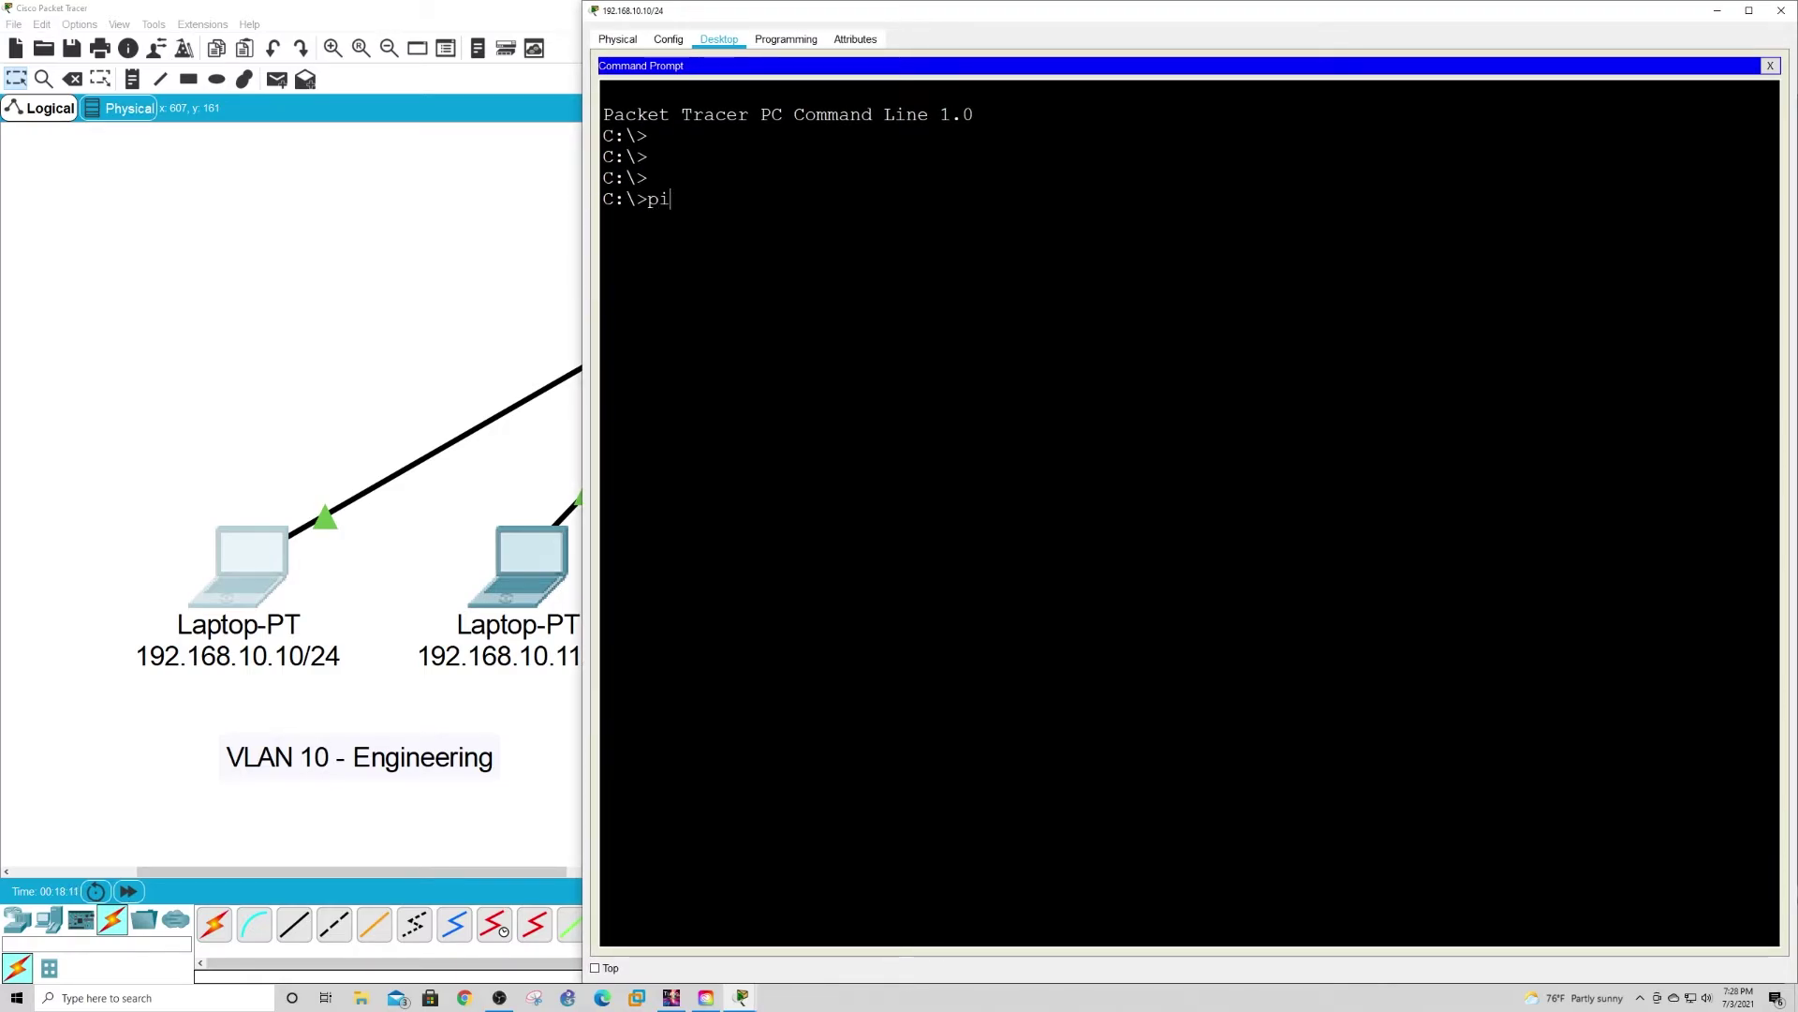
key("BackSpace")
key("BackSpace")
type("nbg")
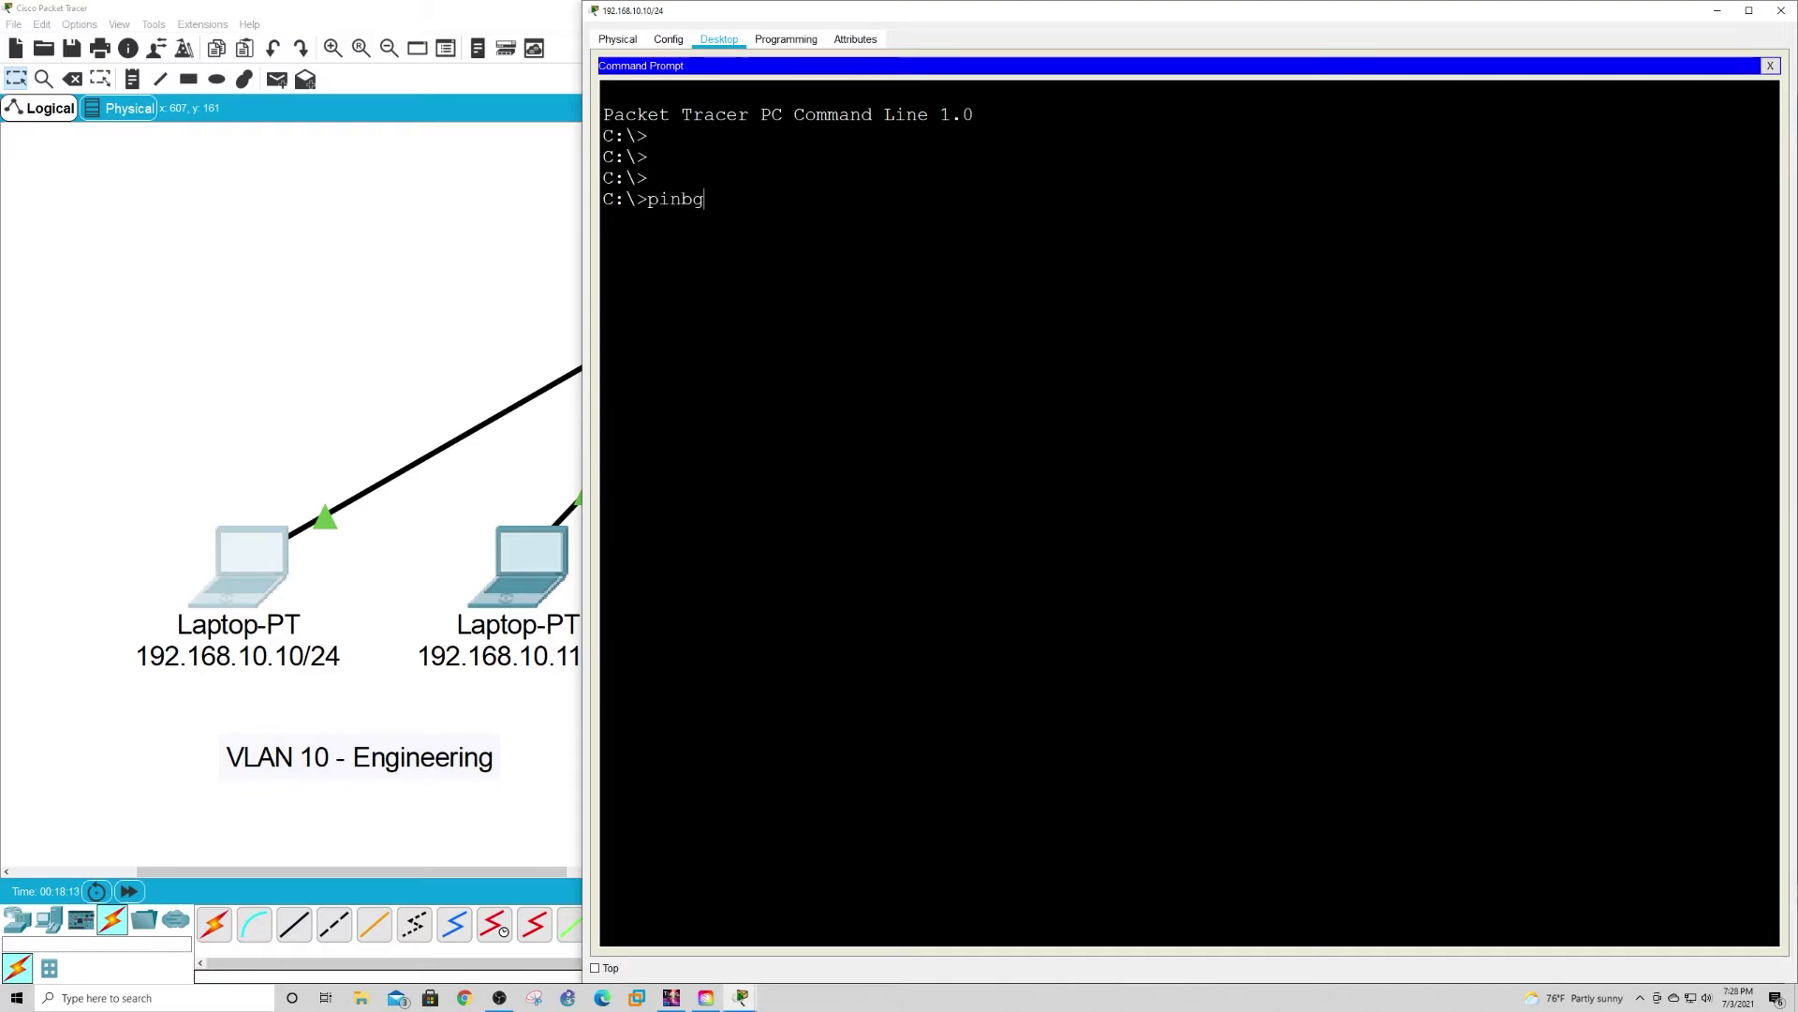
key("BackSpace")
key("BackSpace")
type("g ")
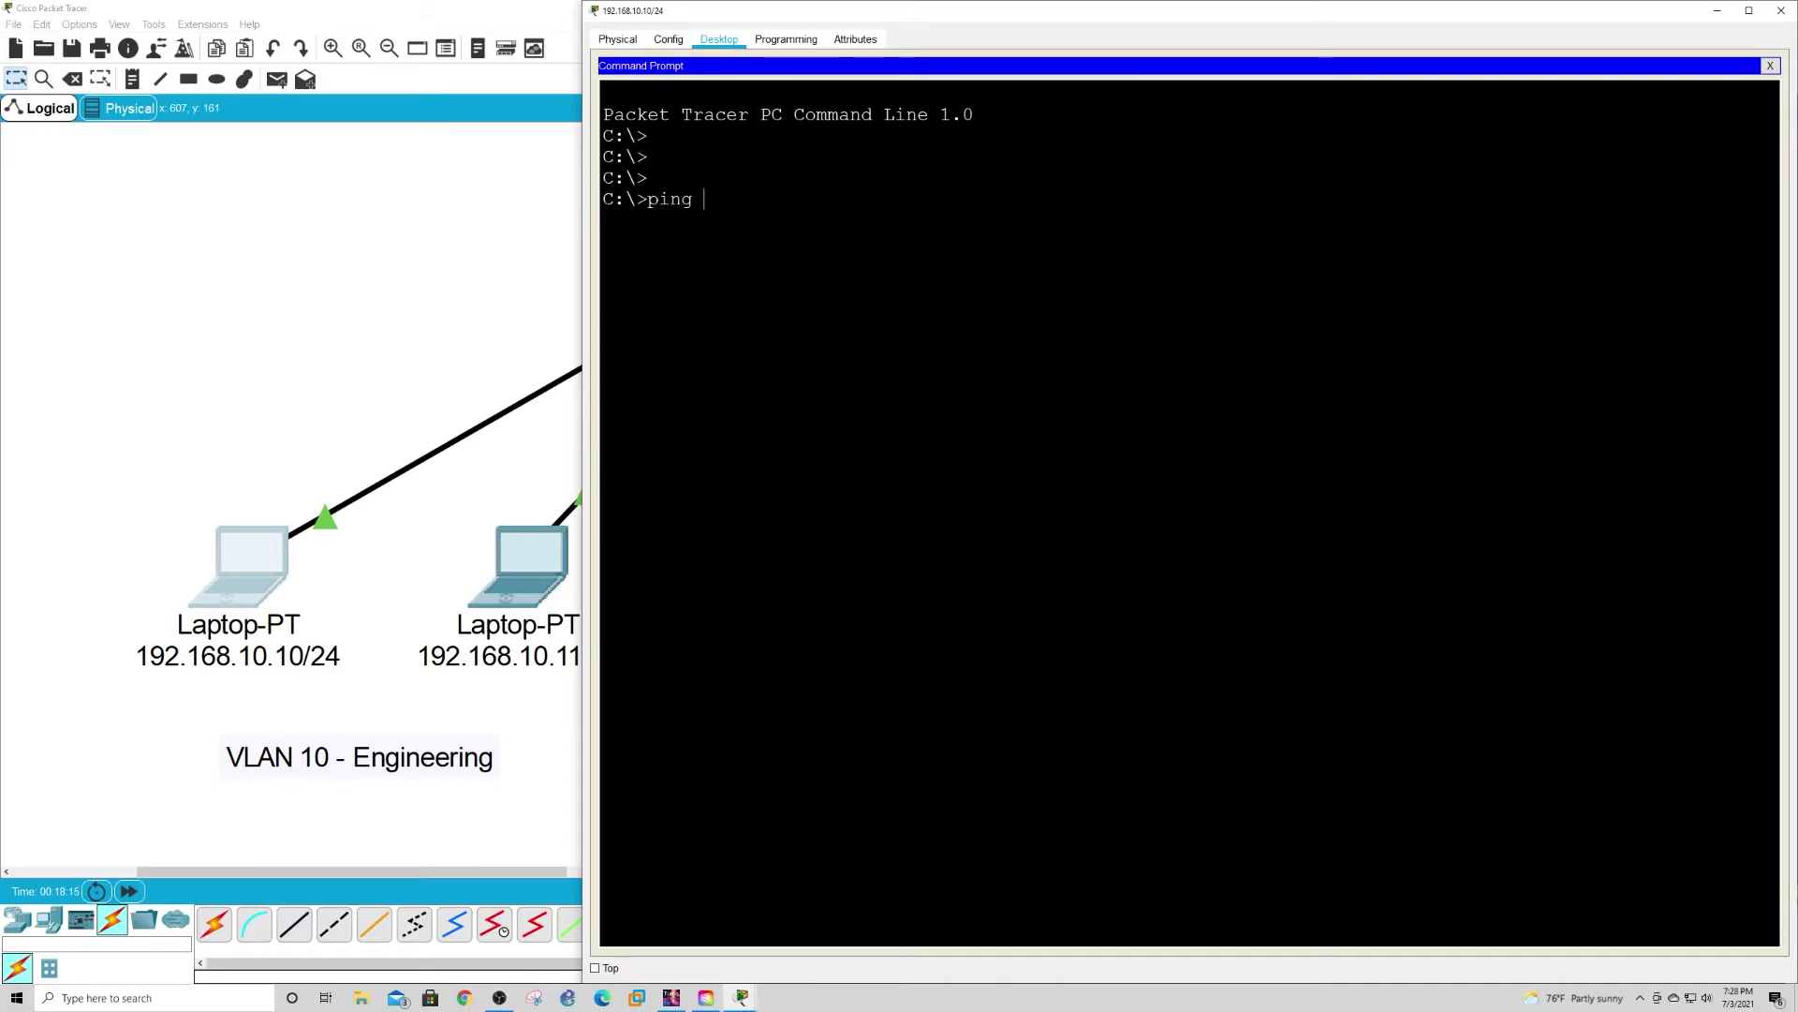
type("192.168")
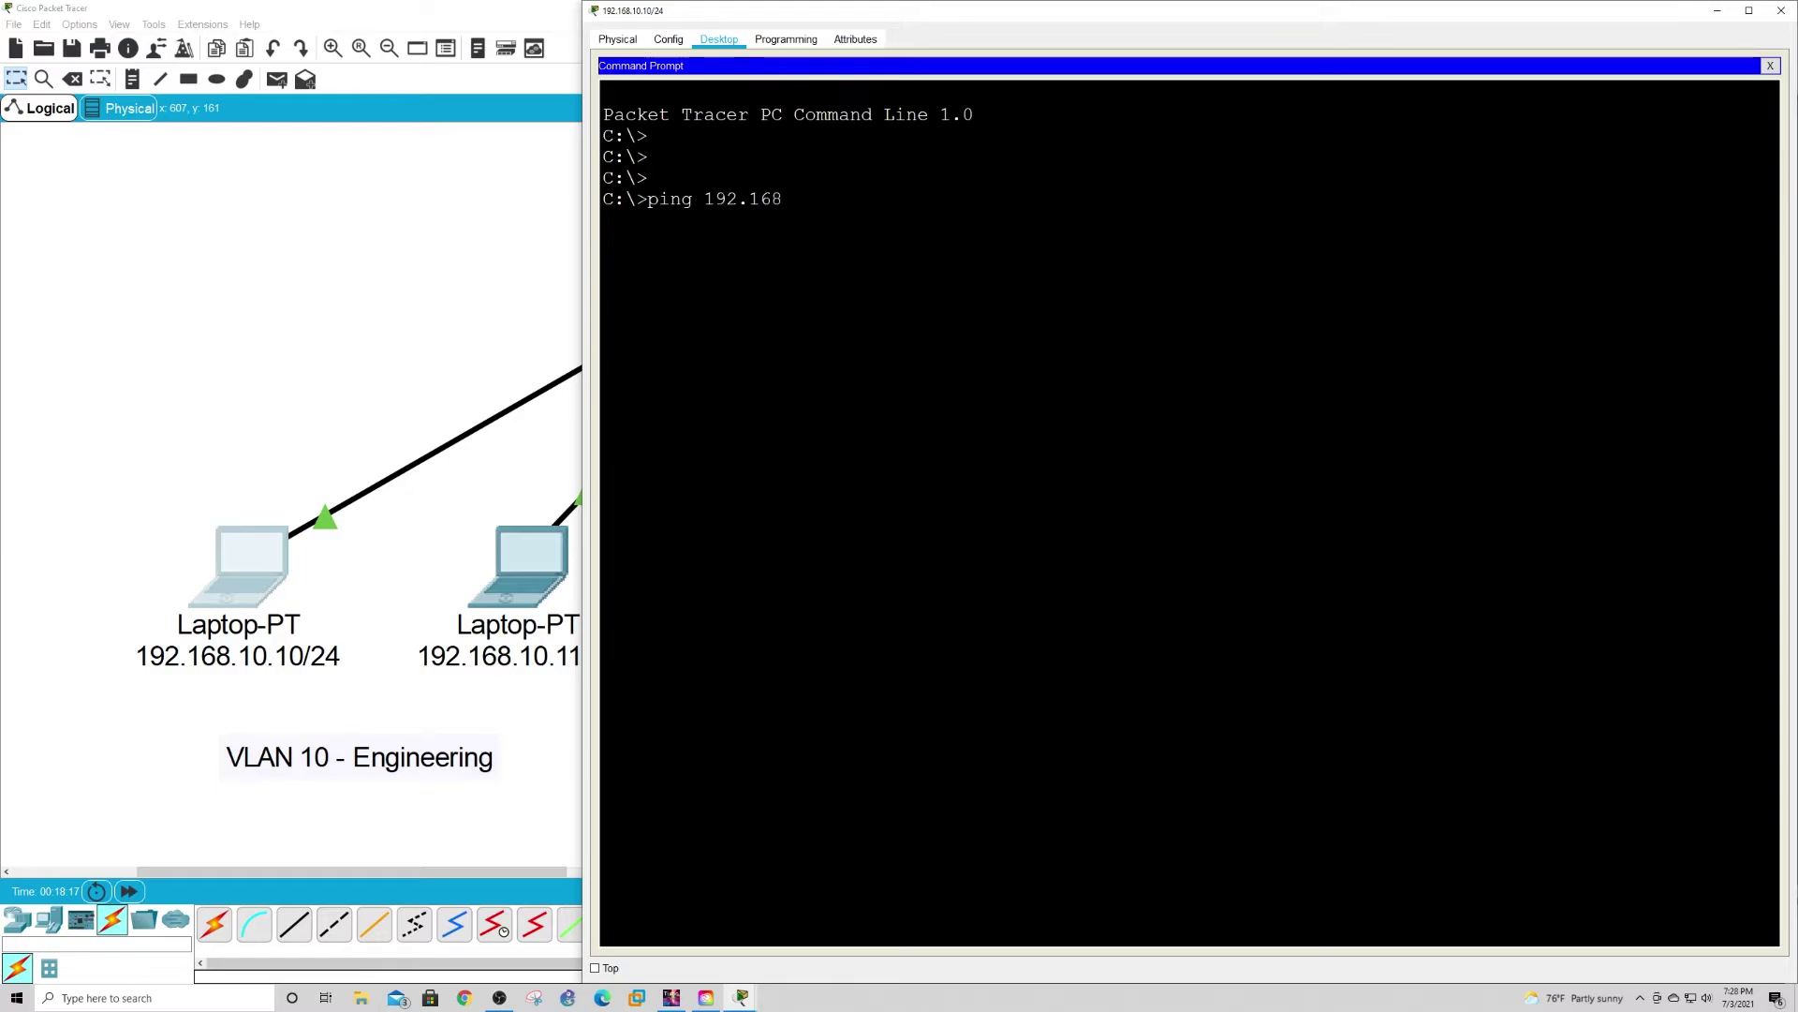
type(".10.10")
key("Return")
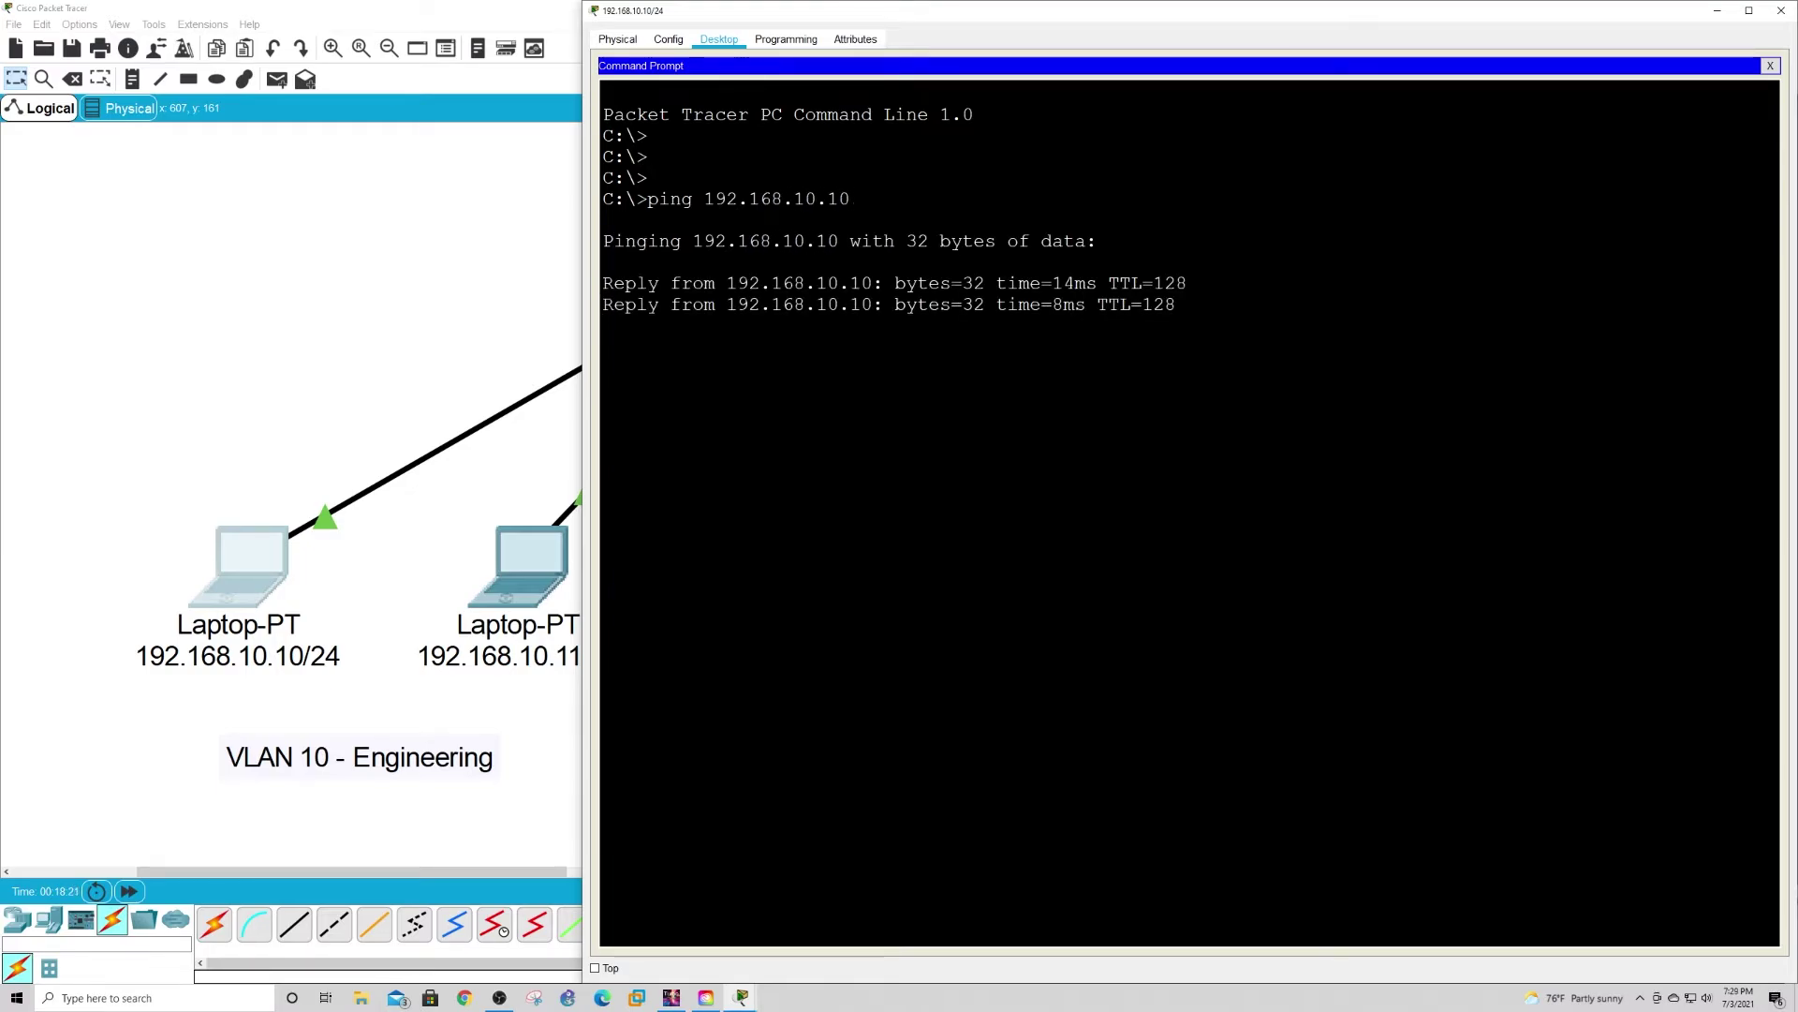
Step: Ping the other VLAN 10 laptop at 192.168.10.11, reusing the previous ping command
key("Return")
key("Return")
key("Return")
key("Return")
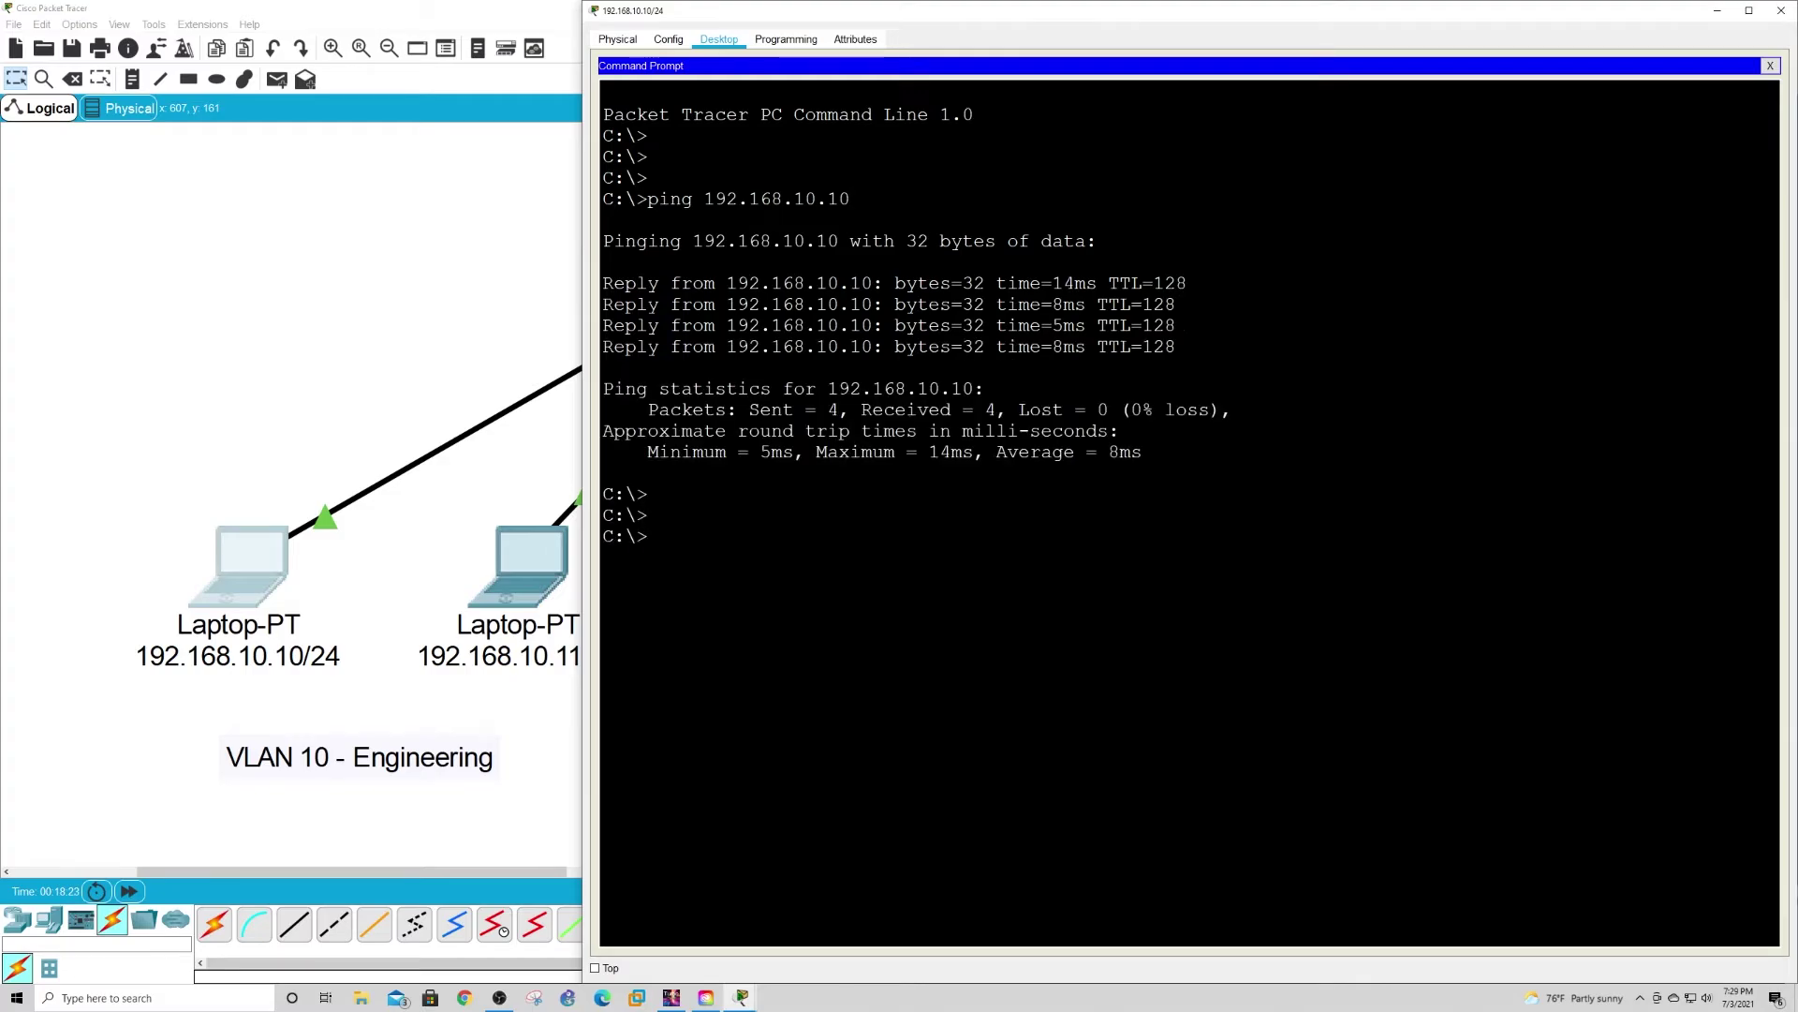
key("Up")
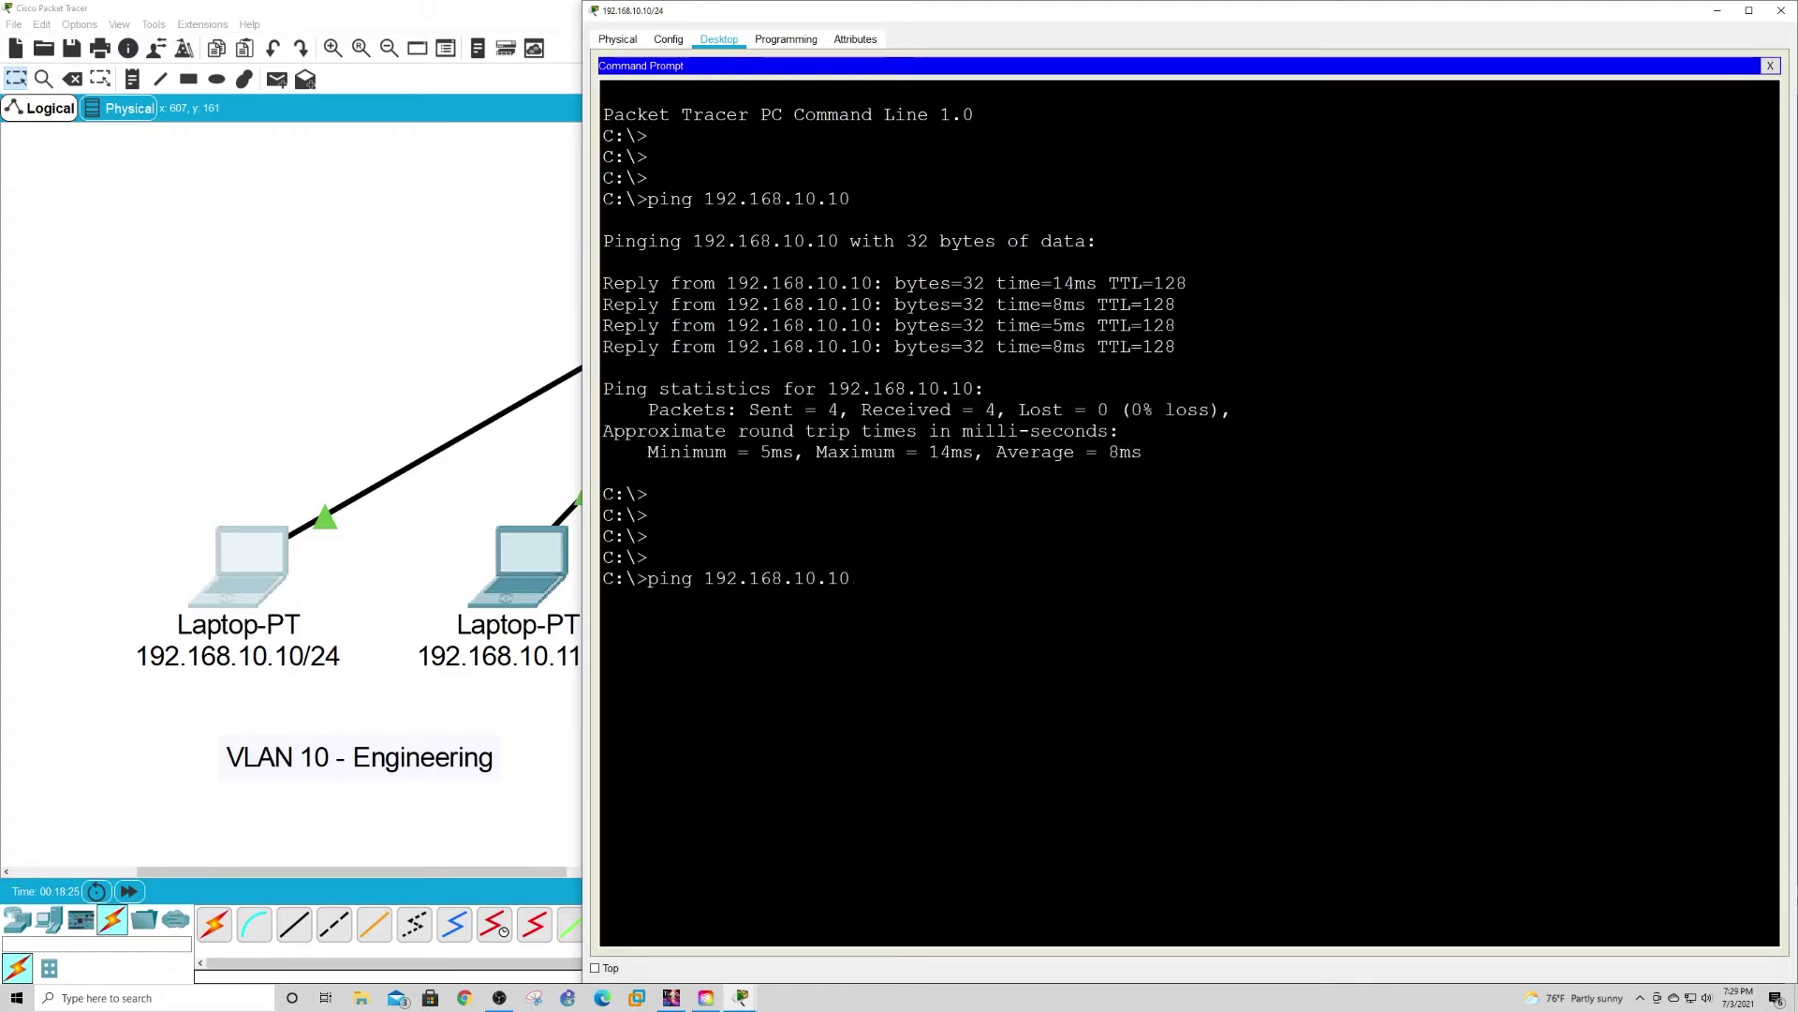
key("BackSpace")
type("1")
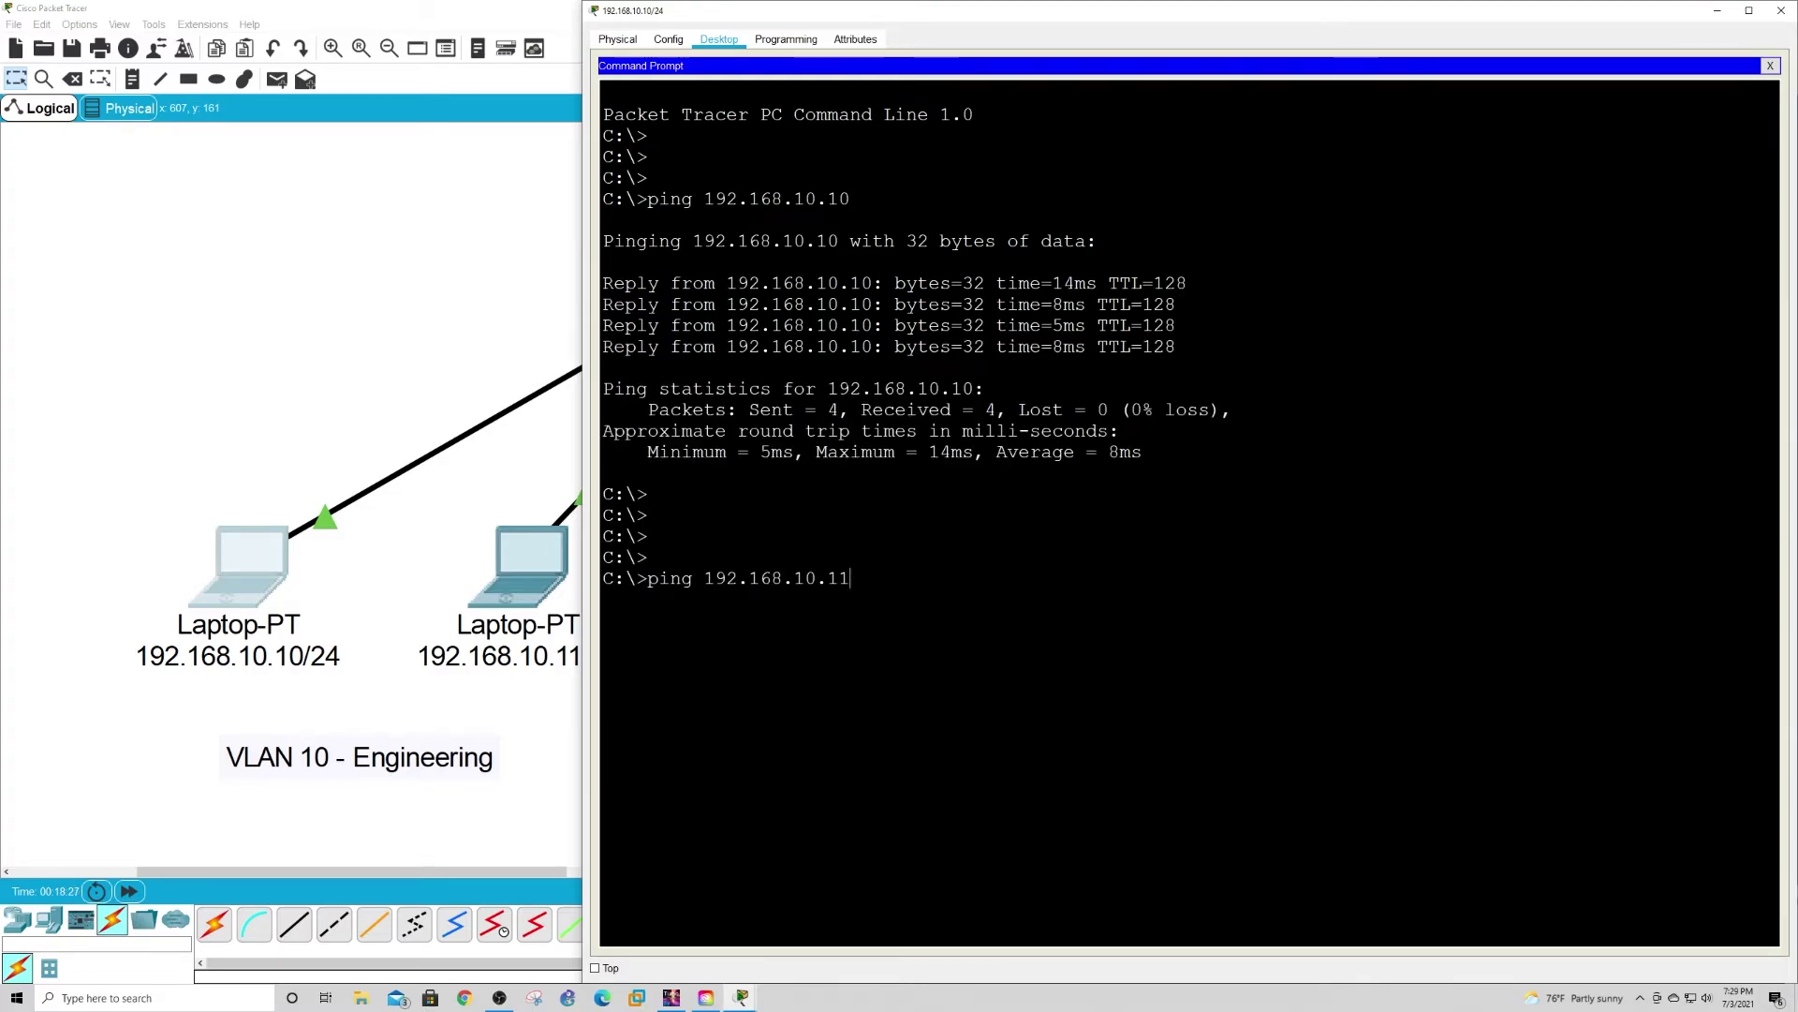
key("Return")
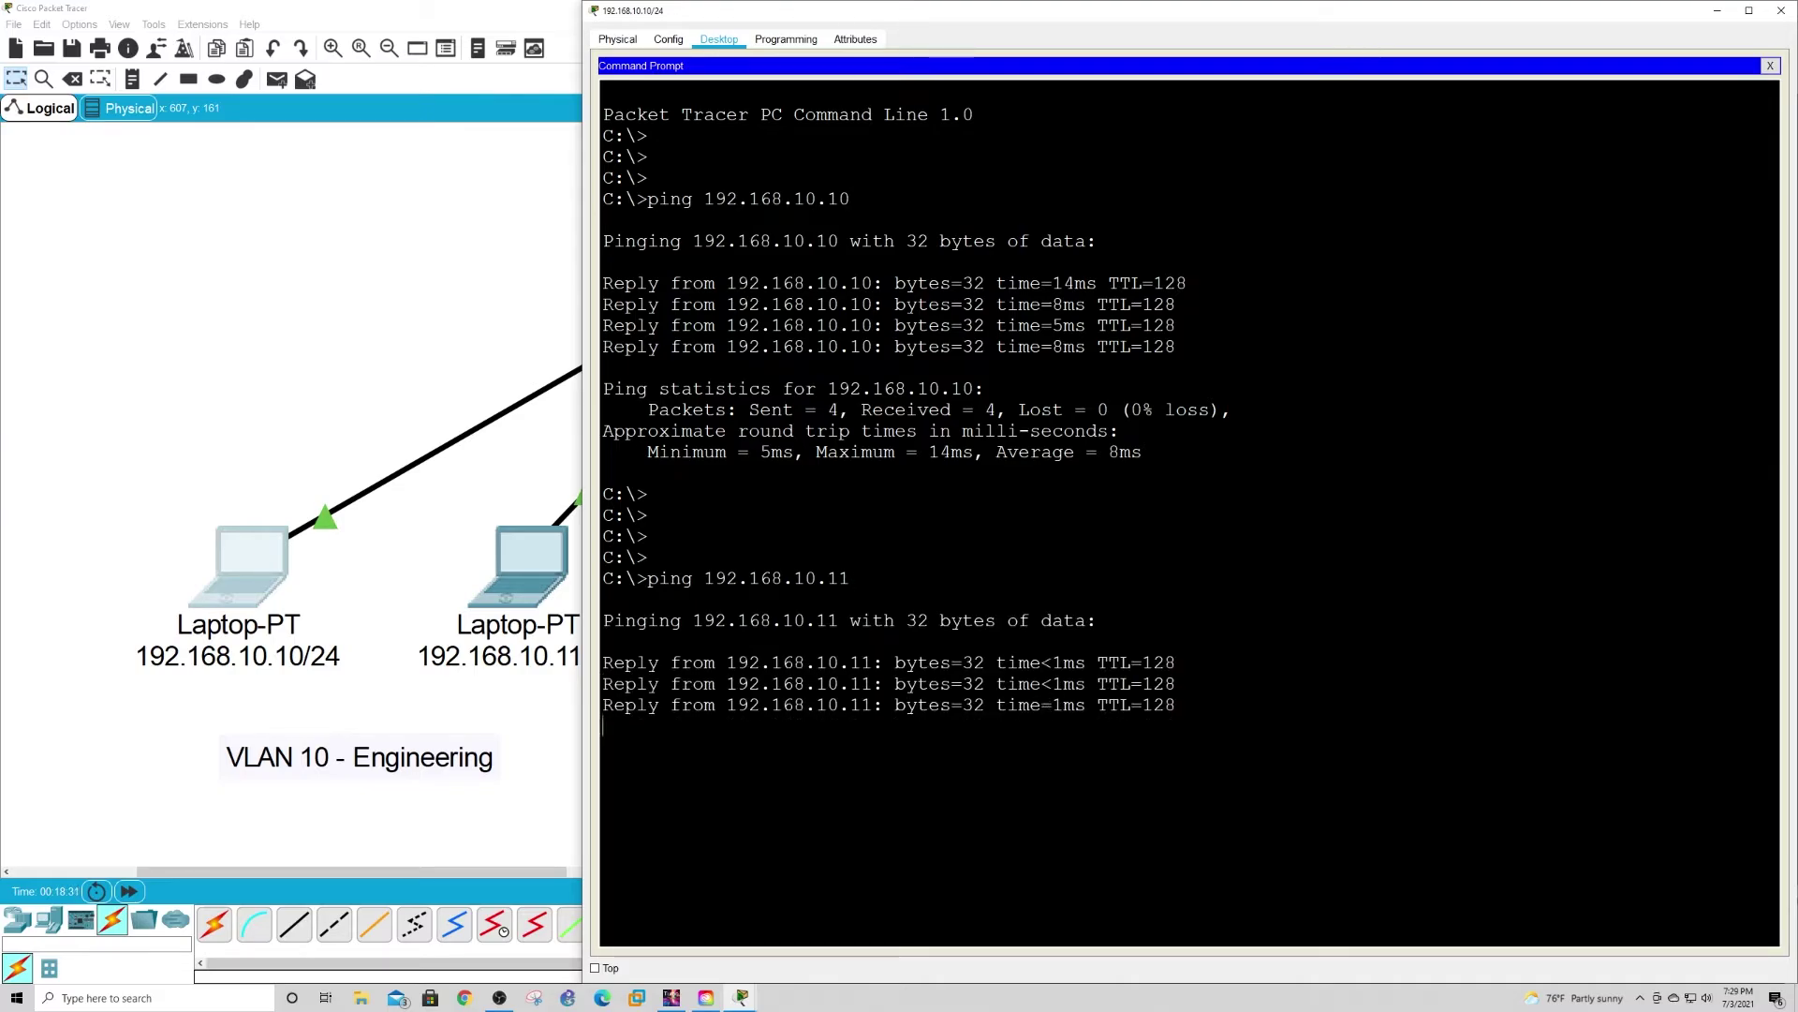
Step: Move and narrow the command prompt window to uncover the VLAN 20 laptops, and ping 192.168.20.11 from 192.168.10.10
left_click_drag(974, 22, 389, 32)
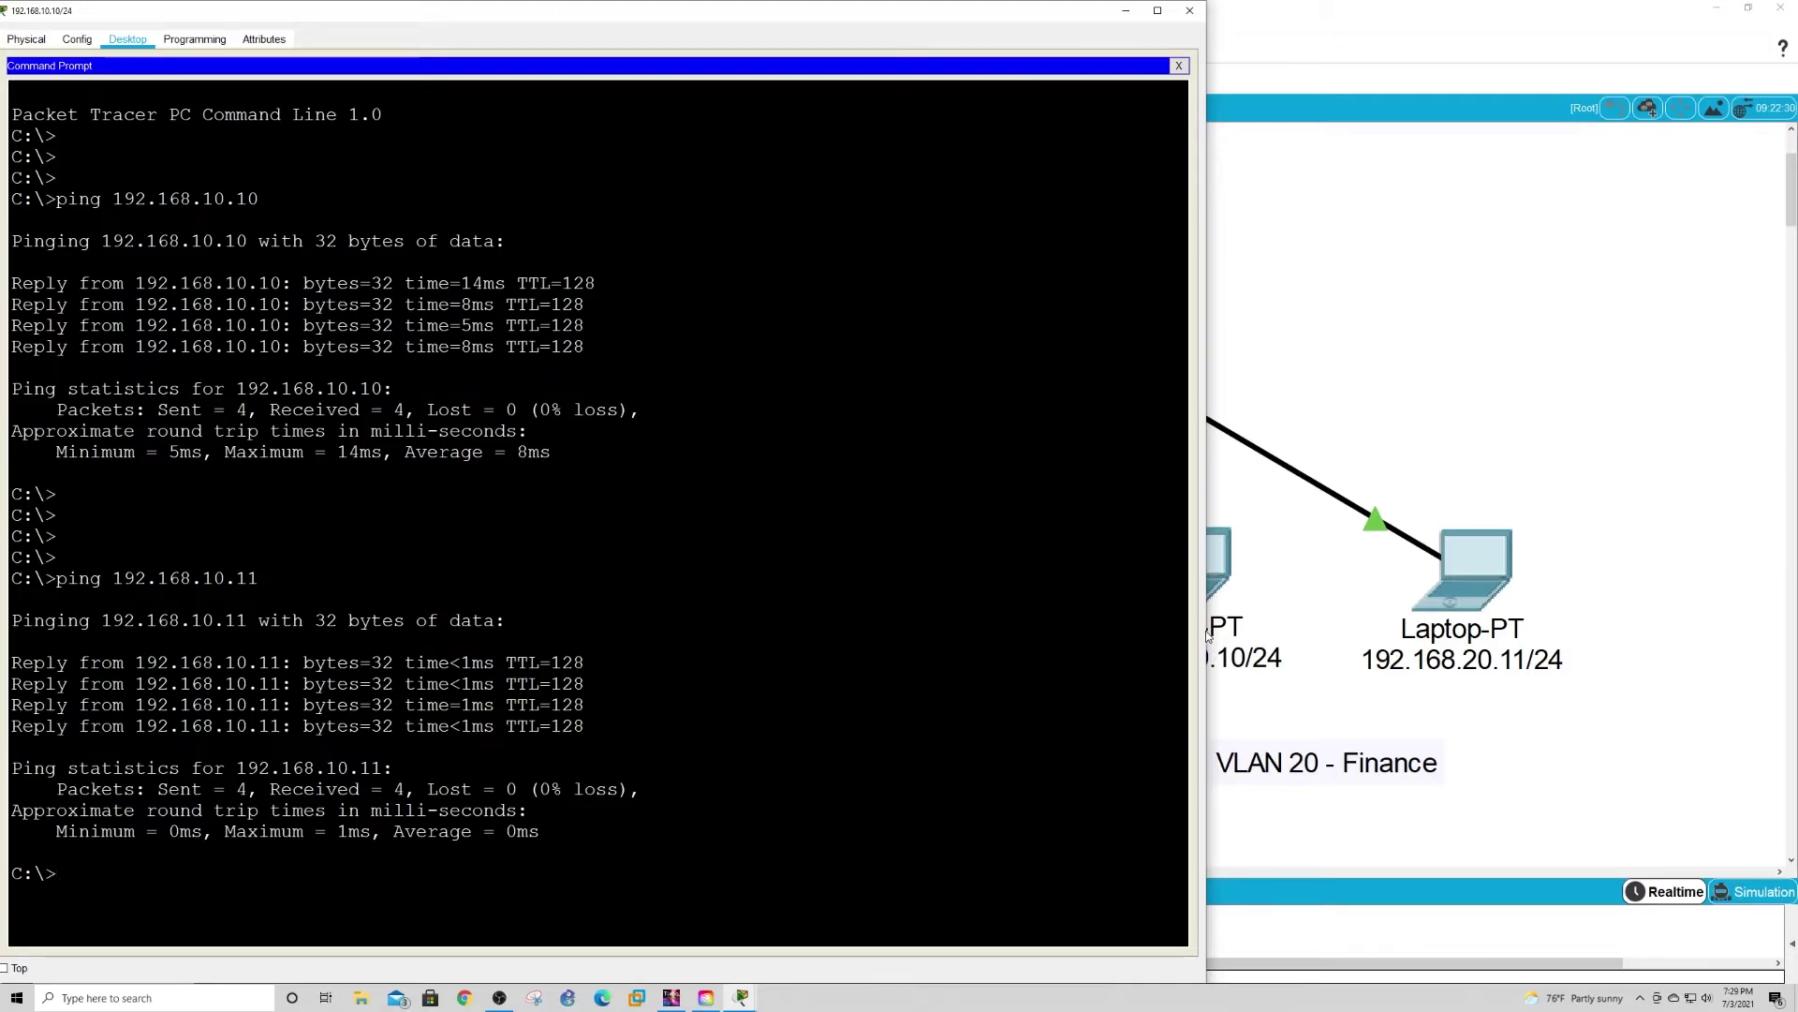
left_click_drag(1204, 634, 1077, 632)
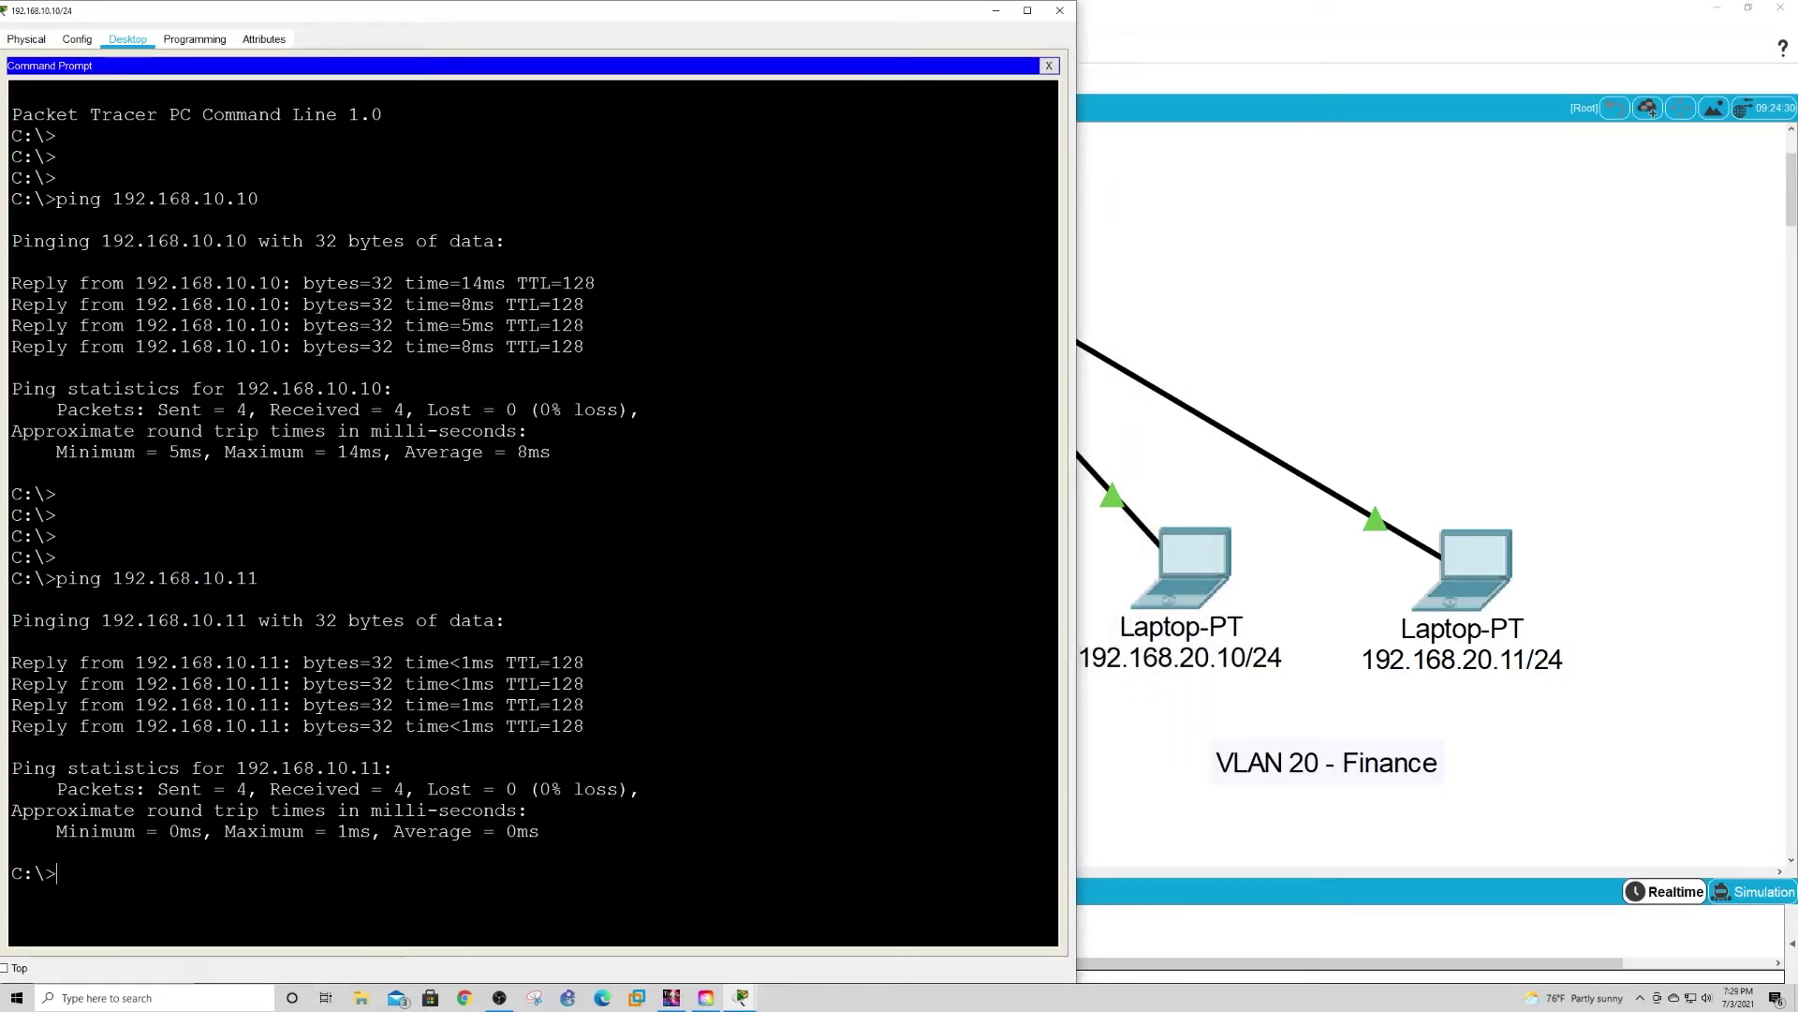
type("pi")
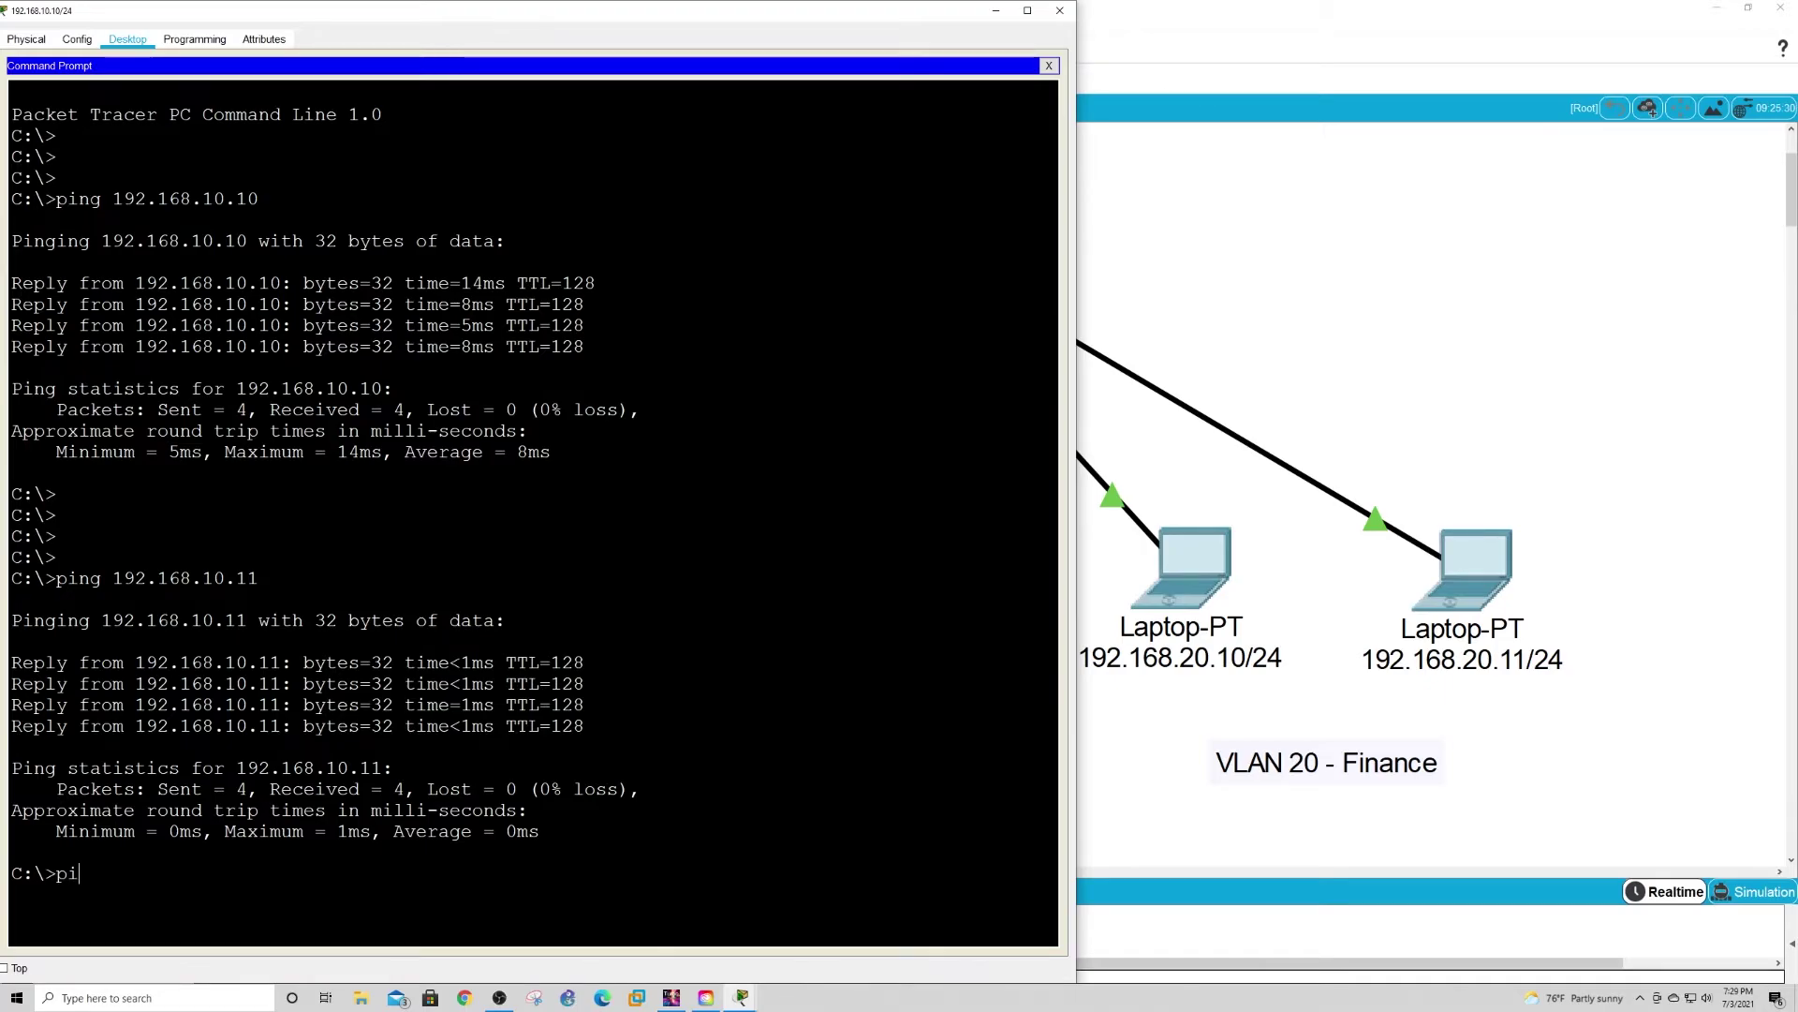
type("ng ")
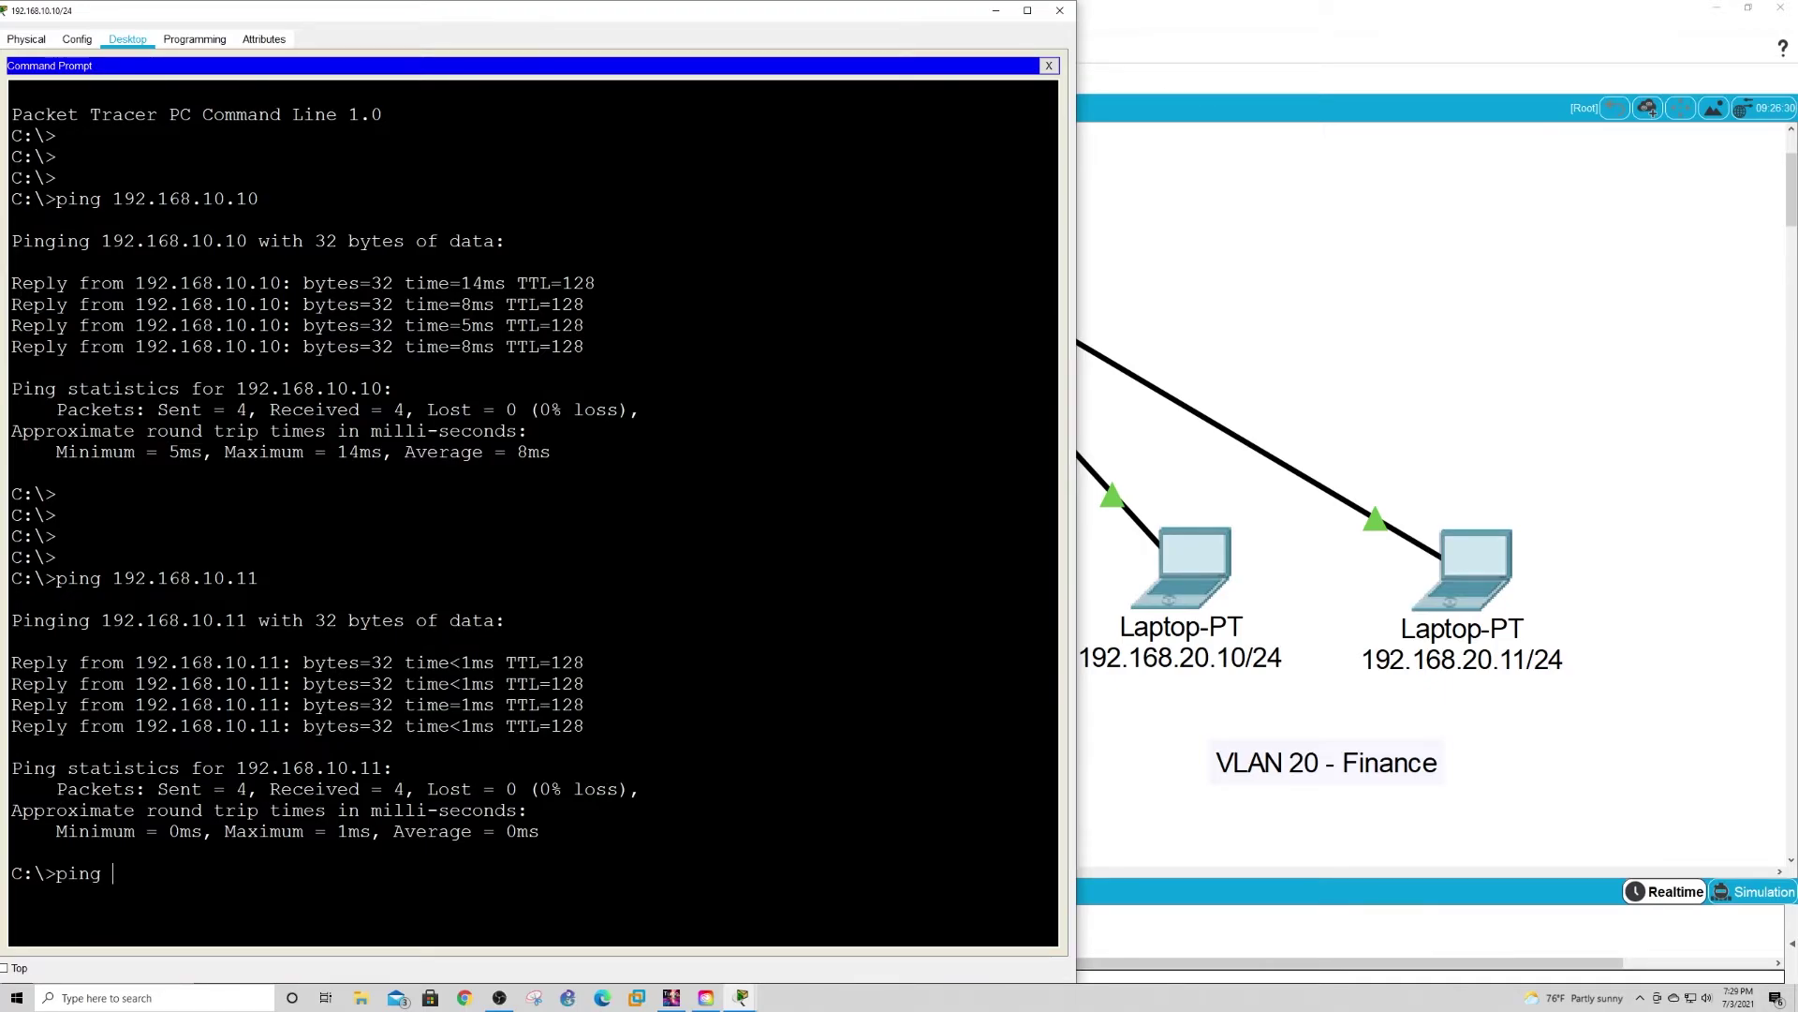
type("192.168.20.11")
key("Return")
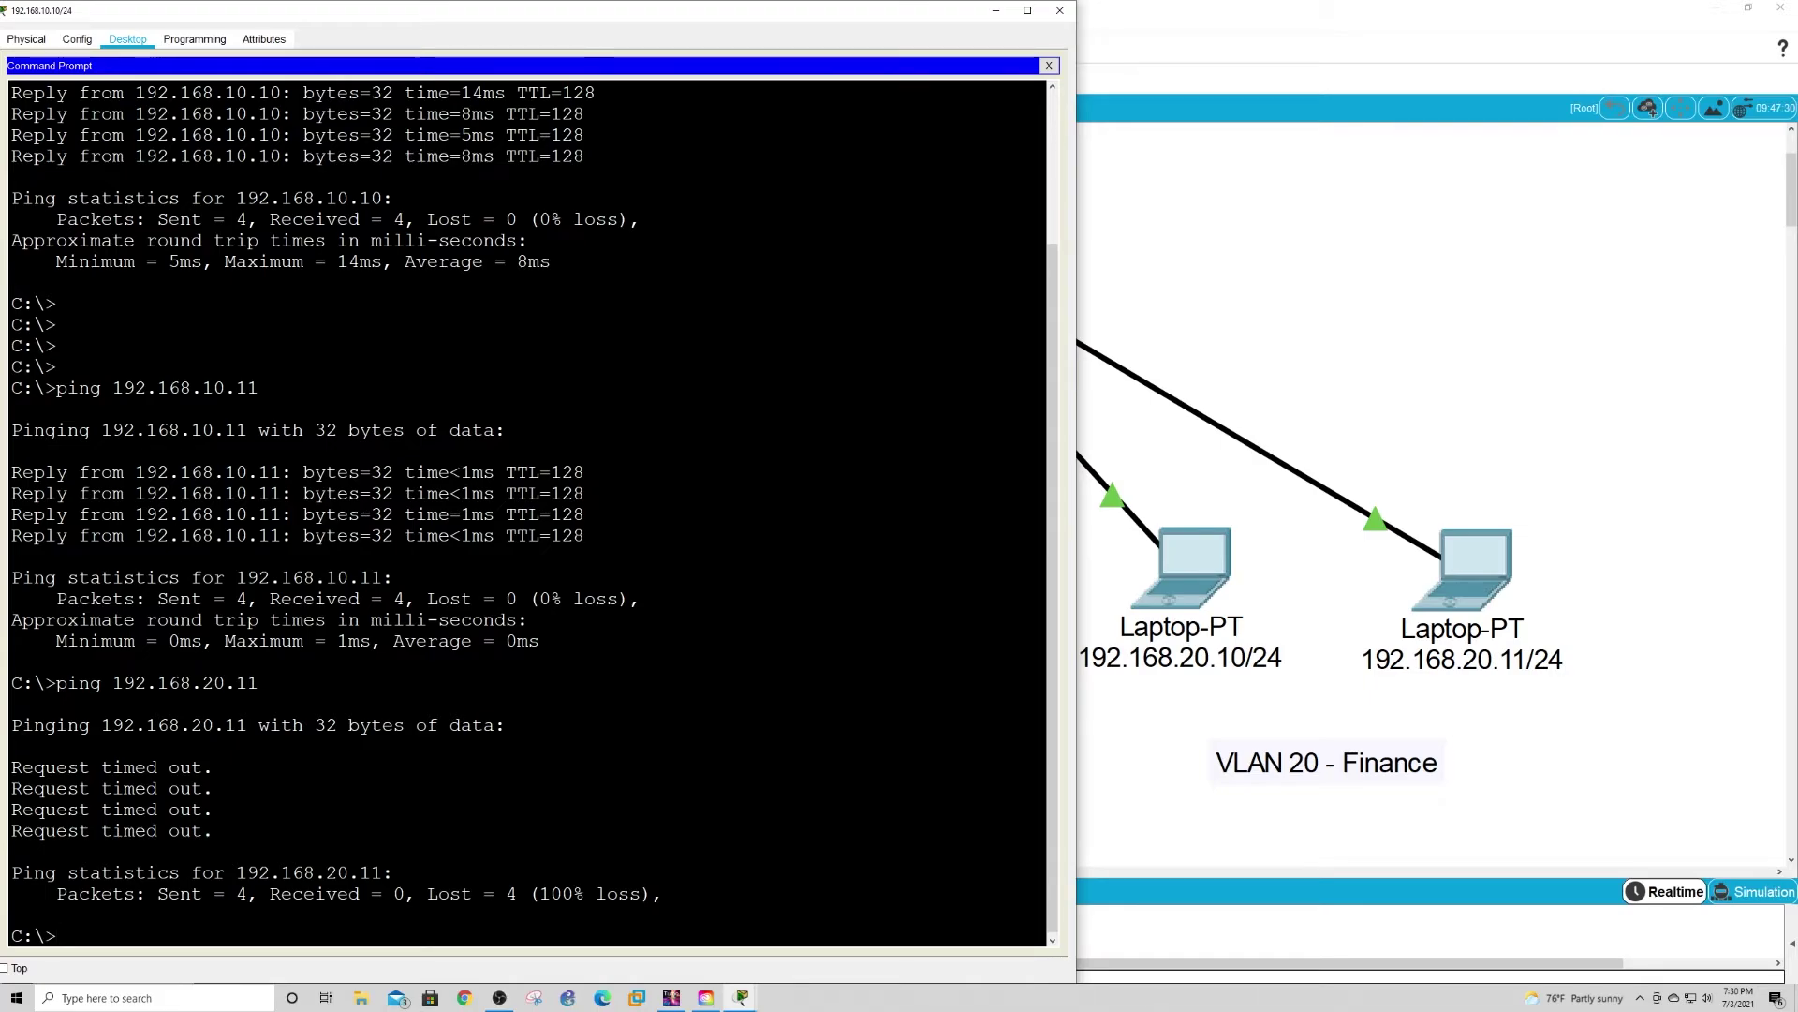
key("Return")
key("Return")
key("Return")
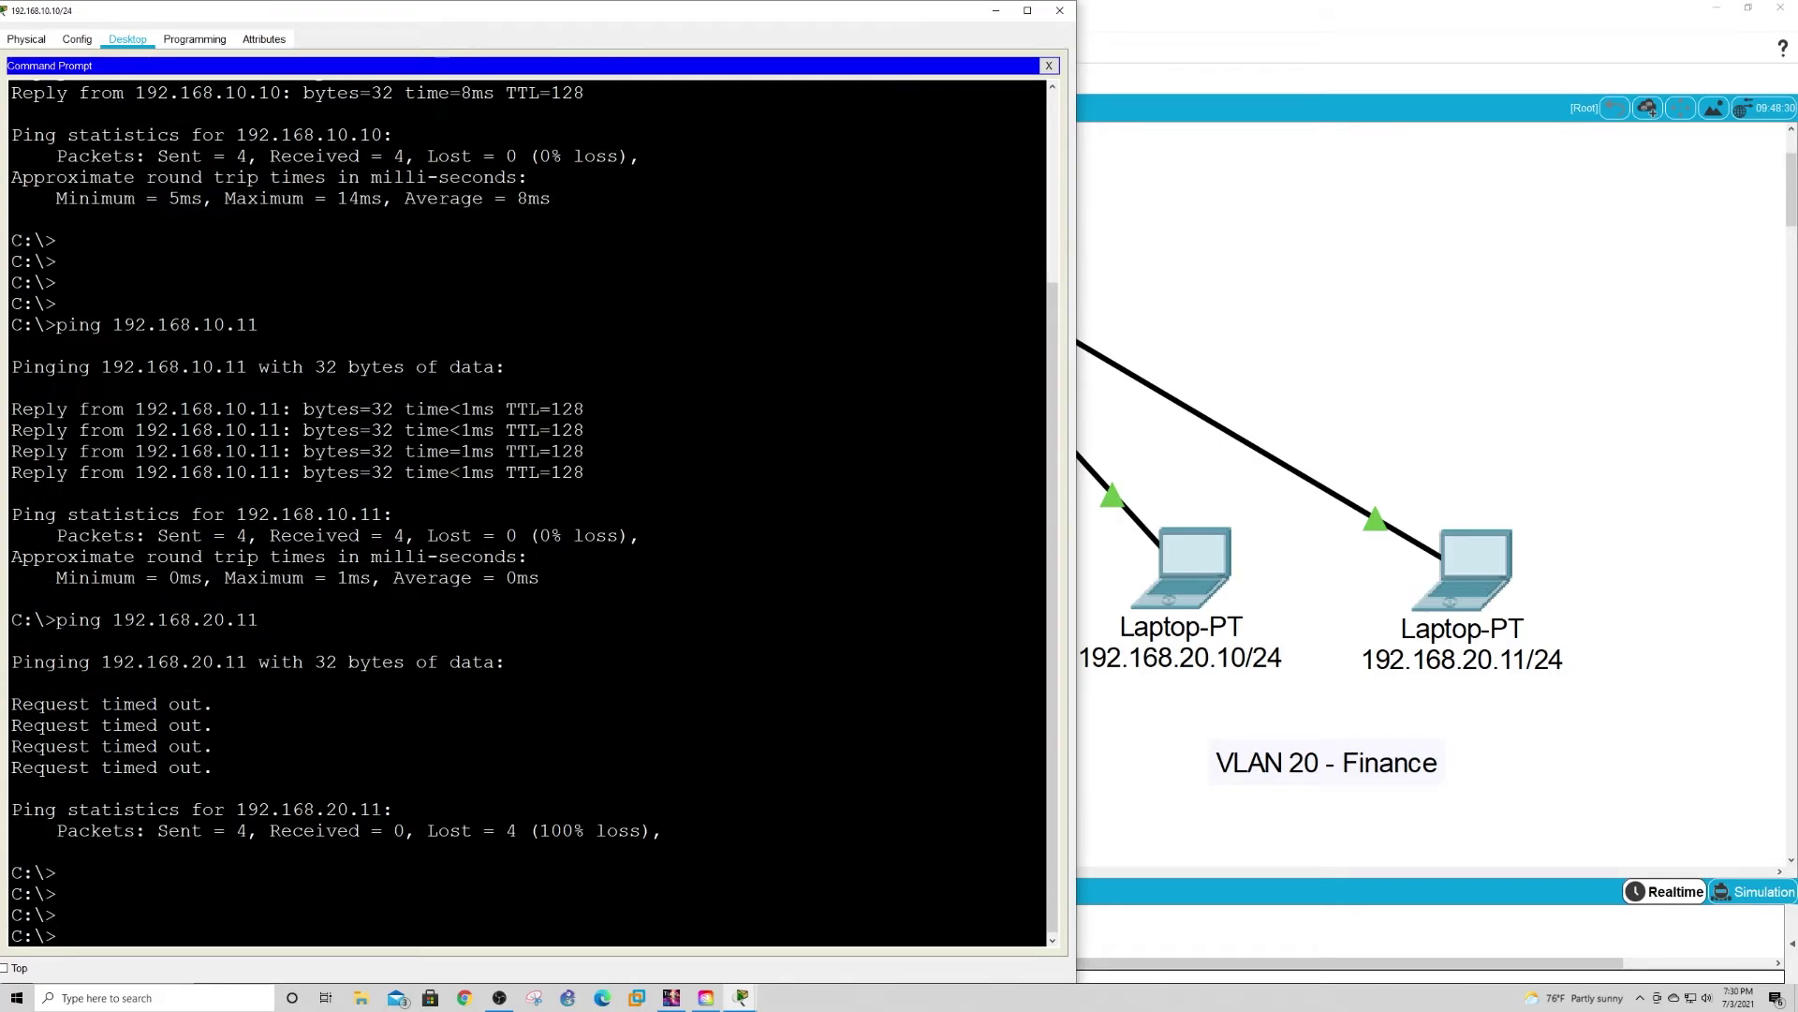
Step: Minimize the current laptop's window, open the command prompt of VLAN 20 laptop 192.168.20.10, and enlarge it beside the VLAN 10 laptops
left_click(995, 11)
left_click(1188, 567)
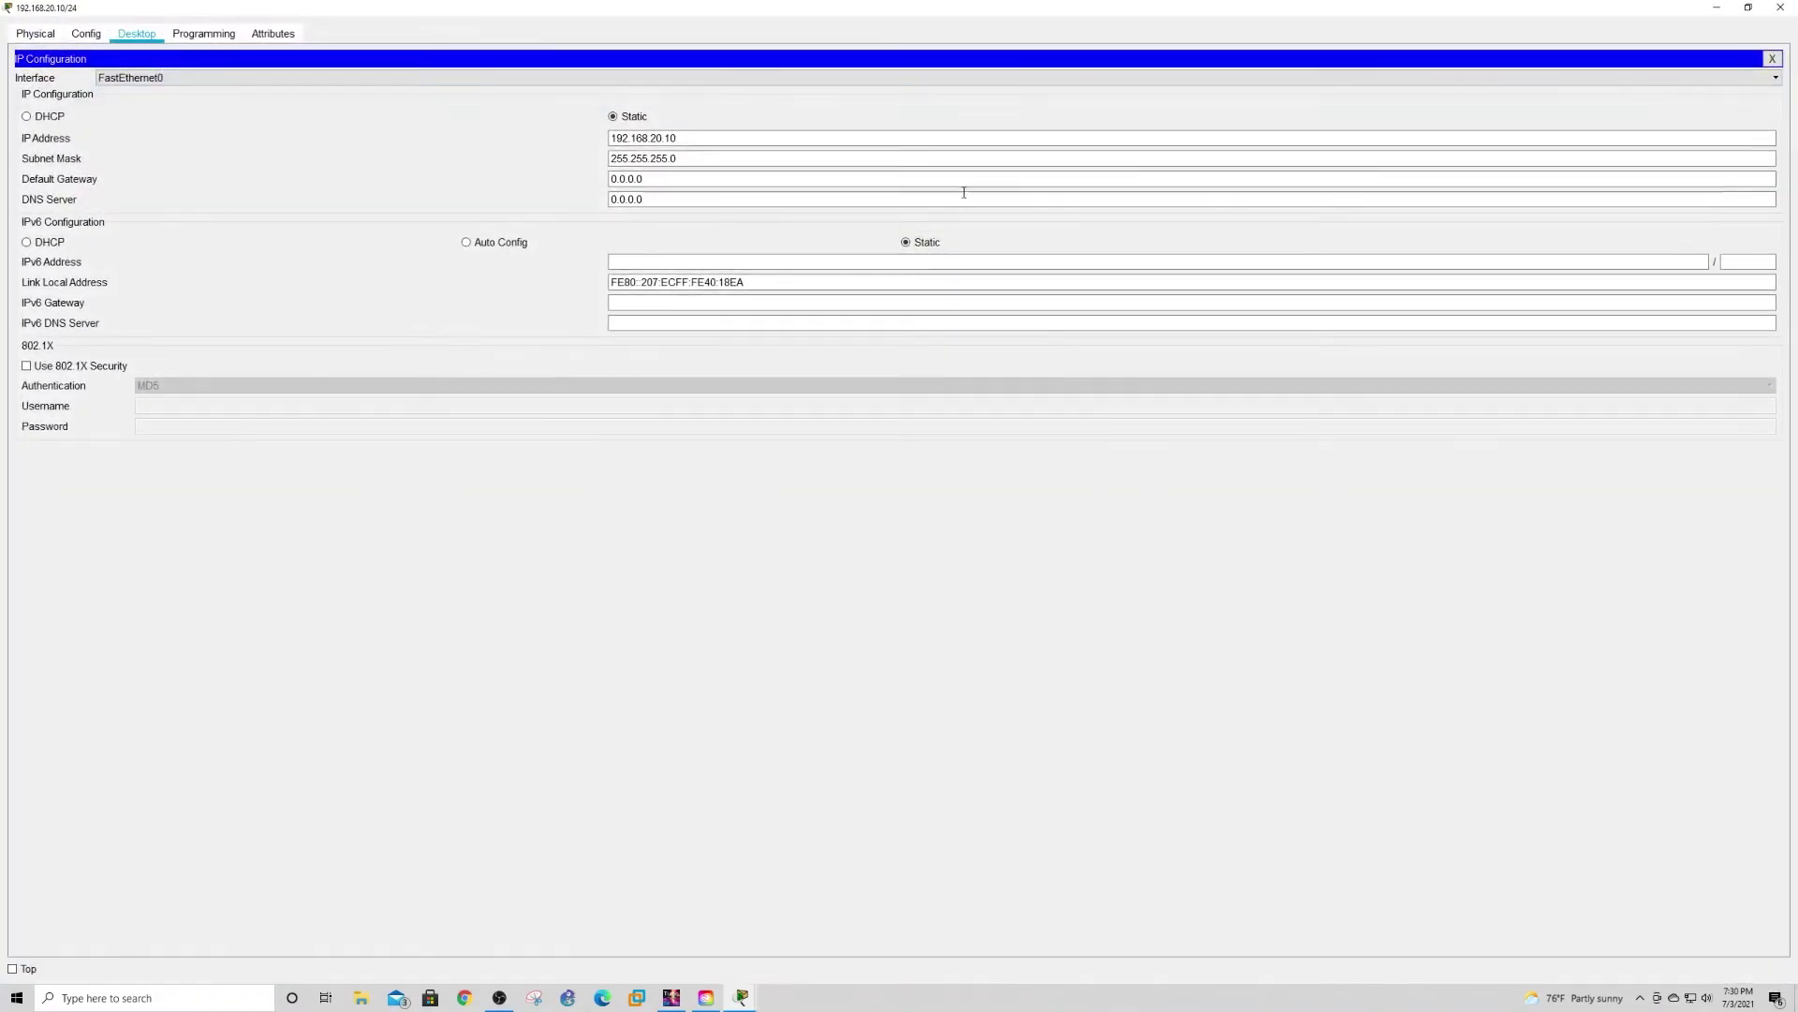
left_click(1745, 9)
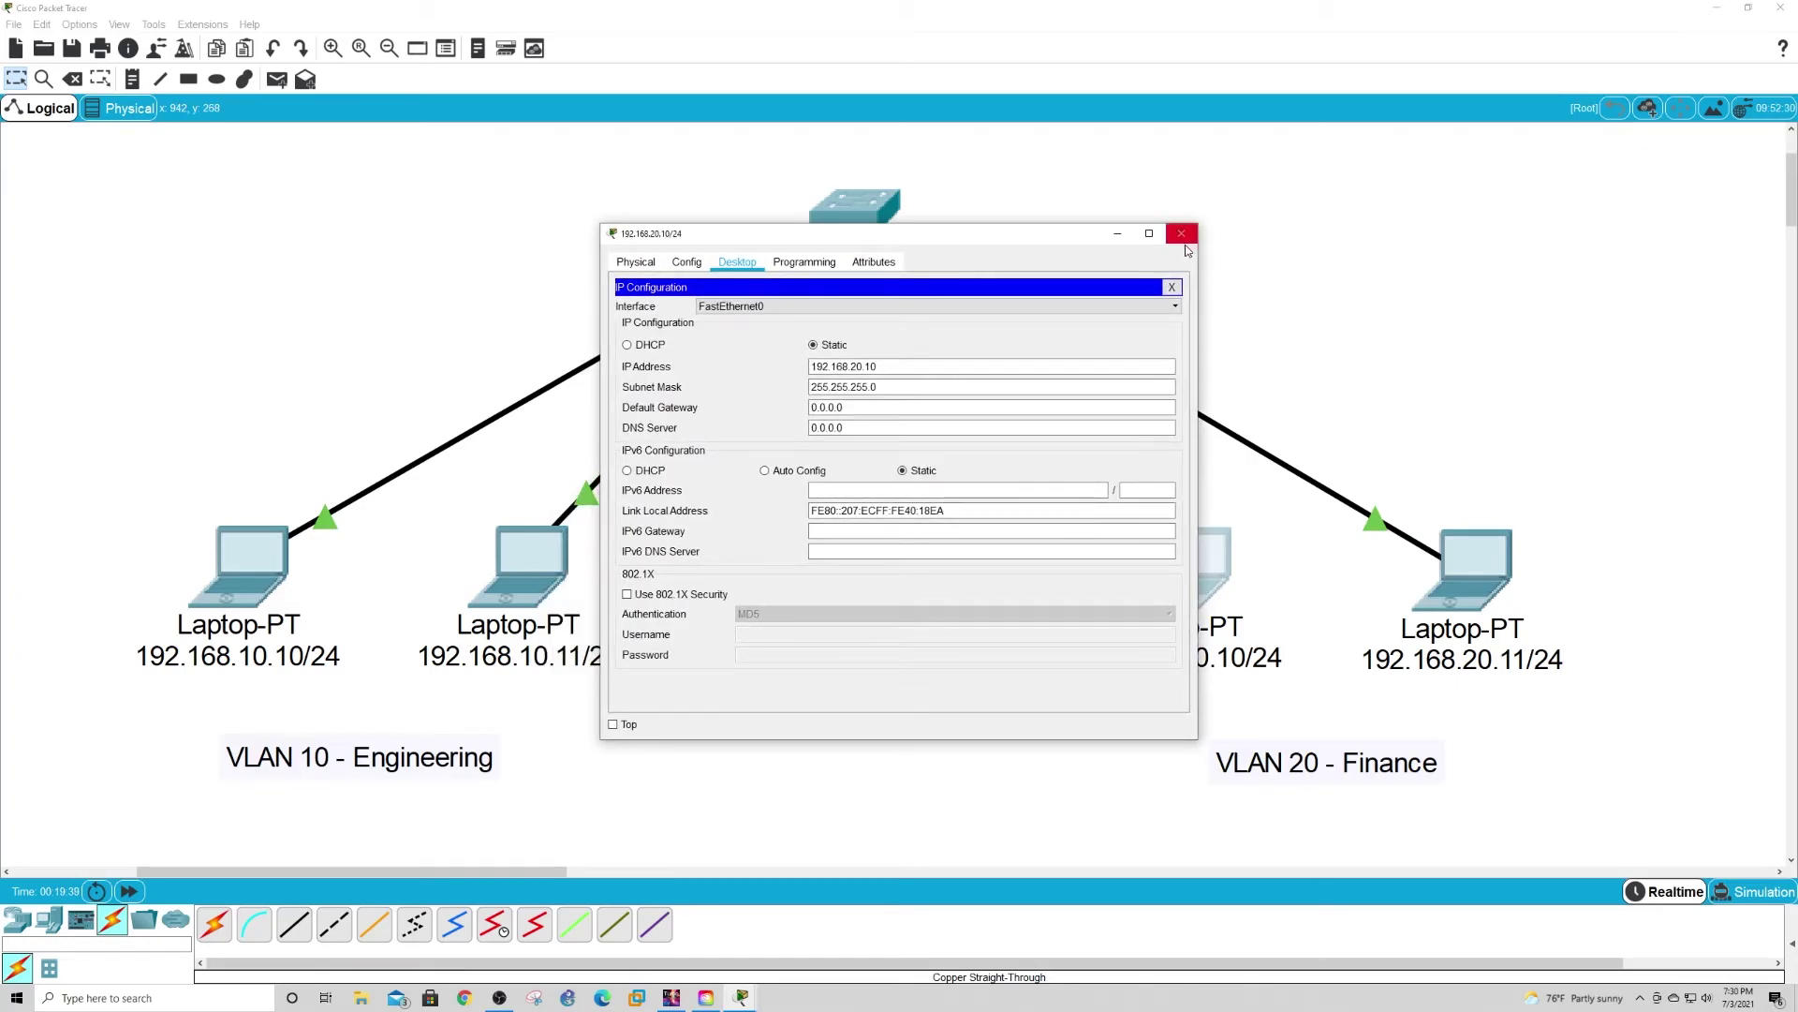
left_click(1172, 287)
left_click(1016, 328)
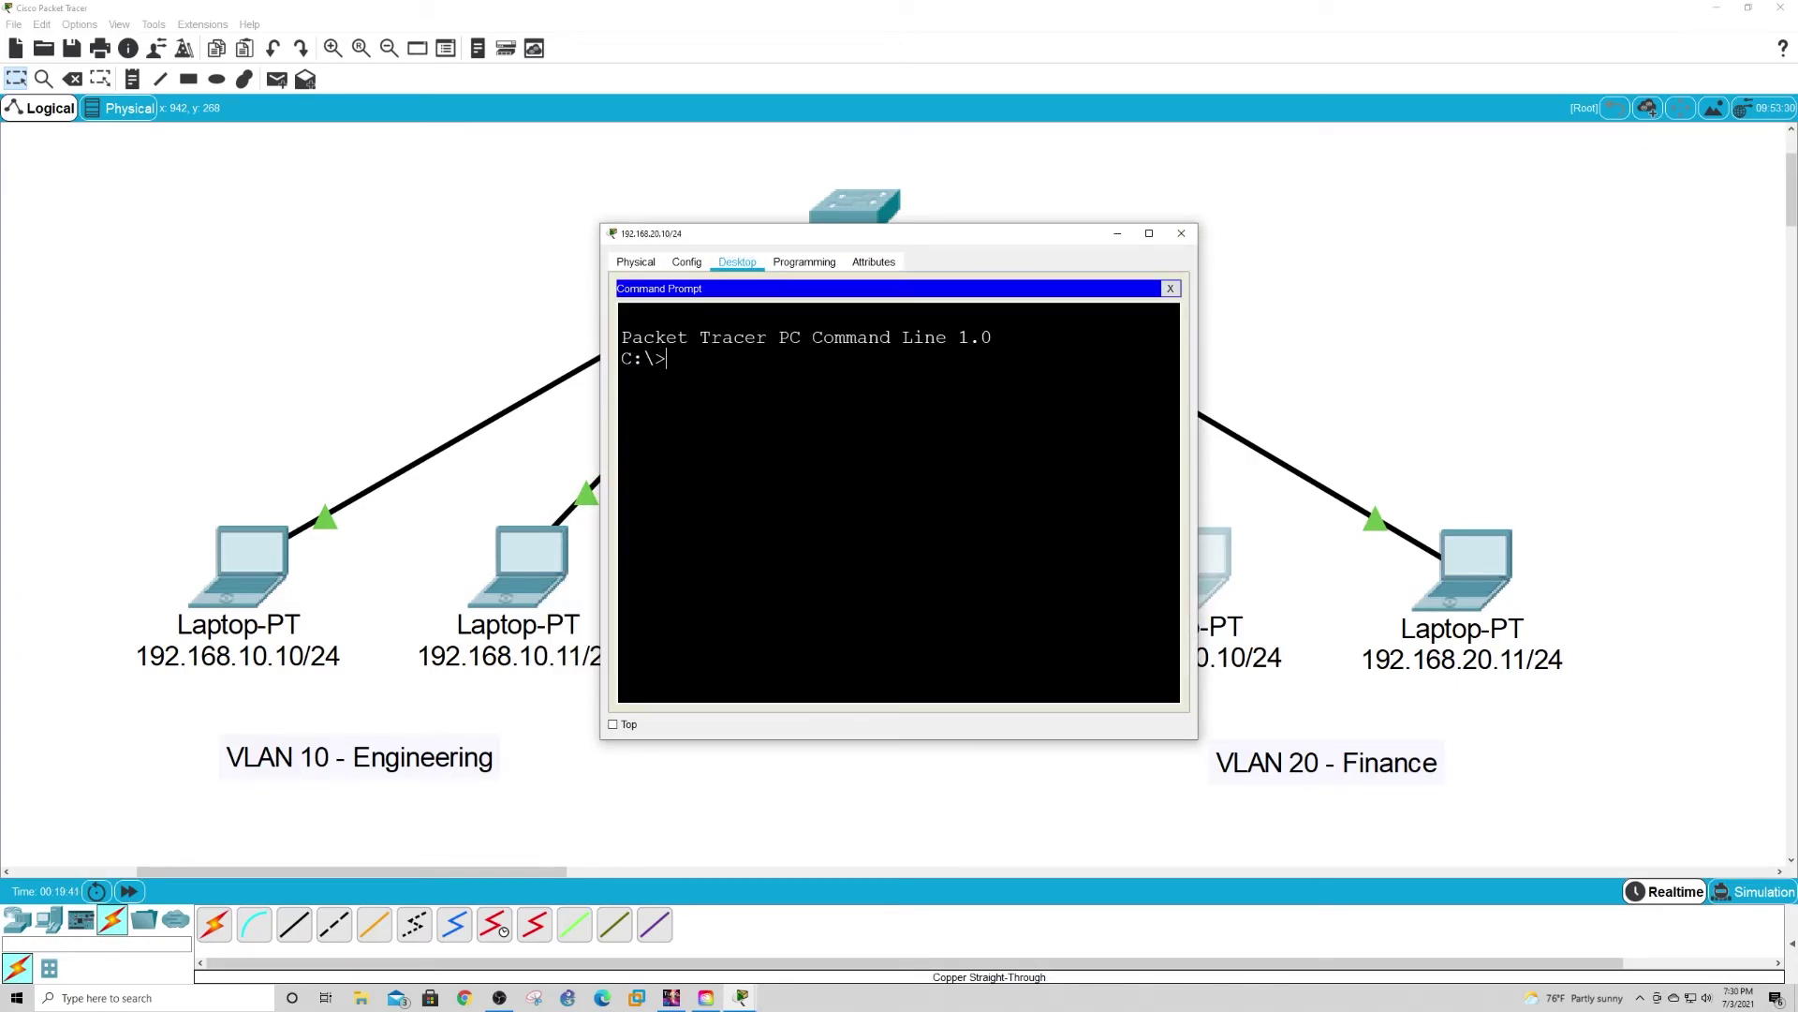
left_click_drag(1198, 394, 1792, 335)
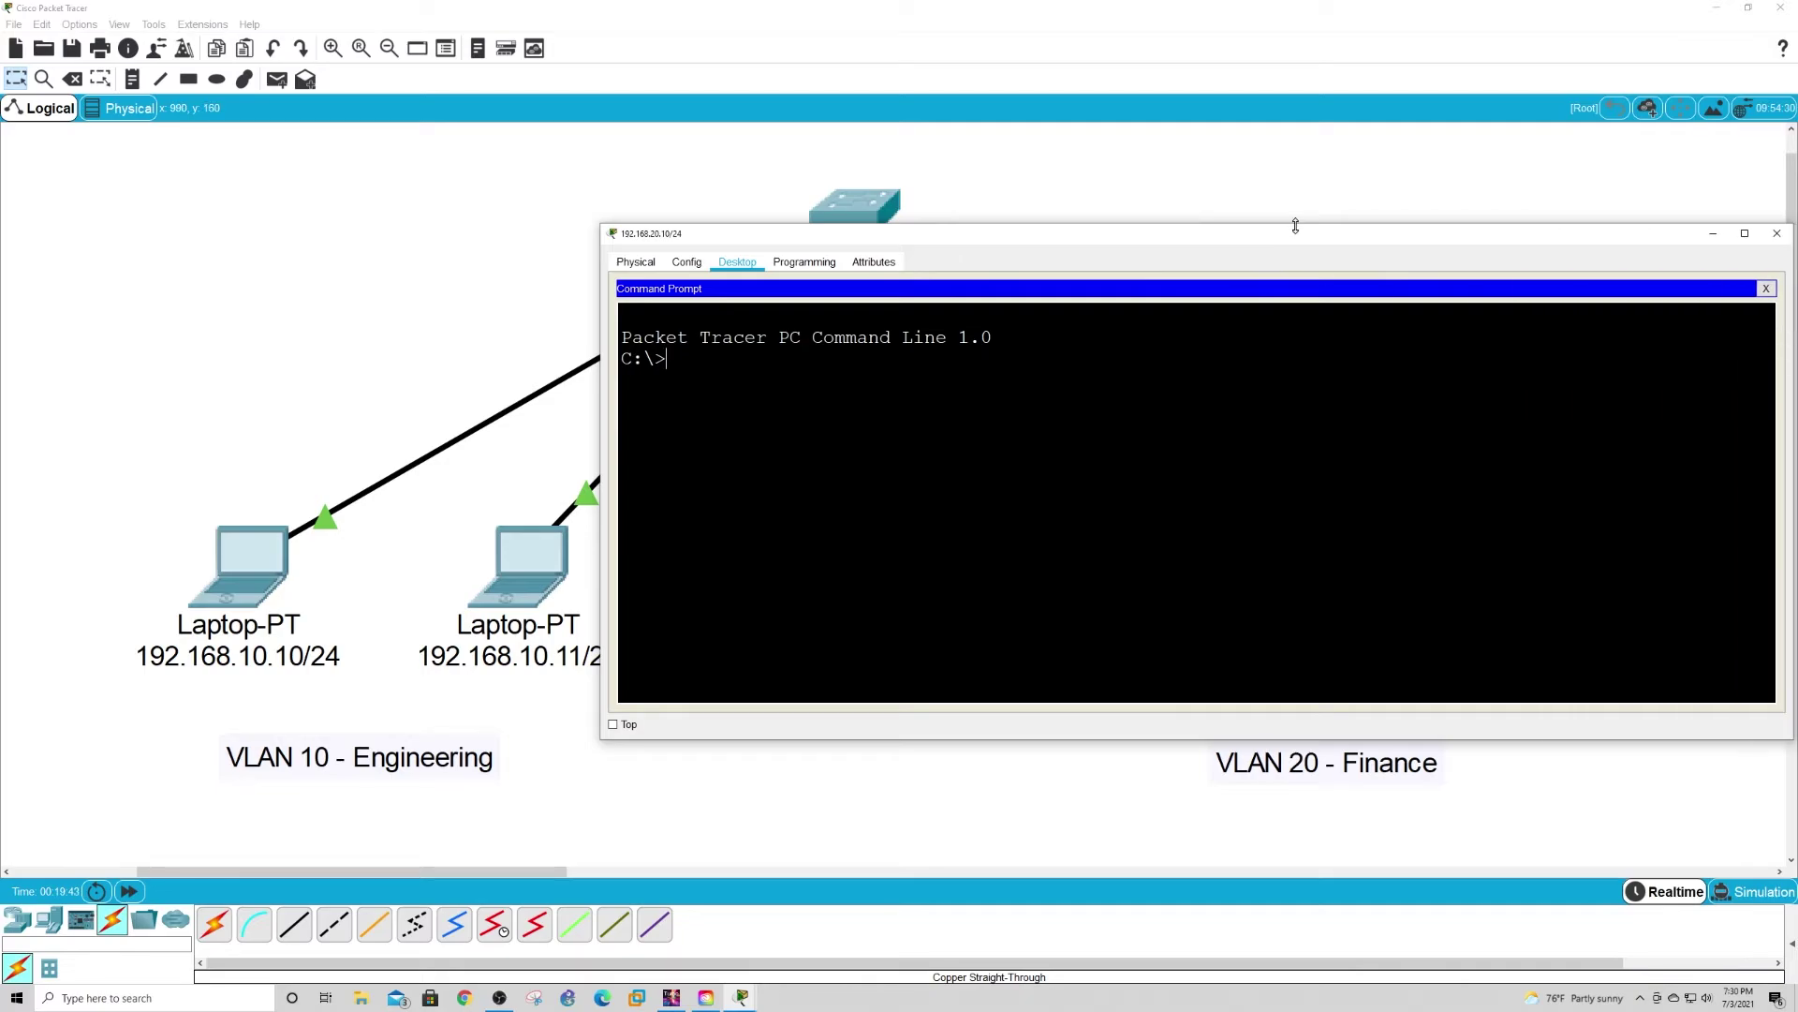
double_click(1294, 225)
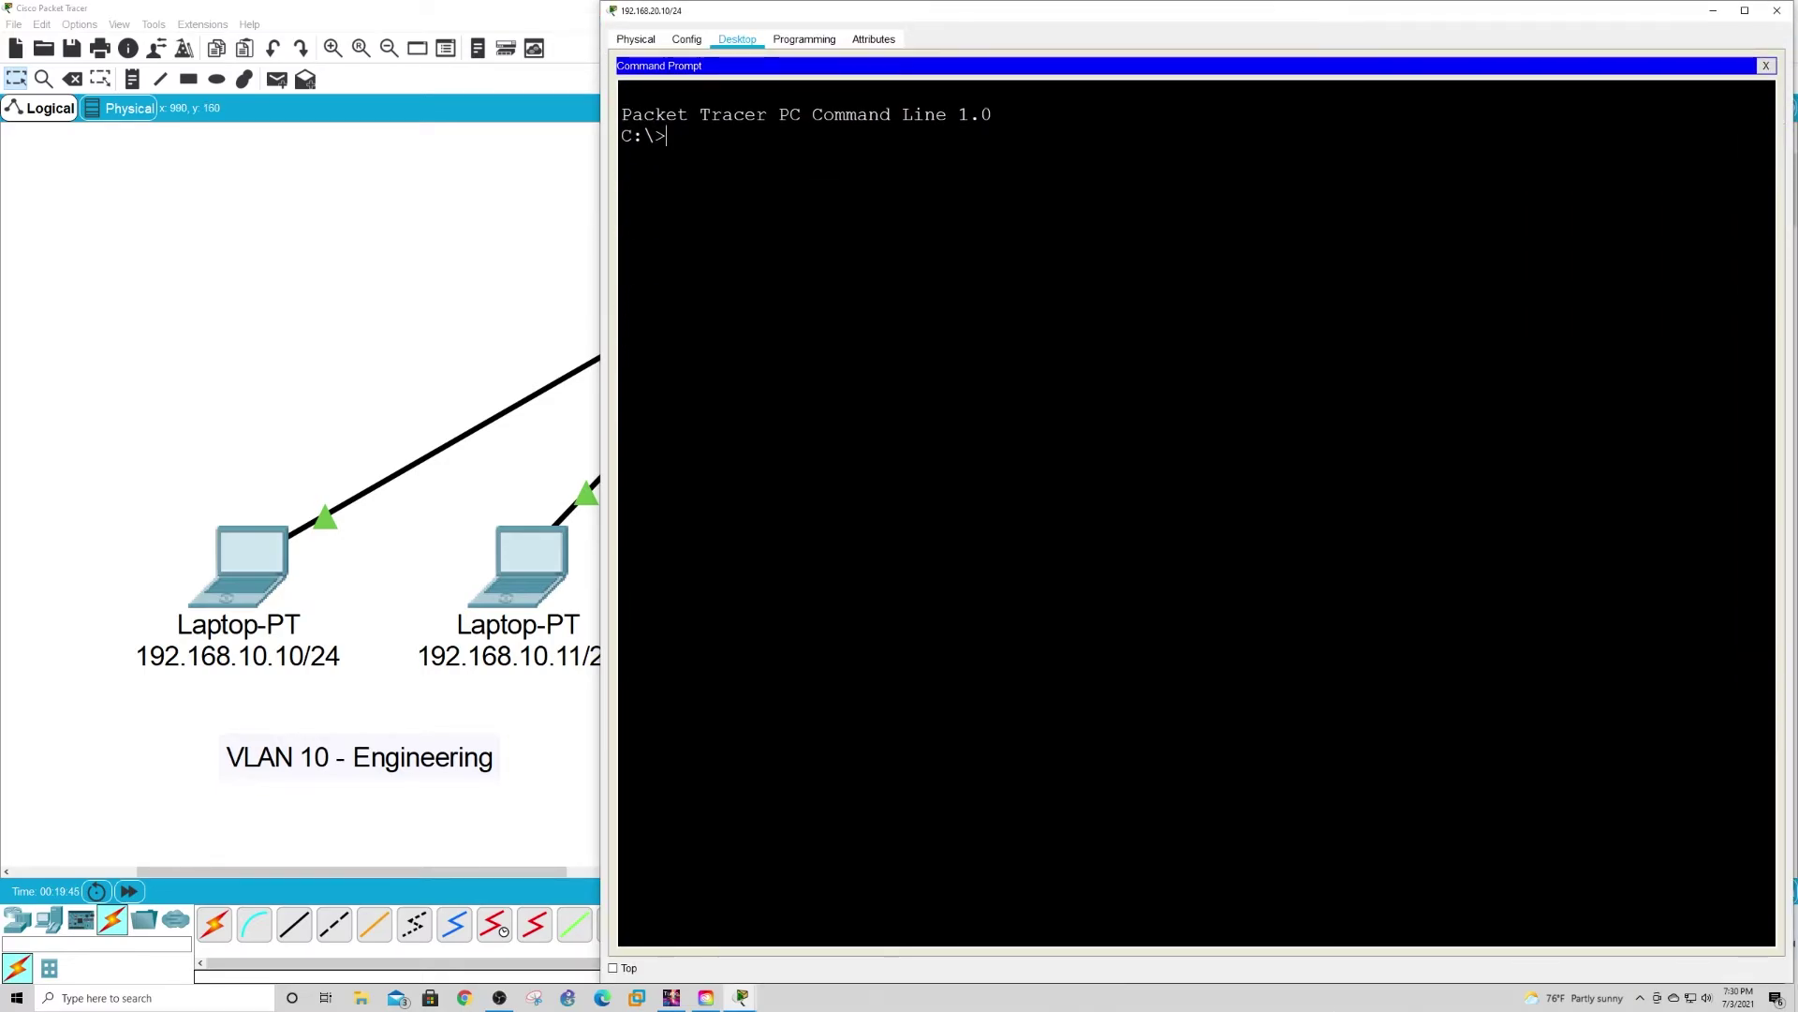
Step: Ping the VLAN 10 laptop at 192.168.10.10 from the VLAN 20 laptop 192.168.20.10
type("ping")
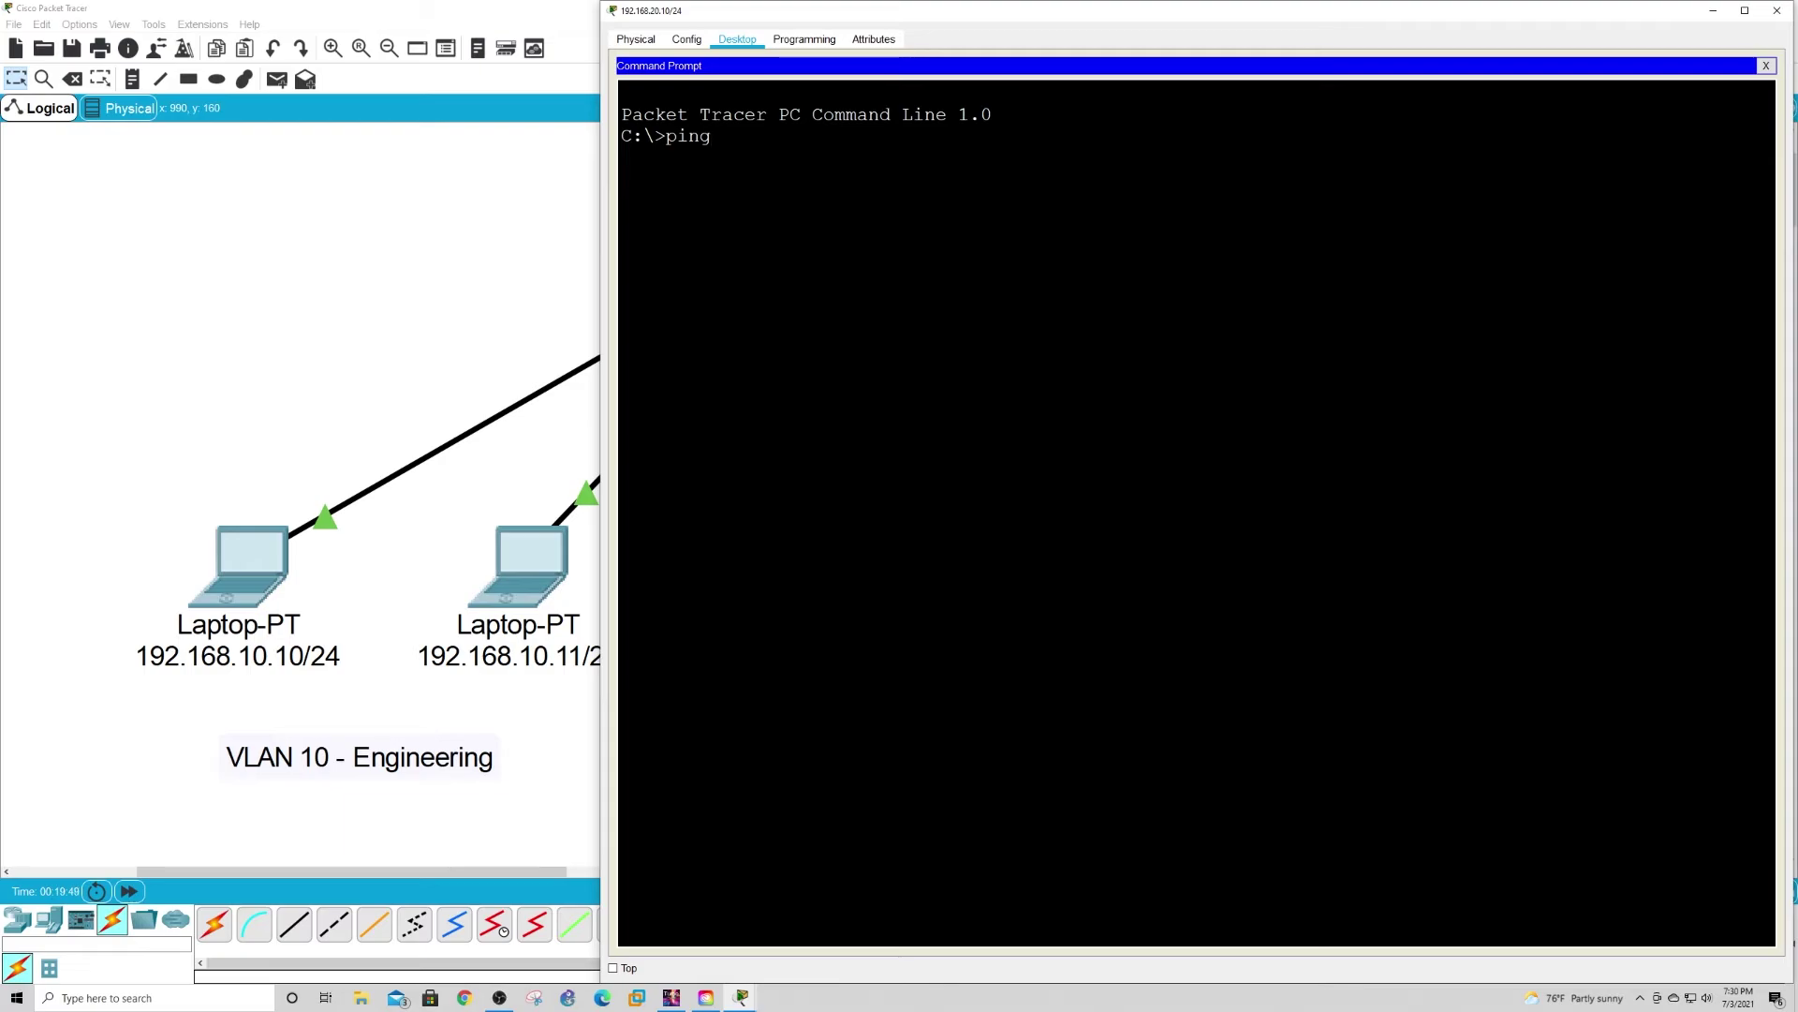
type(" 192.168")
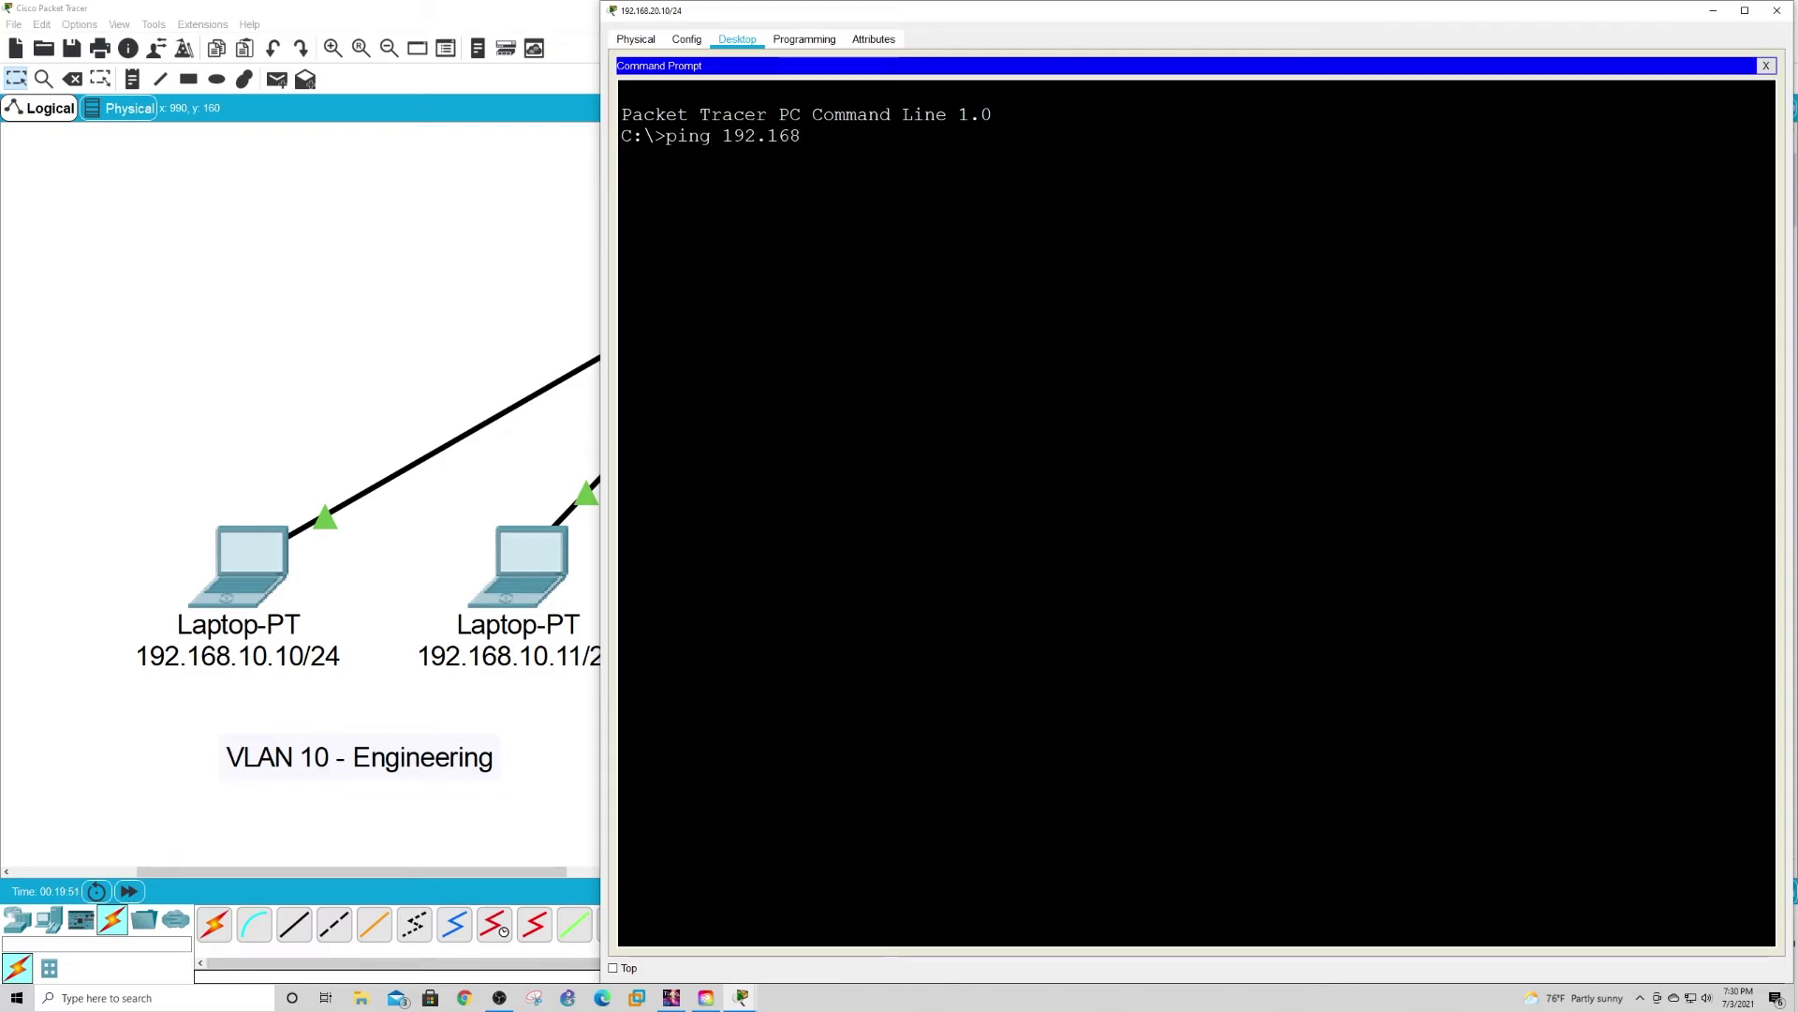
type(".10")
key("BackSpace")
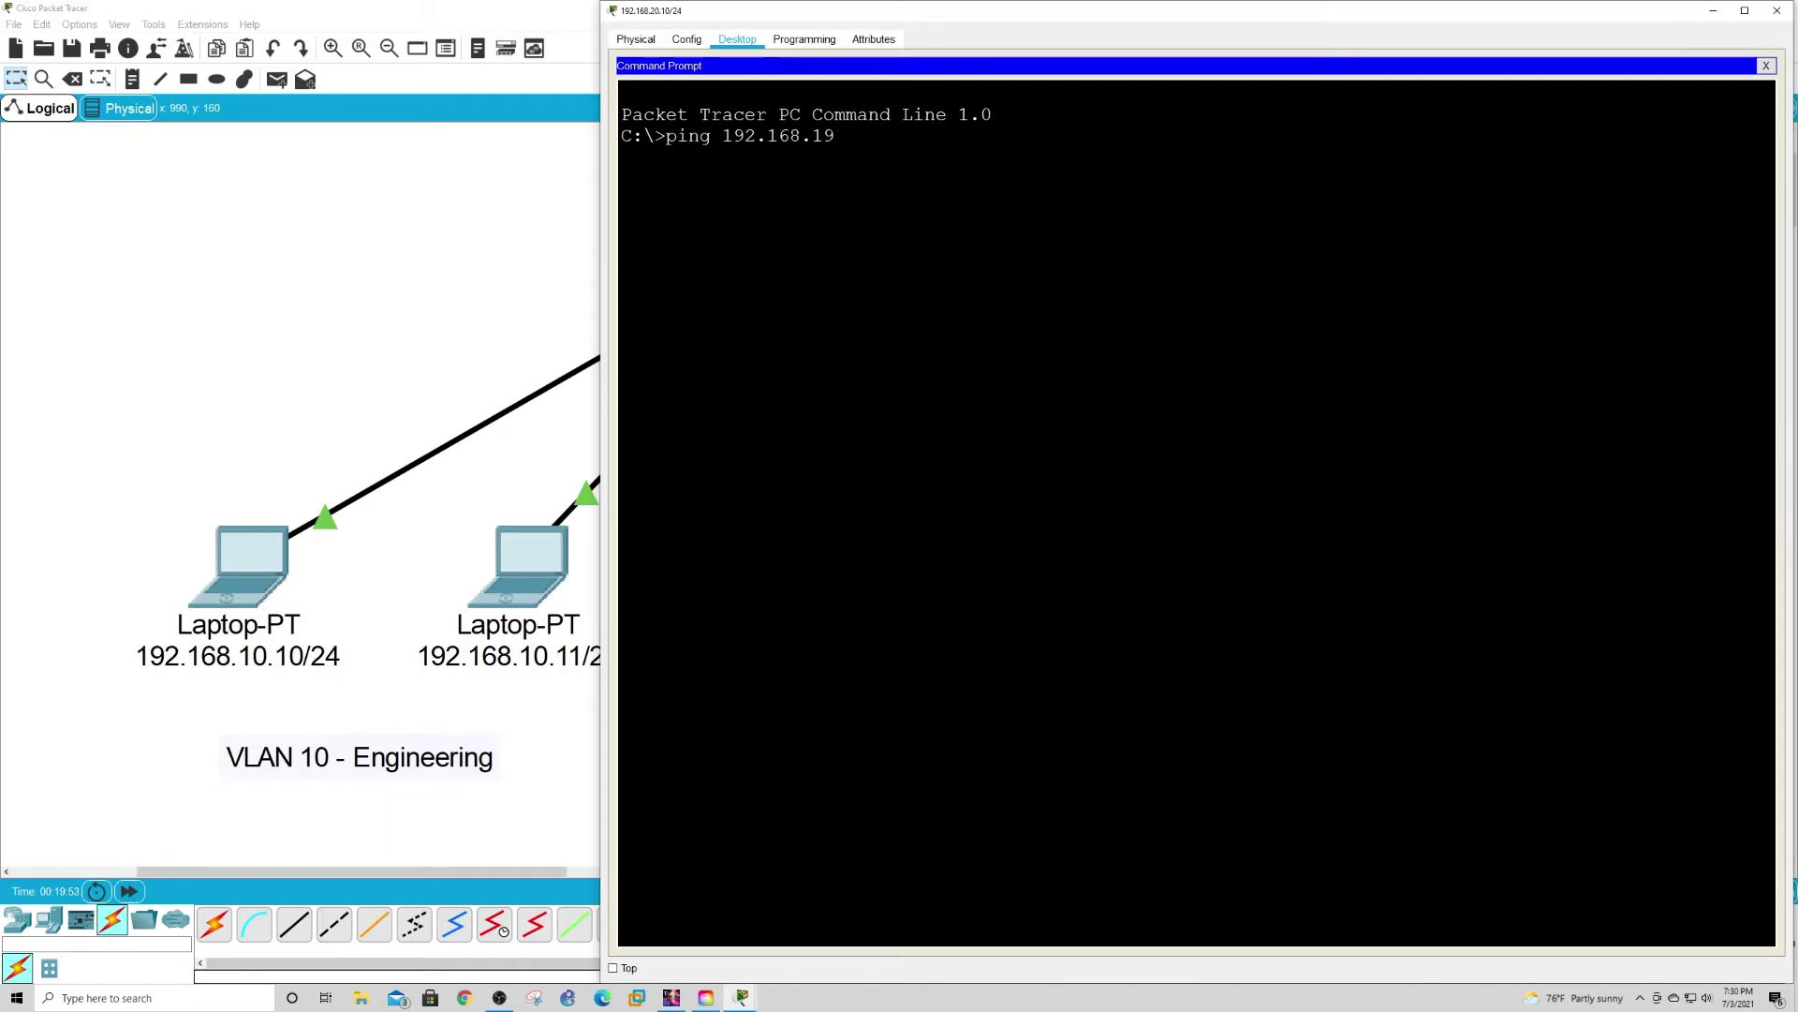
type("0.10")
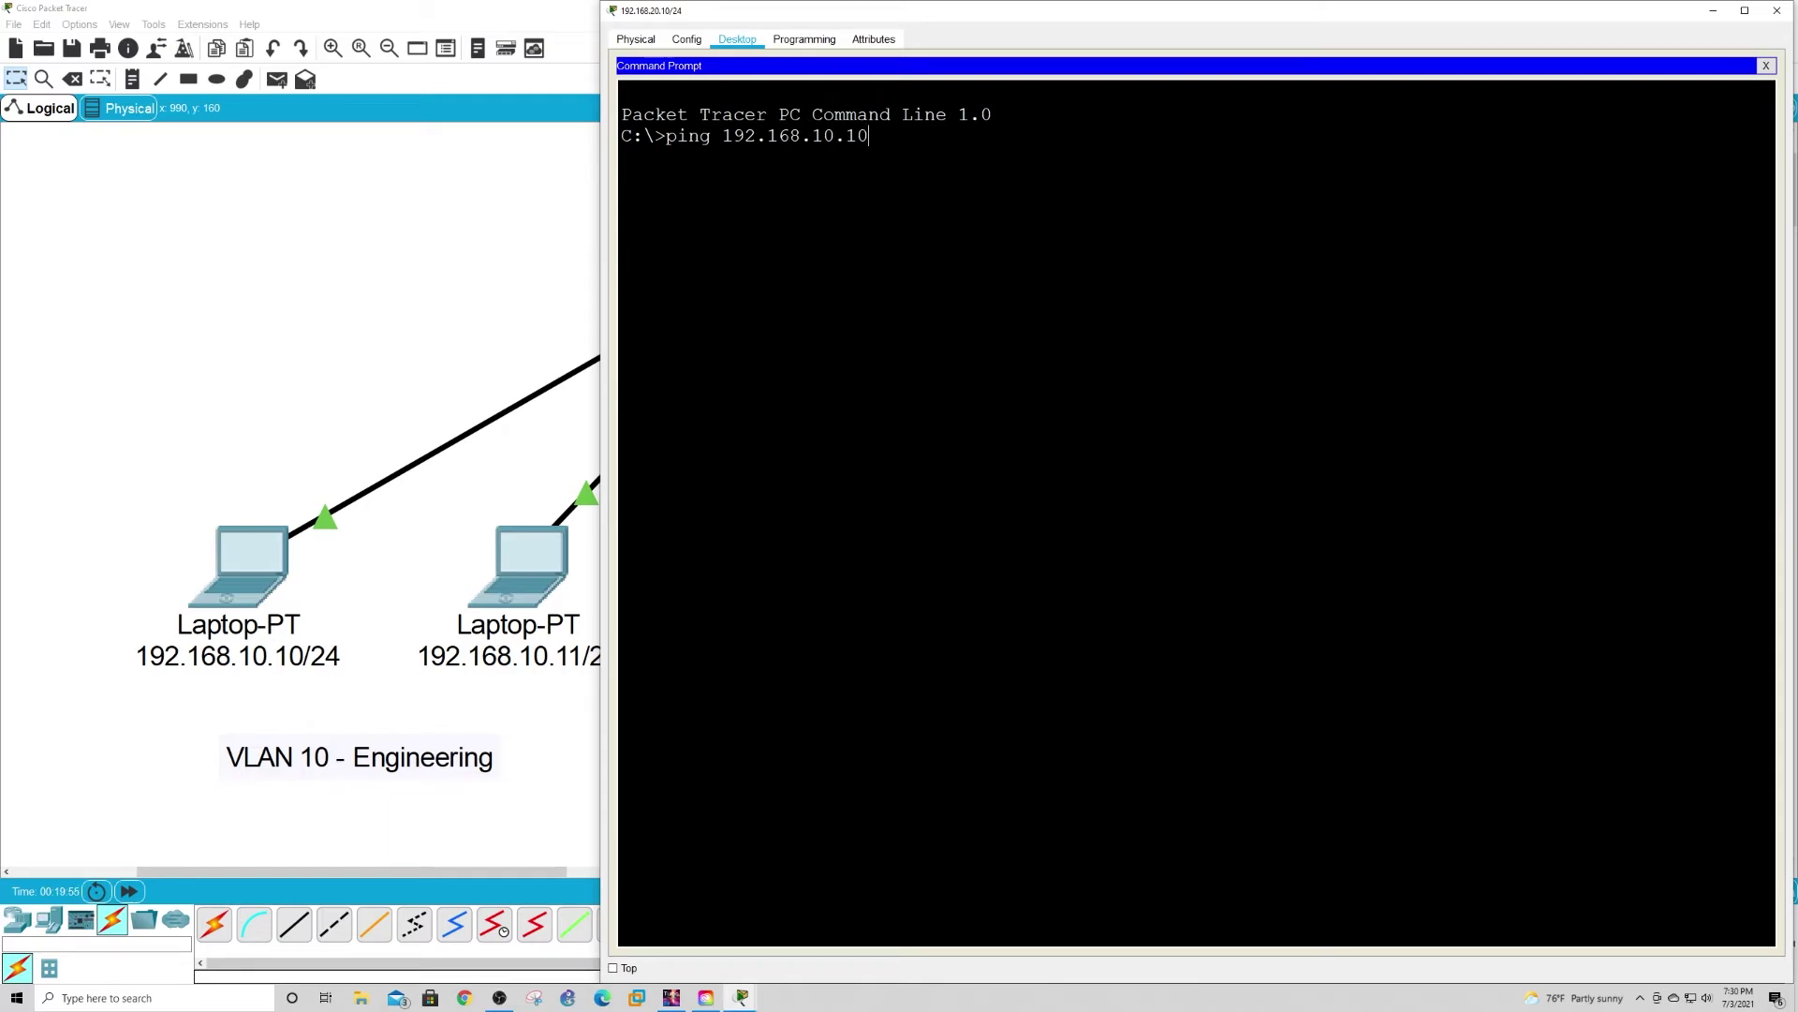
key("Return")
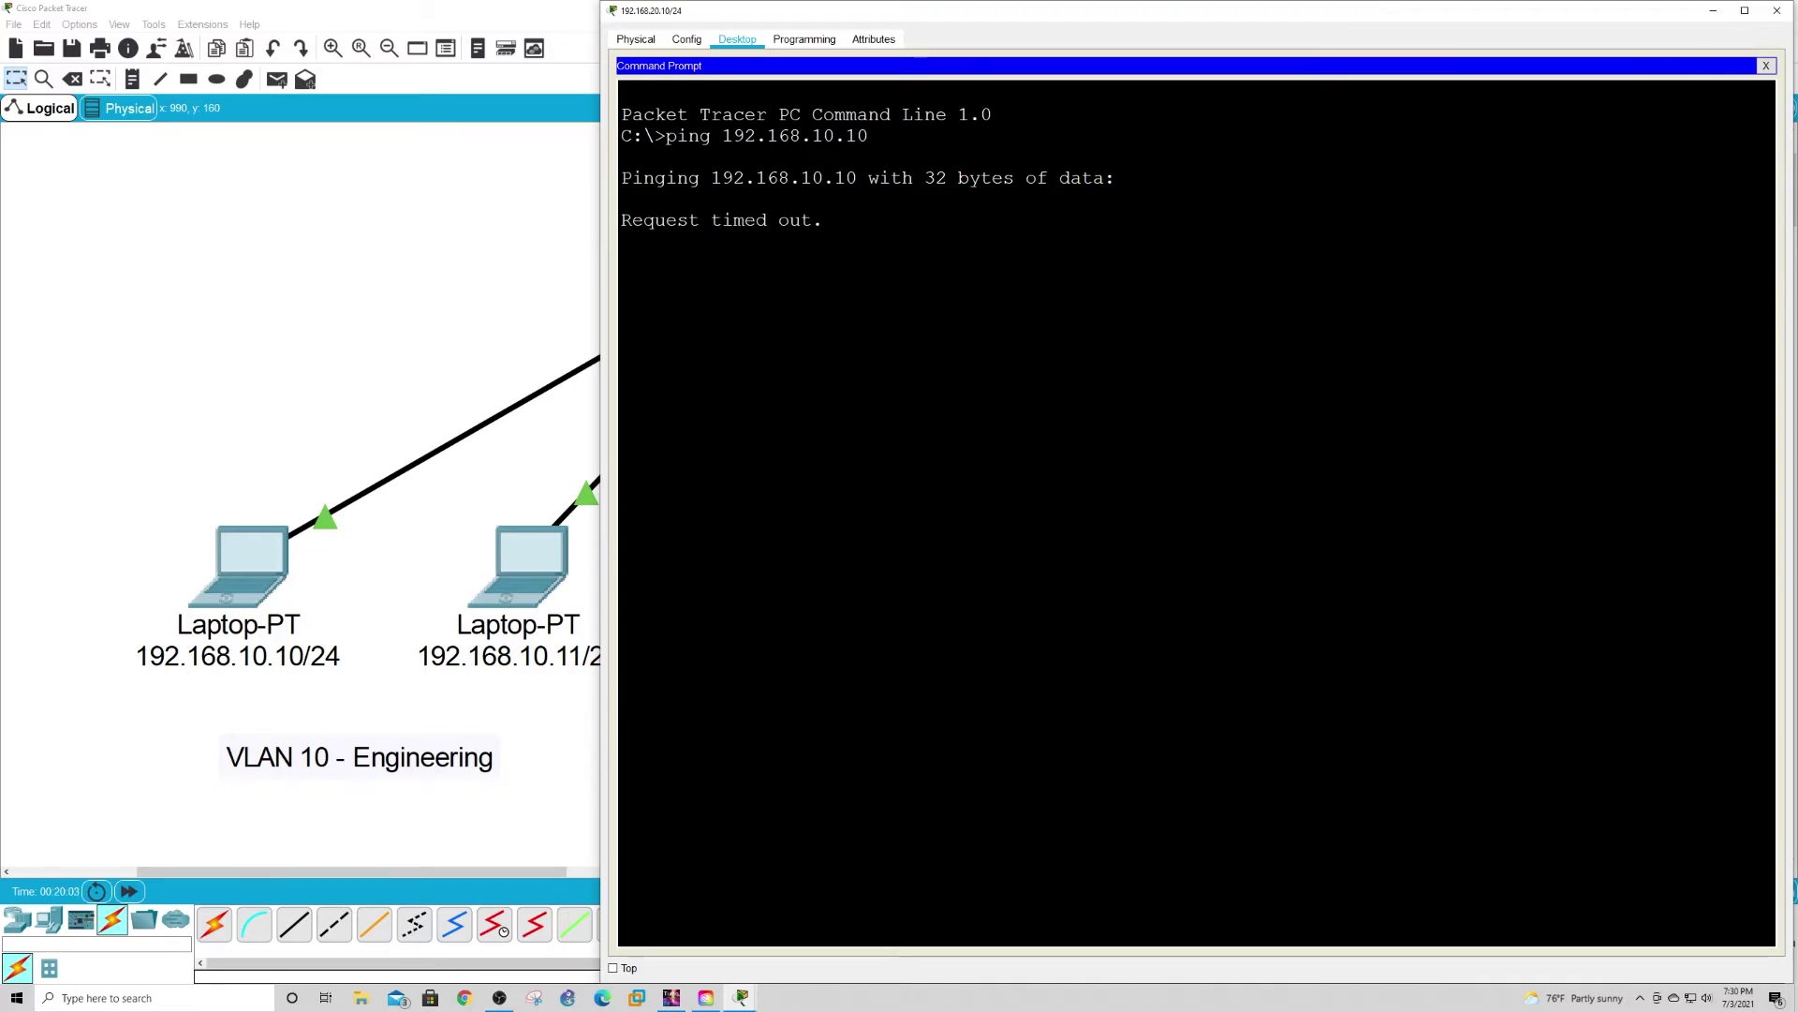
Step: Minimize the laptop's window, open the Switch0 command line, and display the switch's MAC table with show mac address-table
left_click(1716, 12)
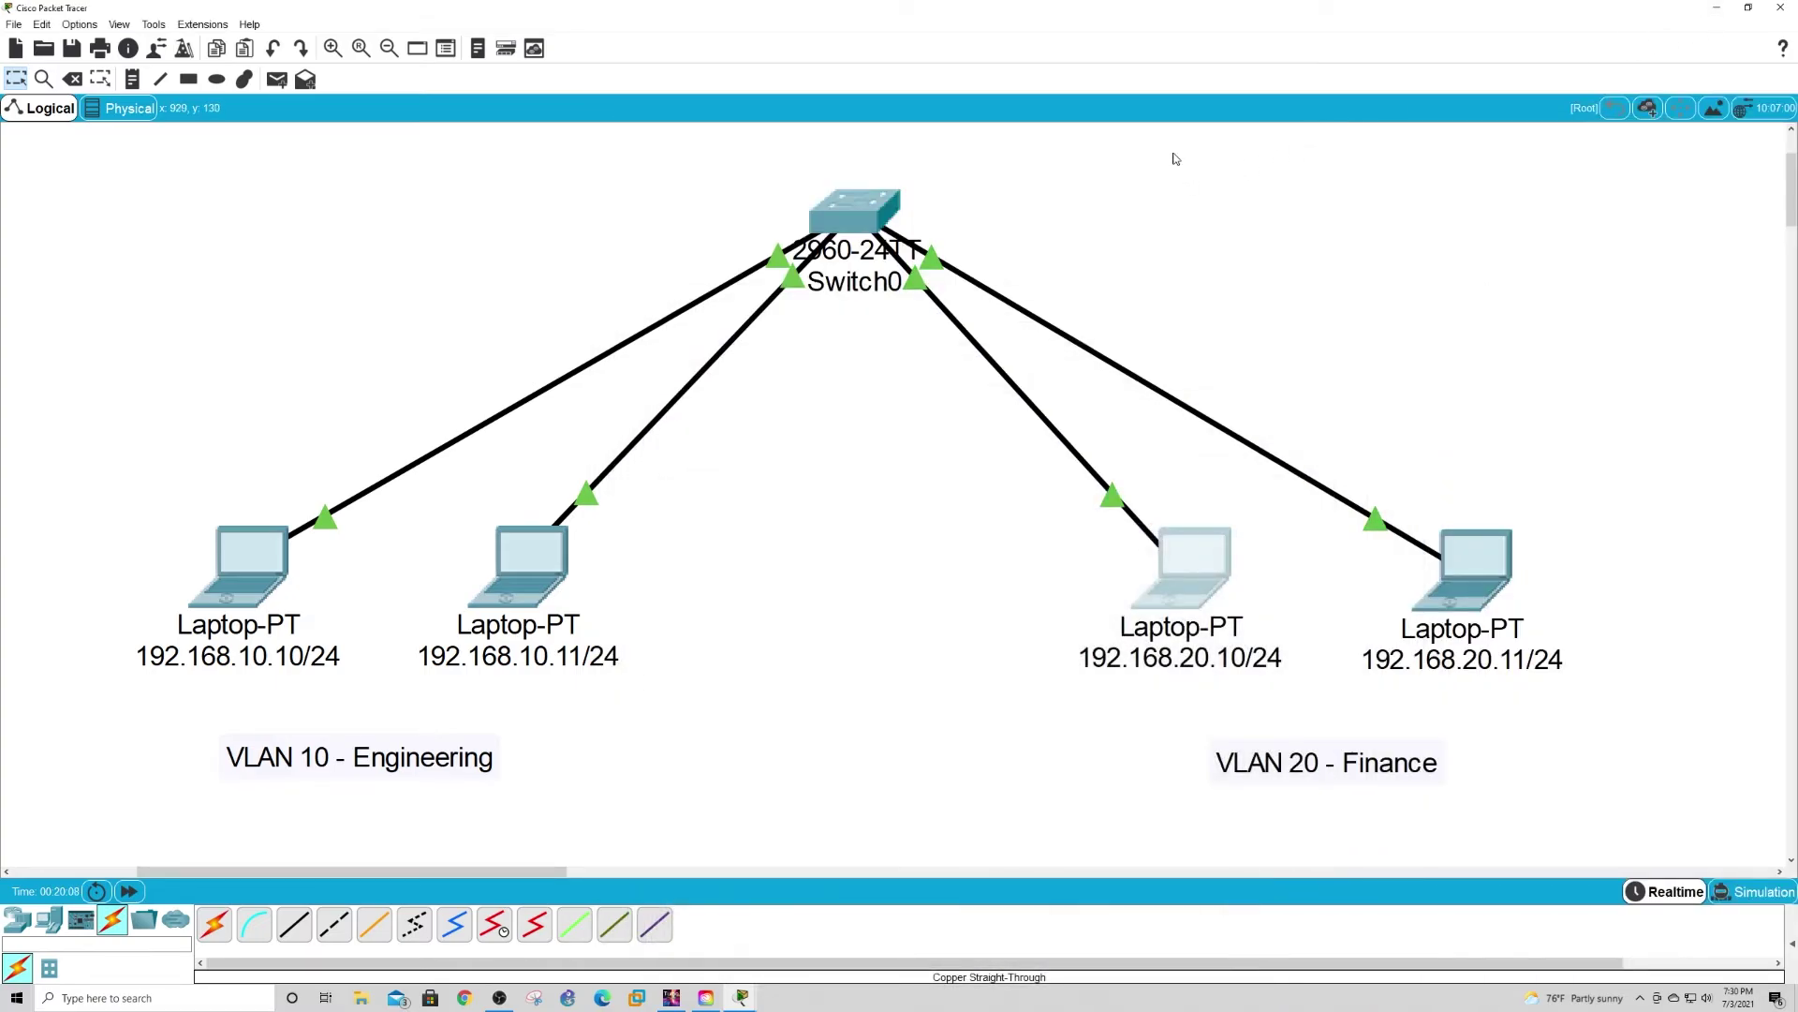
left_click(856, 218)
key("Return")
key("Return")
key("Return")
key("Return")
key("Return")
key("Return")
key("Return")
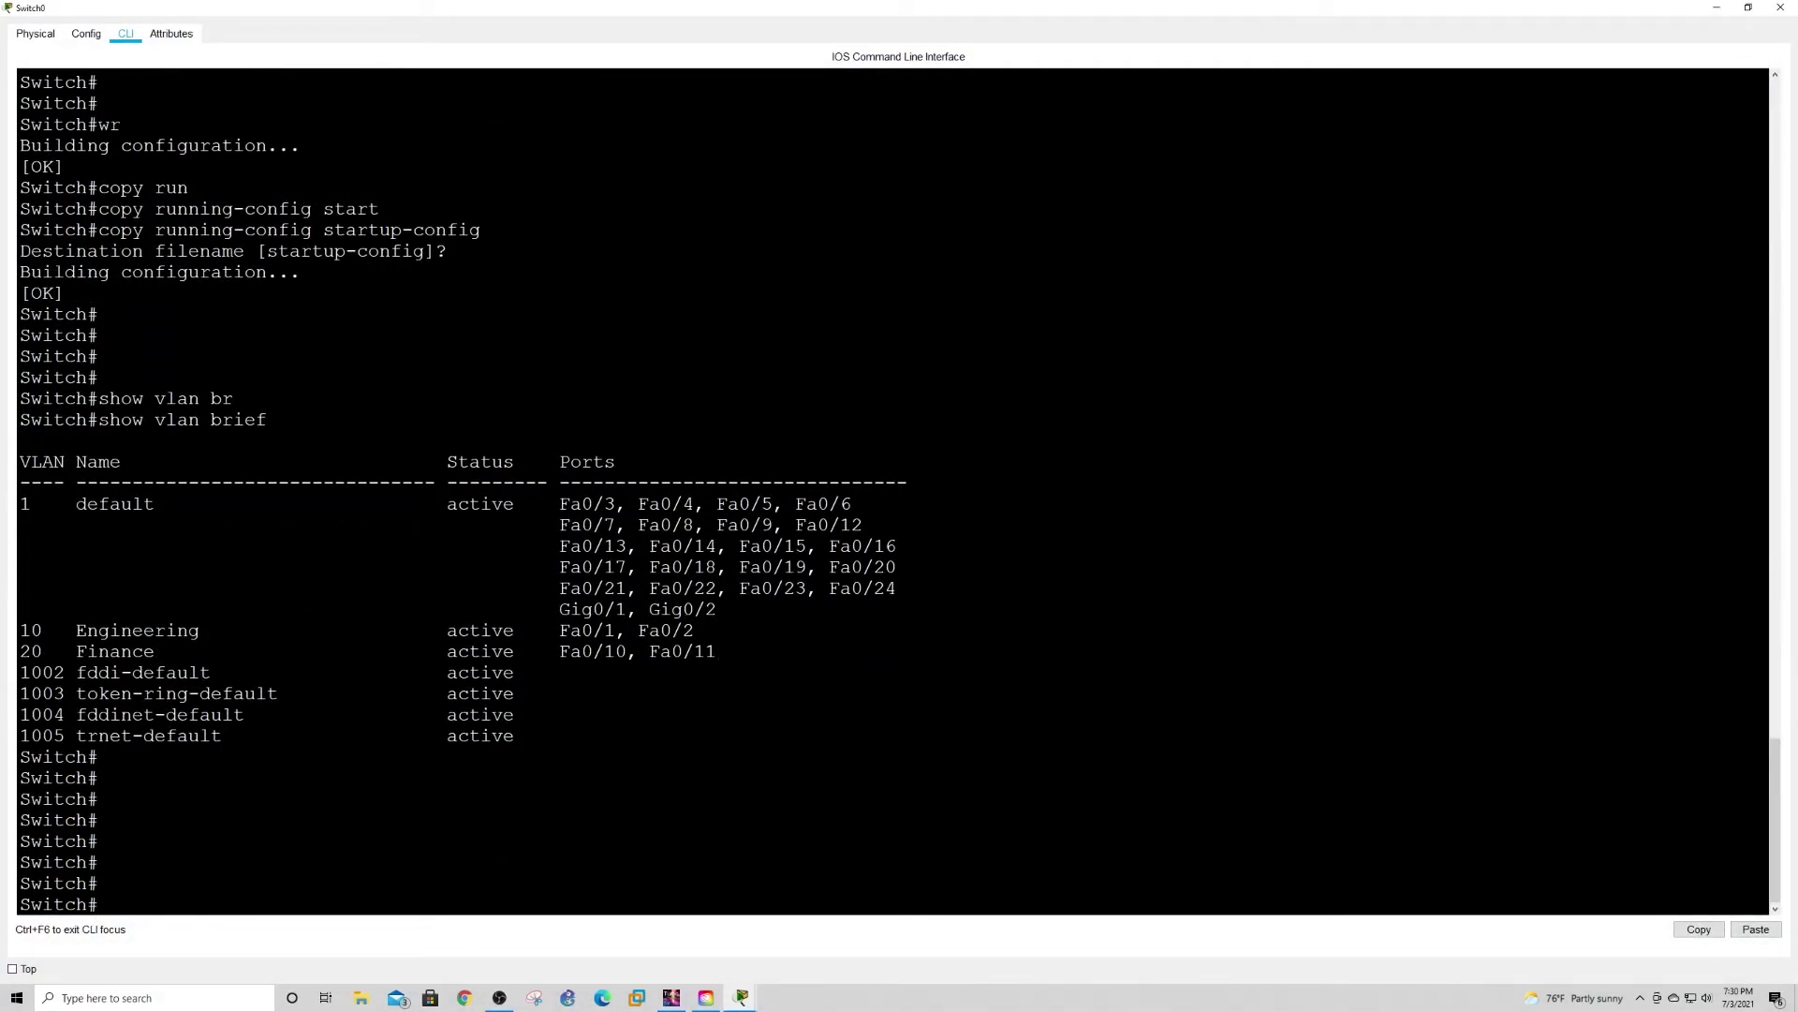
type("show mac address-ta")
key("Tab")
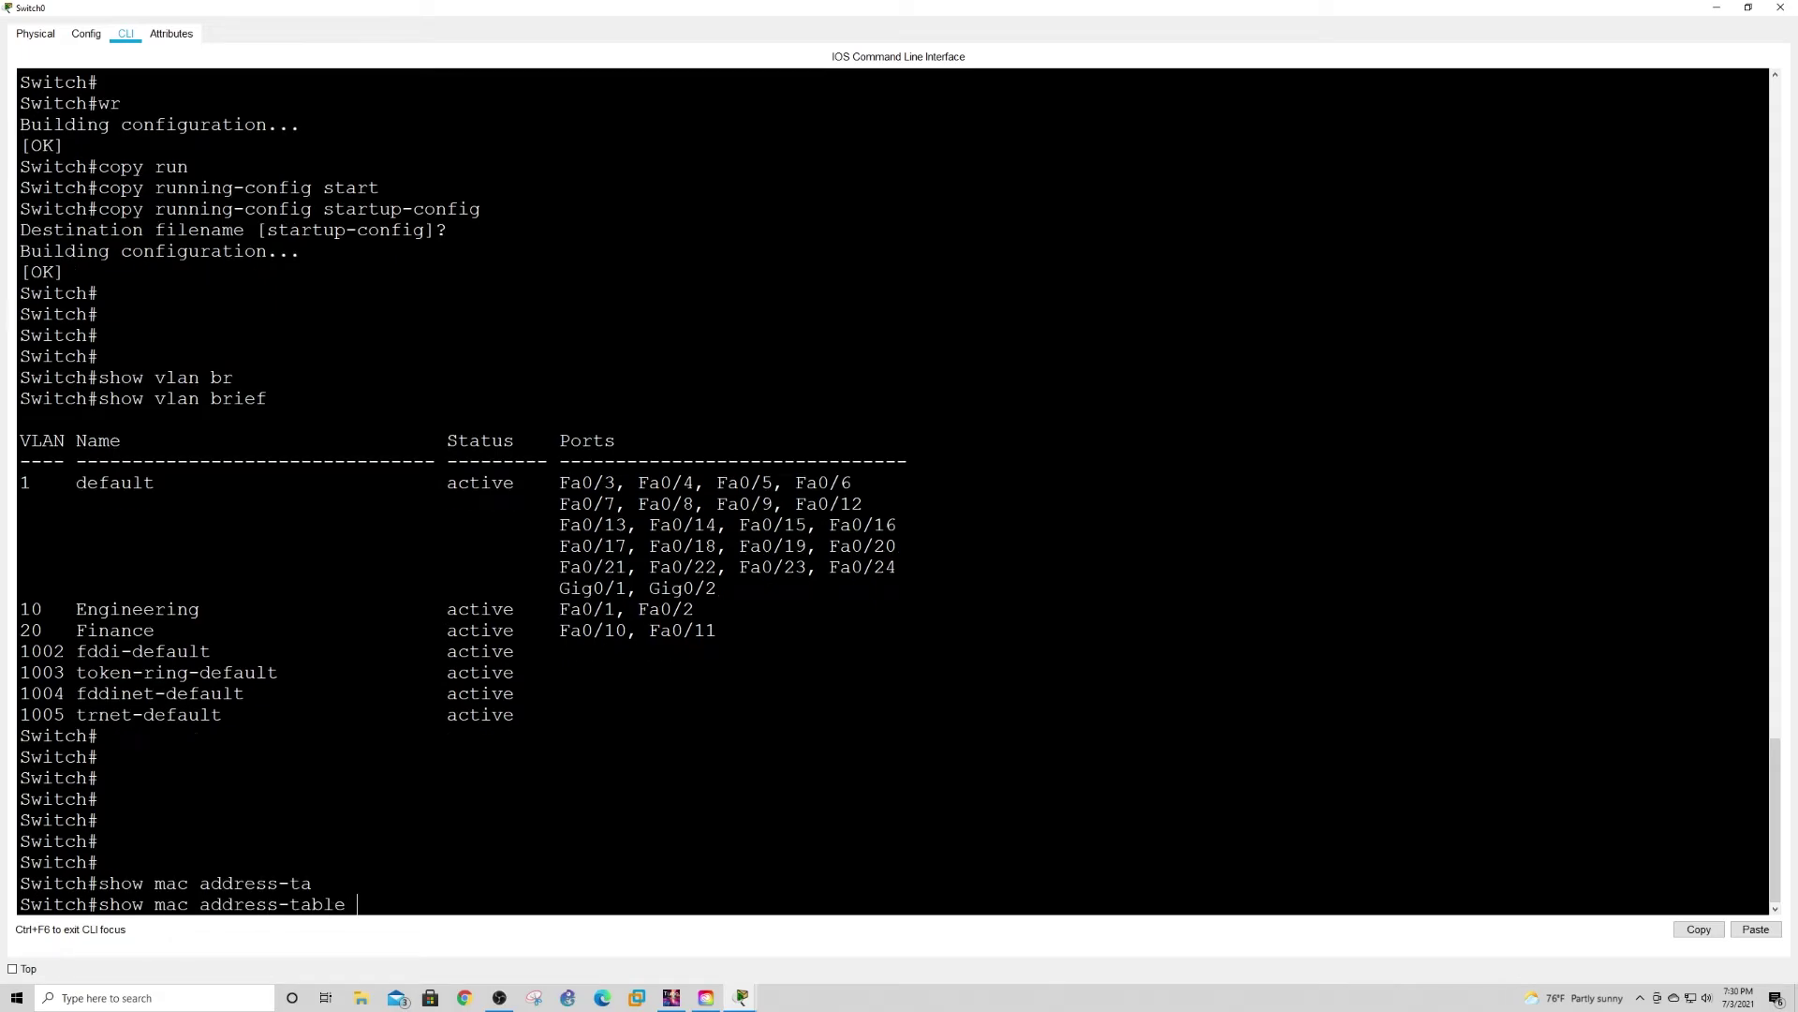
key("Return")
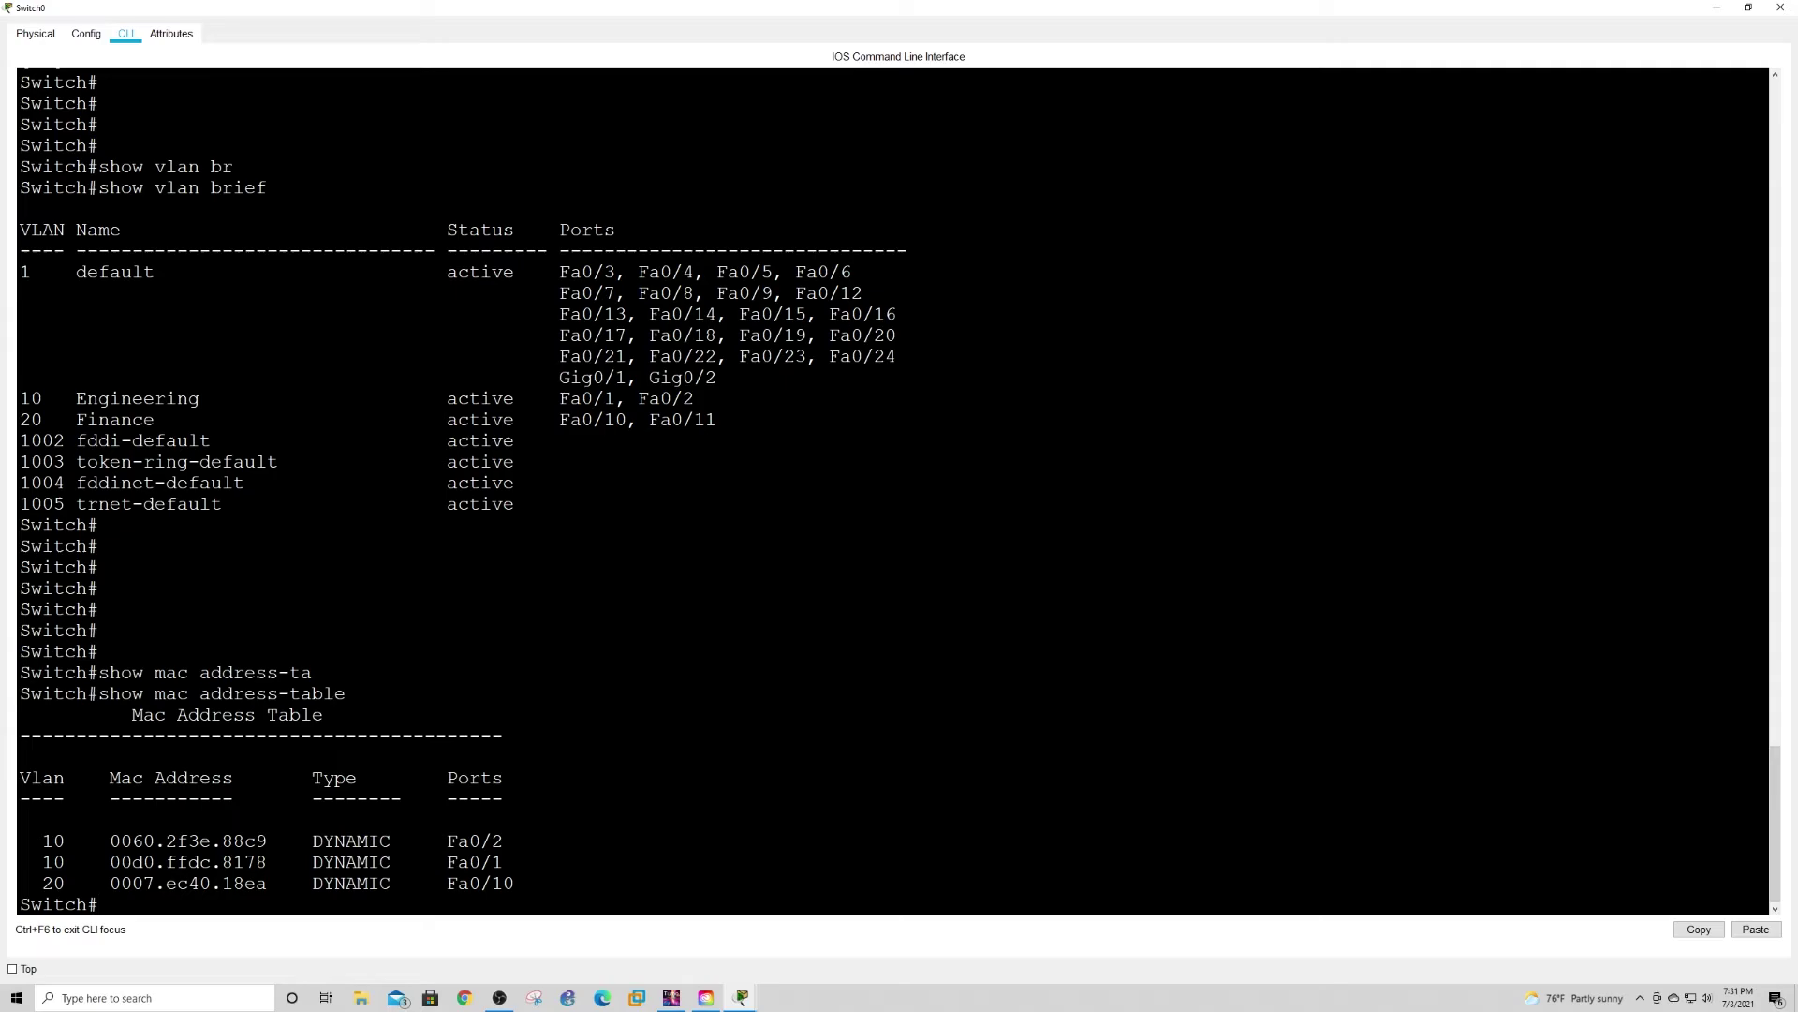
Step: Highlight the MAC address table entries for Fa0/1, Fa0/2 and Fa0/10 to examine their VLANs, and minimize the switch window
left_click_drag(44, 840, 242, 861)
left_click(242, 862)
left_click_drag(111, 840, 267, 861)
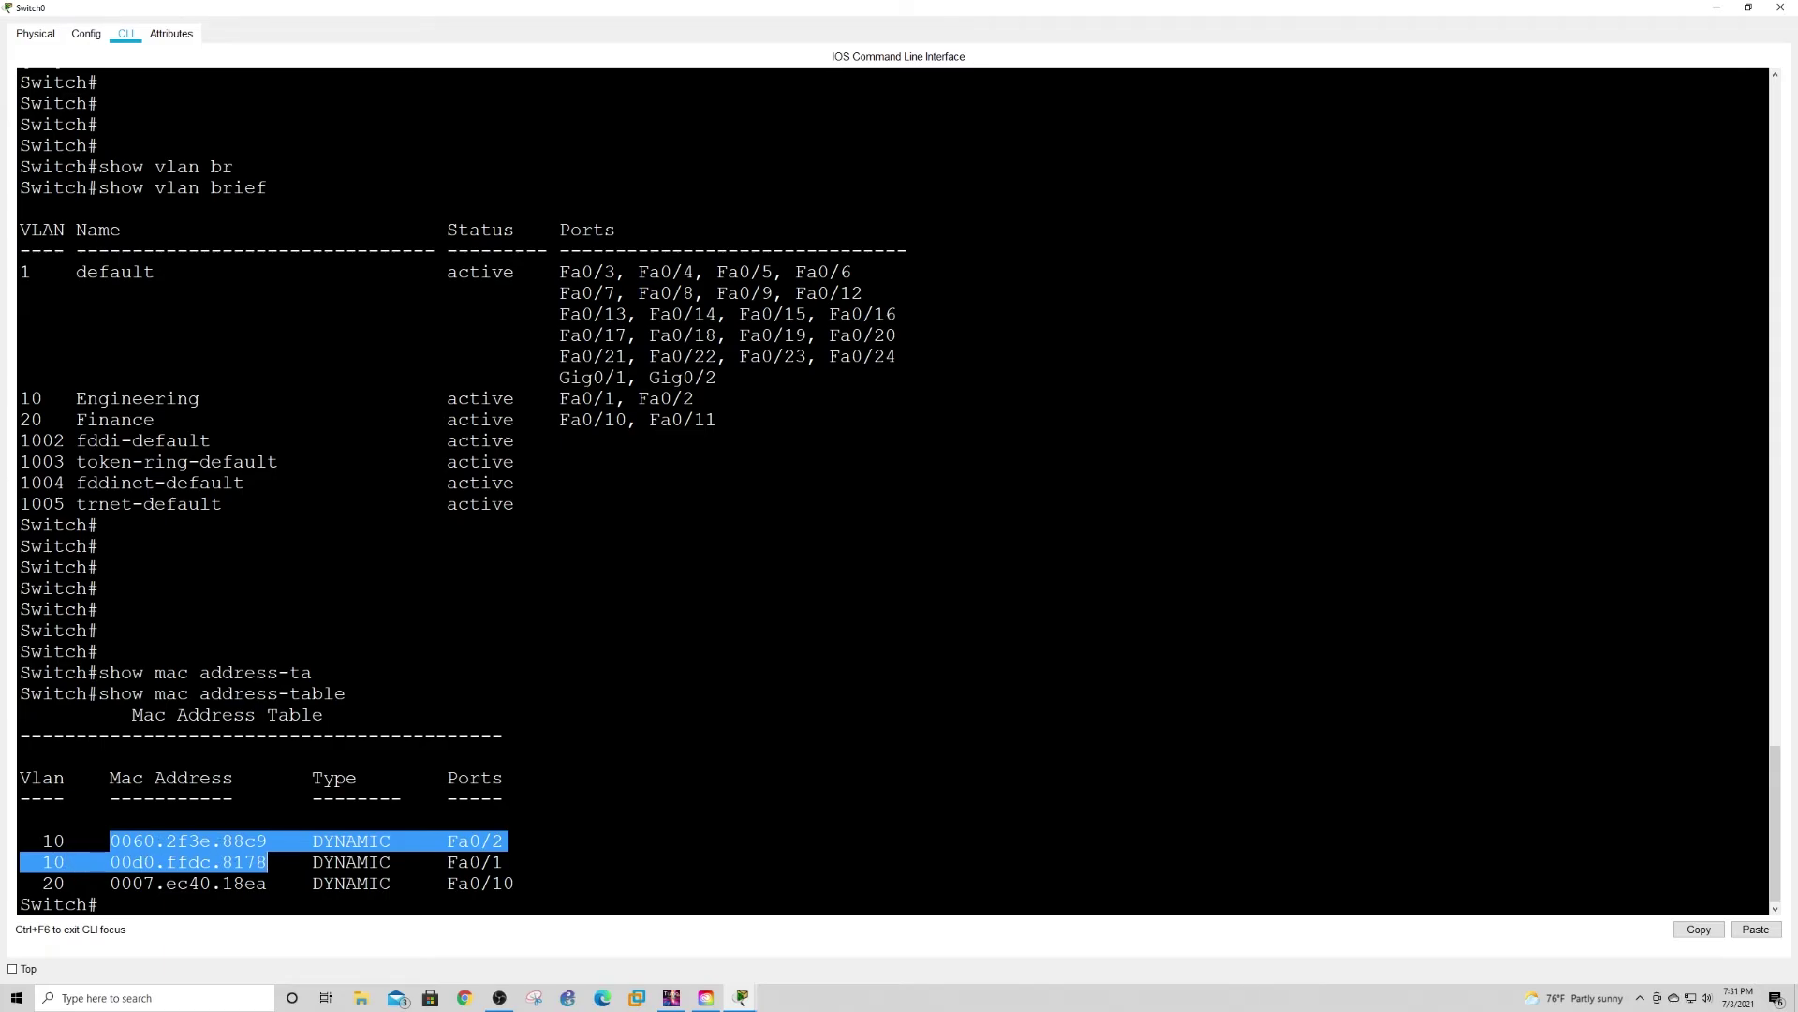
left_click_drag(504, 862, 33, 858)
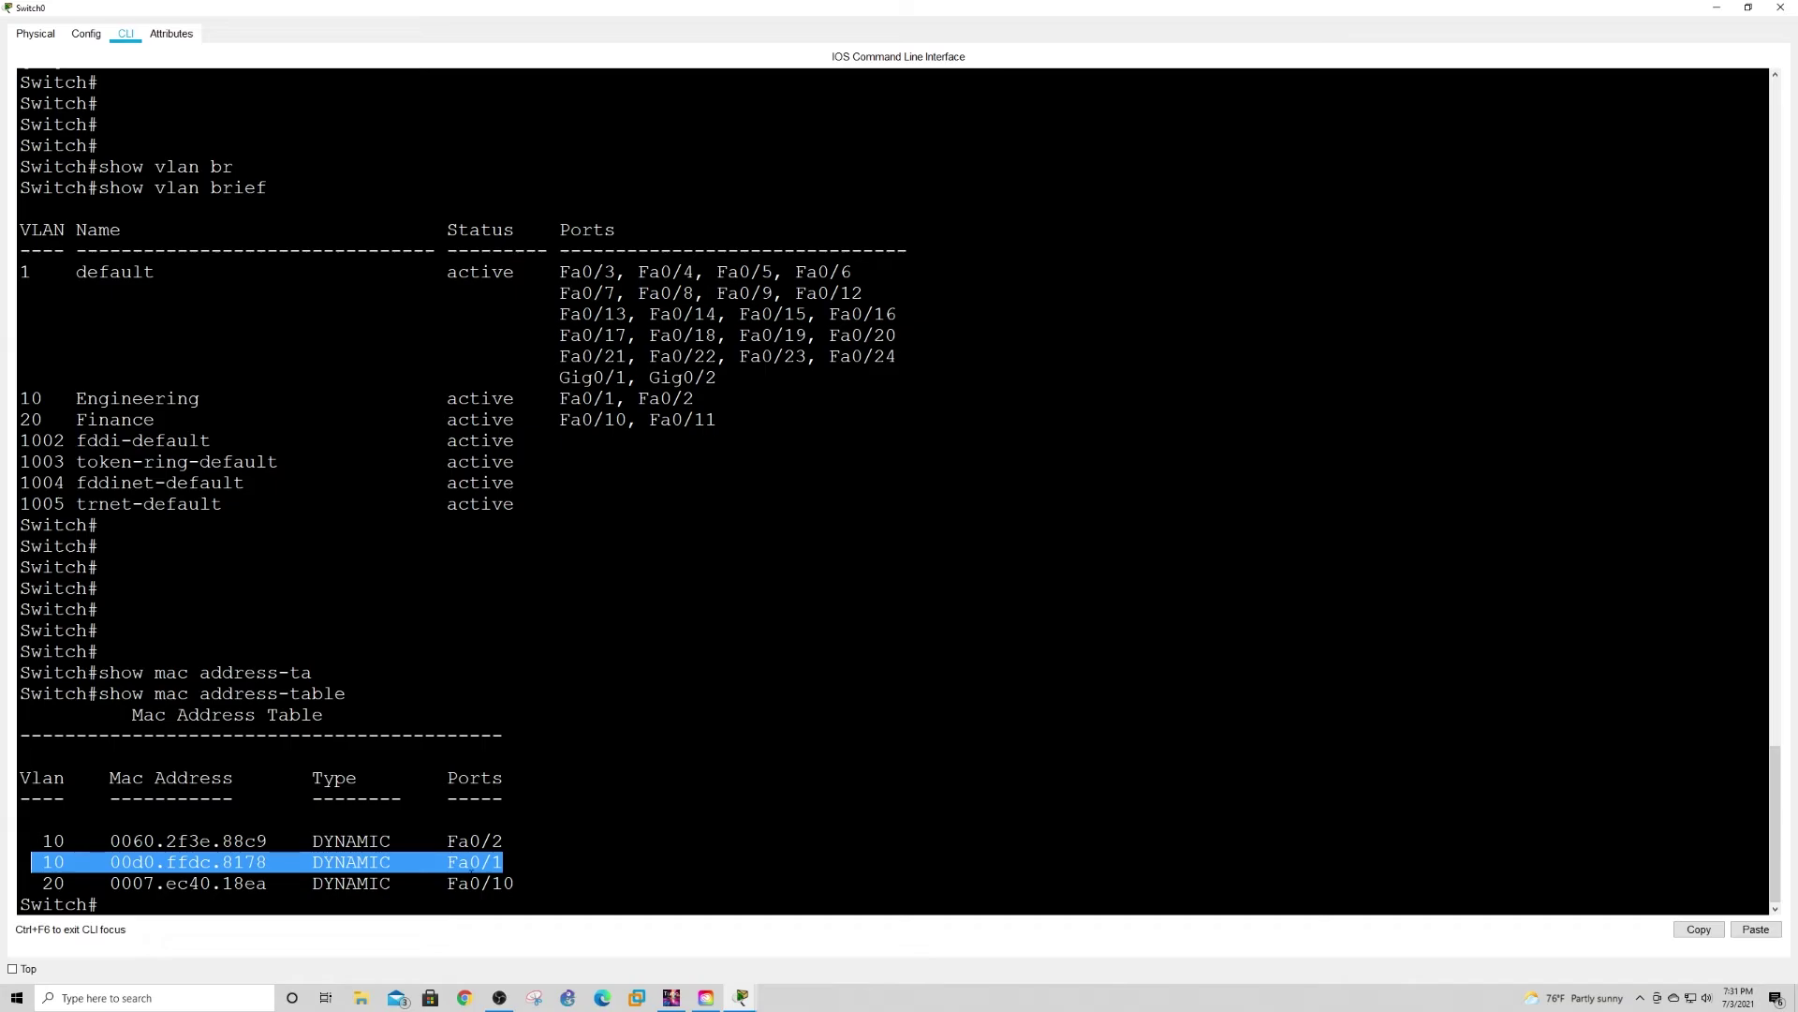
left_click_drag(504, 840, 45, 840)
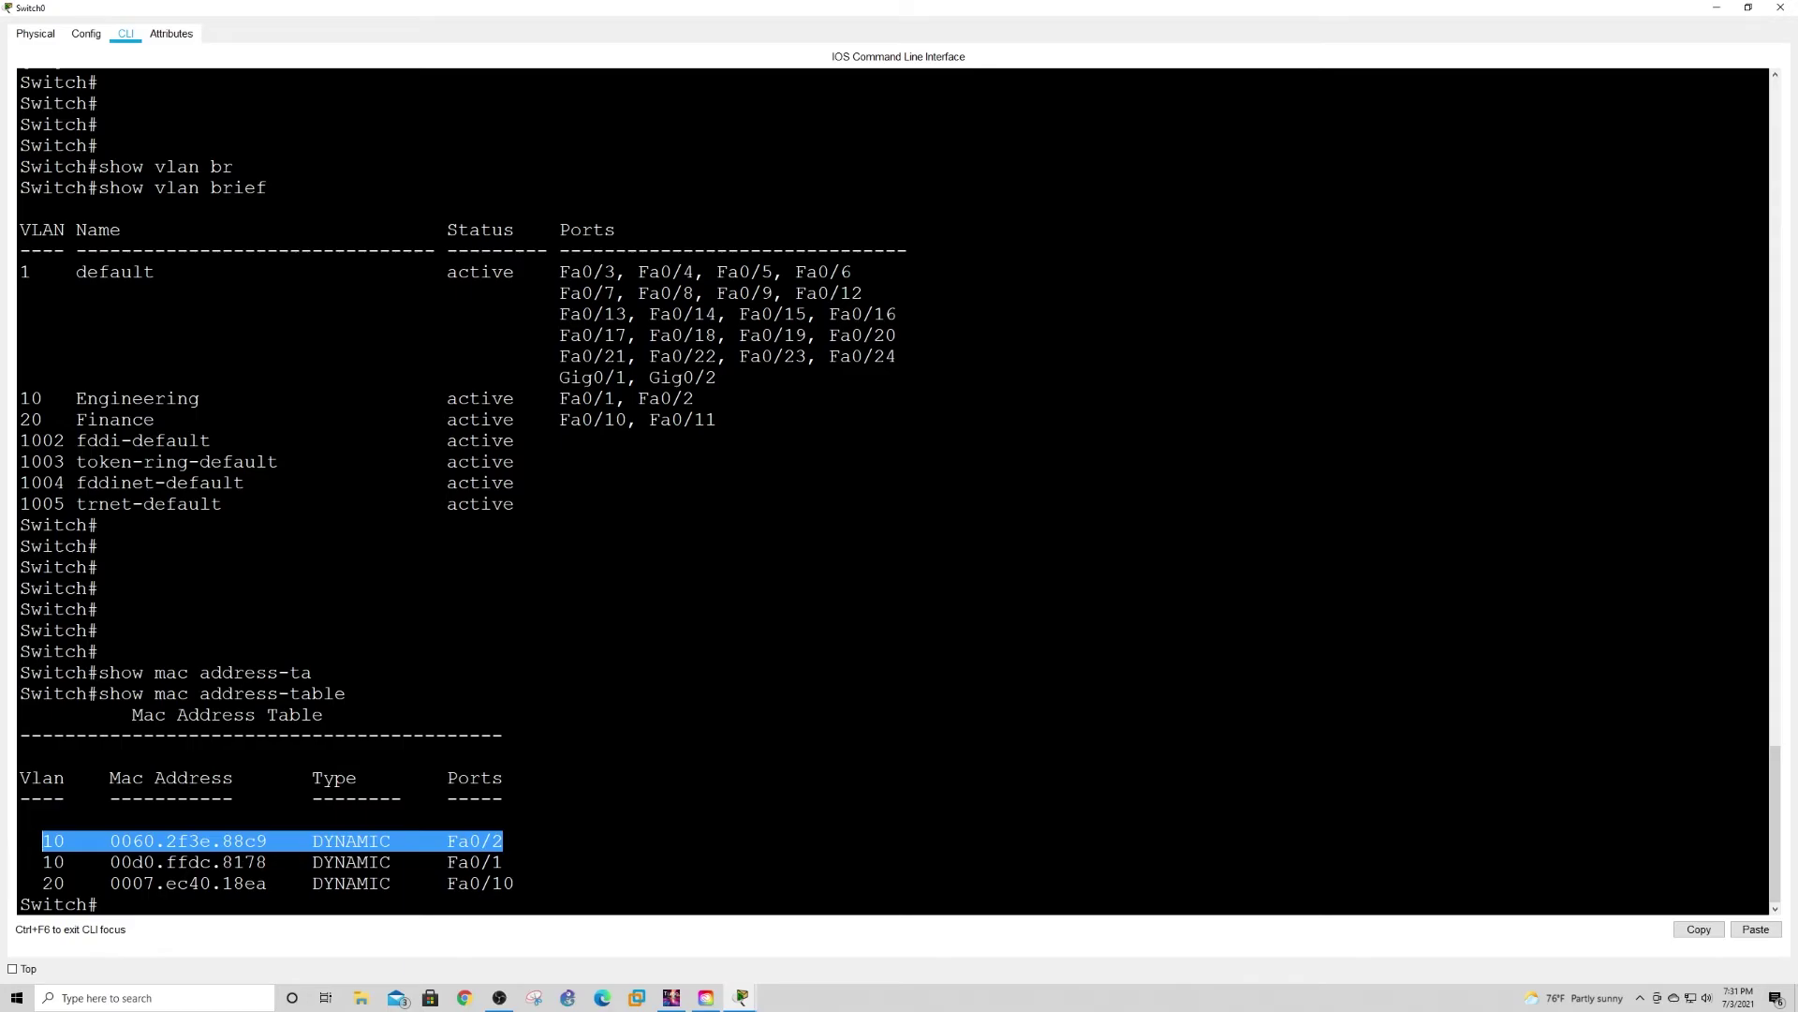
left_click_drag(42, 884, 515, 883)
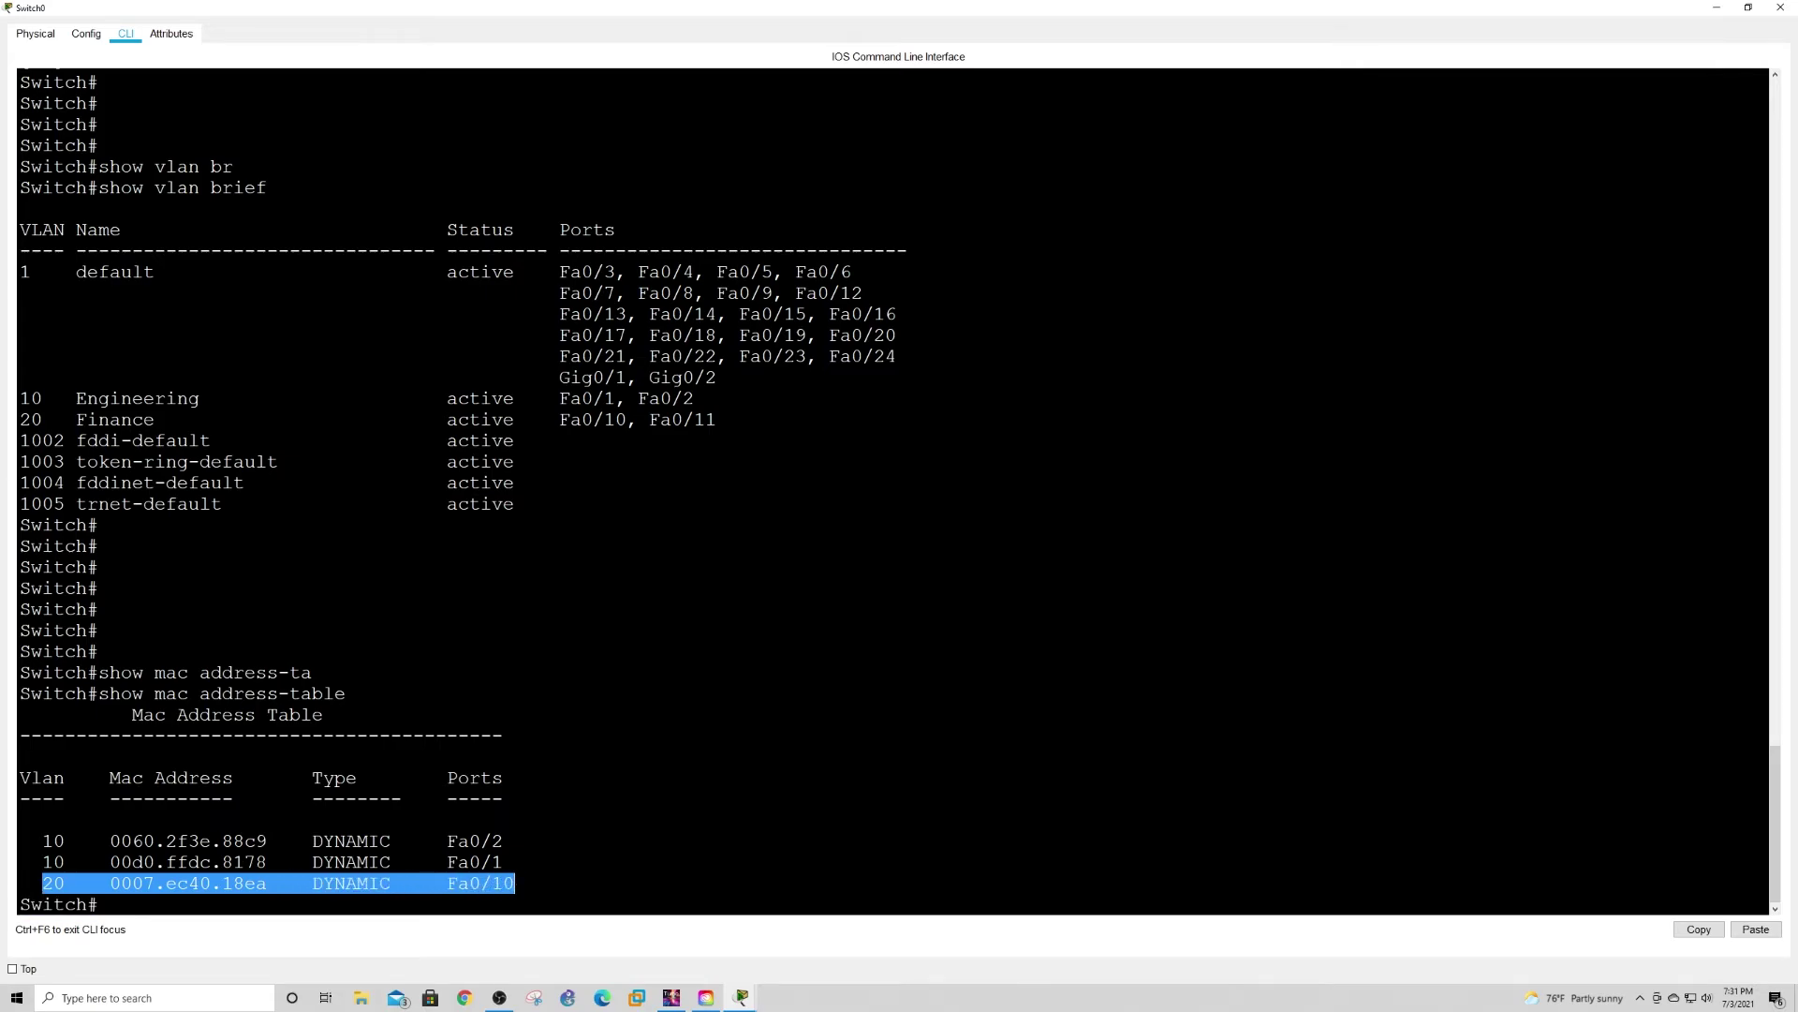
left_click(1716, 10)
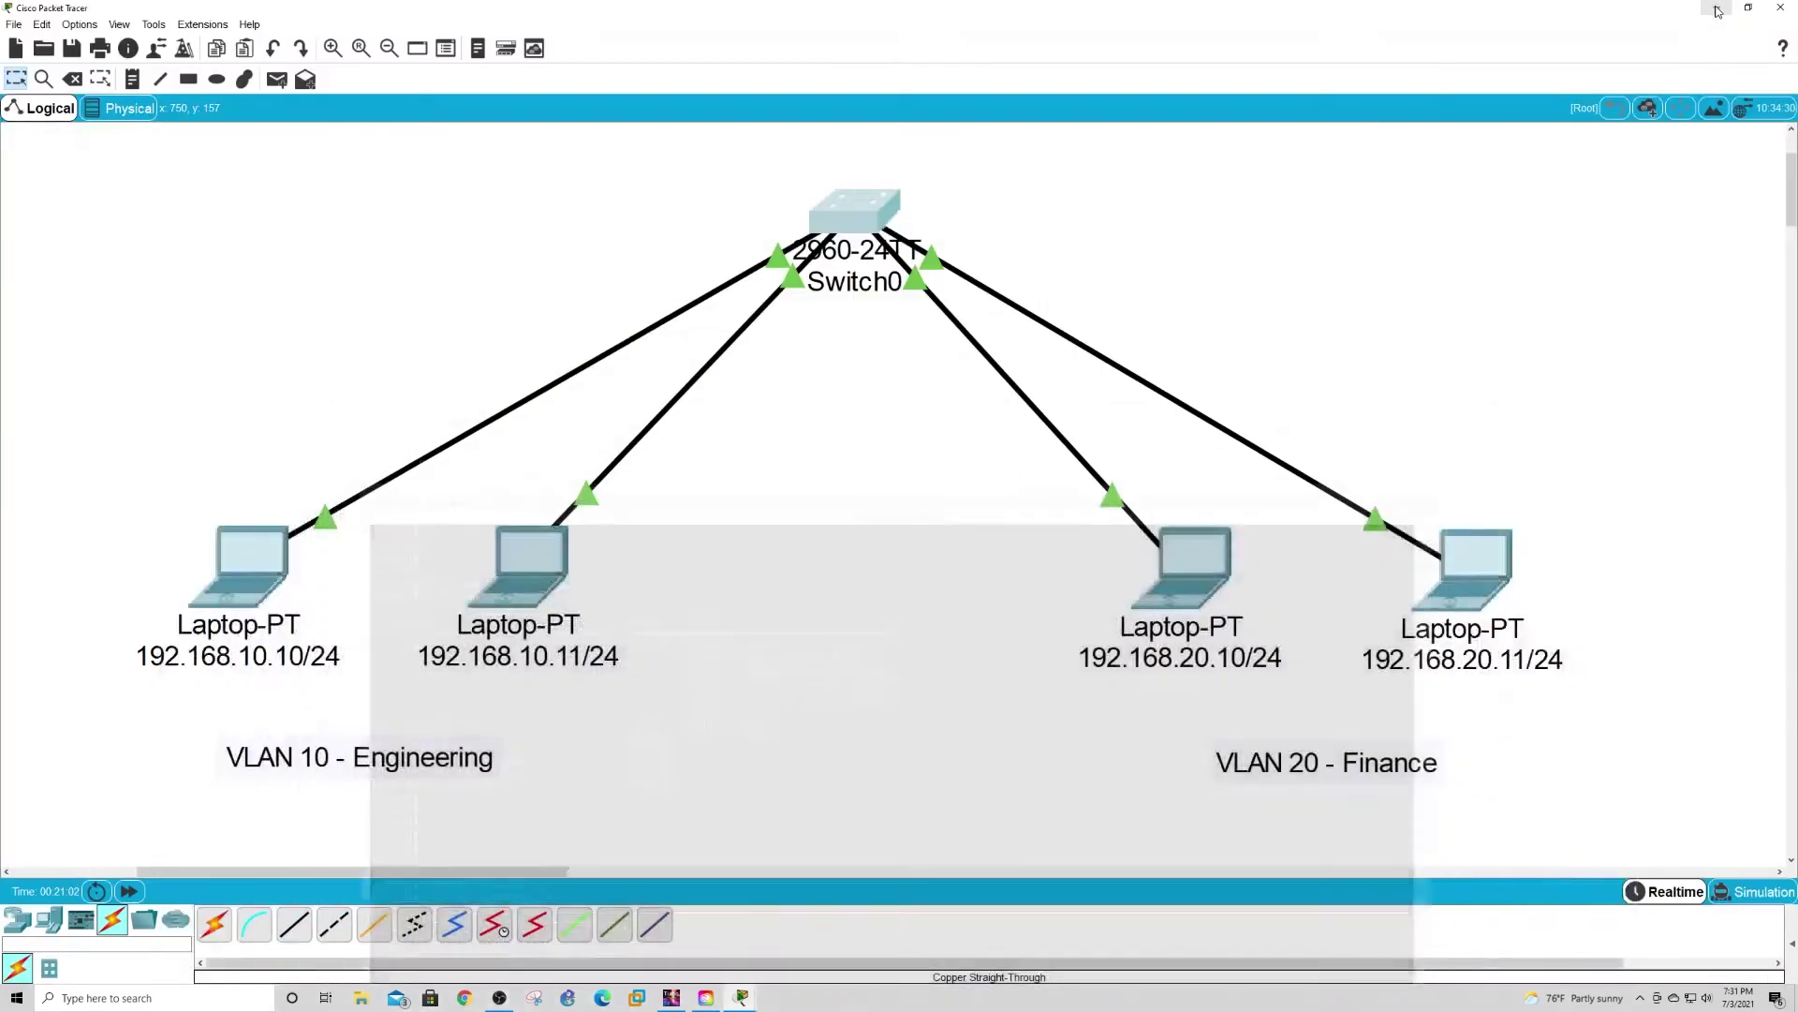
Step: Open VLAN 20 laptop 192.168.20.11, close its IP configuration, and start its command prompt
left_click(1483, 604)
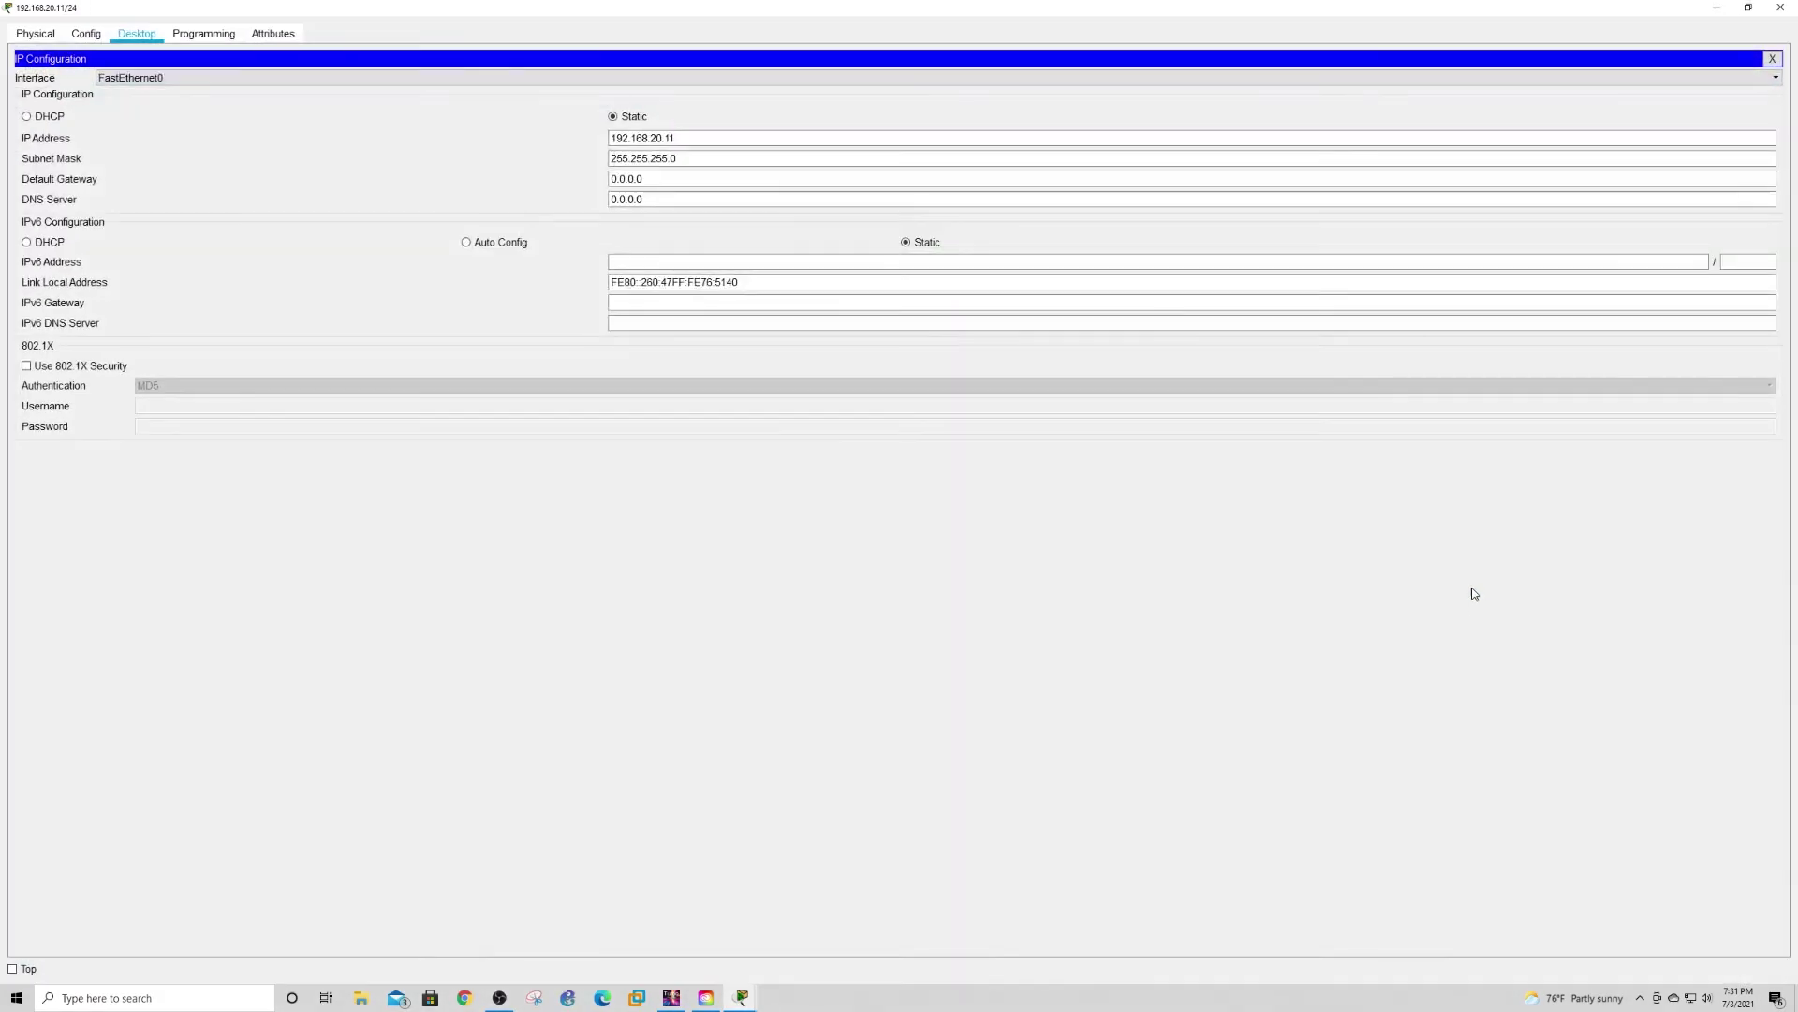
left_click(1774, 59)
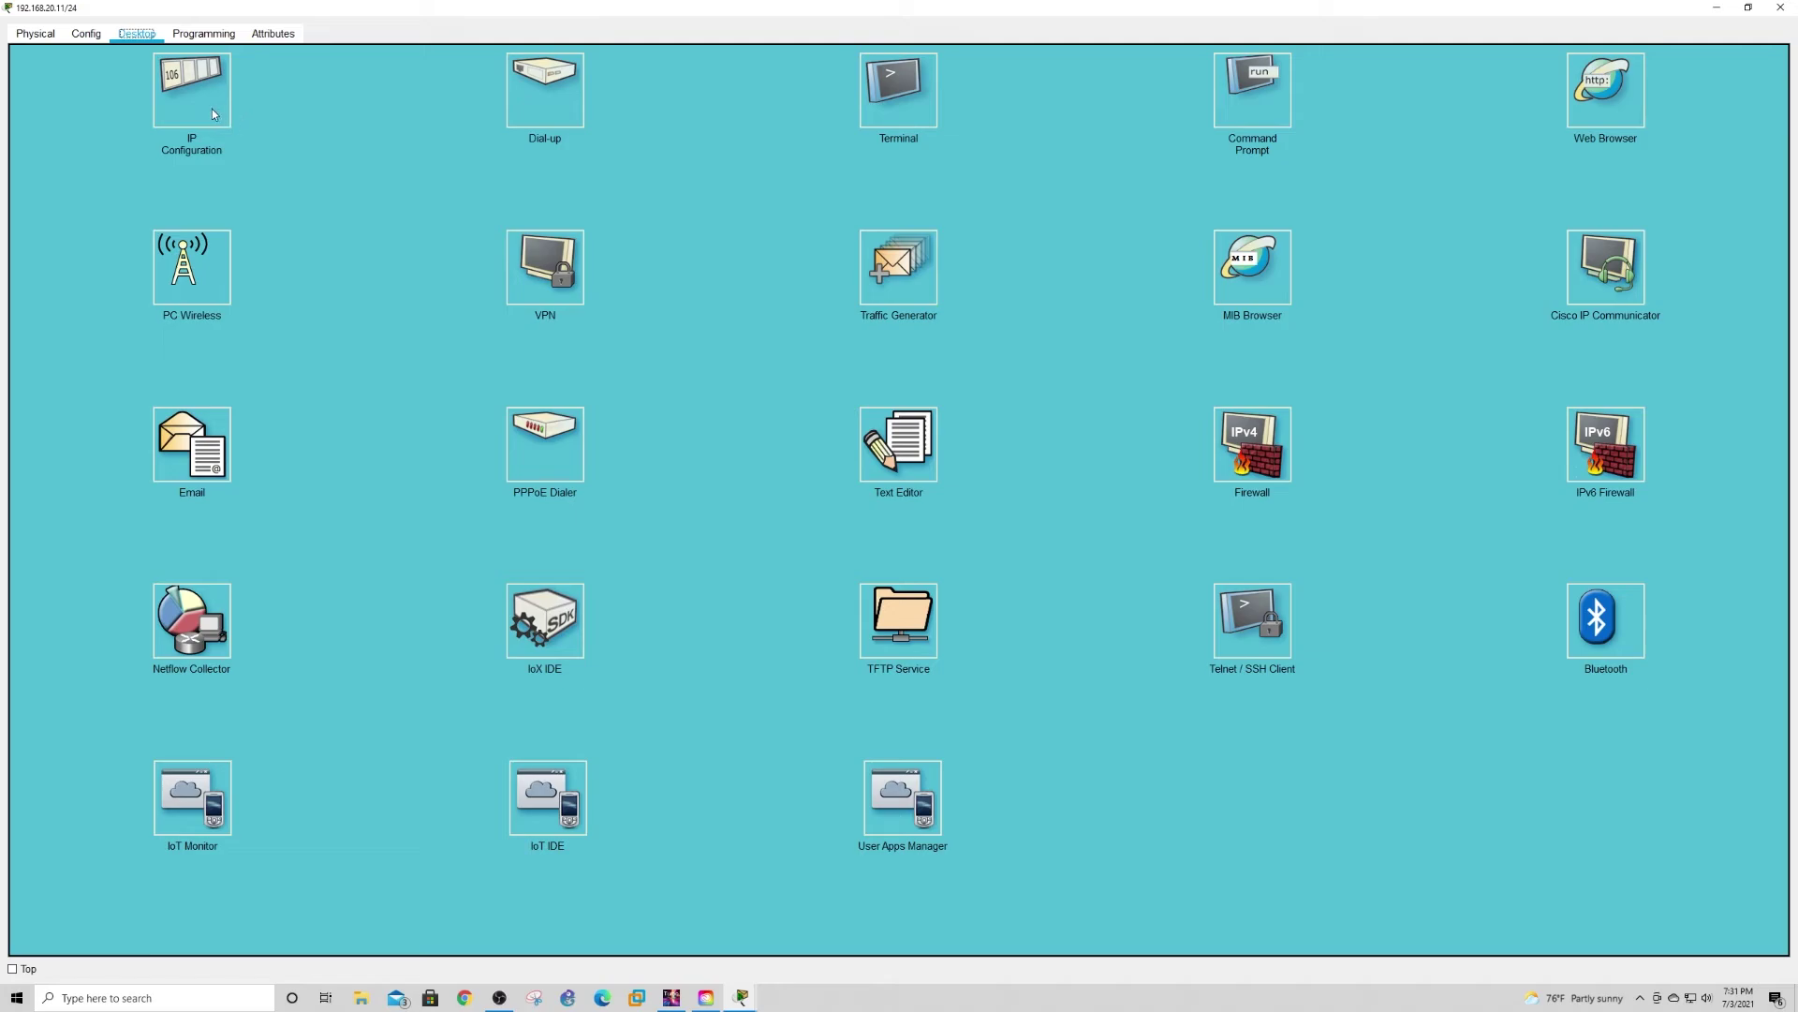
left_click(1263, 114)
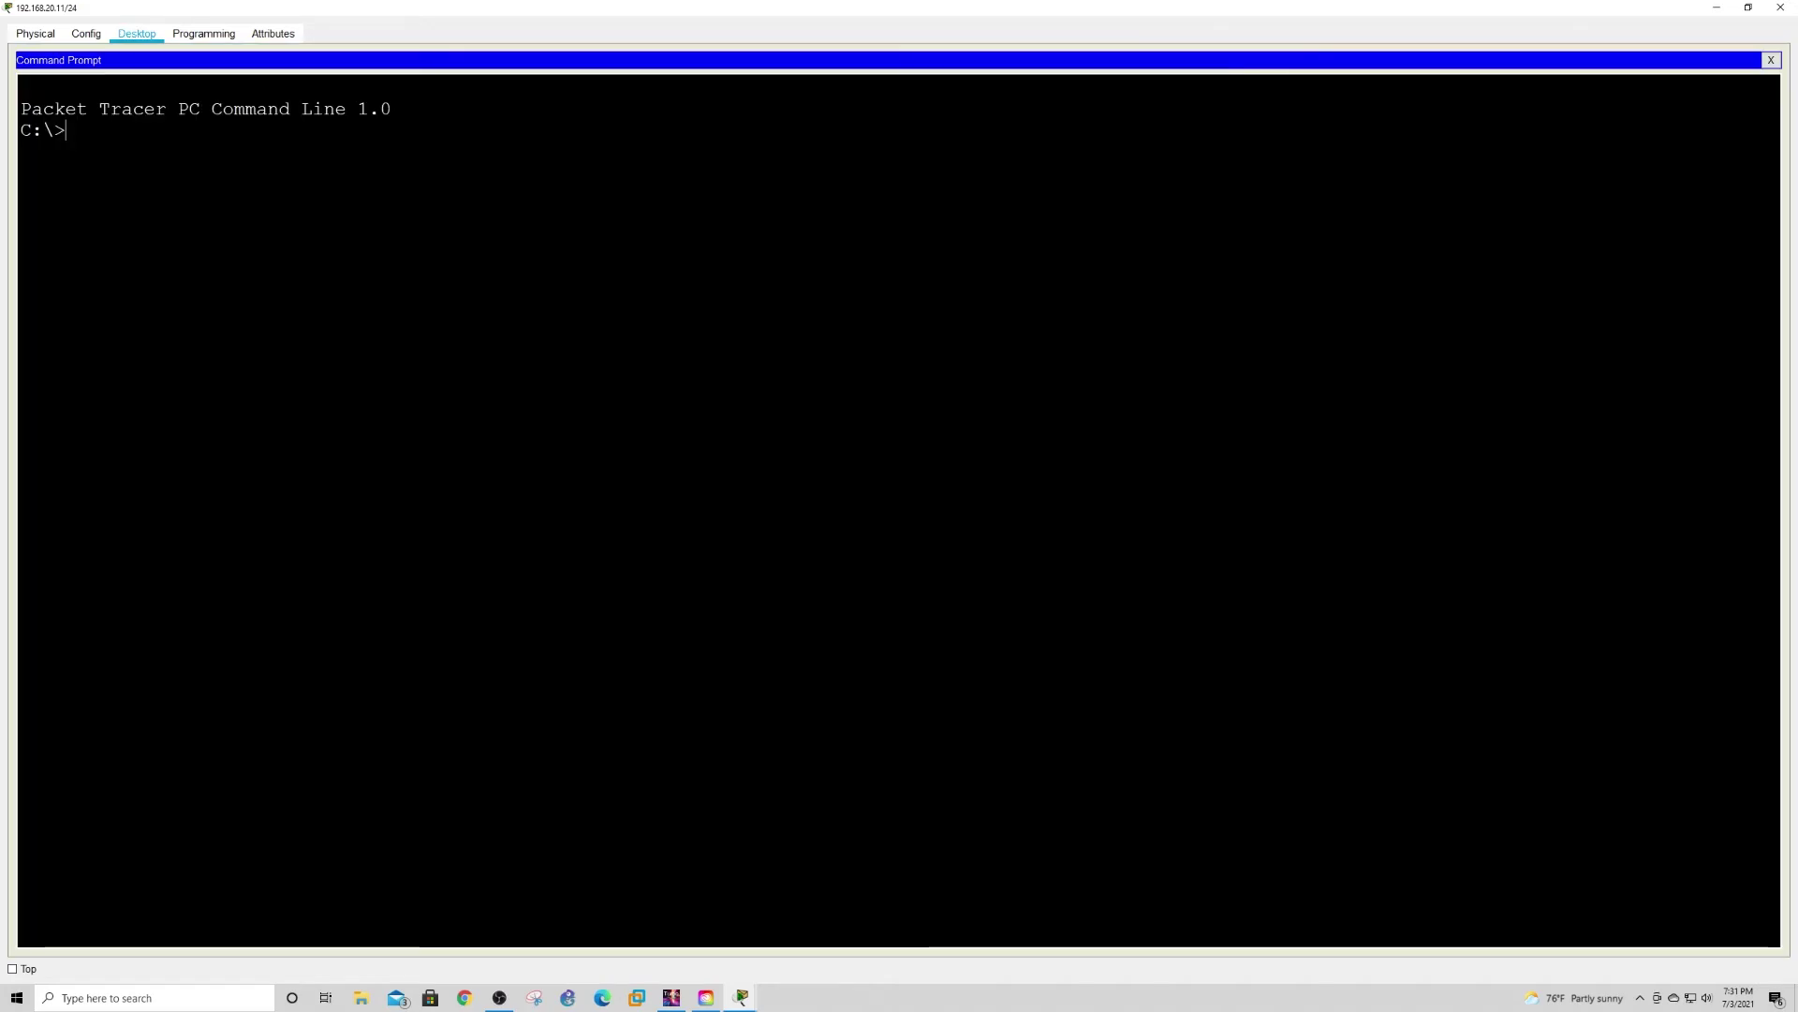
key("Return")
key("Return")
key("Return")
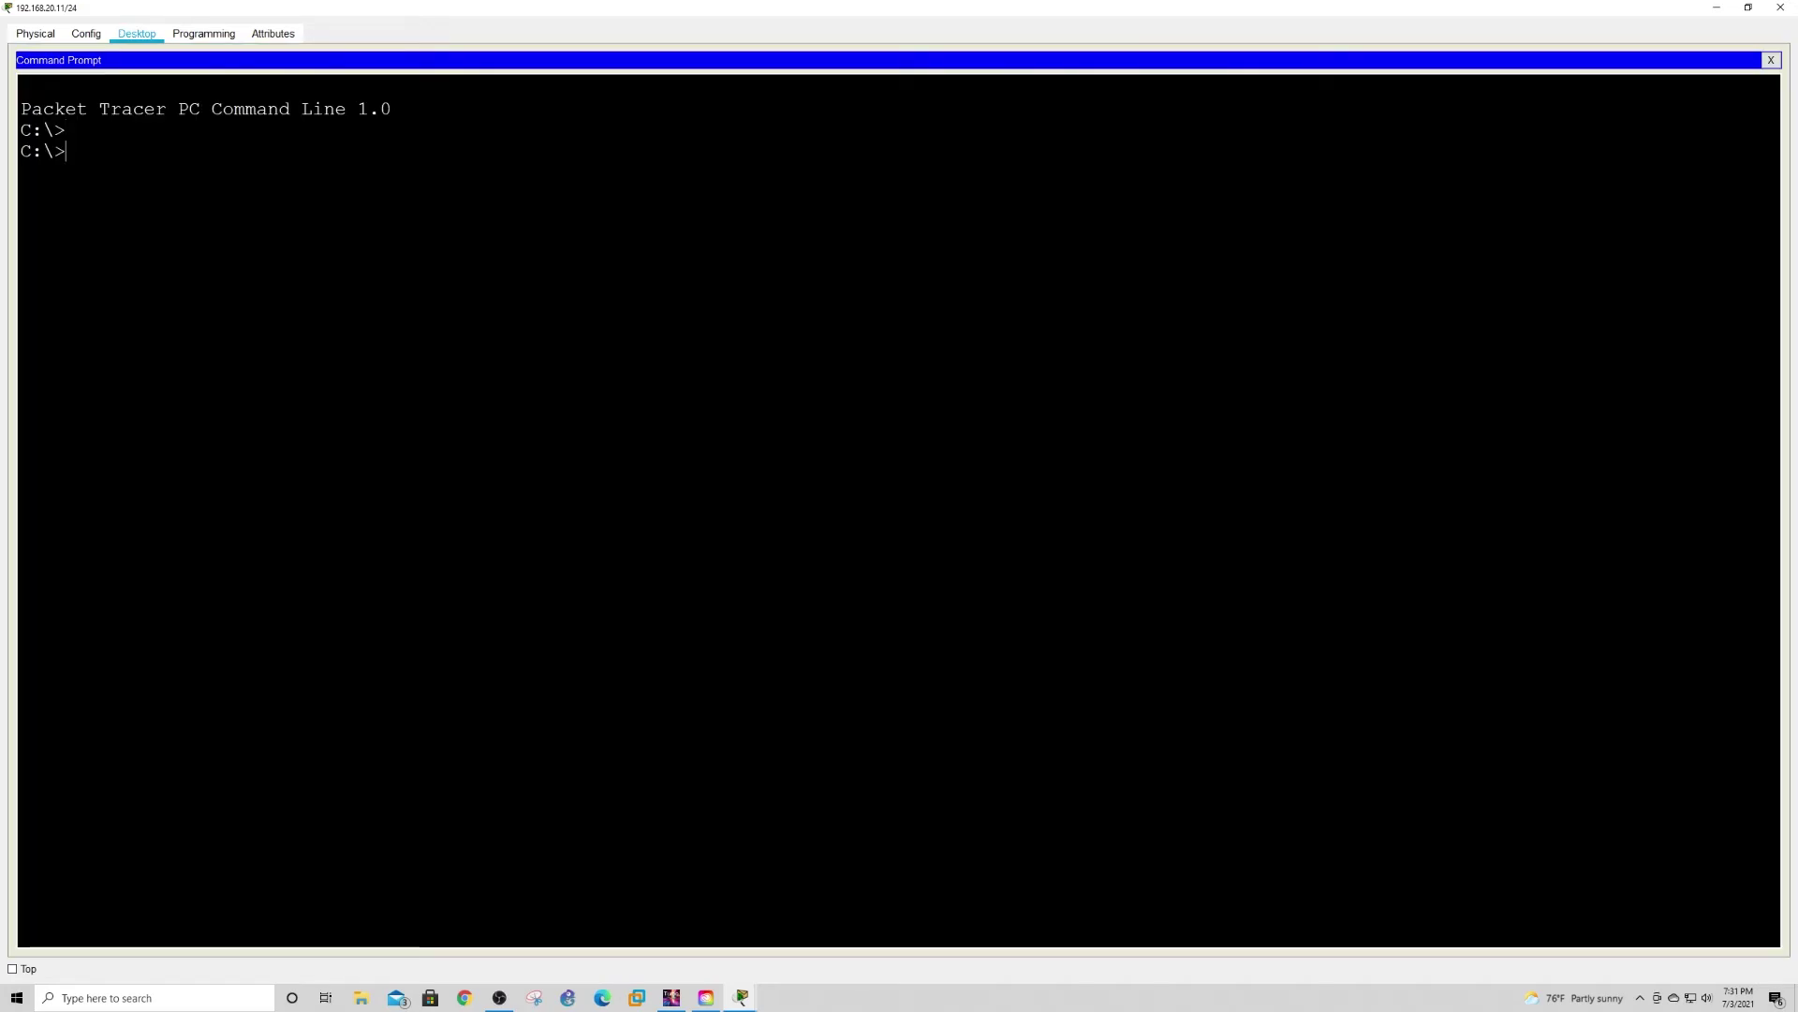
Step: Ping the other VLAN 20 laptop at 192.168.20.10 from 192.168.20.11, and minimize the laptop's window
type("ping 192.168/20")
key("BackSpace")
key("BackSpace")
key("BackSpace")
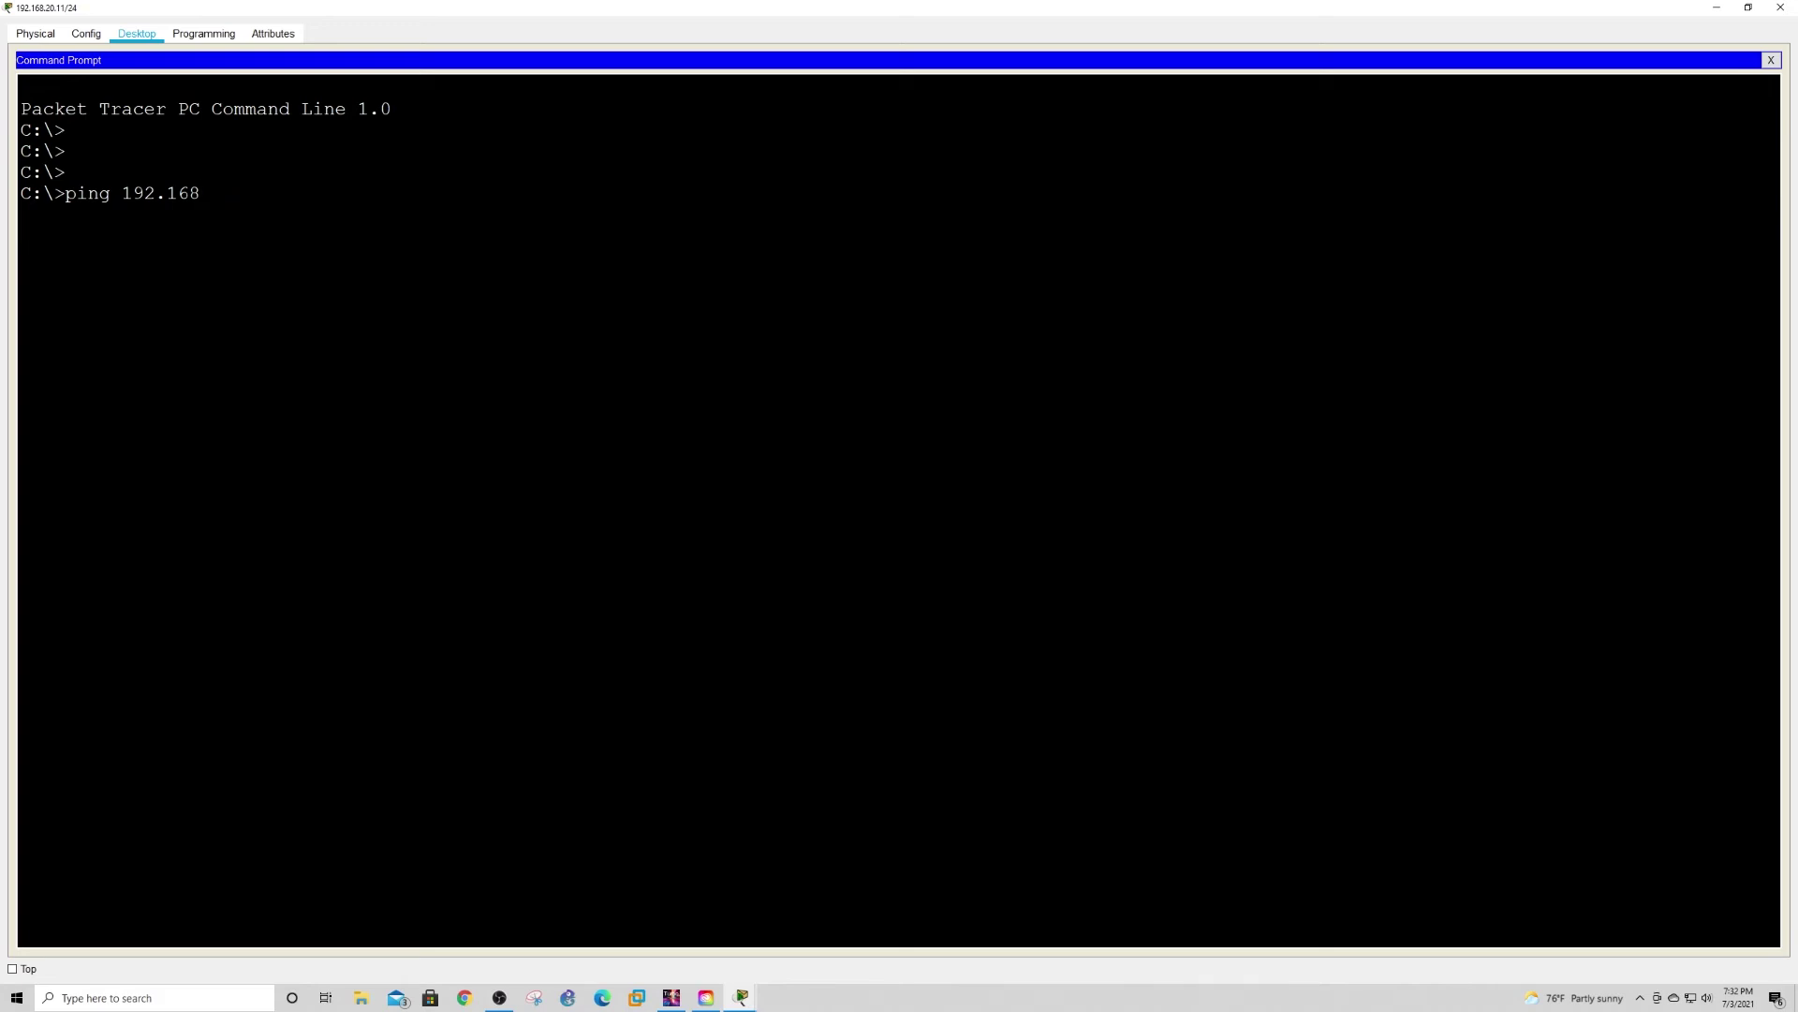
type(".168")
key("BackSpace")
key("BackSpace")
type("20.10")
key("Return")
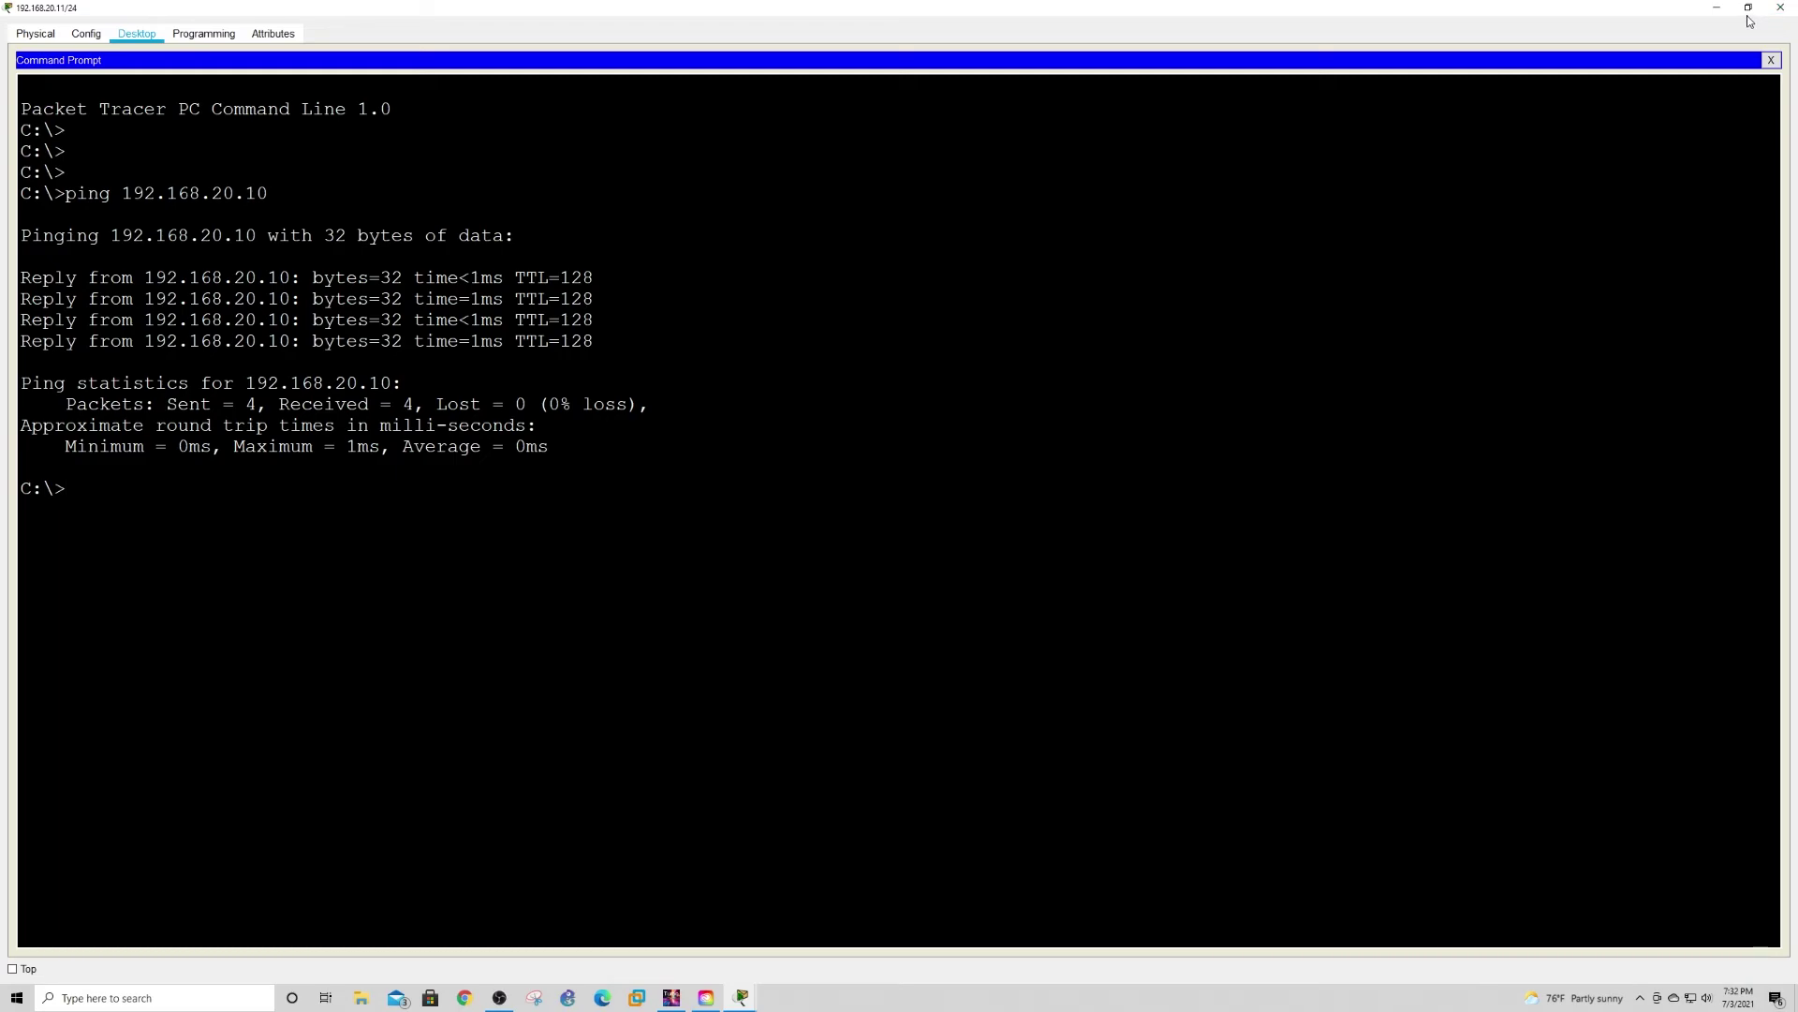
left_click(1717, 8)
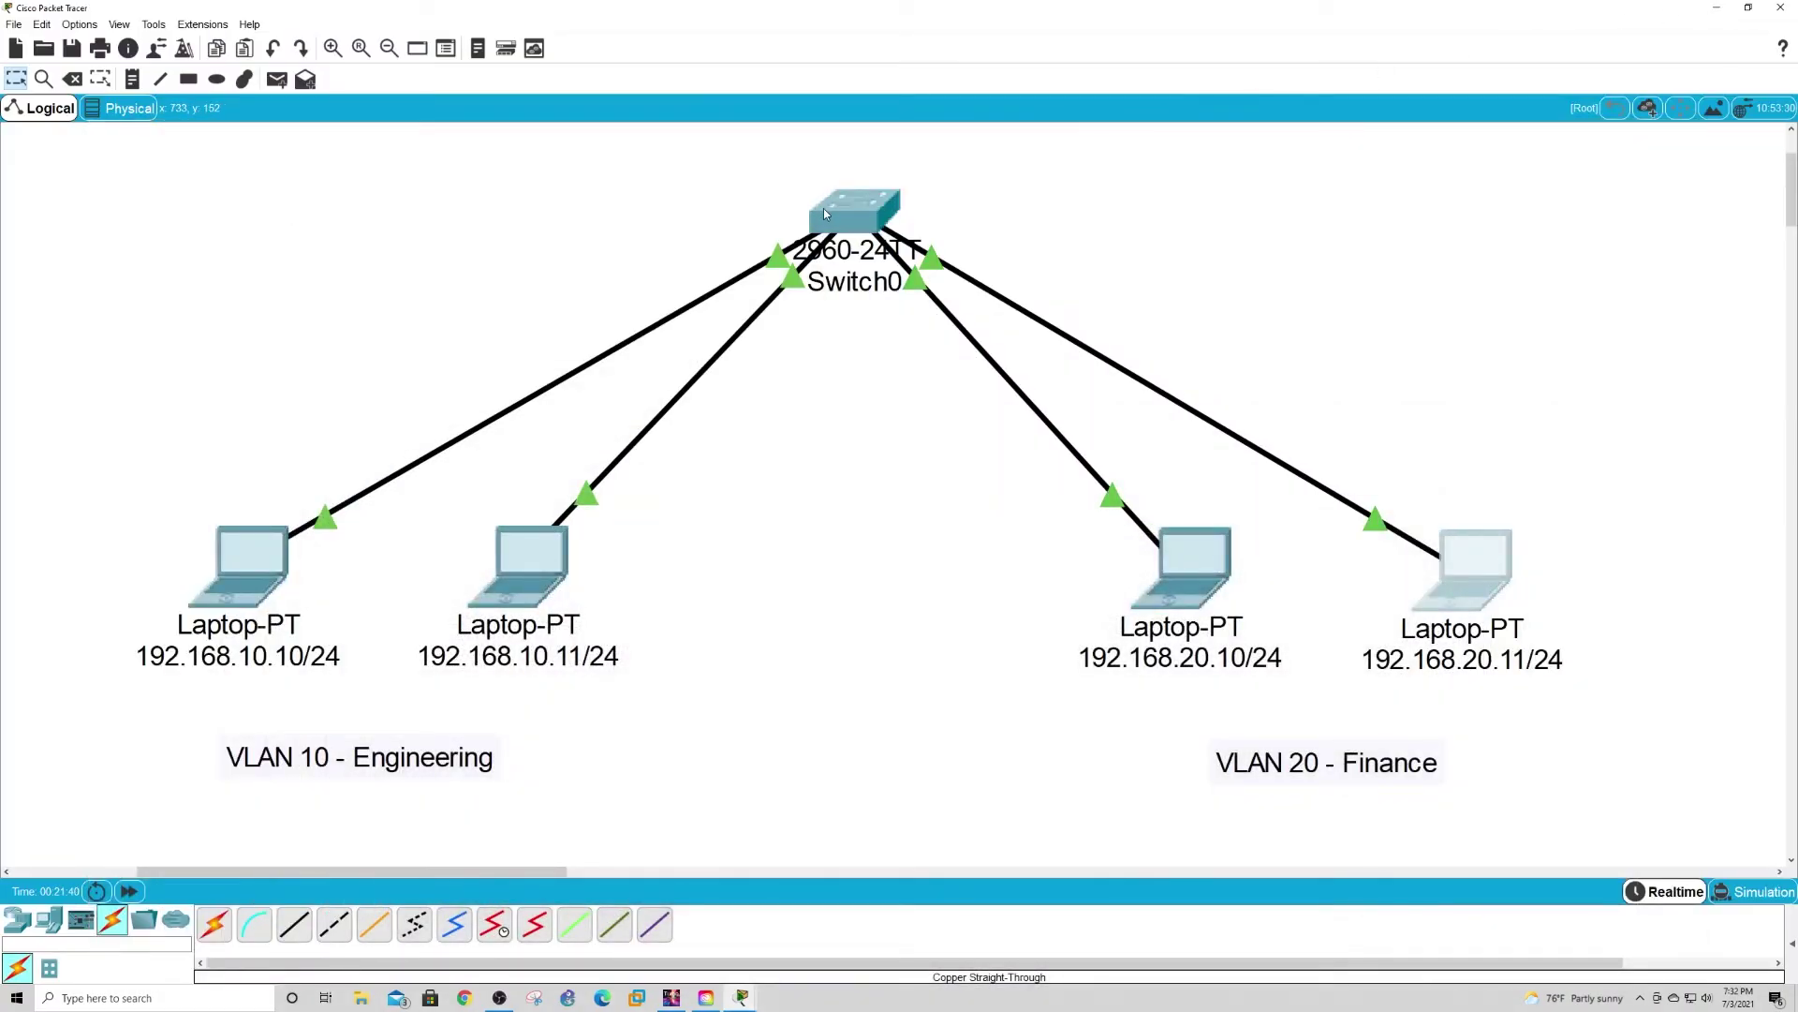
Step: Rerun show mac address-table on Switch0, highlight the VLAN 20 entry for Fa0/11, and minimize the switch window
left_click(825, 213)
key("Return")
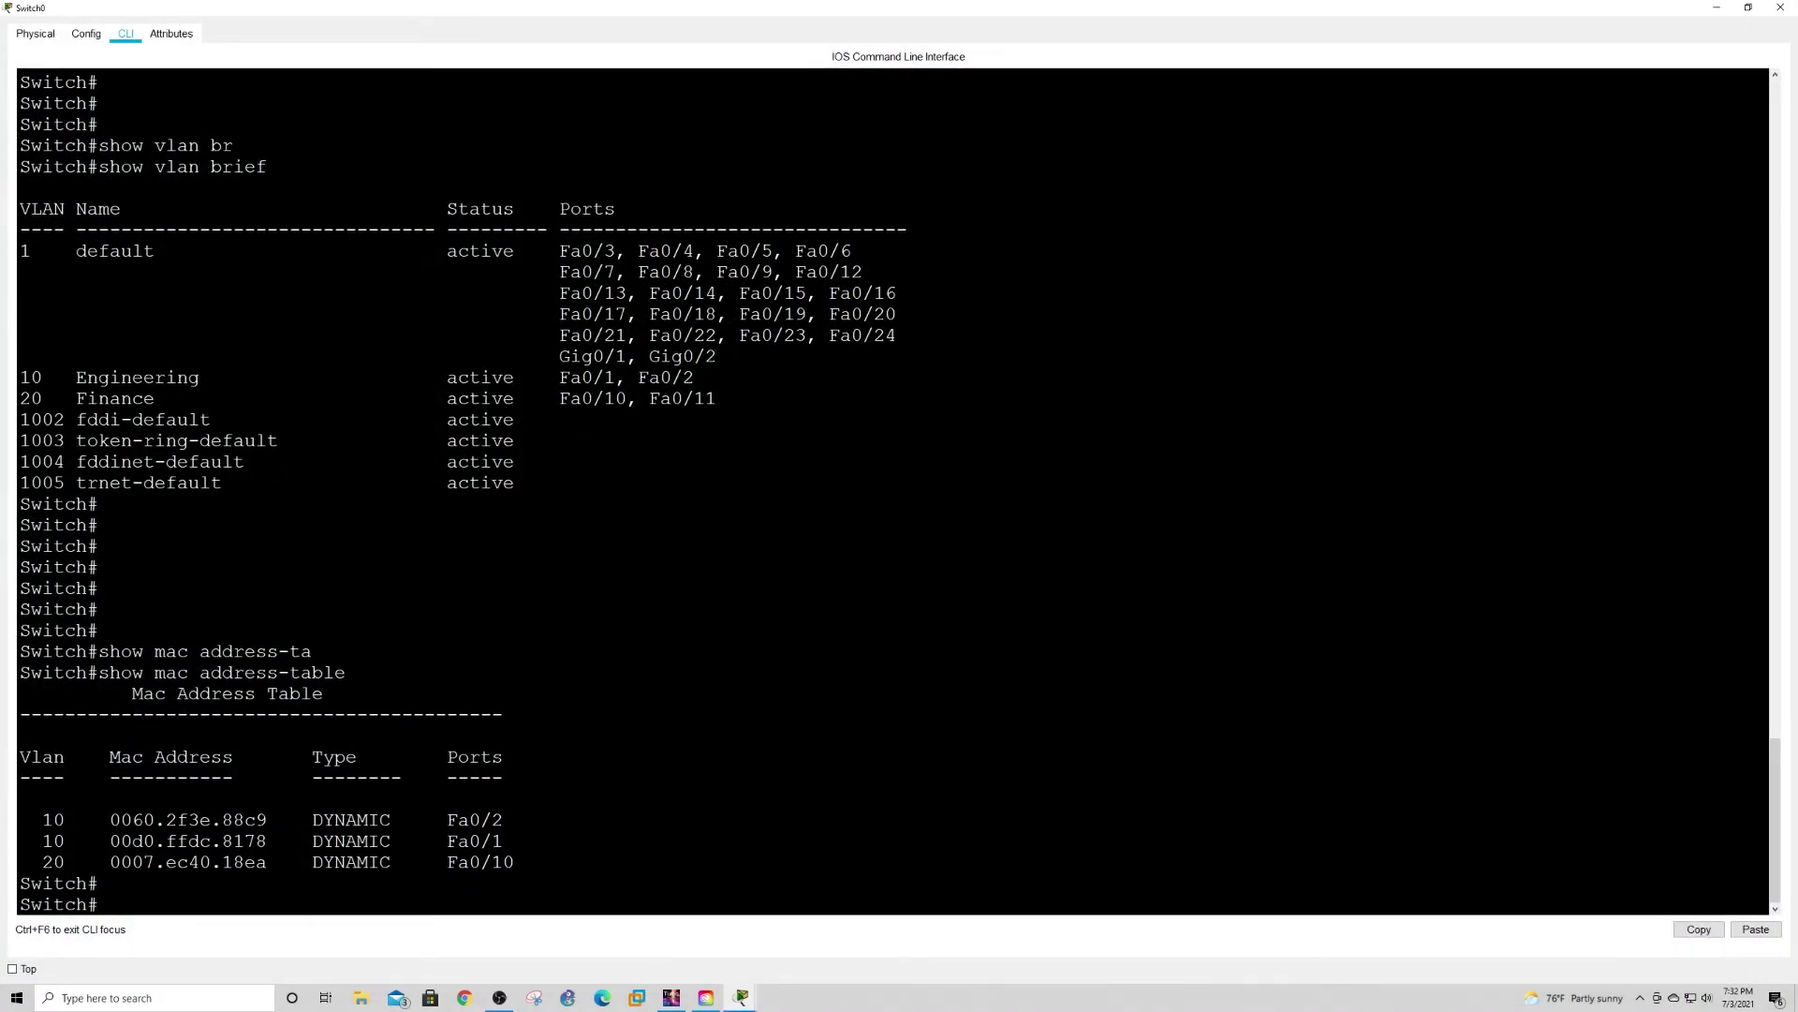
key("Return")
key("Return")
key("Return")
key("Return")
key("Up")
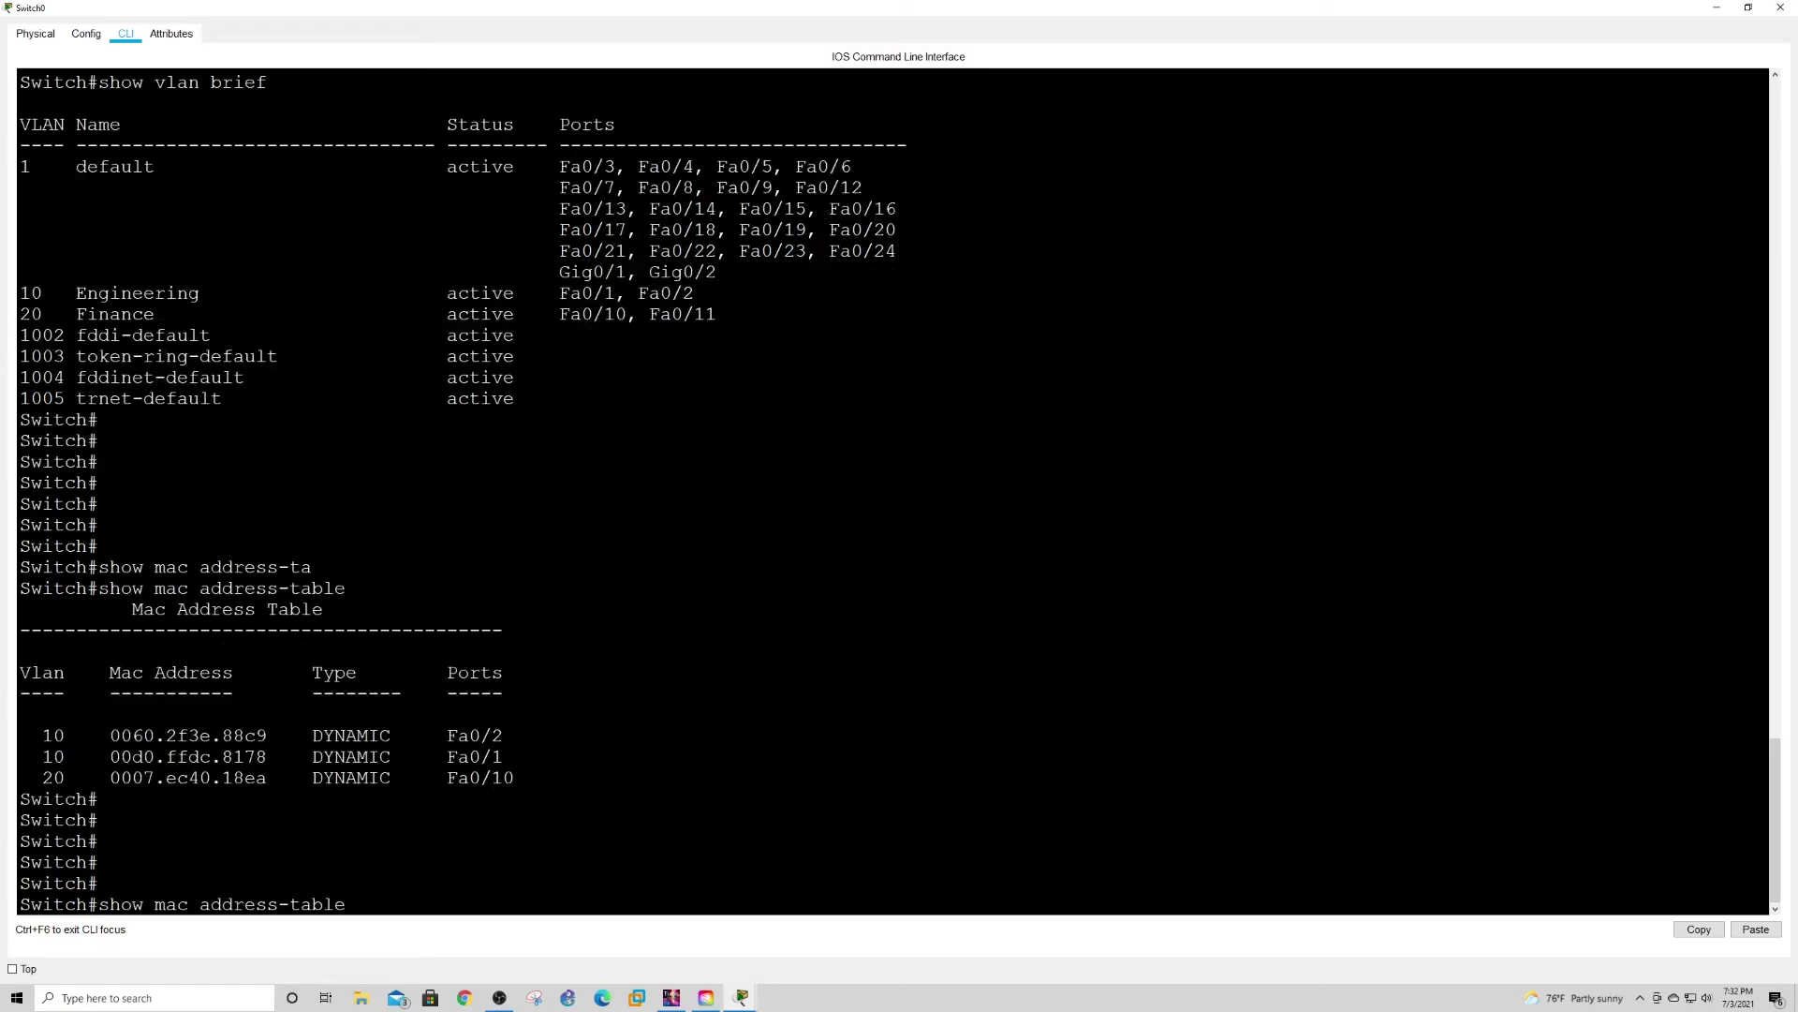
key("Return")
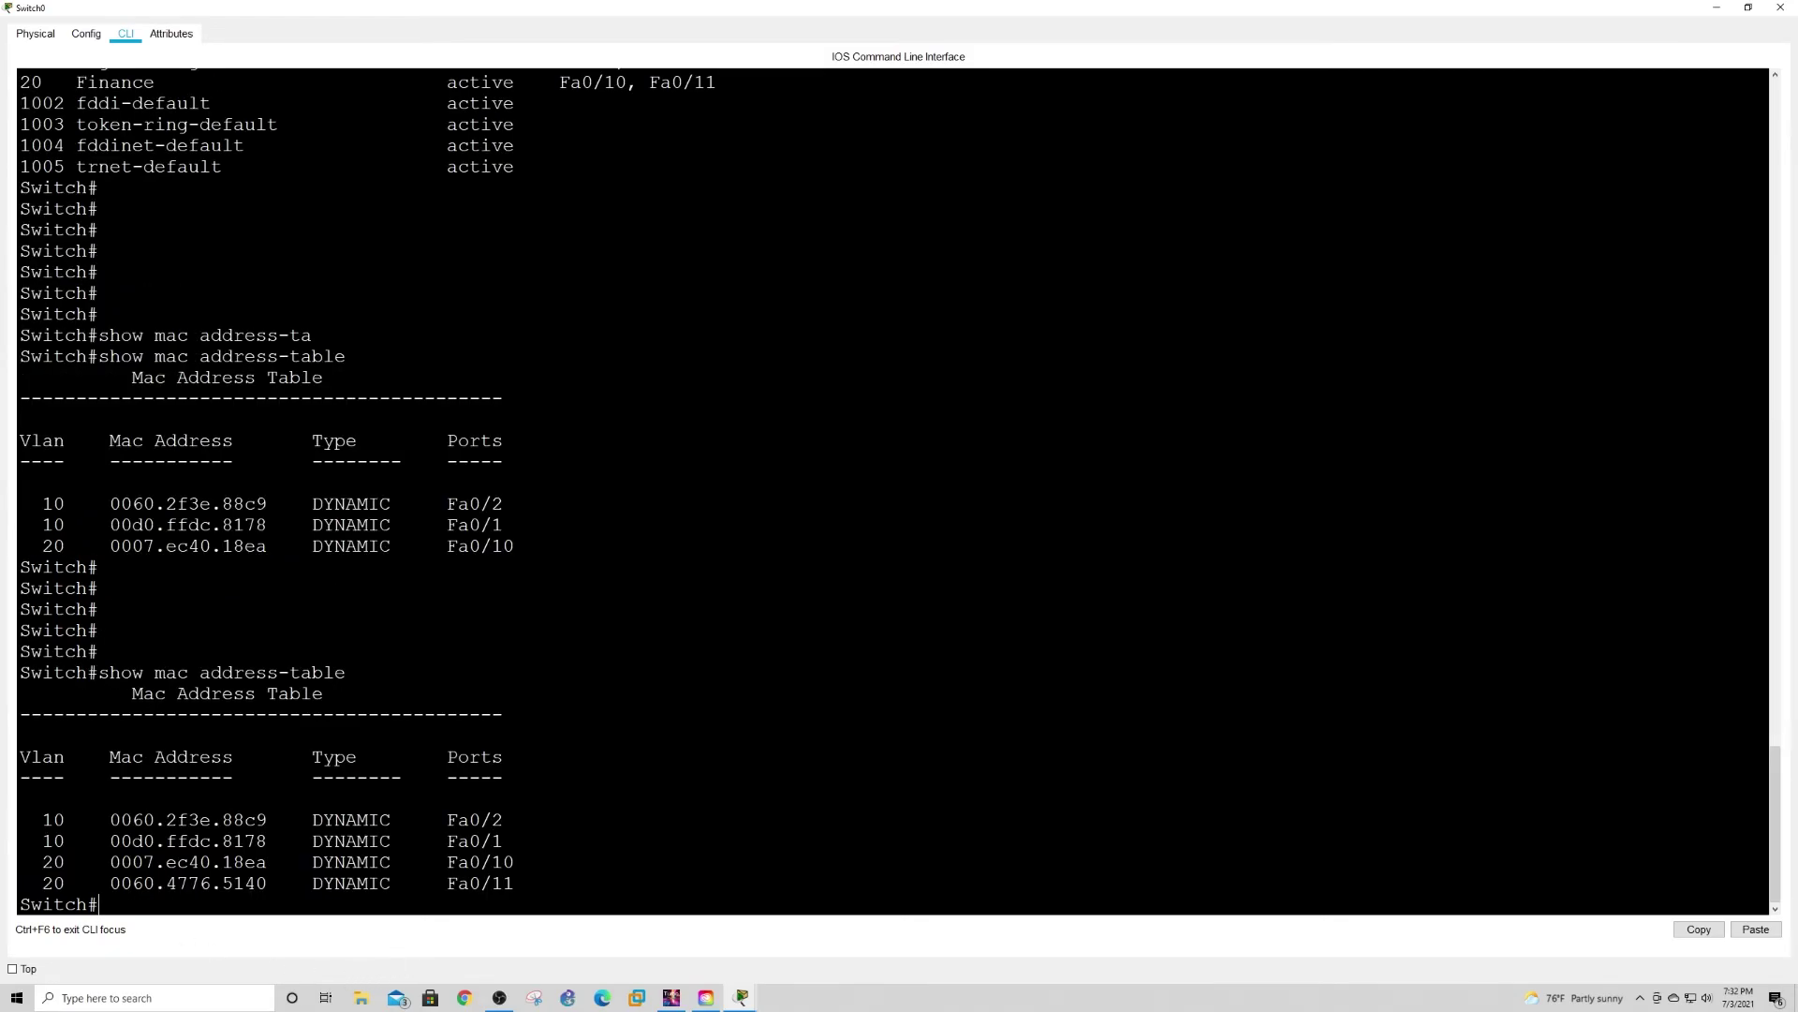
left_click_drag(109, 883, 514, 883)
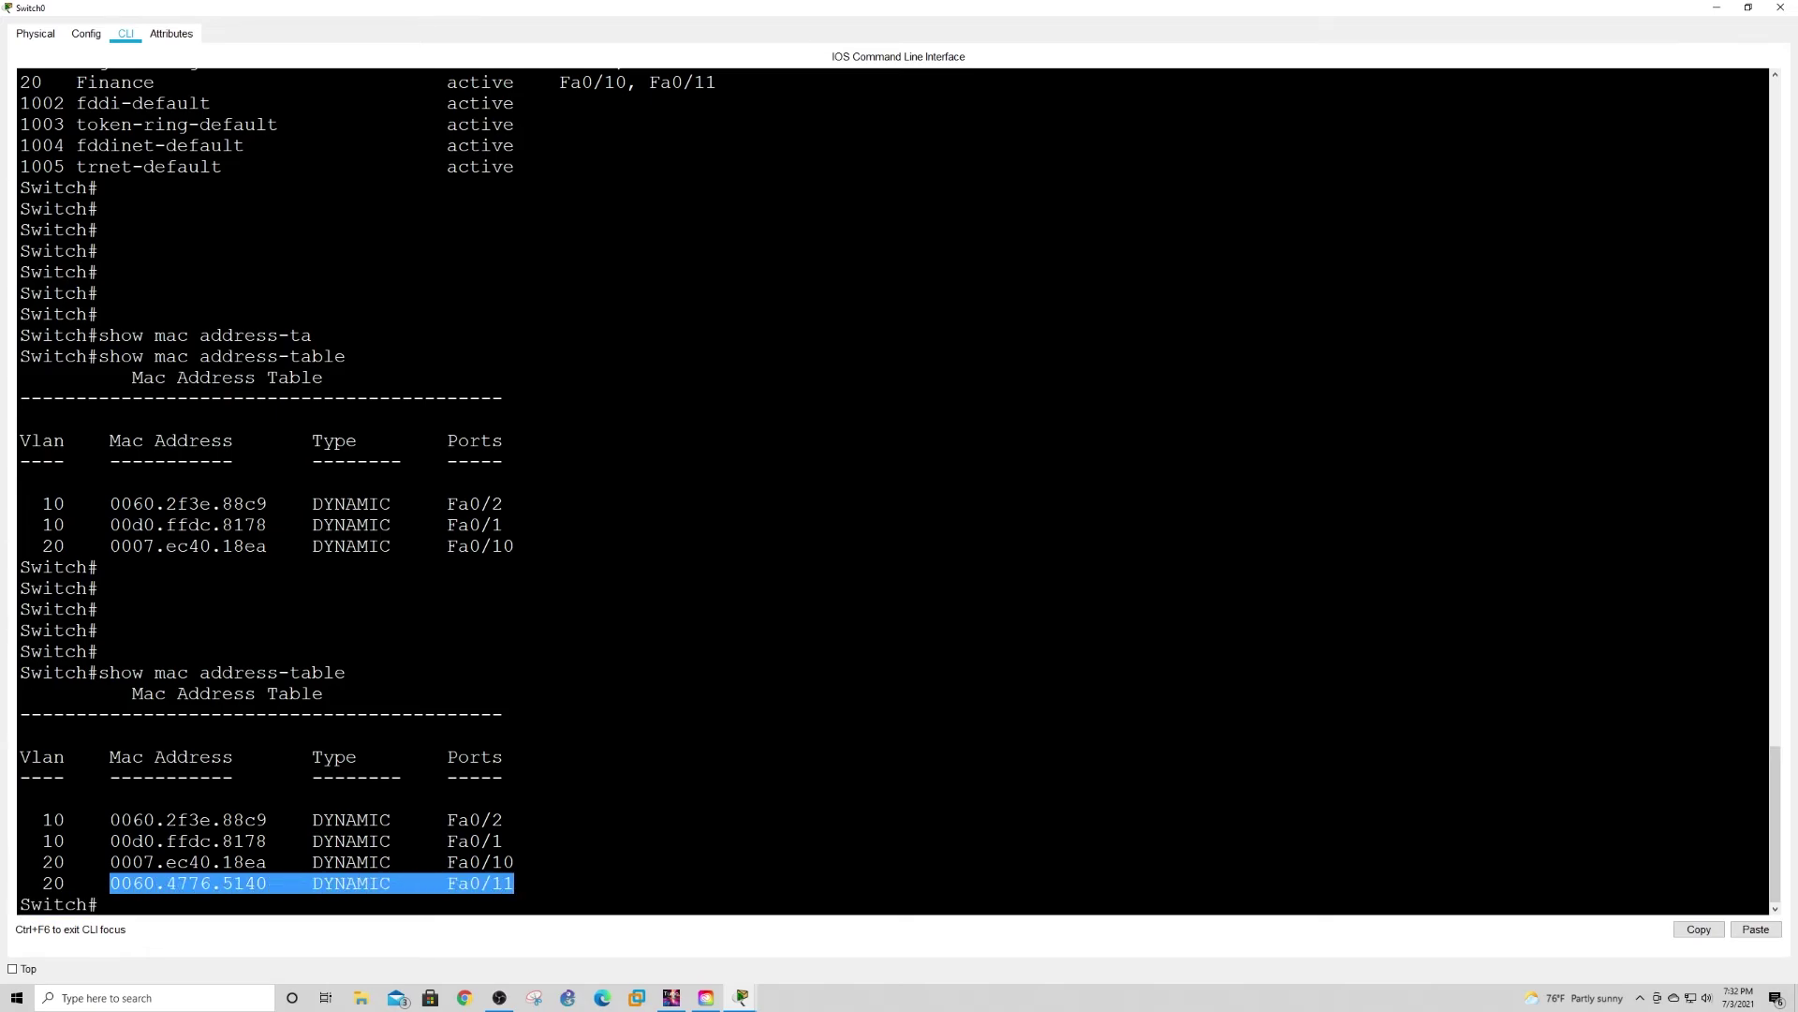
left_click(1715, 12)
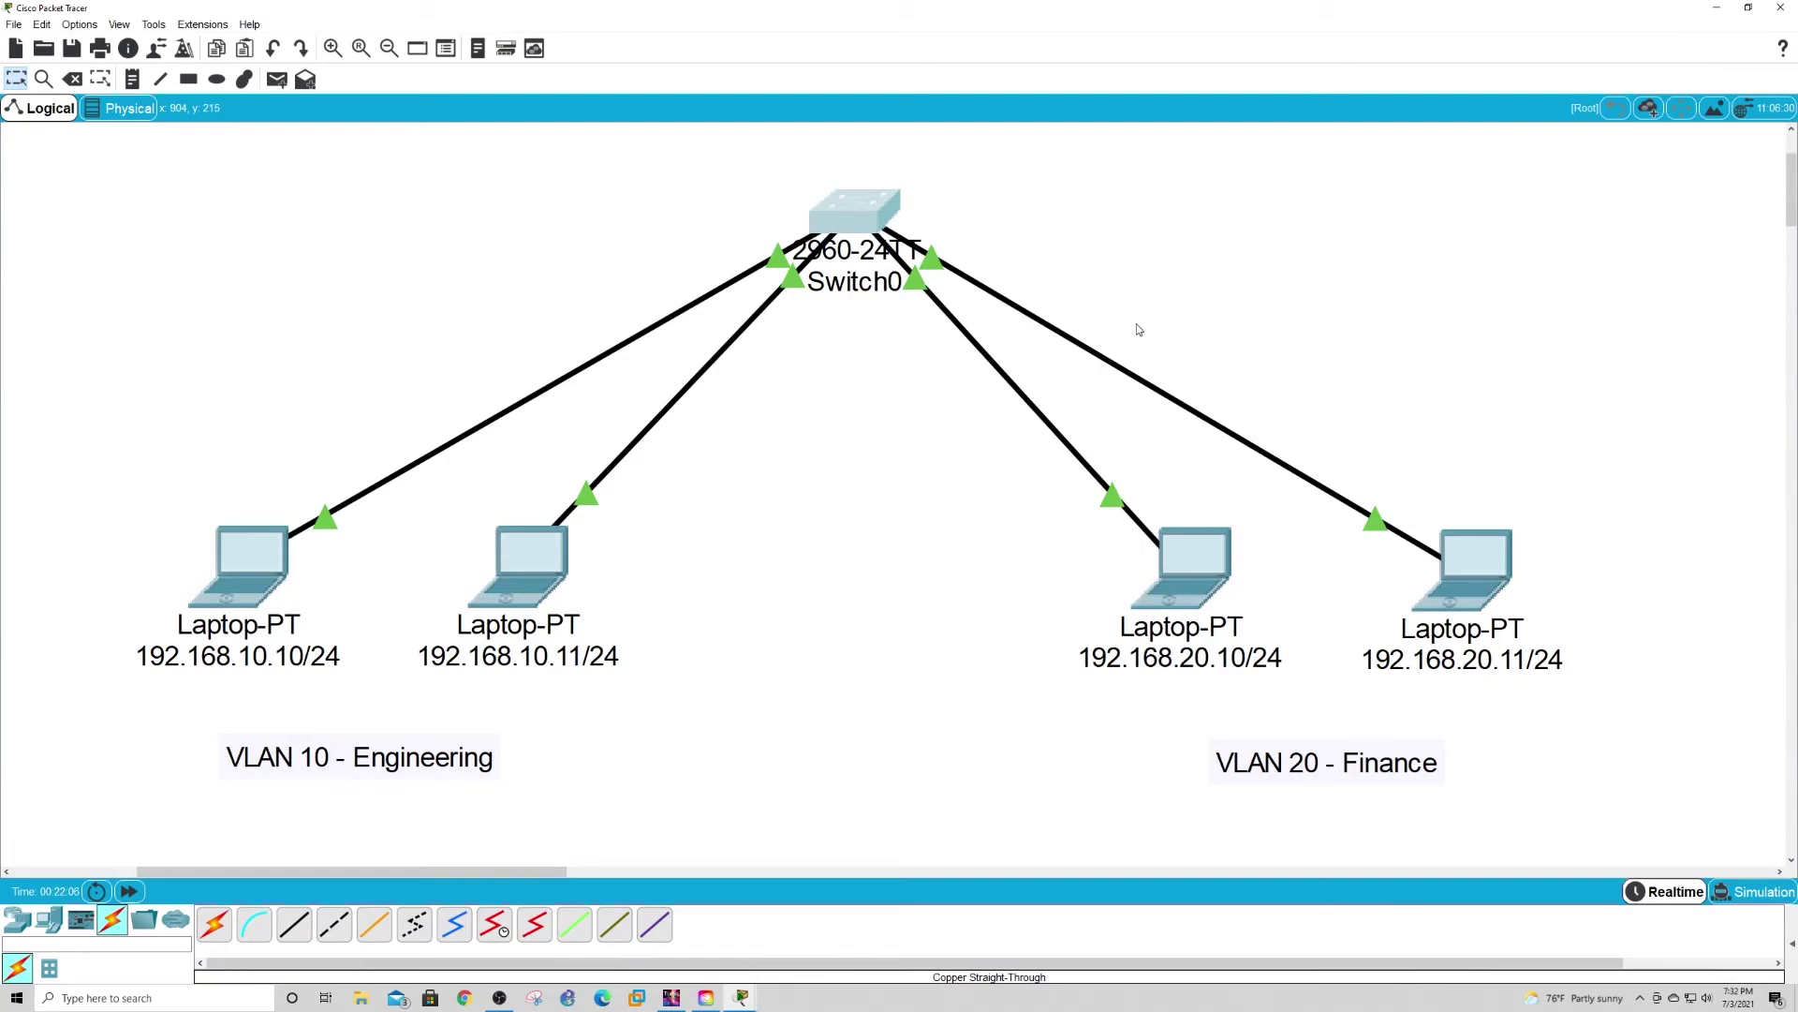